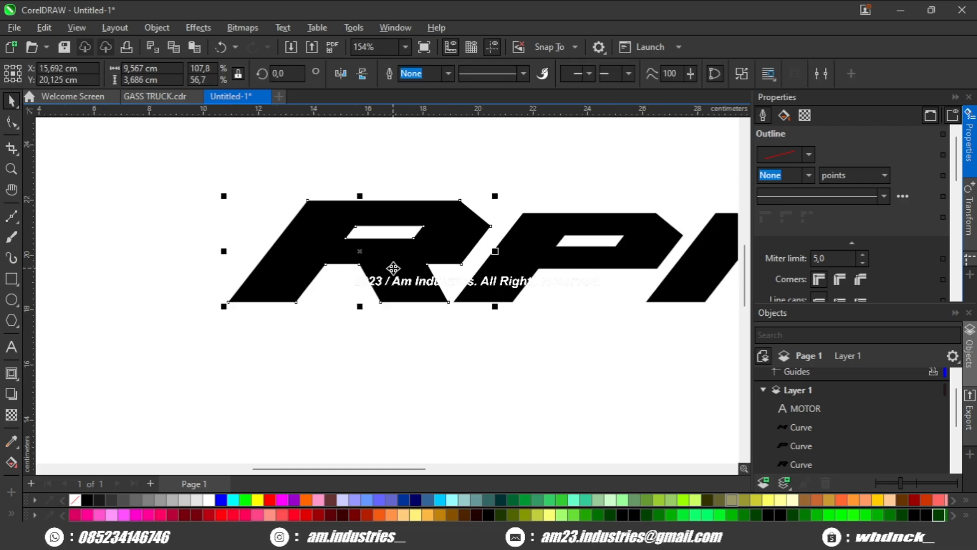
Step: Draw a straight line along the R's upper-right diagonal edge and shift it down across the R's middle
{"action": "left_click", "coordinate": [12, 216]}
{"action": "scroll", "coordinate": [425, 258], "scroll_direction": "up", "scroll_amount": 3}
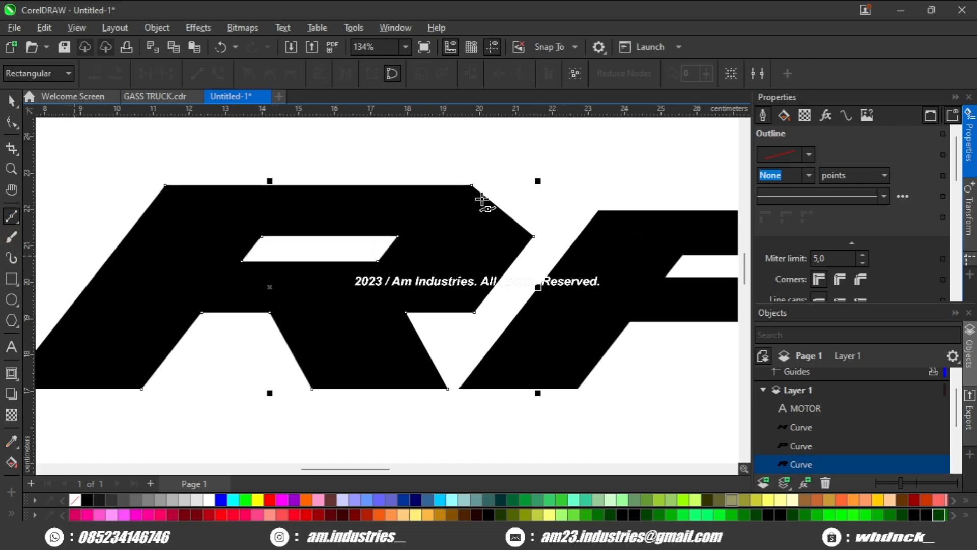
{"action": "left_click", "coordinate": [472, 185]}
{"action": "left_click", "coordinate": [536, 236]}
{"action": "scroll", "coordinate": [504, 249], "scroll_direction": "down", "scroll_amount": 4}
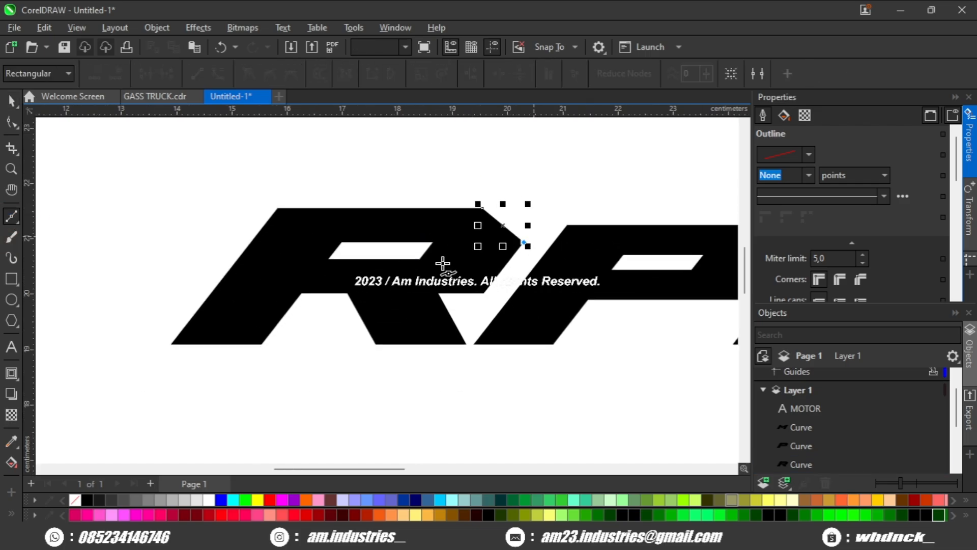
{"action": "key", "text": "space"}
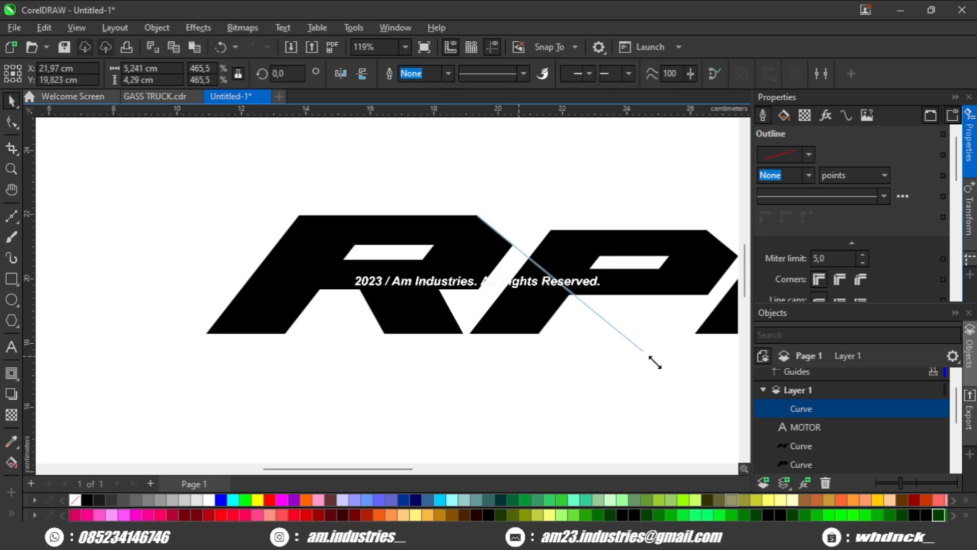
{"action": "scroll", "coordinate": [514, 333], "scroll_direction": "up", "scroll_amount": 2}
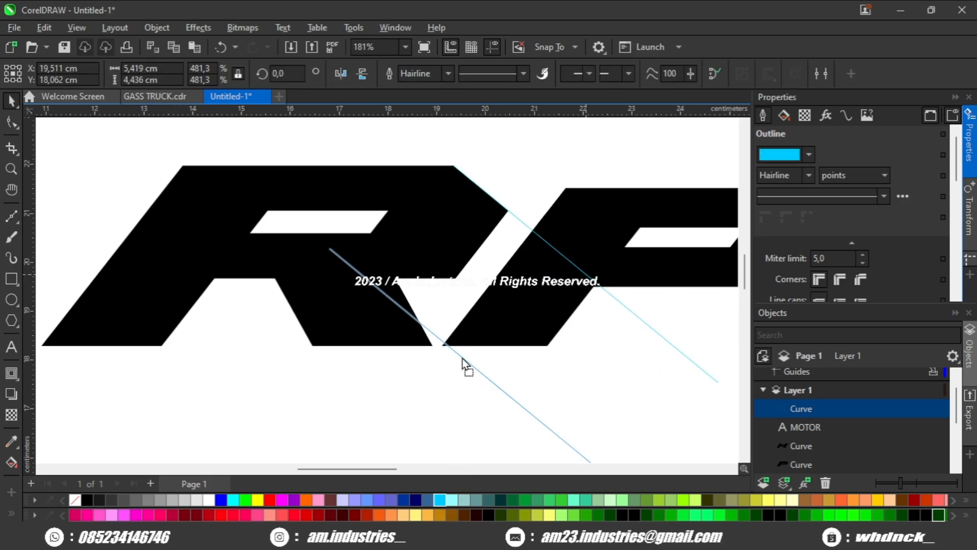
{"action": "left_click_drag", "start_coordinate": [463, 362], "coordinate": [436, 351]}
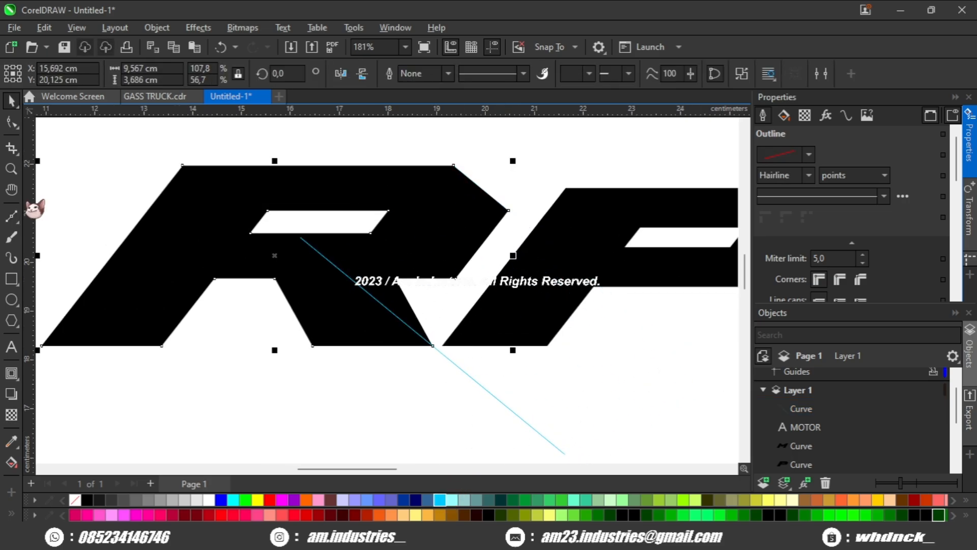
Step: Move the R's inner leg nodes onto the diagonal line with the Shape tool
{"action": "left_click", "coordinate": [14, 122]}
{"action": "scroll", "coordinate": [327, 293], "scroll_direction": "up", "scroll_amount": 2}
{"action": "left_click_drag", "start_coordinate": [458, 233], "coordinate": [244, 306]}
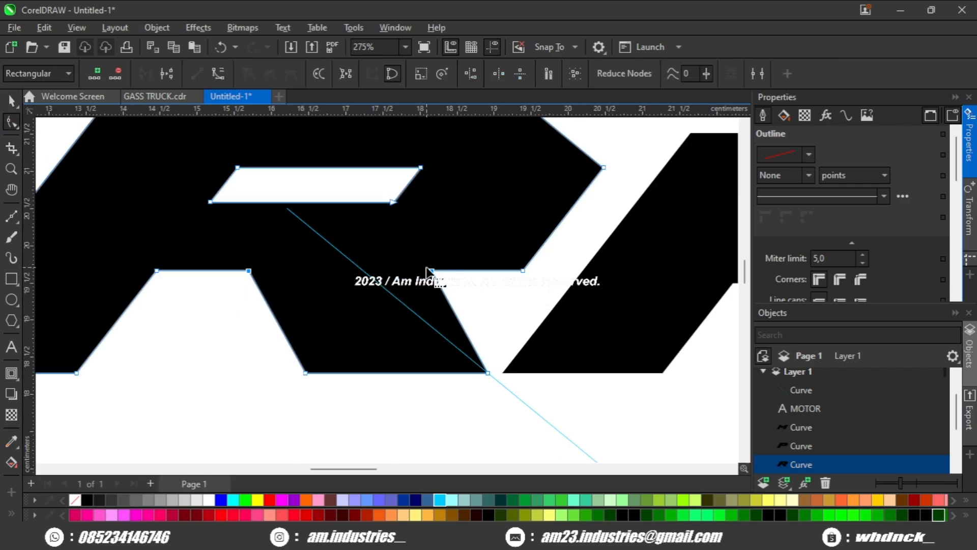
{"action": "left_click_drag", "start_coordinate": [365, 271], "coordinate": [367, 271]}
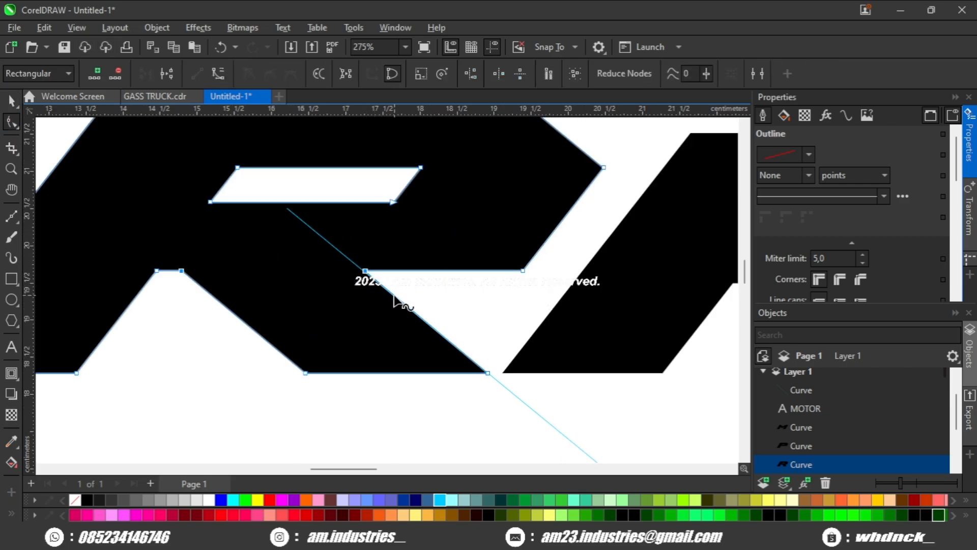
{"action": "key", "text": "space"}
{"action": "scroll", "coordinate": [388, 314], "scroll_direction": "down", "scroll_amount": 1}
{"action": "key", "text": "space"}
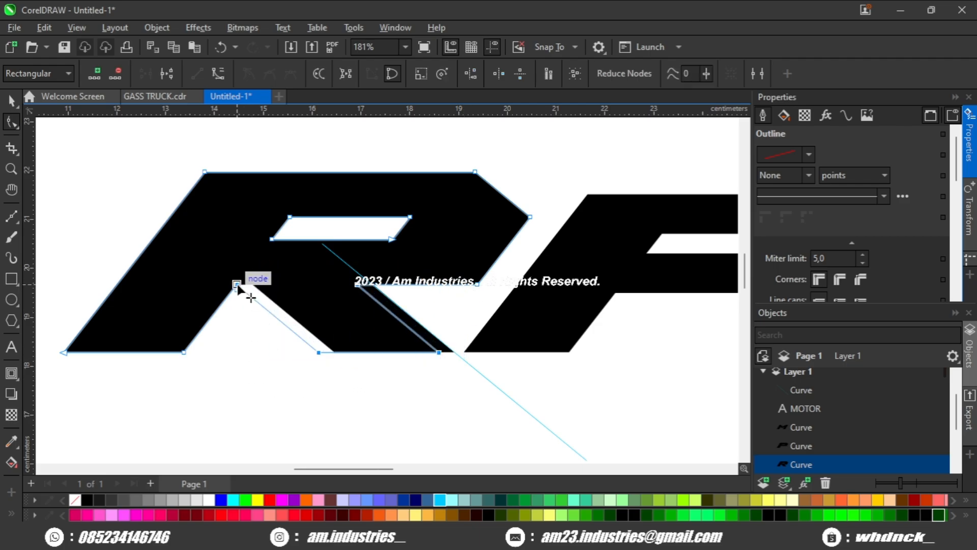
{"action": "key", "text": "space"}
{"action": "left_click", "coordinate": [323, 367]}
{"action": "scroll", "coordinate": [352, 364], "scroll_direction": "down", "scroll_amount": 3}
{"action": "scroll", "coordinate": [351, 298], "scroll_direction": "up", "scroll_amount": 5}
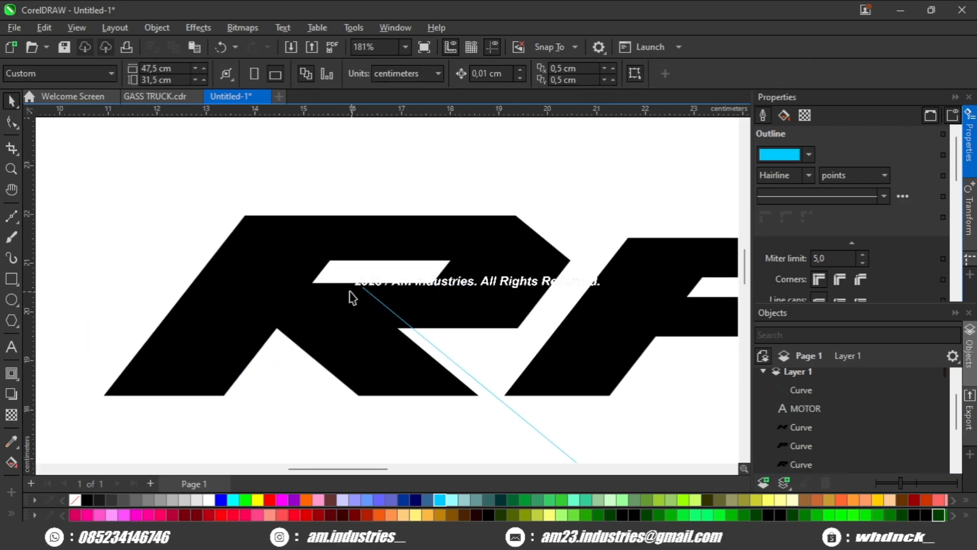
Step: Draw a thin horizontal rectangle across the R's left side and trim it out of the R to cut a slot
{"action": "left_click_drag", "start_coordinate": [337, 295], "coordinate": [309, 295]}
{"action": "left_click", "coordinate": [13, 278]}
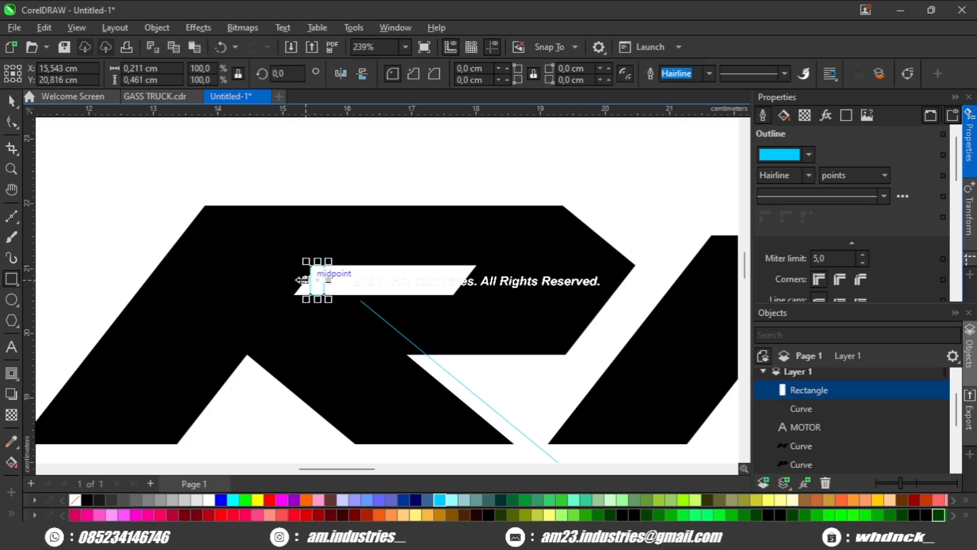
{"action": "left_click_drag", "start_coordinate": [94, 272], "coordinate": [75, 271]}
{"action": "left_click", "coordinate": [11, 101]}
{"action": "left_click", "coordinate": [324, 231], "text": "shift"}
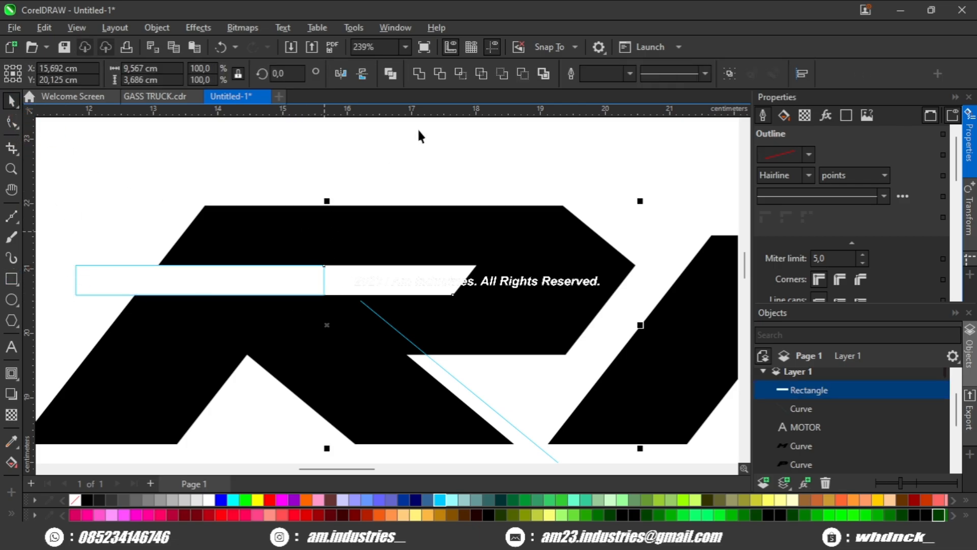
{"action": "left_click", "coordinate": [502, 74]}
Step: Move the diagonal line so it passes the R's upper-left corner
{"action": "left_click", "coordinate": [450, 381]}
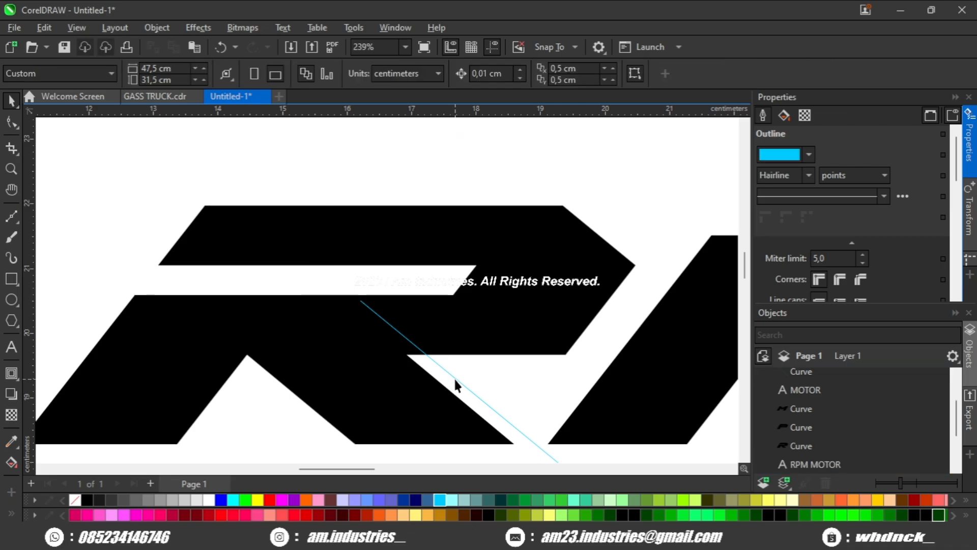
{"action": "left_click_drag", "start_coordinate": [462, 382], "coordinate": [162, 283]}
{"action": "left_click_drag", "start_coordinate": [144, 219], "coordinate": [275, 239]}
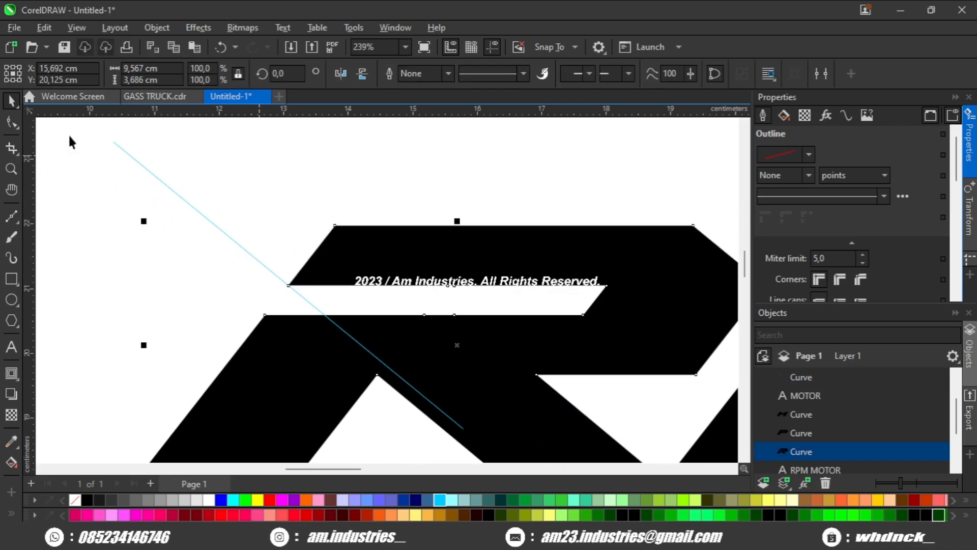
Step: Snap the R's upper-left corner node onto the diagonal line with the Shape tool
{"action": "left_click", "coordinate": [11, 121]}
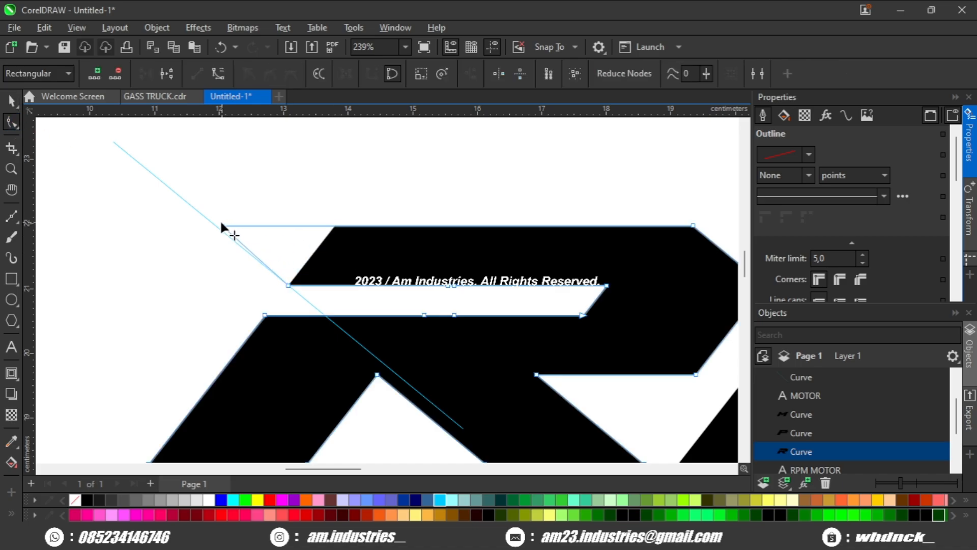
{"action": "left_click_drag", "start_coordinate": [213, 224], "coordinate": [213, 224]}
{"action": "scroll", "coordinate": [209, 224], "scroll_direction": "up", "scroll_amount": 3}
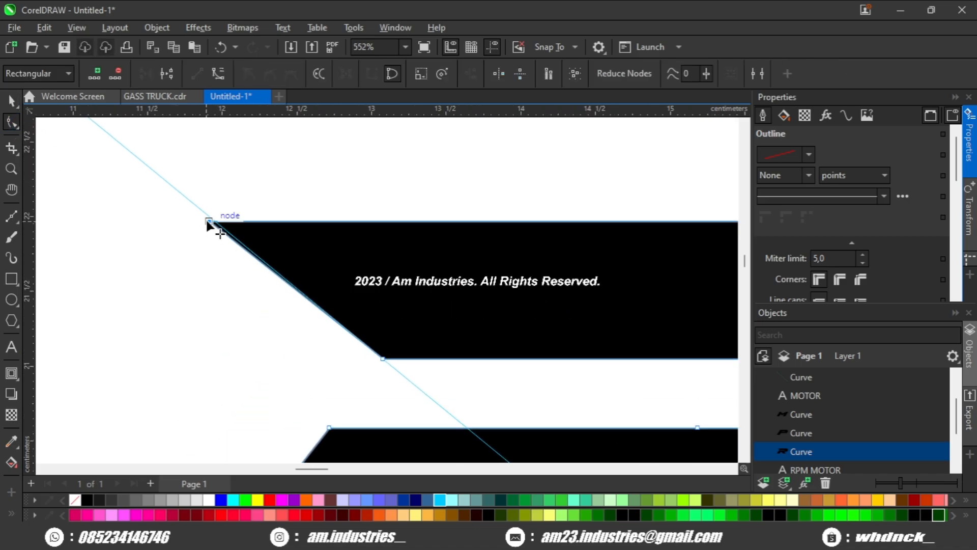
{"action": "scroll", "coordinate": [297, 254], "scroll_direction": "down", "scroll_amount": 2}
{"action": "key", "text": "space"}
{"action": "left_click", "coordinate": [368, 187]}
{"action": "scroll", "coordinate": [407, 244], "scroll_direction": "down", "scroll_amount": 3}
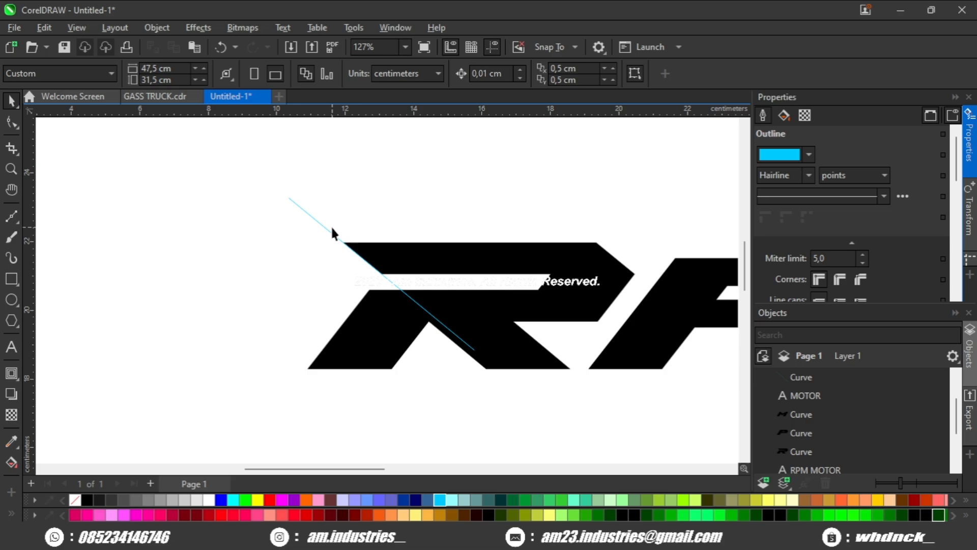
Step: Reposition the diagonal line so it runs through the R's lower leg
{"action": "scroll", "coordinate": [430, 331], "scroll_direction": "up", "scroll_amount": 1}
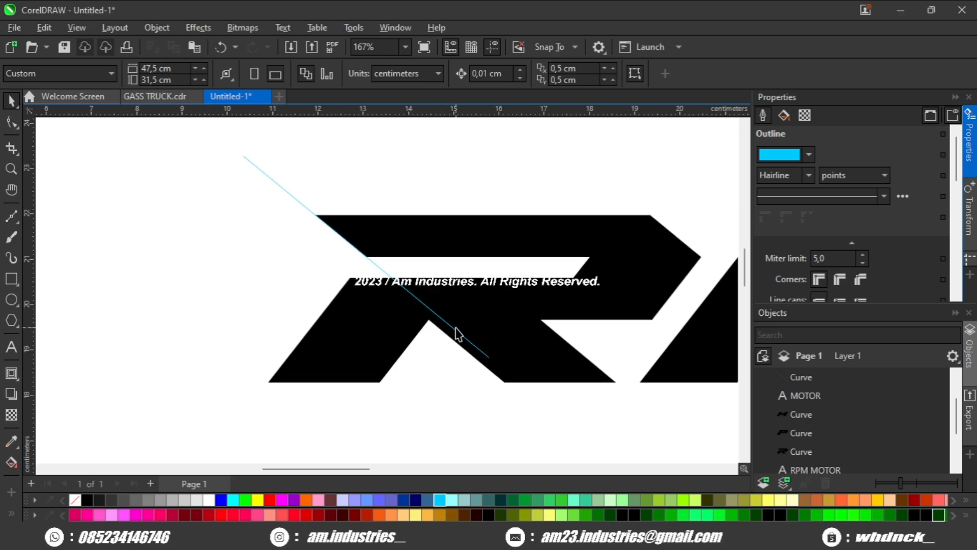
{"action": "left_click", "coordinate": [463, 341]}
{"action": "scroll", "coordinate": [463, 341], "scroll_direction": "up", "scroll_amount": 2}
{"action": "left_click", "coordinate": [498, 362]}
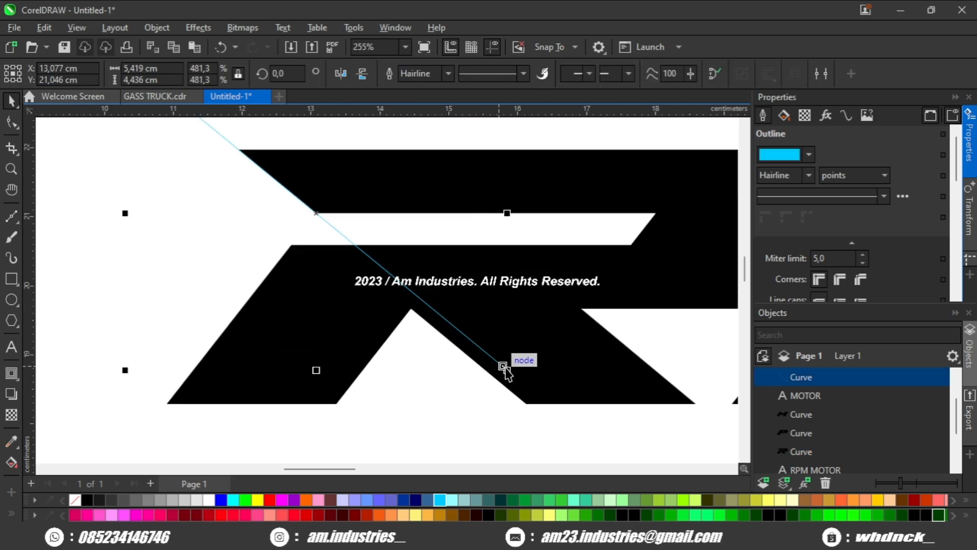
{"action": "left_click_drag", "start_coordinate": [491, 354], "coordinate": [478, 365]}
{"action": "left_click_drag", "start_coordinate": [504, 367], "coordinate": [575, 435]}
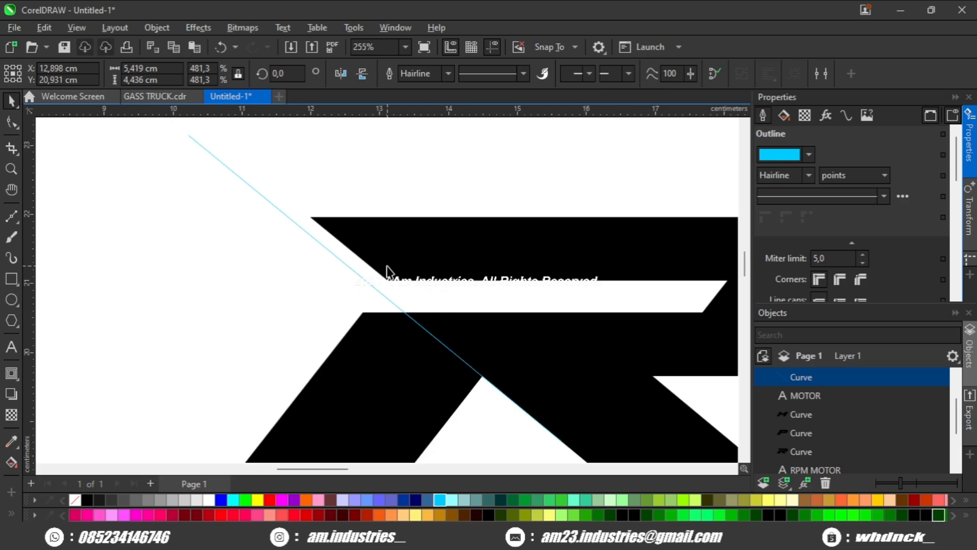
Step: Adjust the nodes along the R's crossbar slot with the Shape tool
{"action": "left_click", "coordinate": [386, 266]}
{"action": "key", "text": "F10"}
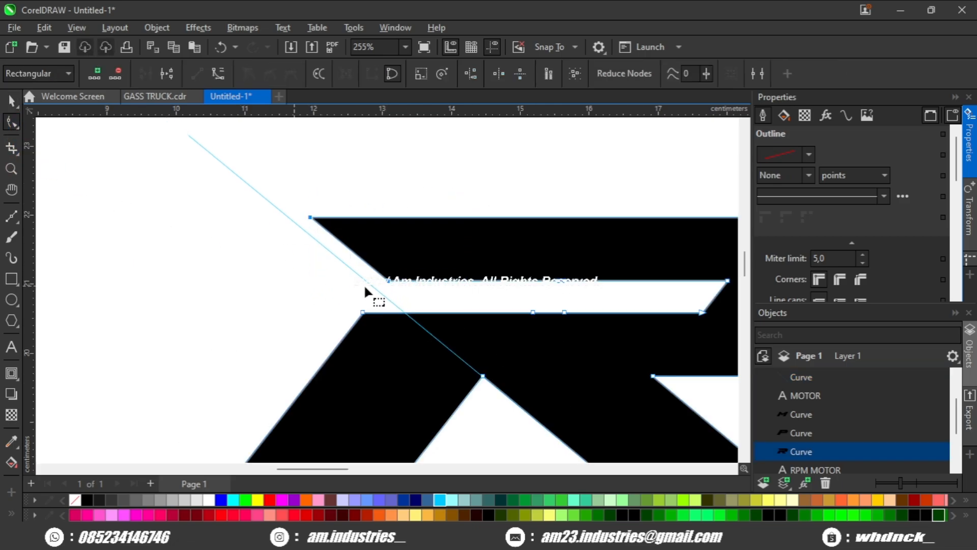
{"action": "scroll", "coordinate": [365, 281], "scroll_direction": "down", "scroll_amount": 2}
{"action": "key", "text": "space"}
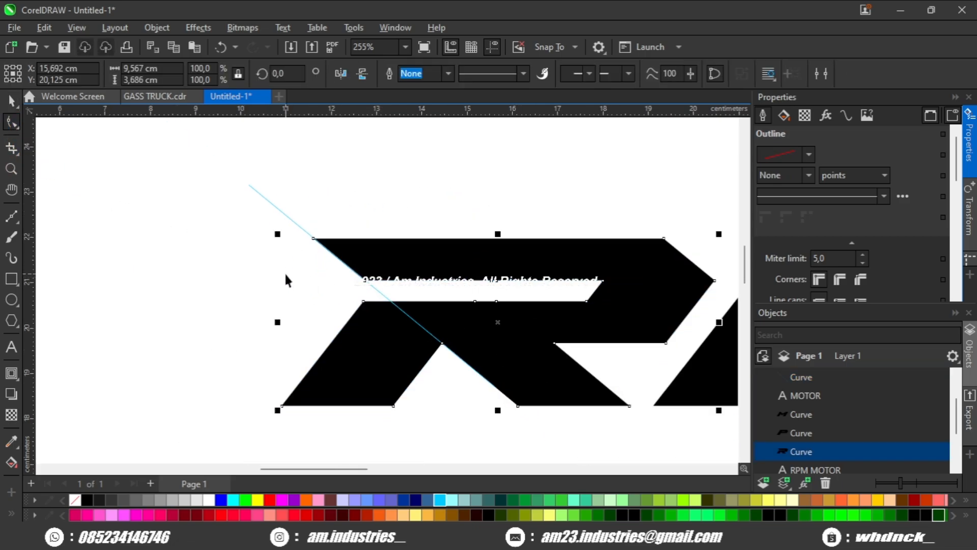
{"action": "left_click", "coordinate": [284, 271]}
{"action": "double_click", "coordinate": [515, 277]}
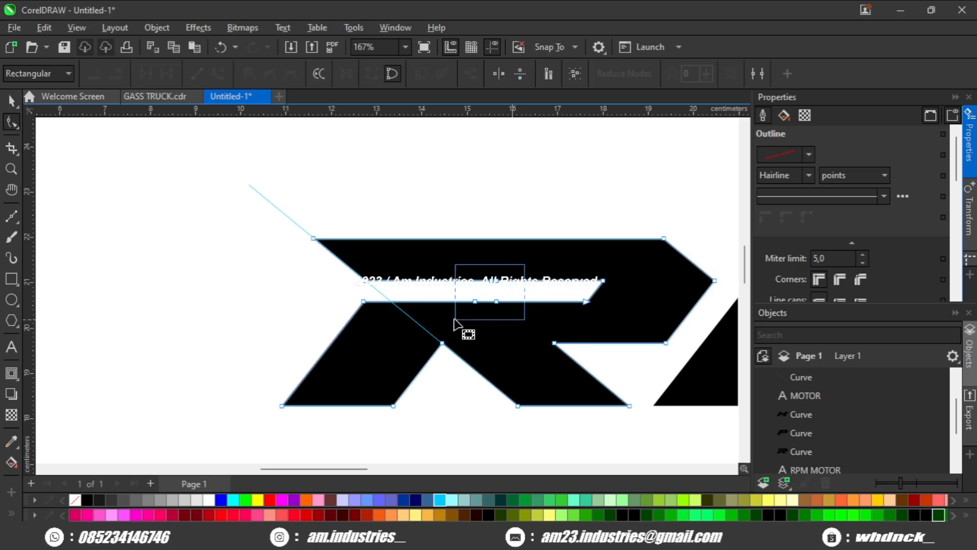
{"action": "left_click_drag", "start_coordinate": [455, 321], "coordinate": [450, 322]}
{"action": "scroll", "coordinate": [458, 314], "scroll_direction": "down", "scroll_amount": 1}
{"action": "key", "text": "space"}
{"action": "left_click", "coordinate": [472, 215]}
{"action": "scroll", "coordinate": [442, 250], "scroll_direction": "down", "scroll_amount": 2}
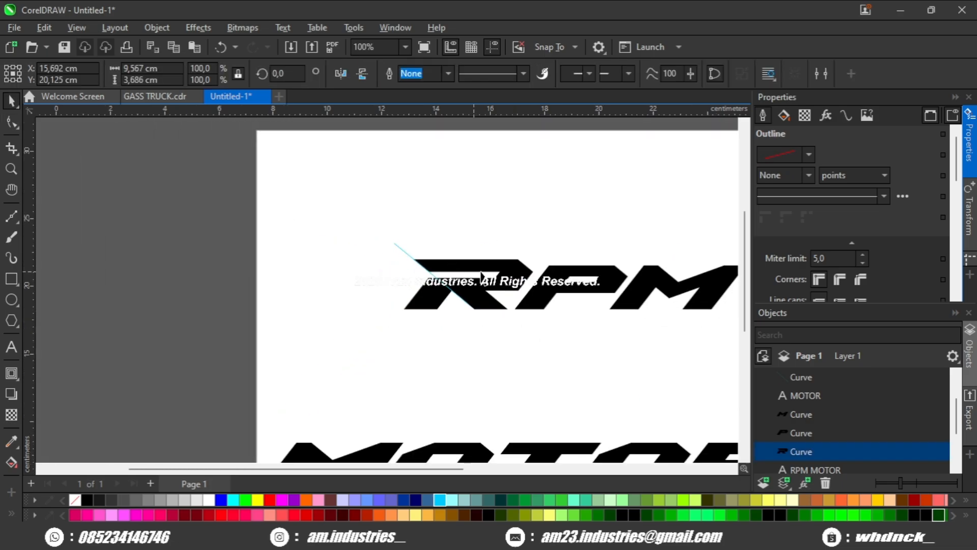
Step: Select and delete the diagonal guide line
{"action": "scroll", "coordinate": [432, 285], "scroll_direction": "up", "scroll_amount": 2}
{"action": "left_click", "coordinate": [327, 249]}
{"action": "left_click_drag", "start_coordinate": [345, 256], "coordinate": [255, 268]}
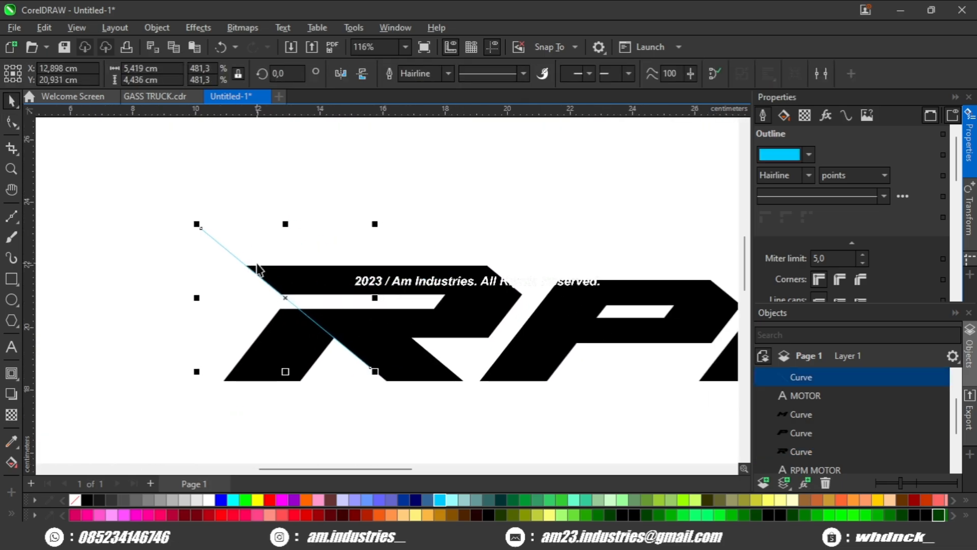
{"action": "key", "text": "Delete"}
Step: Select the three RPM letter curves, fill them white and give them a black 10 pt outline
{"action": "left_click_drag", "start_coordinate": [445, 323], "coordinate": [390, 302]}
{"action": "left_click", "coordinate": [436, 306]}
{"action": "scroll", "coordinate": [453, 310], "scroll_direction": "down", "scroll_amount": 3}
{"action": "left_click_drag", "start_coordinate": [238, 222], "coordinate": [707, 379]}
{"action": "scroll", "coordinate": [631, 343], "scroll_direction": "up", "scroll_amount": 1}
{"action": "left_click", "coordinate": [209, 500]}
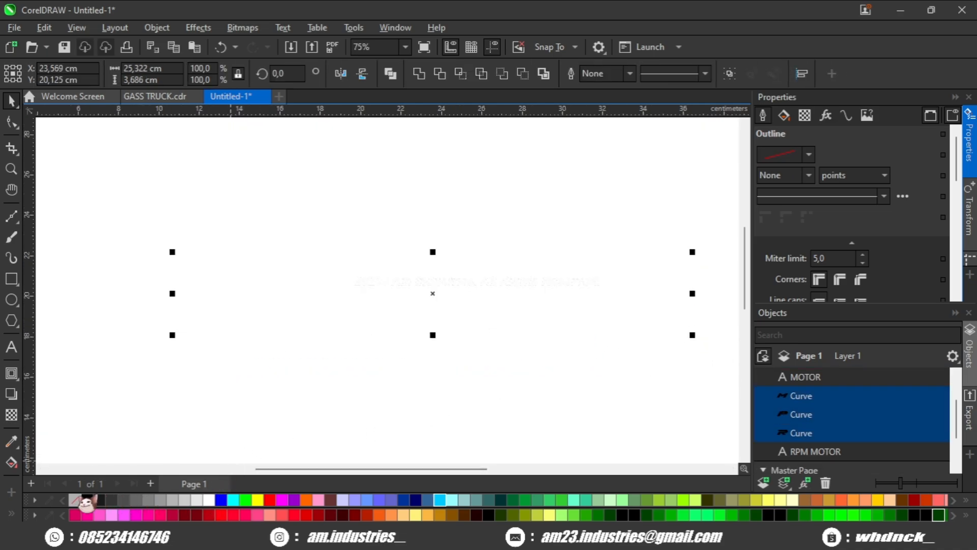
{"action": "right_click", "coordinate": [87, 500]}
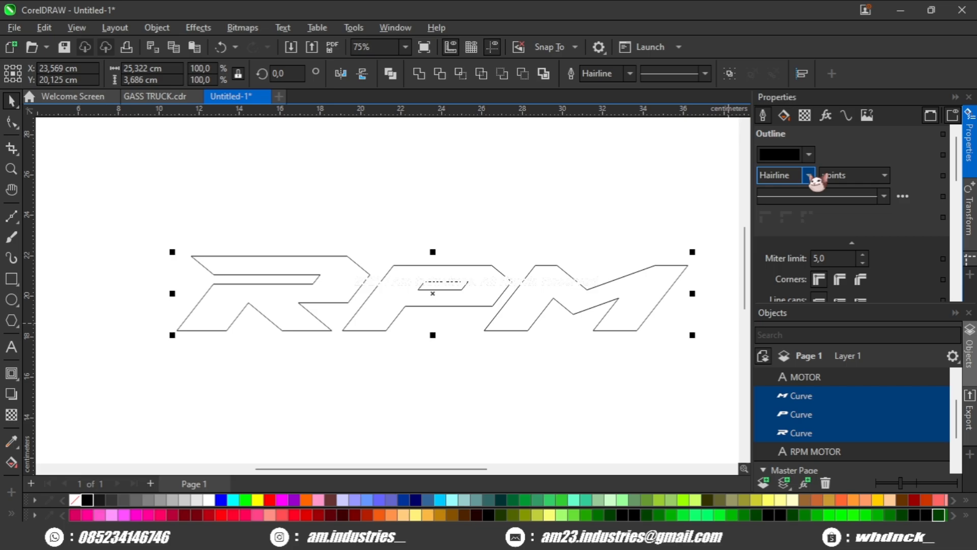
{"action": "left_click", "coordinate": [789, 304]}
{"action": "left_click_drag", "start_coordinate": [649, 256], "coordinate": [713, 260]}
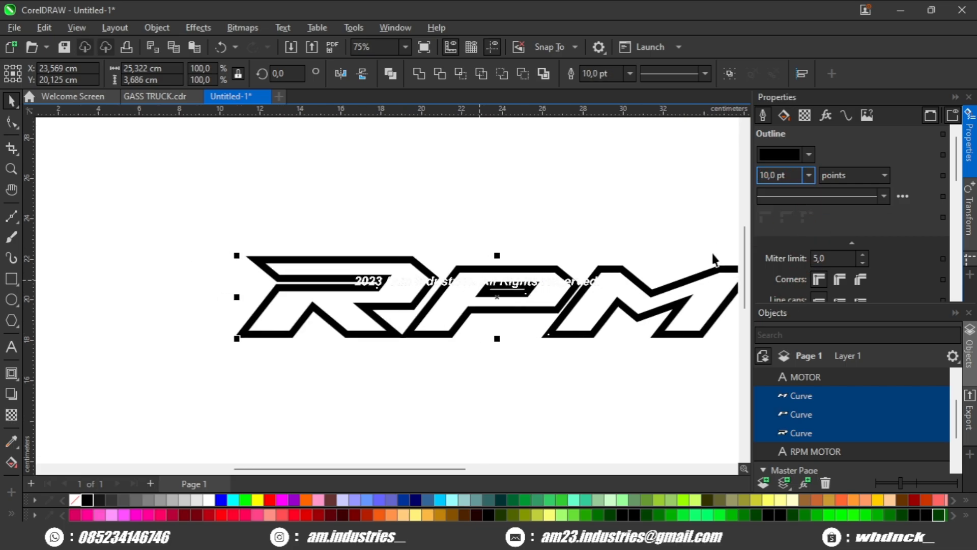
Step: Move the P letter so its outline overlaps the neighbouring R and M
{"action": "scroll", "coordinate": [814, 279], "scroll_direction": "down", "scroll_amount": 1}
{"action": "left_click", "coordinate": [819, 256]}
{"action": "scroll", "coordinate": [319, 338], "scroll_direction": "up", "scroll_amount": 2}
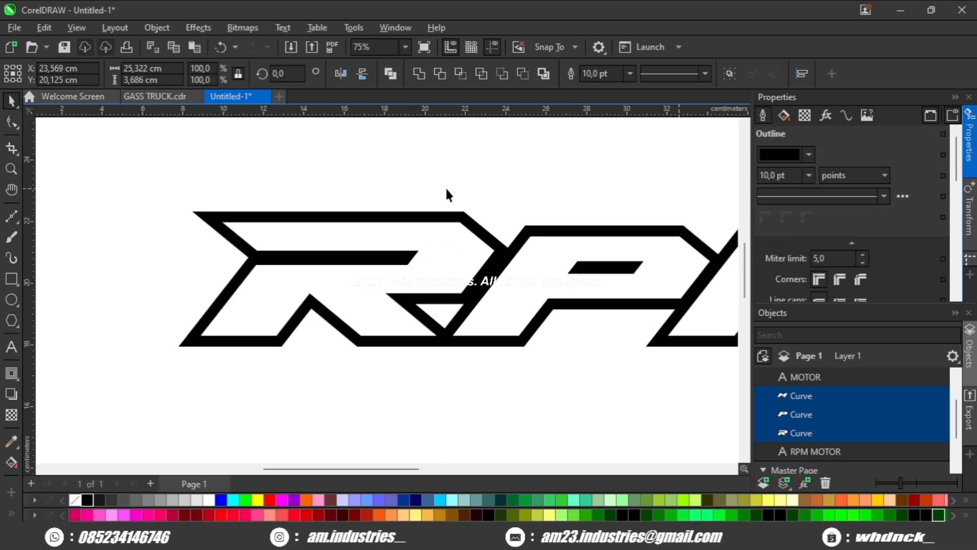
{"action": "left_click", "coordinate": [445, 186]}
{"action": "scroll", "coordinate": [499, 293], "scroll_direction": "up", "scroll_amount": 1}
{"action": "left_click", "coordinate": [499, 293]}
{"action": "scroll", "coordinate": [488, 300], "scroll_direction": "up", "scroll_amount": 3}
{"action": "left_click_drag", "start_coordinate": [485, 301], "coordinate": [599, 316]}
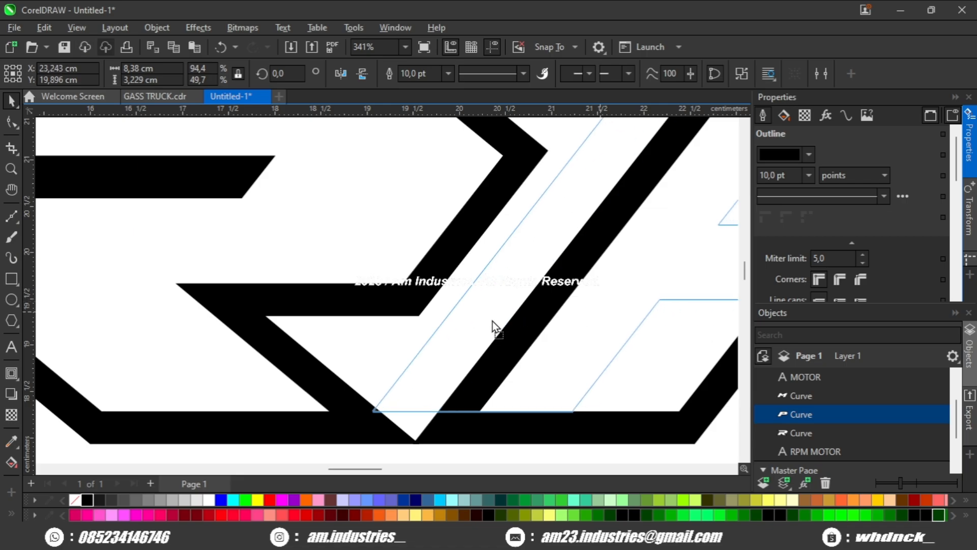
{"action": "left_click_drag", "start_coordinate": [492, 321], "coordinate": [469, 347]}
Step: Select all three RPM letters and weld them into a single shape
{"action": "scroll", "coordinate": [471, 322], "scroll_direction": "down", "scroll_amount": 1}
{"action": "scroll", "coordinate": [368, 312], "scroll_direction": "down", "scroll_amount": 1}
{"action": "scroll", "coordinate": [452, 335], "scroll_direction": "up", "scroll_amount": 2}
{"action": "scroll", "coordinate": [532, 323], "scroll_direction": "down", "scroll_amount": 3}
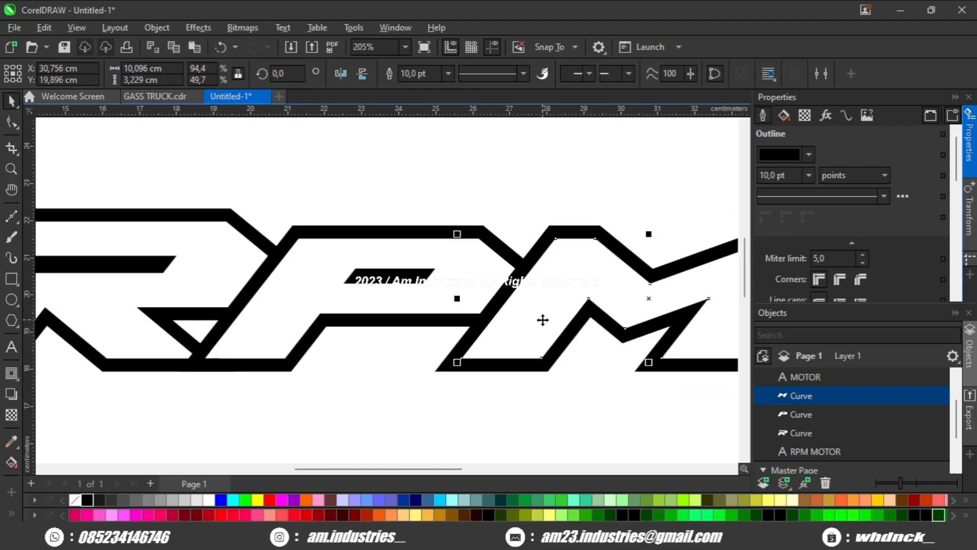
{"action": "left_click", "coordinate": [341, 294], "text": "shift"}
{"action": "scroll", "coordinate": [373, 270], "scroll_direction": "down", "scroll_amount": 1}
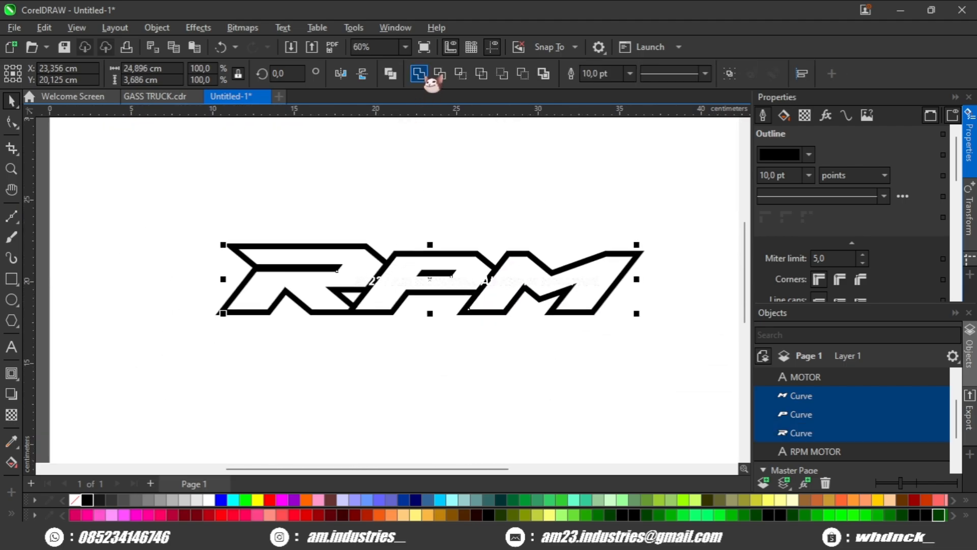
{"action": "left_click", "coordinate": [421, 75]}
Step: Scale down the MOTOR text and place it centred beneath the RPM outline
{"action": "left_click", "coordinate": [386, 236]}
{"action": "scroll", "coordinate": [423, 266], "scroll_direction": "up", "scroll_amount": 1}
{"action": "mouse_move", "coordinate": [438, 275]}
{"action": "left_mouse_down"}
{"action": "mouse_move", "coordinate": [386, 277]}
{"action": "mouse_move", "coordinate": [436, 258]}
{"action": "left_mouse_up"}
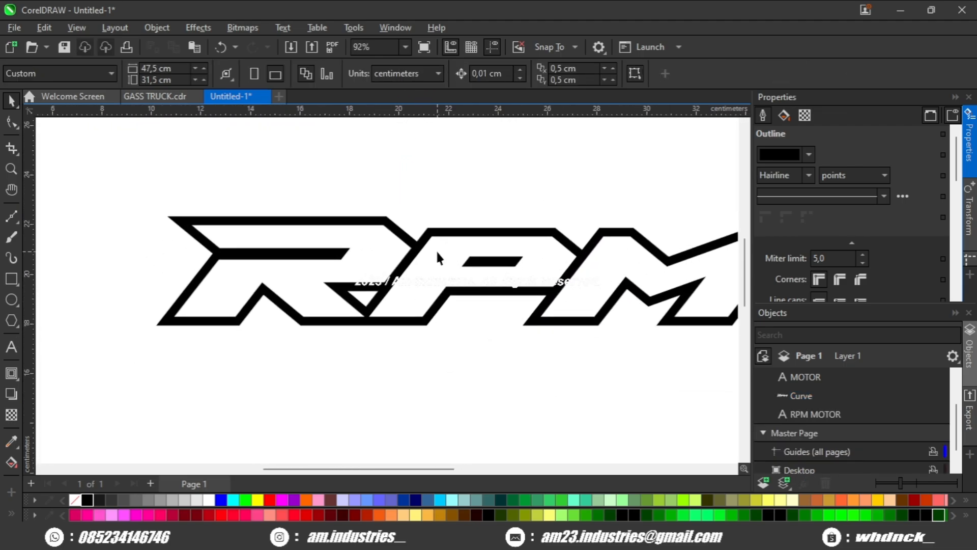
{"action": "scroll", "coordinate": [438, 257], "scroll_direction": "down", "scroll_amount": 1}
{"action": "left_click", "coordinate": [438, 257]}
{"action": "scroll", "coordinate": [438, 257], "scroll_direction": "down", "scroll_amount": 1}
{"action": "left_click", "coordinate": [431, 328]}
{"action": "left_click_drag", "start_coordinate": [433, 449], "coordinate": [422, 355]}
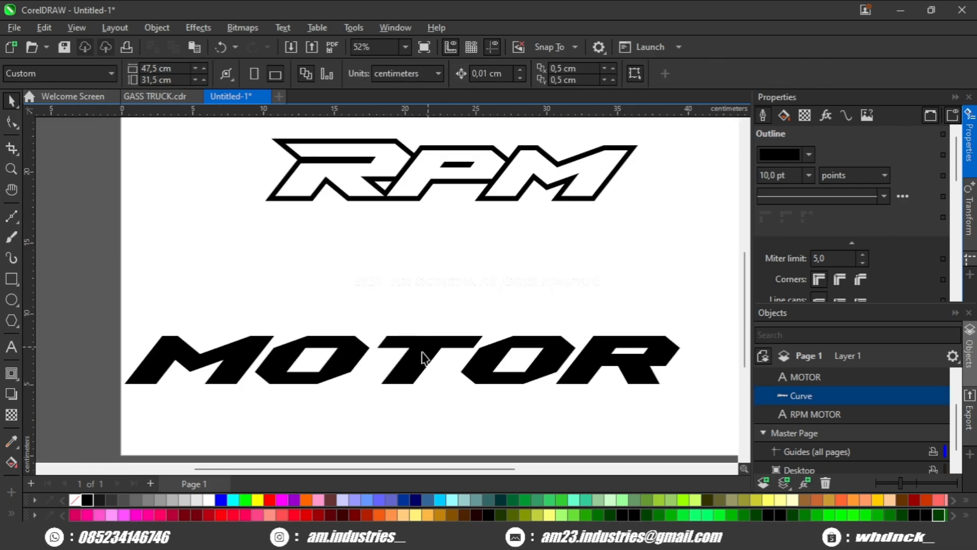
{"action": "left_click", "coordinate": [422, 356]}
{"action": "left_click_drag", "start_coordinate": [682, 389], "coordinate": [507, 234]}
Step: Remove the welded RPM shape's outline and add an outside contour of about 0.63 cm with the Contour tool
{"action": "scroll", "coordinate": [507, 234], "scroll_direction": "up", "scroll_amount": 1}
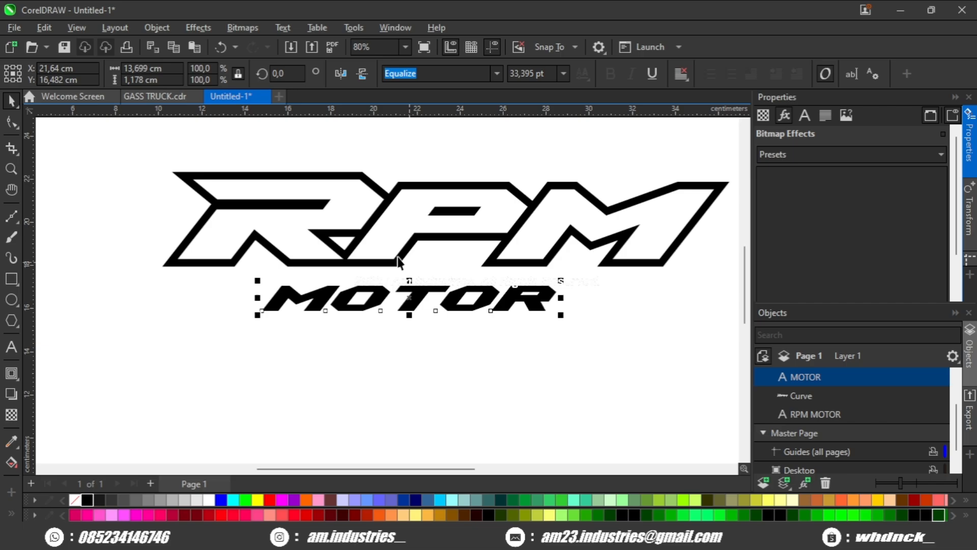
{"action": "left_click", "coordinate": [394, 262]}
{"action": "scroll", "coordinate": [394, 257], "scroll_direction": "up", "scroll_amount": 2}
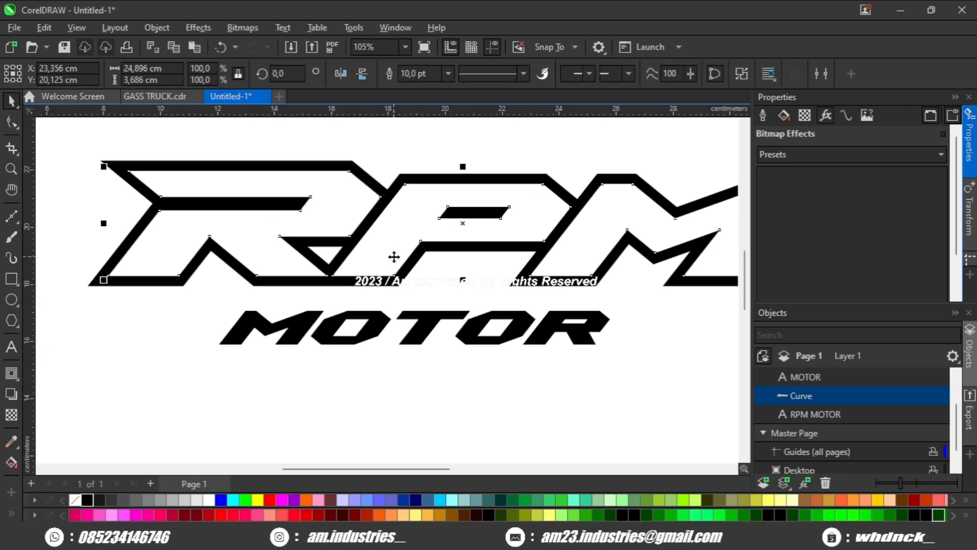
{"action": "right_click", "coordinate": [74, 501]}
{"action": "left_click", "coordinate": [13, 374]}
{"action": "left_click_drag", "start_coordinate": [118, 261], "coordinate": [105, 343]}
{"action": "left_click_drag", "start_coordinate": [146, 252], "coordinate": [164, 264]}
{"action": "scroll", "coordinate": [252, 274], "scroll_direction": "down", "scroll_amount": 1}
{"action": "scroll", "coordinate": [290, 282], "scroll_direction": "up", "scroll_amount": 3}
{"action": "scroll", "coordinate": [168, 264], "scroll_direction": "down", "scroll_amount": 3}
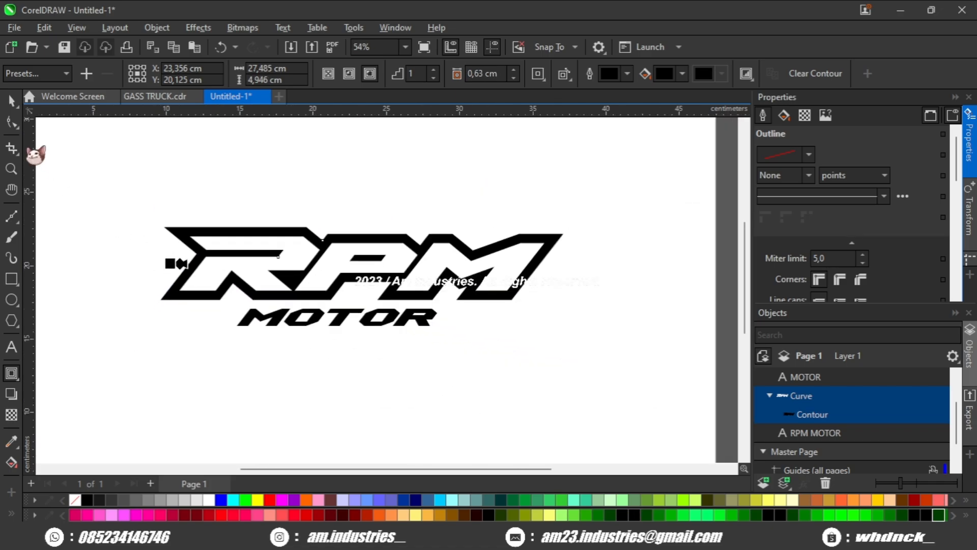
Step: Break the contour apart from the RPM shape and centre the MOTOR text horizontally beneath it
{"action": "scroll", "coordinate": [399, 299], "scroll_direction": "up", "scroll_amount": 2}
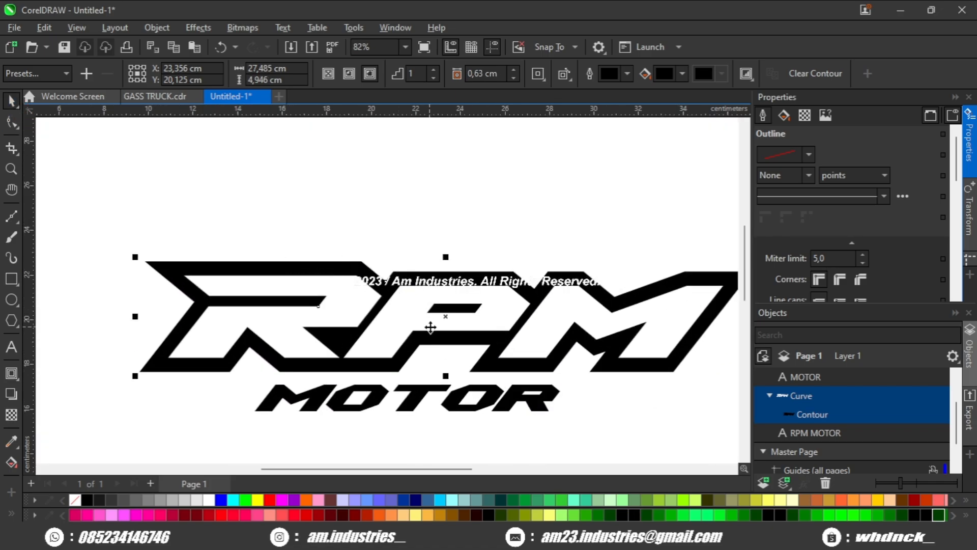
{"action": "key", "text": "ctrl+k"}
{"action": "left_click", "coordinate": [543, 227]}
{"action": "left_click_drag", "start_coordinate": [512, 355], "coordinate": [502, 331]}
{"action": "scroll", "coordinate": [513, 358], "scroll_direction": "up", "scroll_amount": 2}
{"action": "left_click", "coordinate": [523, 378]}
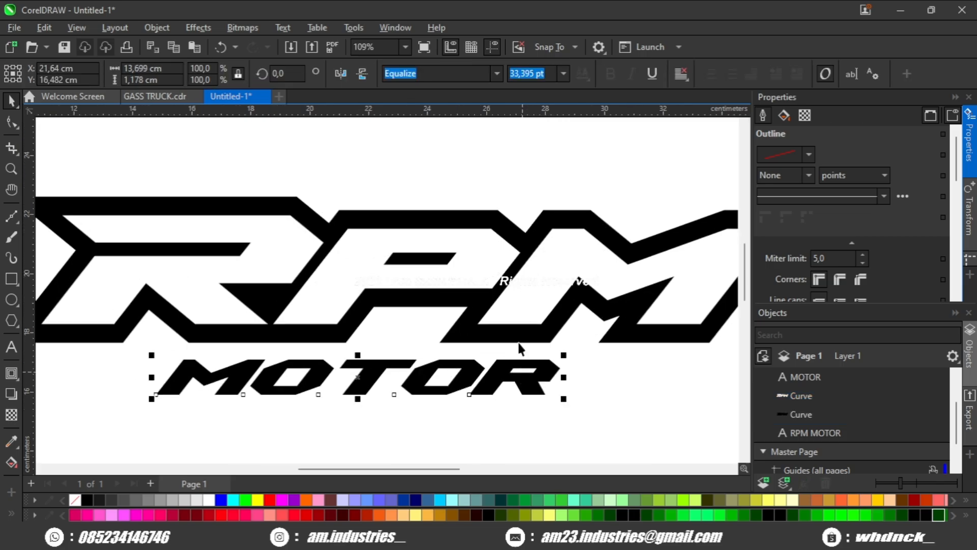
{"action": "left_click", "coordinate": [519, 338], "text": "shift"}
{"action": "key", "text": "c"}
{"action": "left_click", "coordinate": [458, 420]}
{"action": "left_click", "coordinate": [467, 383]}
{"action": "scroll", "coordinate": [468, 382], "scroll_direction": "up", "scroll_amount": 2}
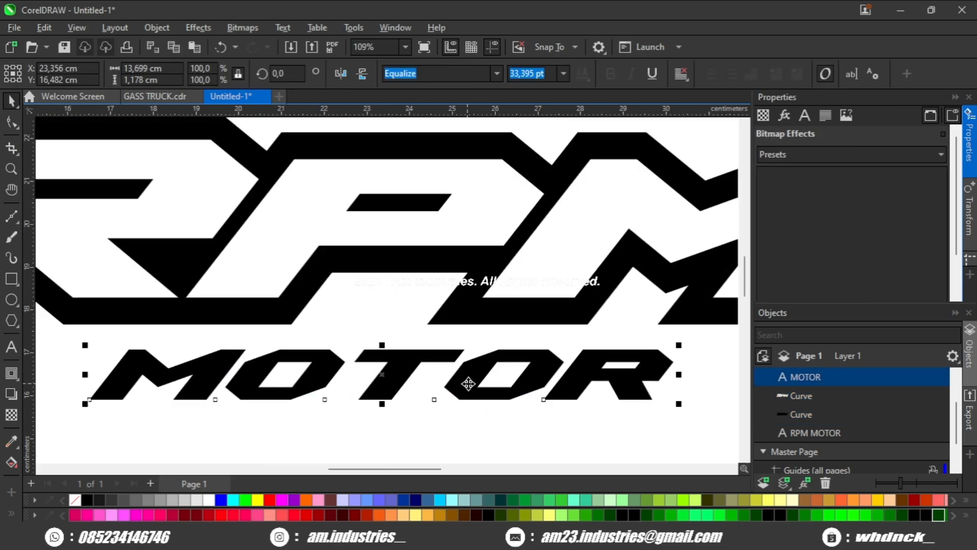
{"action": "scroll", "coordinate": [468, 383], "scroll_direction": "up", "scroll_amount": 3}
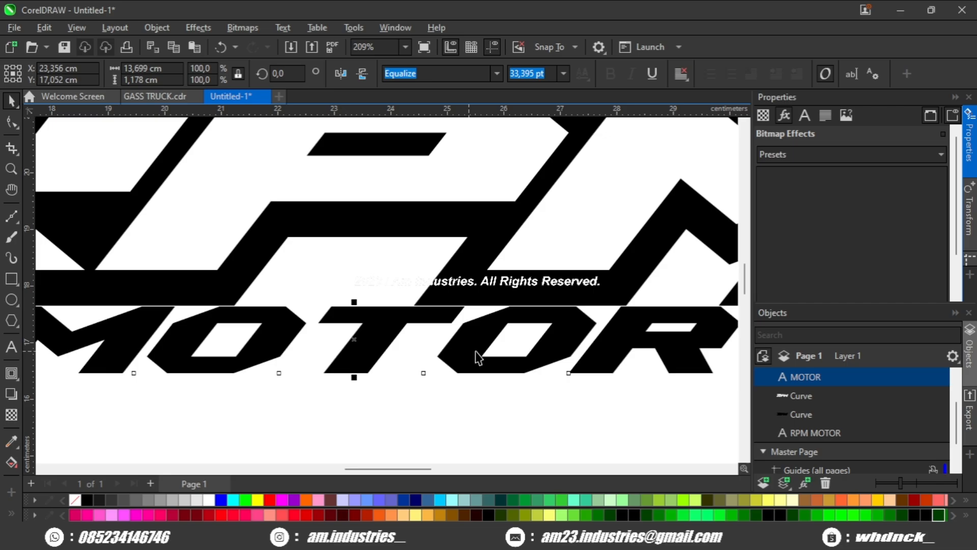
{"action": "scroll", "coordinate": [476, 351], "scroll_direction": "down", "scroll_amount": 4}
{"action": "left_click", "coordinate": [420, 401]}
{"action": "scroll", "coordinate": [420, 401], "scroll_direction": "down", "scroll_amount": 2}
{"action": "scroll", "coordinate": [431, 389], "scroll_direction": "up", "scroll_amount": 2}
Step: Enlarge the MOTOR text to about 53 pt and move it up to overlap the bottom of the RPM outline
{"action": "left_click", "coordinate": [464, 356]}
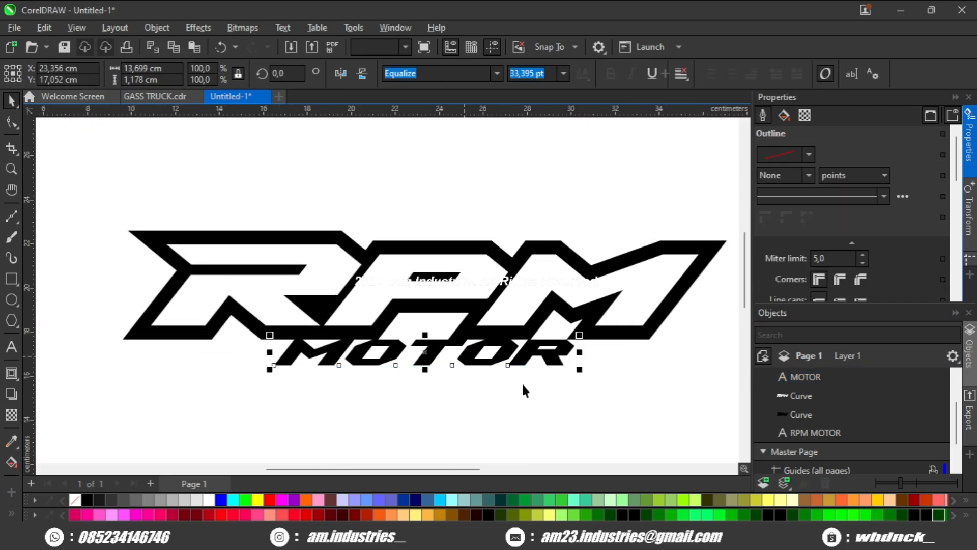
{"action": "left_click_drag", "start_coordinate": [579, 371], "coordinate": [669, 403]}
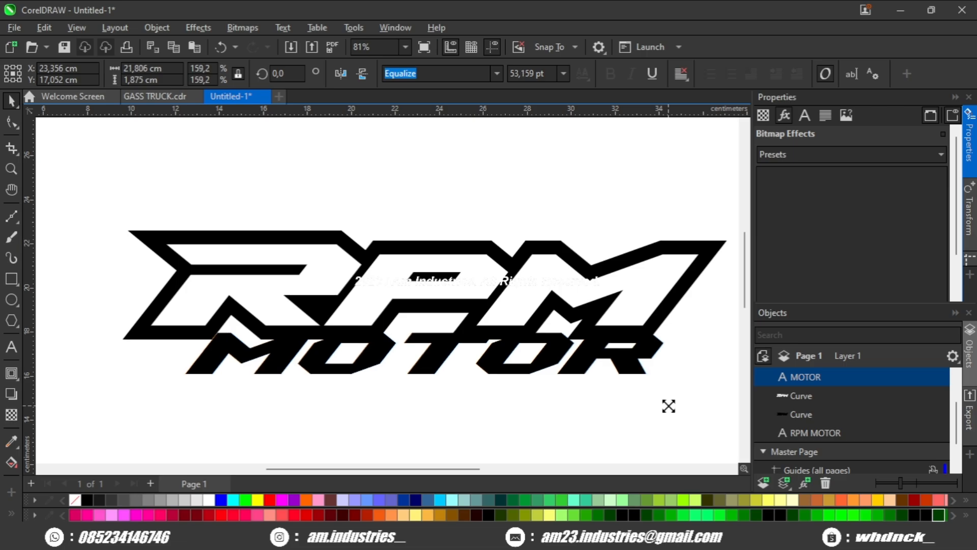
{"action": "scroll", "coordinate": [242, 344], "scroll_direction": "up", "scroll_amount": 1}
{"action": "scroll", "coordinate": [449, 349], "scroll_direction": "up", "scroll_amount": 5}
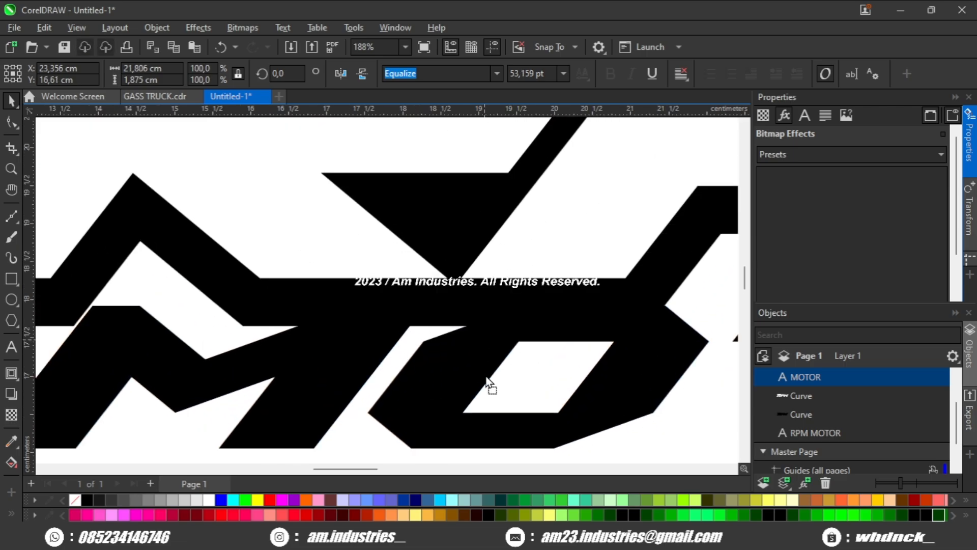
{"action": "scroll", "coordinate": [489, 367], "scroll_direction": "down", "scroll_amount": 4}
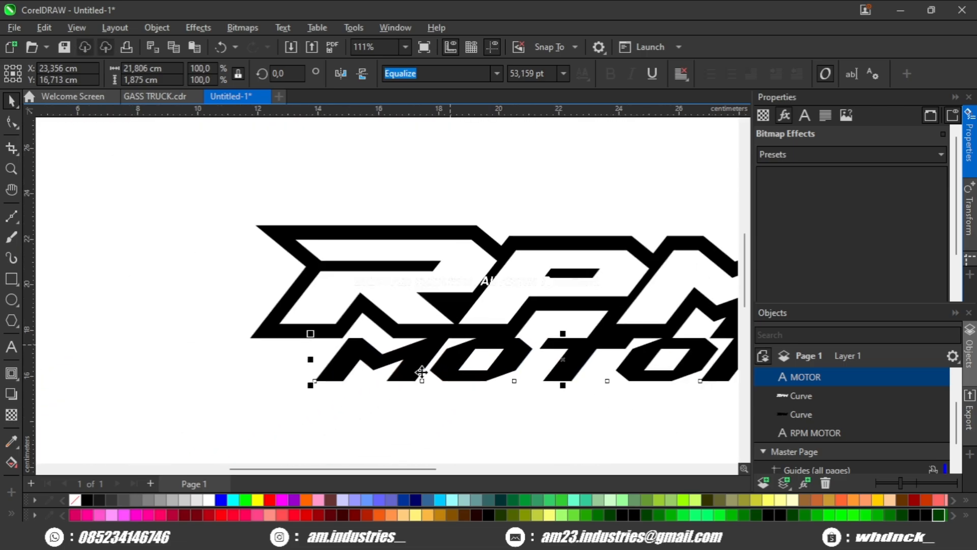
{"action": "left_click", "coordinate": [374, 395]}
{"action": "left_click_drag", "start_coordinate": [374, 395], "coordinate": [267, 362]}
{"action": "scroll", "coordinate": [361, 351], "scroll_direction": "down", "scroll_amount": 2}
{"action": "left_click", "coordinate": [457, 349]}
{"action": "scroll", "coordinate": [433, 356], "scroll_direction": "up", "scroll_amount": 3}
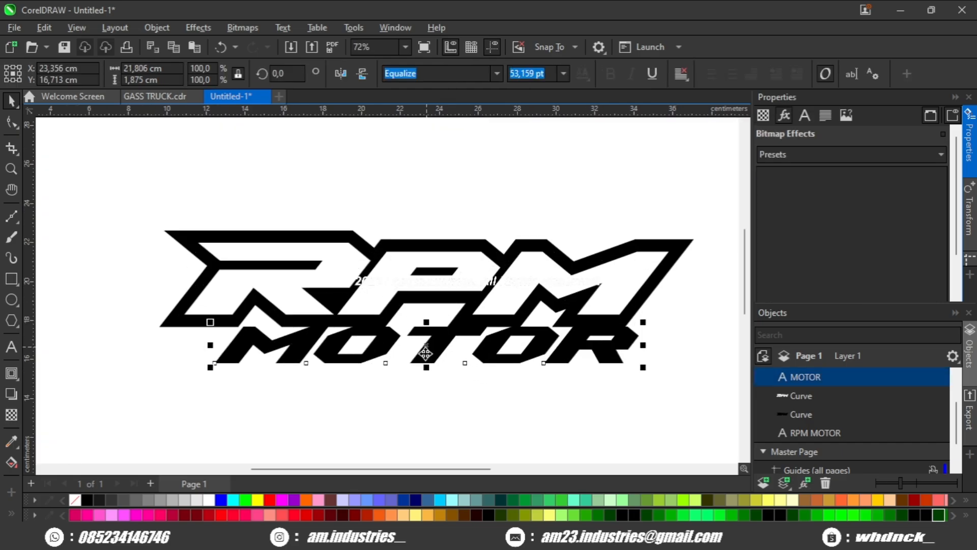
Step: Break the MOTOR text into separate letter curves, select them all and fill them white with a 10 pt outline
{"action": "key", "text": "ctrl+k"}
{"action": "scroll", "coordinate": [398, 359], "scroll_direction": "down", "scroll_amount": 2}
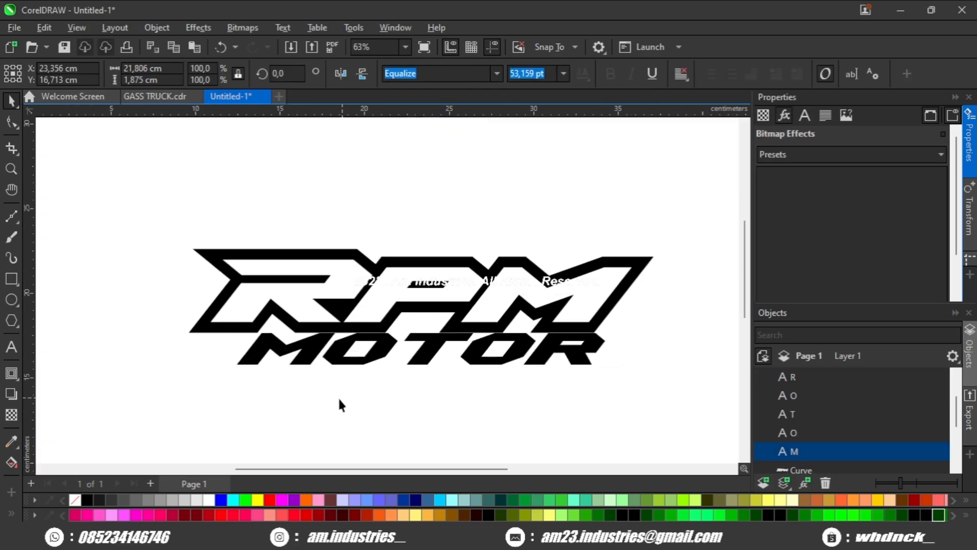
{"action": "left_click_drag", "start_coordinate": [152, 392], "coordinate": [630, 316]}
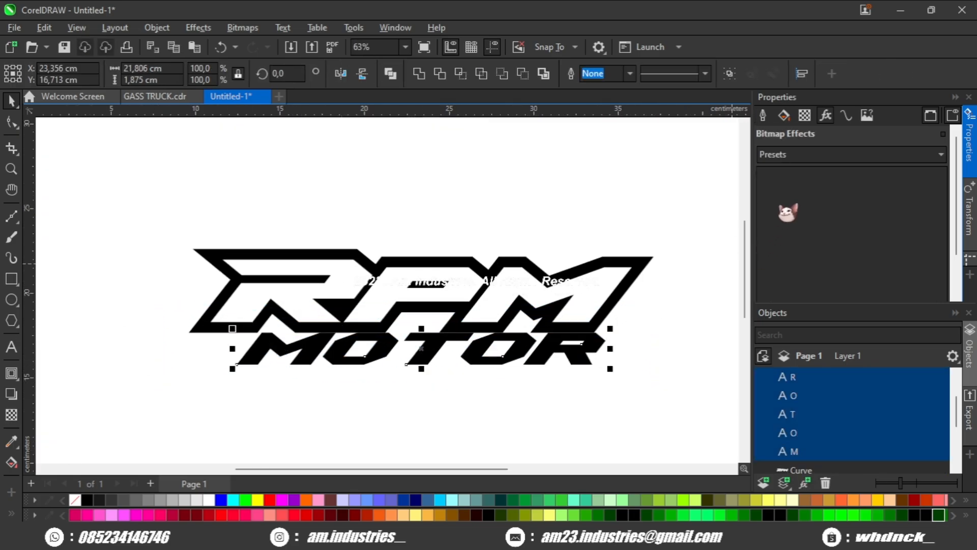
{"action": "left_click", "coordinate": [767, 116]}
{"action": "scroll", "coordinate": [800, 218], "scroll_direction": "down", "scroll_amount": 1}
{"action": "scroll", "coordinate": [803, 230], "scroll_direction": "up", "scroll_amount": 1}
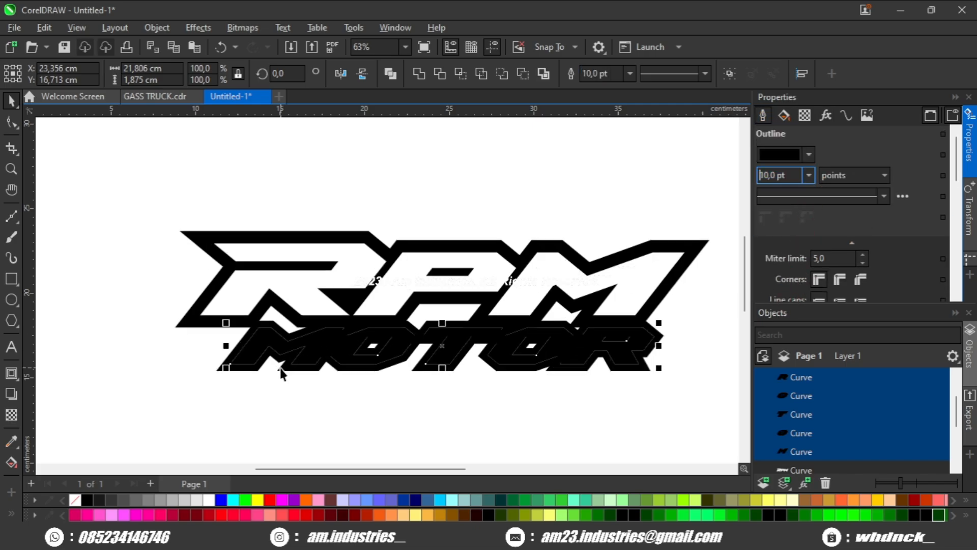
{"action": "scroll", "coordinate": [278, 370], "scroll_direction": "up", "scroll_amount": 1}
{"action": "left_click", "coordinate": [209, 499]}
Step: Move the M and first O letters of MOTOR closer together so their outlines overlap
{"action": "scroll", "coordinate": [347, 348], "scroll_direction": "up", "scroll_amount": 1}
{"action": "left_click", "coordinate": [347, 350]}
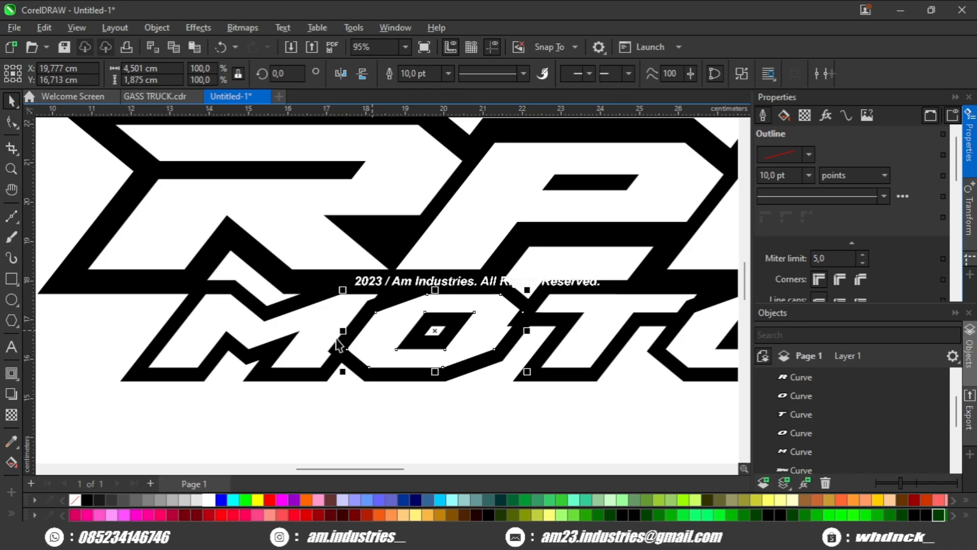
{"action": "scroll", "coordinate": [356, 341], "scroll_direction": "up", "scroll_amount": 4}
{"action": "scroll", "coordinate": [524, 352], "scroll_direction": "down", "scroll_amount": 1}
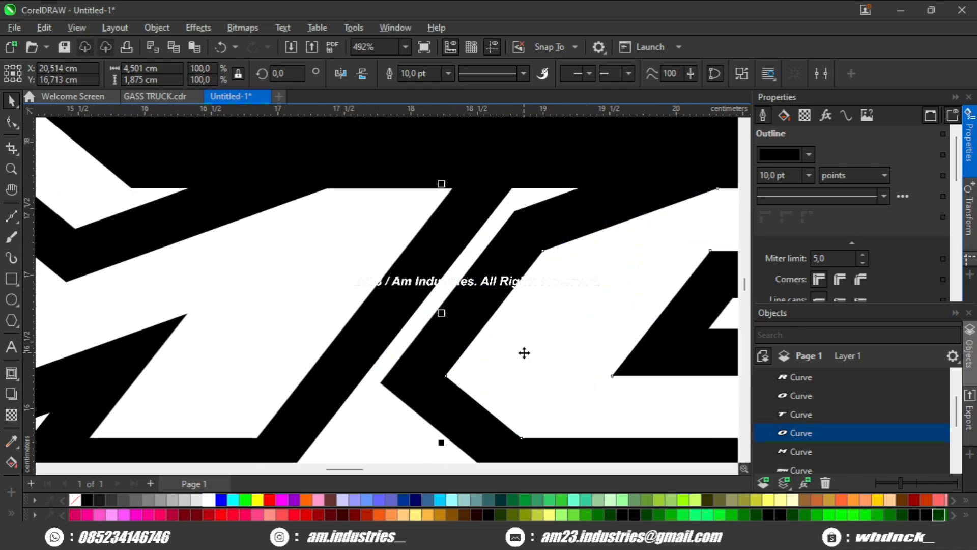
{"action": "scroll", "coordinate": [508, 339], "scroll_direction": "down", "scroll_amount": 1}
{"action": "scroll", "coordinate": [523, 349], "scroll_direction": "up", "scroll_amount": 3}
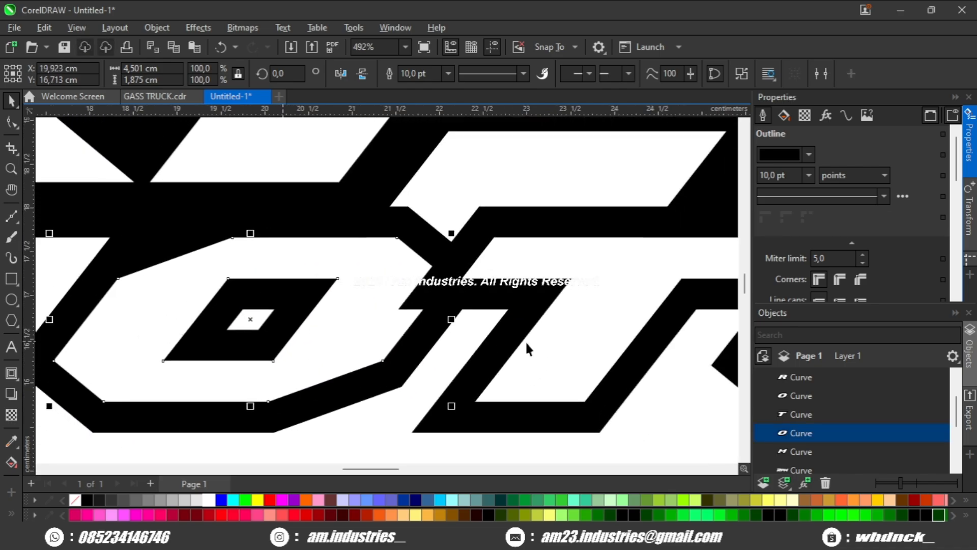
{"action": "left_click", "coordinate": [613, 348]}
{"action": "left_click_drag", "start_coordinate": [589, 356], "coordinate": [216, 337]}
{"action": "scroll", "coordinate": [572, 362], "scroll_direction": "down", "scroll_amount": 1}
{"action": "left_click", "coordinate": [421, 335]}
{"action": "scroll", "coordinate": [417, 337], "scroll_direction": "up", "scroll_amount": 1}
{"action": "left_click_drag", "start_coordinate": [416, 337], "coordinate": [553, 341]}
{"action": "scroll", "coordinate": [461, 347], "scroll_direction": "down", "scroll_amount": 1}
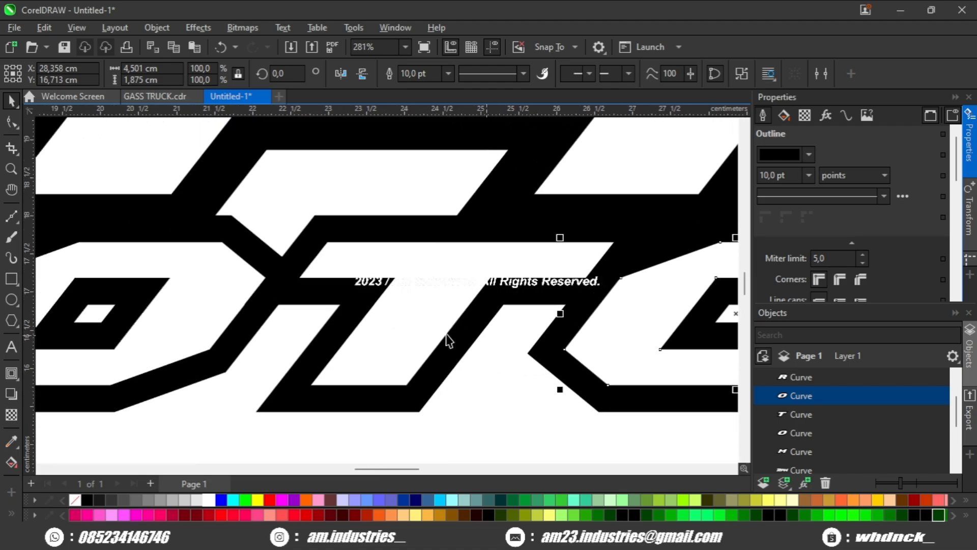
{"action": "left_click", "coordinate": [445, 336], "text": "shift"}
{"action": "left_click_drag", "start_coordinate": [374, 309], "coordinate": [421, 318]}
{"action": "scroll", "coordinate": [422, 316], "scroll_direction": "up", "scroll_amount": 1}
{"action": "left_click_drag", "start_coordinate": [483, 284], "coordinate": [415, 284]}
{"action": "scroll", "coordinate": [422, 283], "scroll_direction": "down", "scroll_amount": 2}
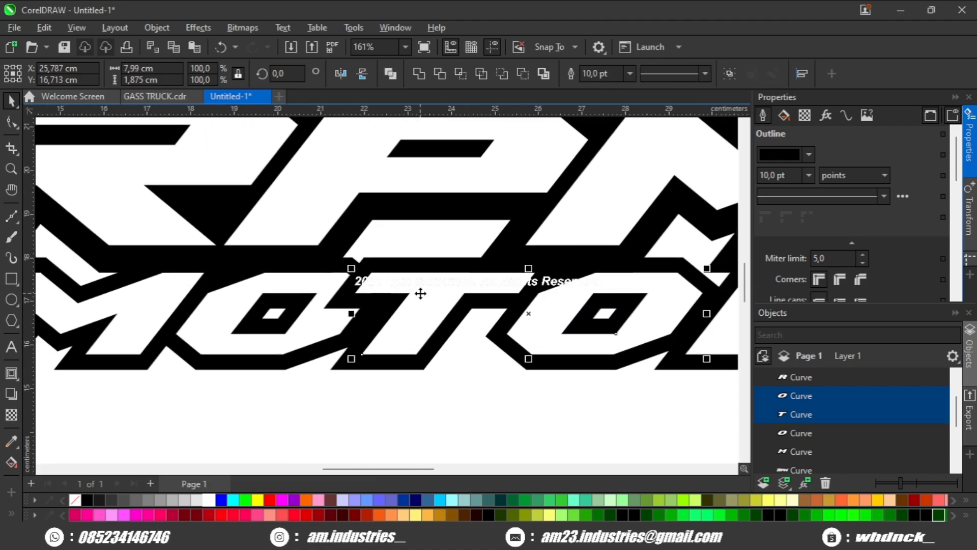
{"action": "scroll", "coordinate": [421, 293], "scroll_direction": "down", "scroll_amount": 2}
{"action": "scroll", "coordinate": [420, 293], "scroll_direction": "up", "scroll_amount": 3}
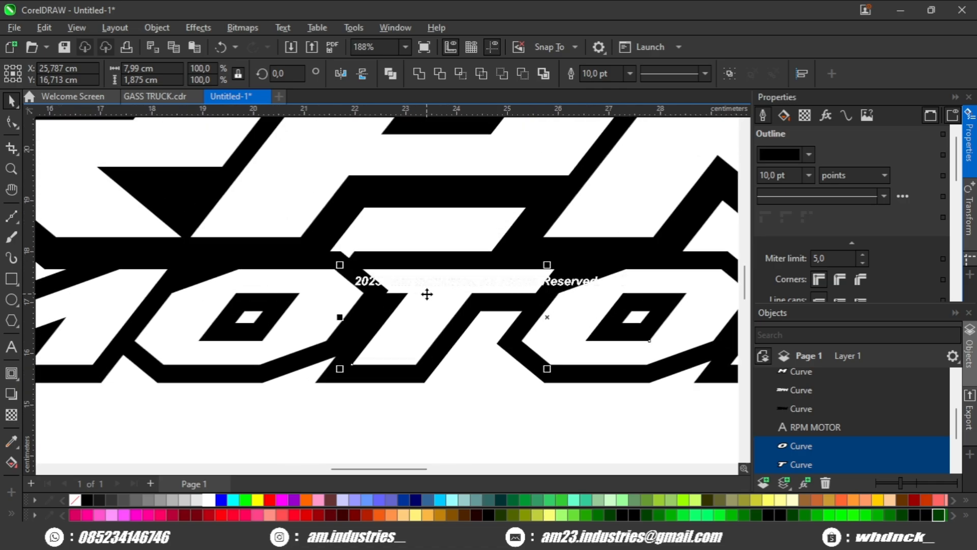
Step: Shift the T, second O and R letters leftward so their outlines overlap the neighbouring letters
{"action": "left_click_drag", "start_coordinate": [430, 305], "coordinate": [267, 291]}
{"action": "left_click_drag", "start_coordinate": [487, 292], "coordinate": [371, 294]}
{"action": "left_click", "coordinate": [447, 379]}
{"action": "left_click", "coordinate": [497, 306]}
{"action": "scroll", "coordinate": [496, 306], "scroll_direction": "up", "scroll_amount": 3}
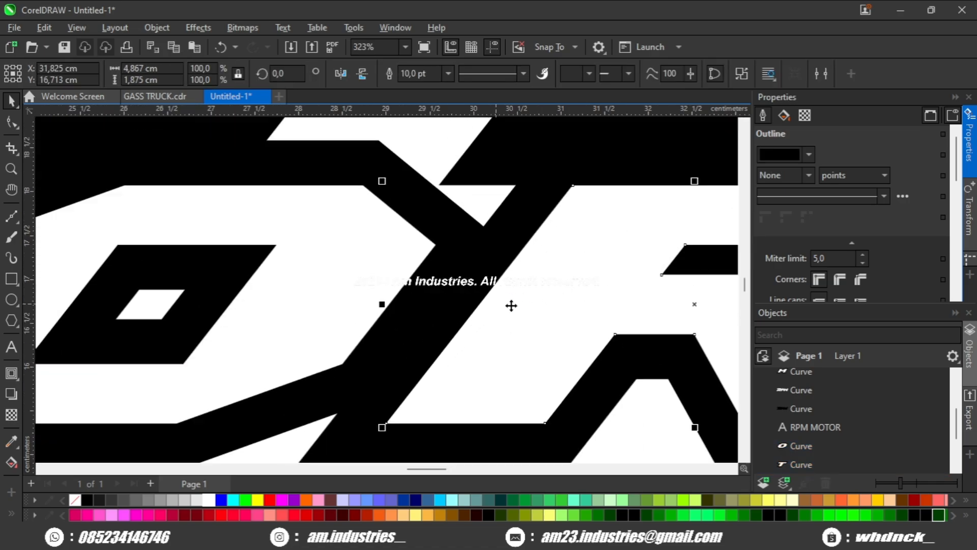
{"action": "left_click_drag", "start_coordinate": [513, 304], "coordinate": [603, 304]}
{"action": "left_click_drag", "start_coordinate": [487, 323], "coordinate": [482, 321]}
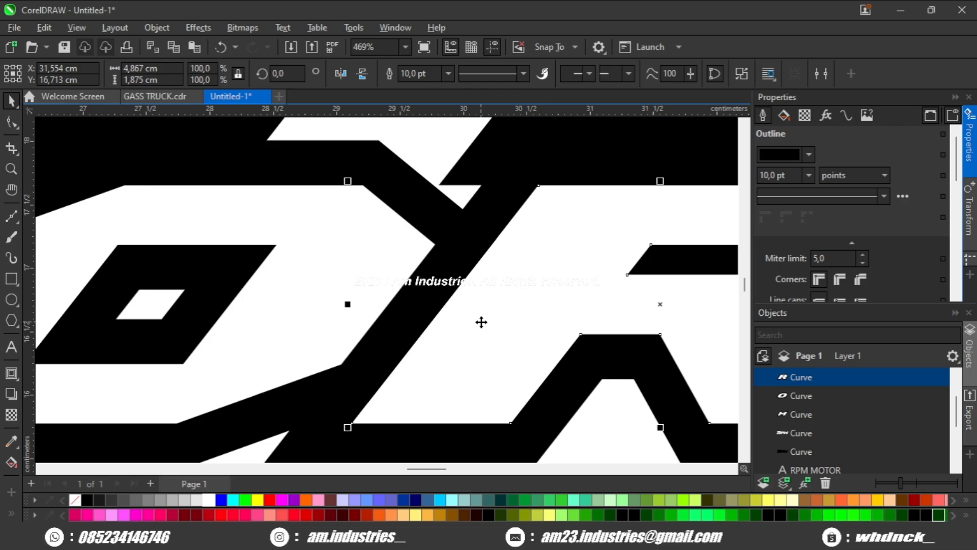
{"action": "scroll", "coordinate": [481, 321], "scroll_direction": "down", "scroll_amount": 3}
{"action": "left_click_drag", "start_coordinate": [109, 314], "coordinate": [366, 301]}
{"action": "left_click", "coordinate": [367, 300]}
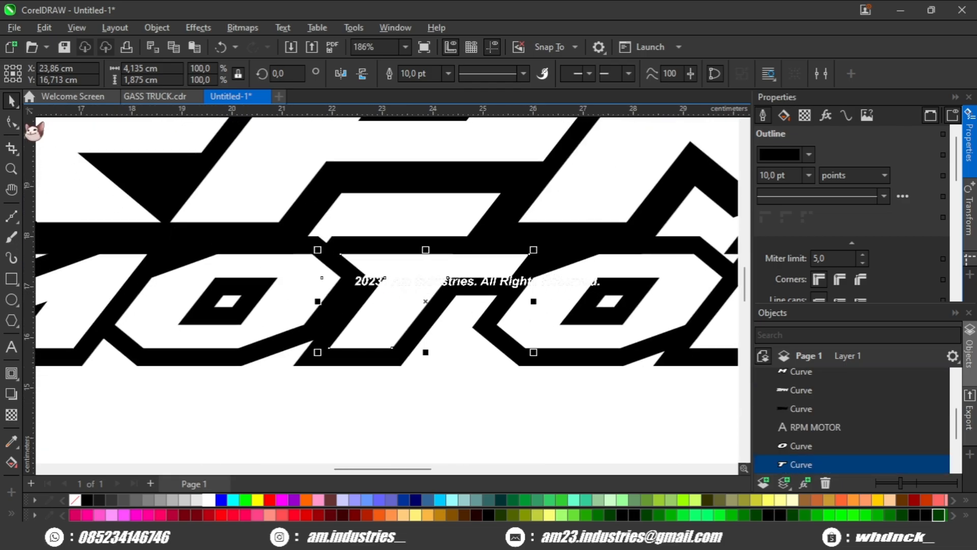
Step: Adjust nodes of the T letter with the Shape tool where it meets the neighbouring letters
{"action": "key", "text": "F10"}
{"action": "scroll", "coordinate": [346, 285], "scroll_direction": "up", "scroll_amount": 3}
{"action": "left_click_drag", "start_coordinate": [300, 282], "coordinate": [446, 282]}
{"action": "scroll", "coordinate": [444, 281], "scroll_direction": "down", "scroll_amount": 3}
{"action": "key", "text": "space"}
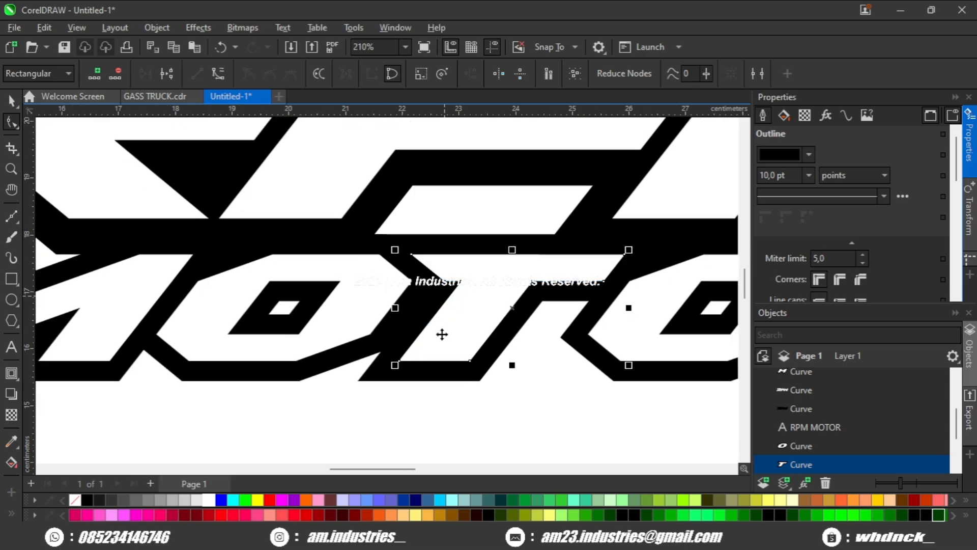
{"action": "left_click", "coordinate": [397, 382]}
{"action": "scroll", "coordinate": [397, 380], "scroll_direction": "down", "scroll_amount": 2}
{"action": "left_click_drag", "start_coordinate": [397, 381], "coordinate": [420, 359]}
{"action": "scroll", "coordinate": [422, 360], "scroll_direction": "down", "scroll_amount": 1}
{"action": "scroll", "coordinate": [432, 351], "scroll_direction": "up", "scroll_amount": 3}
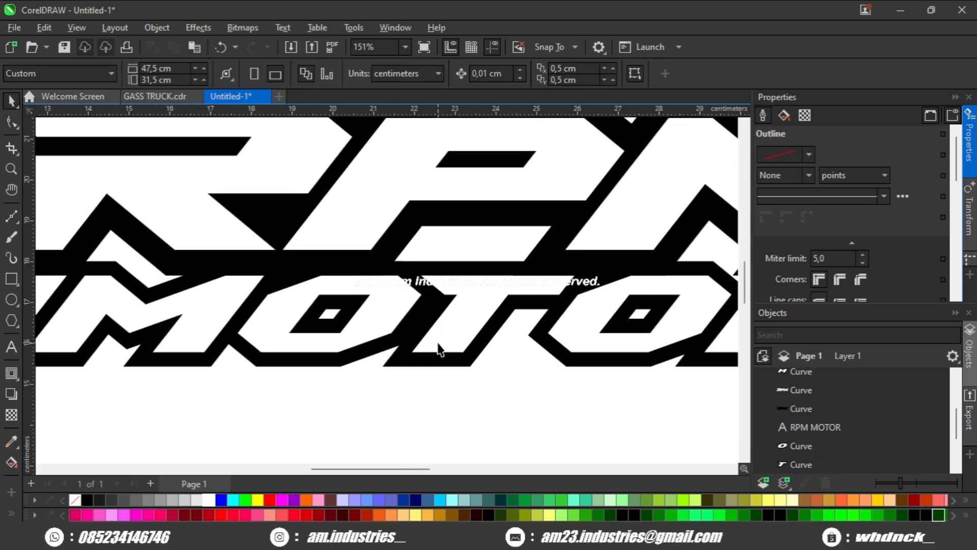
Step: Nudge the T letter slightly so its outline overlaps the O letters on both sides
{"action": "scroll", "coordinate": [439, 344], "scroll_direction": "down", "scroll_amount": 1}
{"action": "scroll", "coordinate": [441, 339], "scroll_direction": "down", "scroll_amount": 1}
{"action": "left_click_drag", "start_coordinate": [454, 332], "coordinate": [474, 328]}
{"action": "scroll", "coordinate": [473, 328], "scroll_direction": "down", "scroll_amount": 2}
{"action": "scroll", "coordinate": [473, 328], "scroll_direction": "up", "scroll_amount": 3}
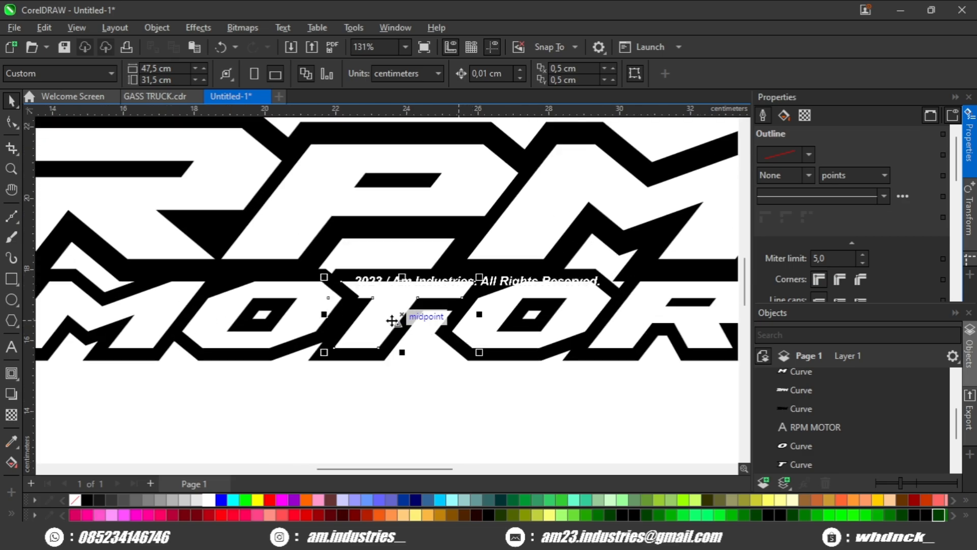
{"action": "scroll", "coordinate": [392, 320], "scroll_direction": "up", "scroll_amount": 2}
{"action": "left_click", "coordinate": [366, 331]}
{"action": "left_click", "coordinate": [521, 326], "text": "shift"}
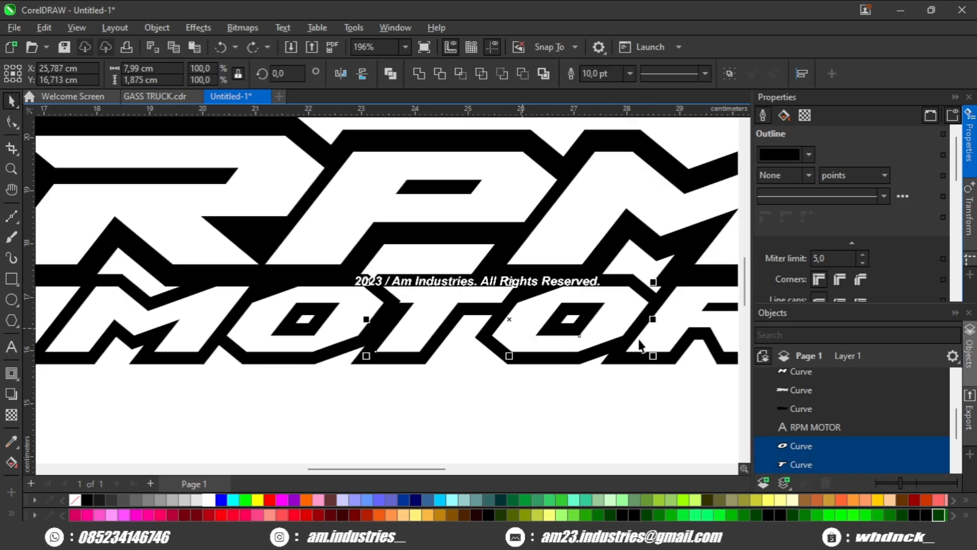
{"action": "left_click", "coordinate": [426, 323]}
{"action": "scroll", "coordinate": [407, 320], "scroll_direction": "up", "scroll_amount": 4}
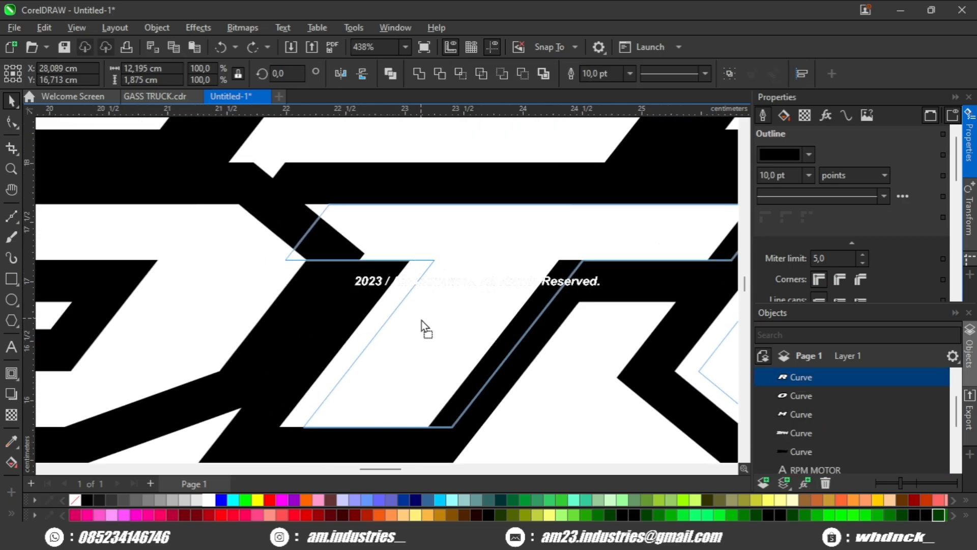
{"action": "mouse_move", "coordinate": [421, 320]}
{"action": "left_mouse_down"}
{"action": "mouse_move", "coordinate": [445, 325]}
{"action": "mouse_move", "coordinate": [448, 313]}
{"action": "mouse_move", "coordinate": [435, 315]}
{"action": "left_mouse_up"}
{"action": "scroll", "coordinate": [442, 321], "scroll_direction": "down", "scroll_amount": 2}
{"action": "scroll", "coordinate": [465, 312], "scroll_direction": "down", "scroll_amount": 1}
{"action": "scroll", "coordinate": [462, 312], "scroll_direction": "up", "scroll_amount": 3}
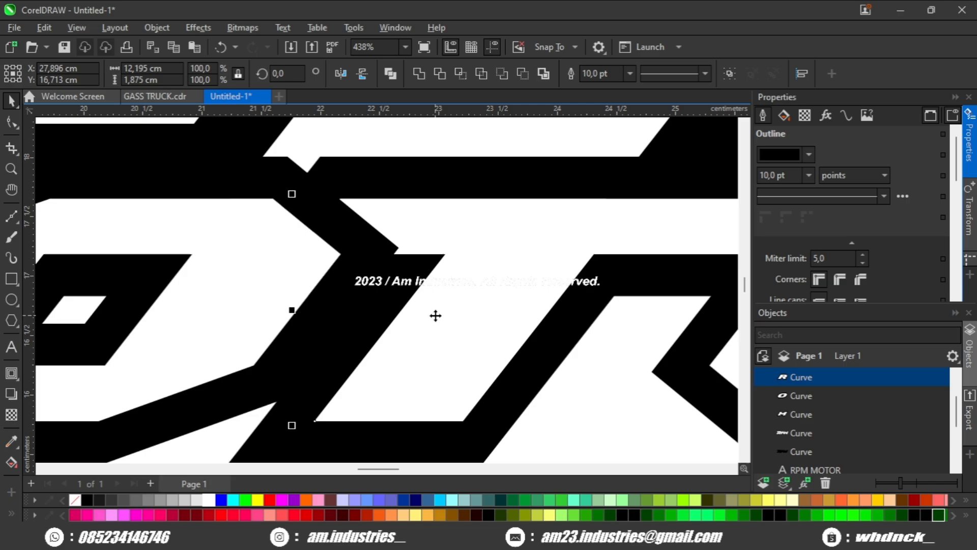
Step: Drag the T letter's top-left corner node to the right with the Shape tool to reshape its top
{"action": "key", "text": "F10"}
{"action": "scroll", "coordinate": [326, 244], "scroll_direction": "up", "scroll_amount": 1}
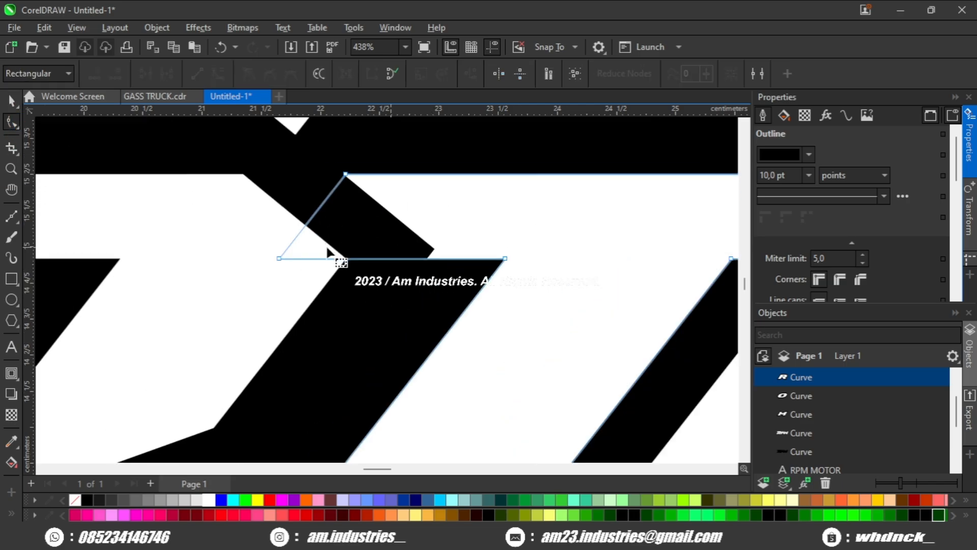
{"action": "left_click_drag", "start_coordinate": [277, 258], "coordinate": [442, 258]}
{"action": "scroll", "coordinate": [443, 262], "scroll_direction": "down", "scroll_amount": 3}
{"action": "key", "text": "space"}
{"action": "left_click", "coordinate": [404, 349]}
{"action": "scroll", "coordinate": [402, 349], "scroll_direction": "down", "scroll_amount": 2}
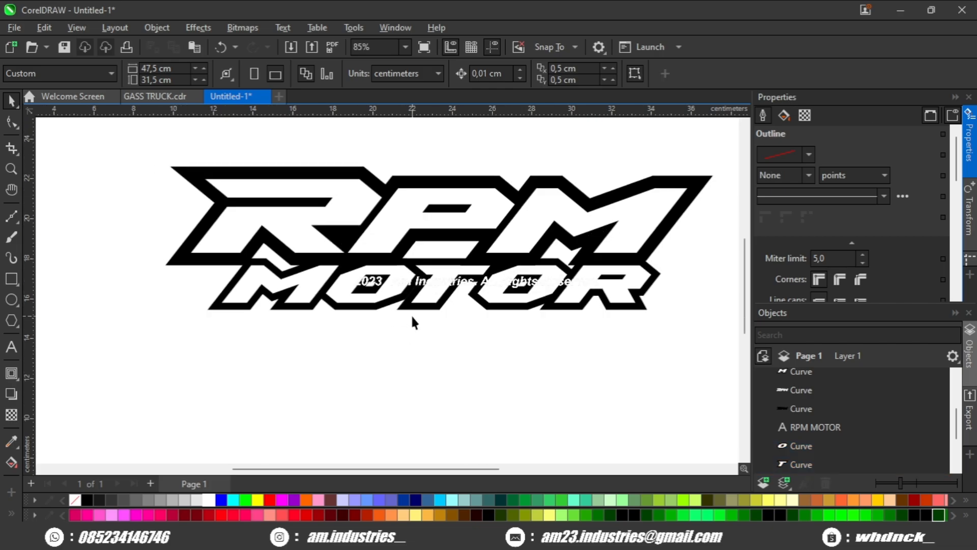
{"action": "scroll", "coordinate": [412, 319], "scroll_direction": "up", "scroll_amount": 1}
{"action": "left_click", "coordinate": [353, 303]}
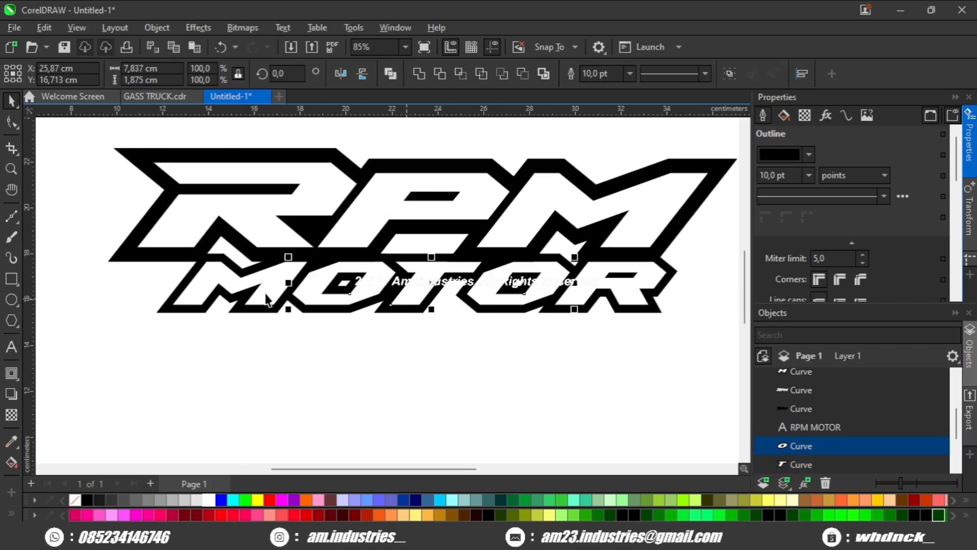
{"action": "left_click", "coordinate": [581, 293], "text": "shift"}
{"action": "scroll", "coordinate": [582, 290], "scroll_direction": "down", "scroll_amount": 1}
{"action": "left_click_drag", "start_coordinate": [582, 289], "coordinate": [565, 306]}
{"action": "key", "text": "ctrl+z"}
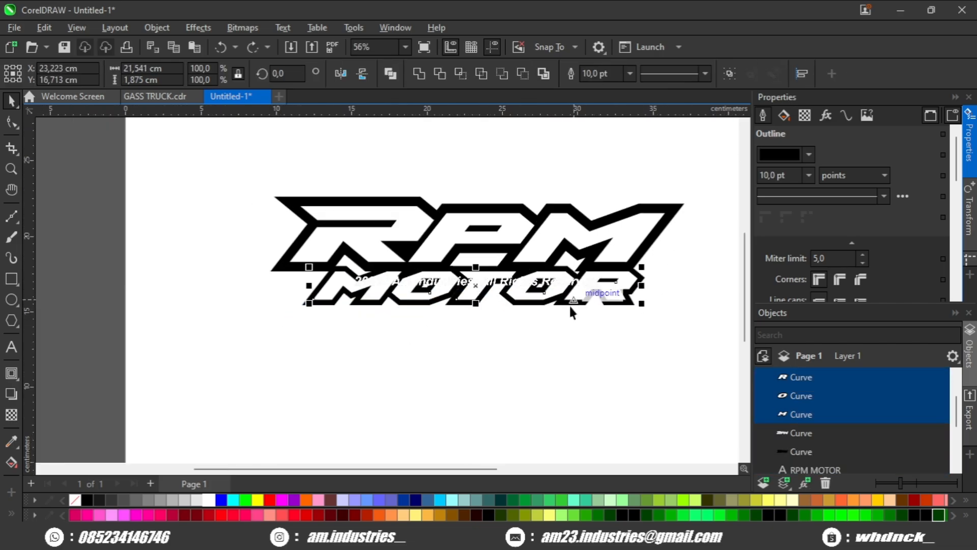
{"action": "left_click", "coordinate": [529, 311]}
{"action": "scroll", "coordinate": [519, 305], "scroll_direction": "up", "scroll_amount": 4}
{"action": "left_click", "coordinate": [517, 301]}
{"action": "left_click", "coordinate": [516, 320]}
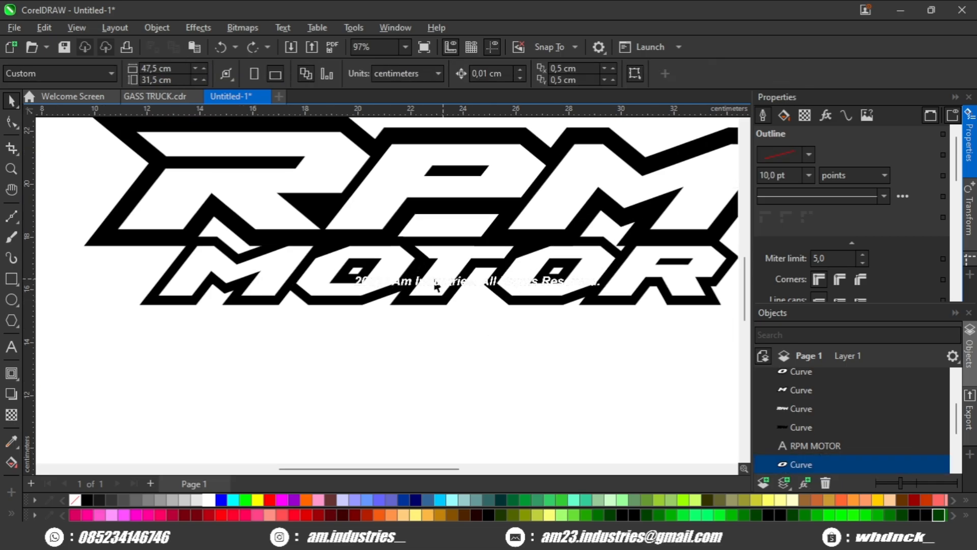
Step: Select all the MOTOR letters, remove their outline and fill them gray
{"action": "left_click", "coordinate": [436, 282]}
{"action": "left_click", "coordinate": [369, 294]}
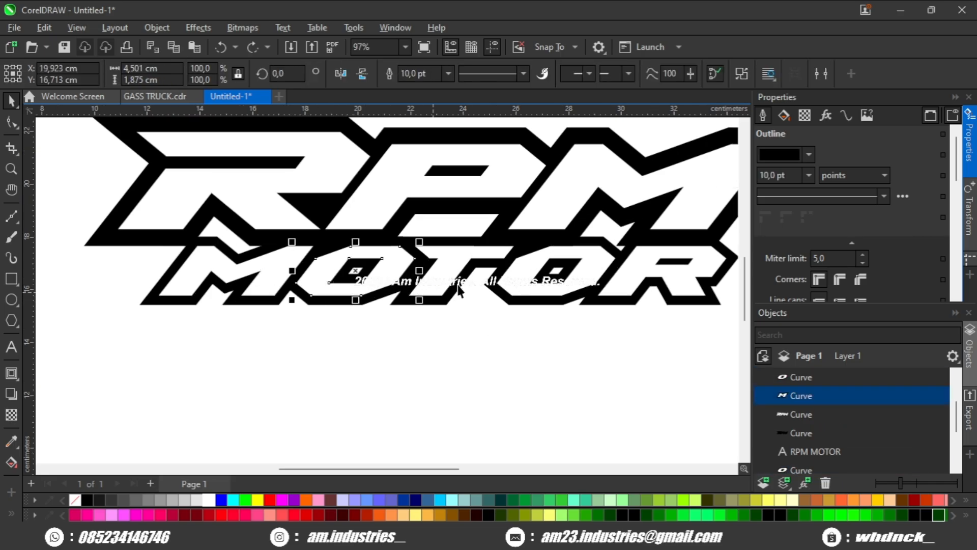
{"action": "left_click", "coordinate": [603, 287]}
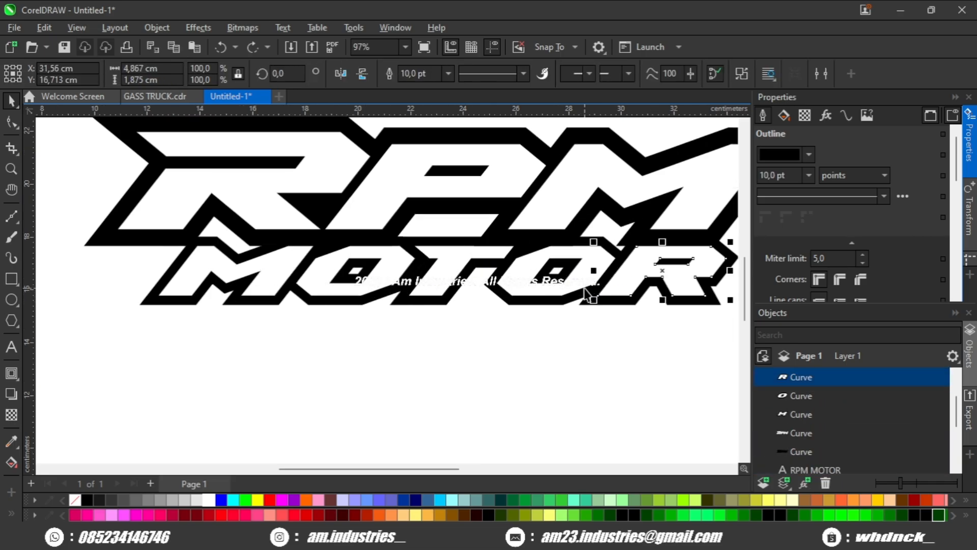
{"action": "left_click", "coordinate": [584, 288]}
{"action": "left_click", "coordinate": [542, 323]}
{"action": "left_click_drag", "start_coordinate": [539, 323], "coordinate": [508, 363]}
{"action": "scroll", "coordinate": [498, 357], "scroll_direction": "down", "scroll_amount": 1}
{"action": "left_click", "coordinate": [255, 323]}
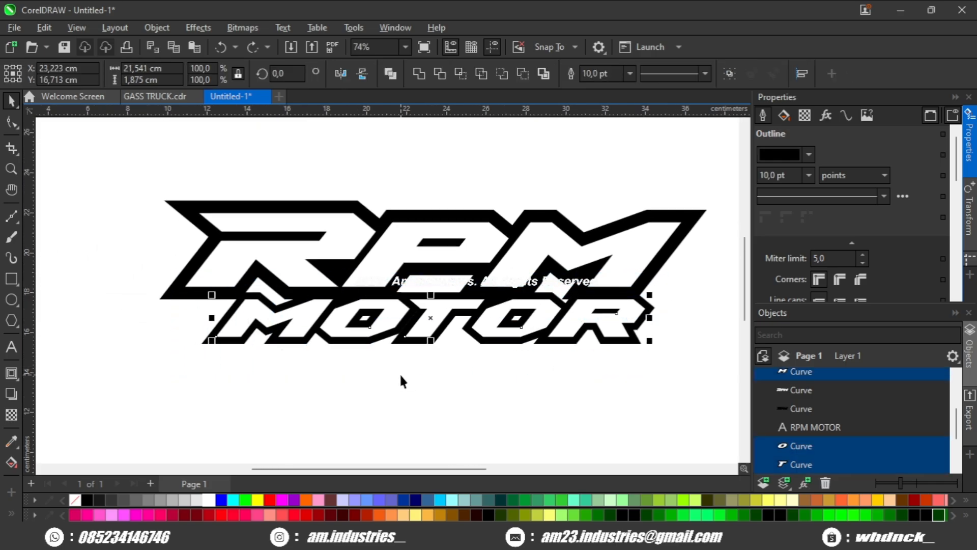
{"action": "left_click_drag", "start_coordinate": [402, 381], "coordinate": [406, 396]}
{"action": "left_click", "coordinate": [418, 73]}
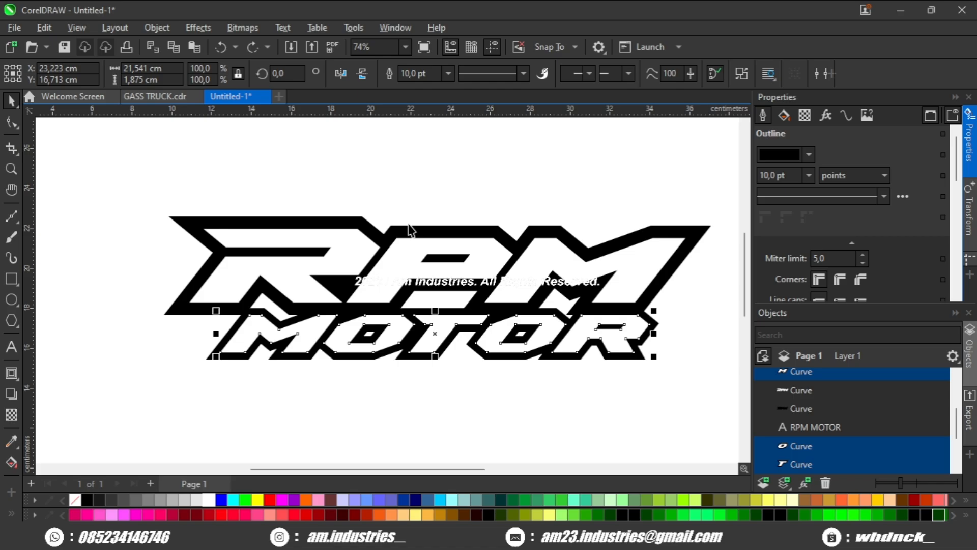
{"action": "right_click", "coordinate": [76, 500]}
{"action": "scroll", "coordinate": [272, 390], "scroll_direction": "up", "scroll_amount": 3}
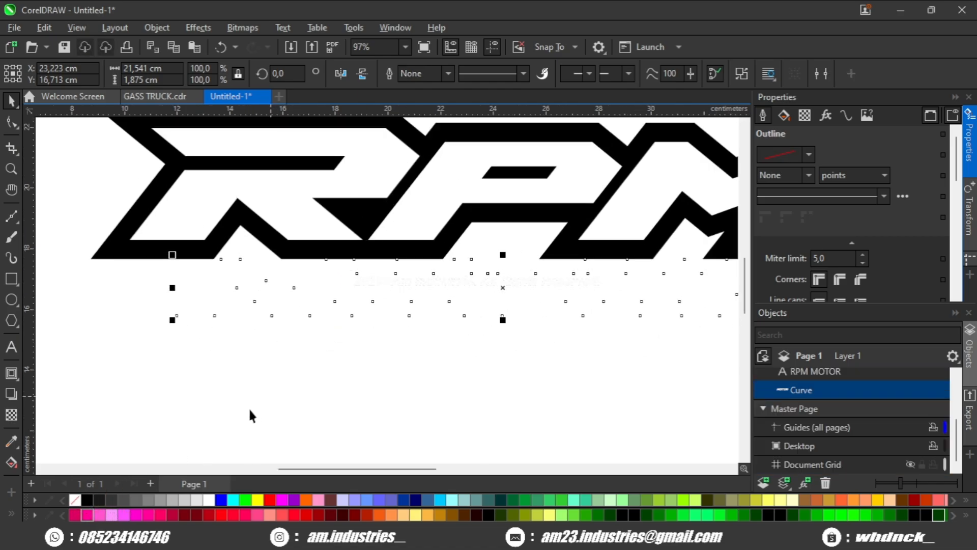
{"action": "left_click", "coordinate": [161, 499]}
Step: Apply an outside contour of about 0.63 cm around the gray MOTOR letters with the Contour tool
{"action": "left_click_drag", "start_coordinate": [179, 324], "coordinate": [205, 345]}
{"action": "scroll", "coordinate": [109, 322], "scroll_direction": "up", "scroll_amount": 2}
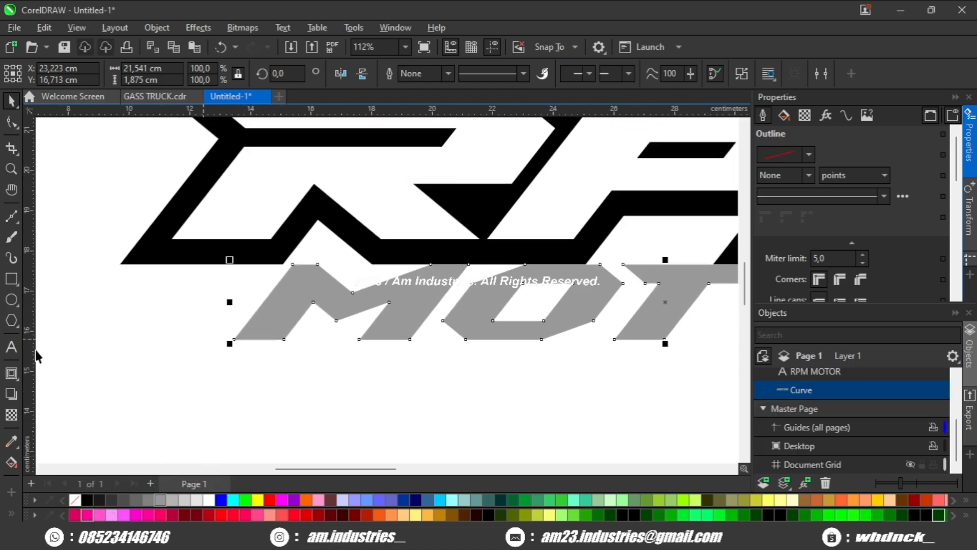
{"action": "left_click", "coordinate": [11, 373]}
{"action": "left_click_drag", "start_coordinate": [545, 268], "coordinate": [560, 247]}
{"action": "scroll", "coordinate": [300, 281], "scroll_direction": "down", "scroll_amount": 3}
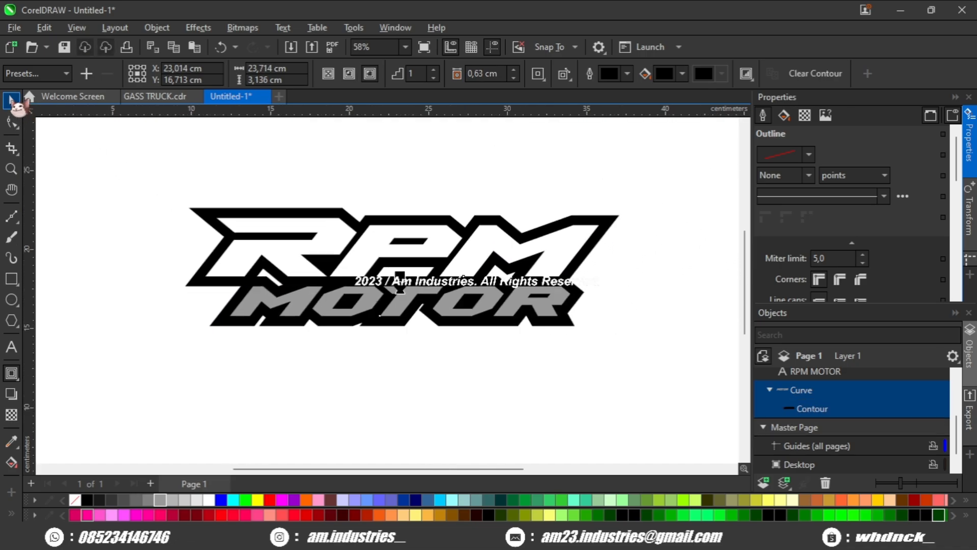
Step: Break the contour apart and weld its black shape together with the RPM outline shape
{"action": "left_click", "coordinate": [11, 102]}
{"action": "left_click_drag", "start_coordinate": [184, 204], "coordinate": [217, 210]}
{"action": "key", "text": "ctrl+k"}
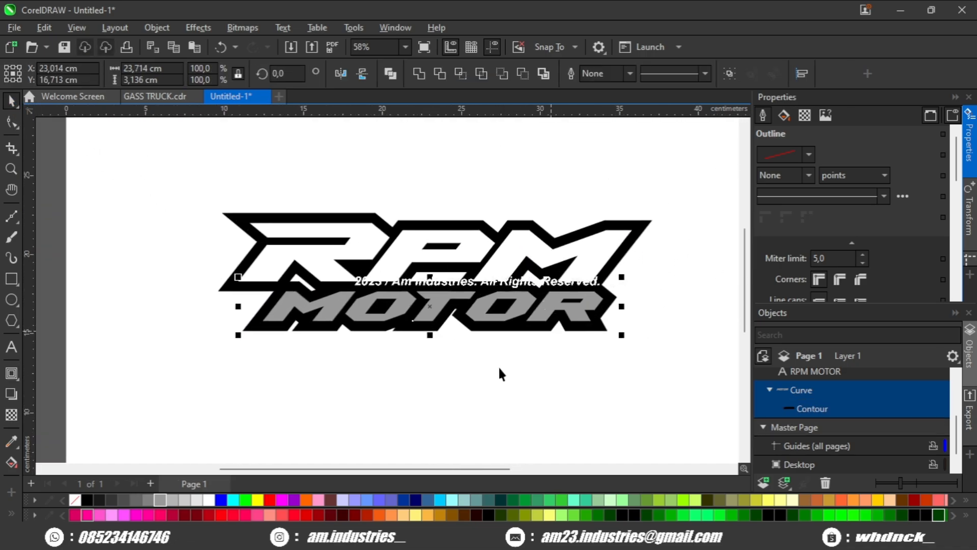
{"action": "scroll", "coordinate": [486, 334], "scroll_direction": "up", "scroll_amount": 2}
{"action": "left_click", "coordinate": [565, 206], "text": "shift"}
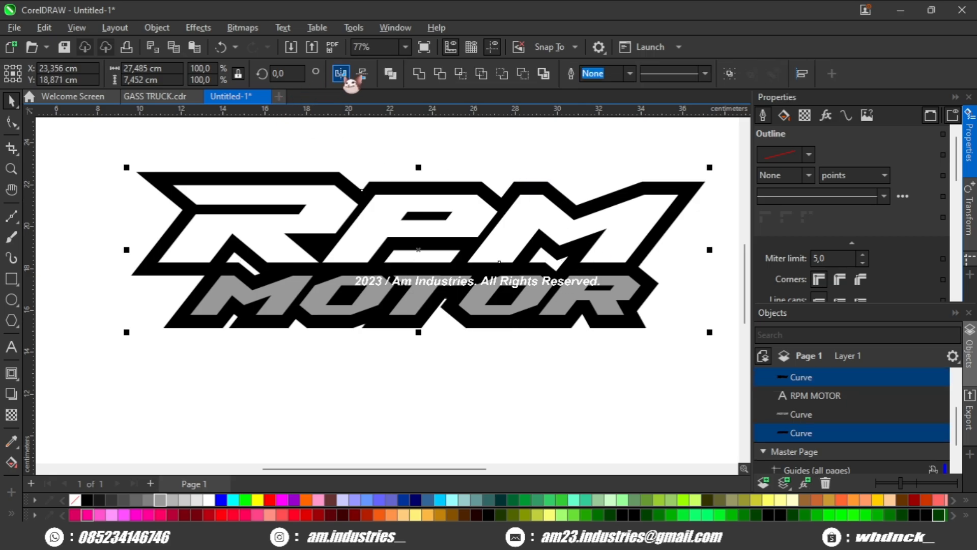
{"action": "left_click", "coordinate": [414, 73]}
{"action": "left_click", "coordinate": [11, 123]}
{"action": "key", "text": "ctrl+z"}
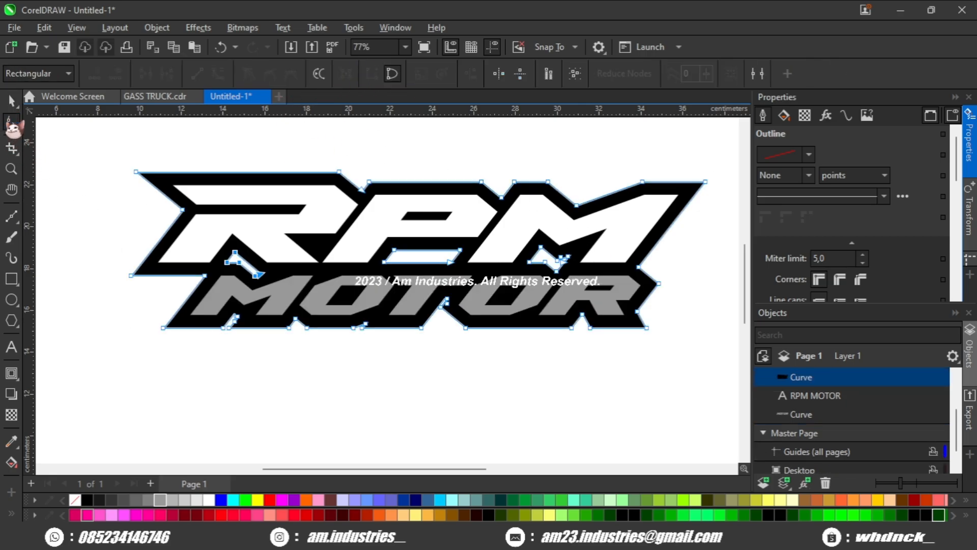
Step: Delete the extra nodes forming small notches where the RPM and MOTOR outlines meet
{"action": "scroll", "coordinate": [172, 259], "scroll_direction": "up", "scroll_amount": 2}
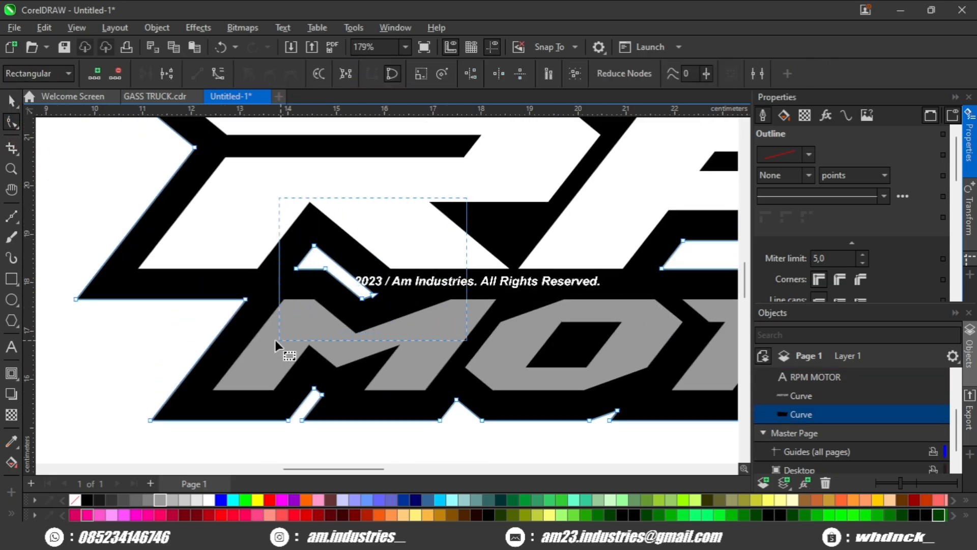
{"action": "scroll", "coordinate": [294, 327], "scroll_direction": "down", "scroll_amount": 2}
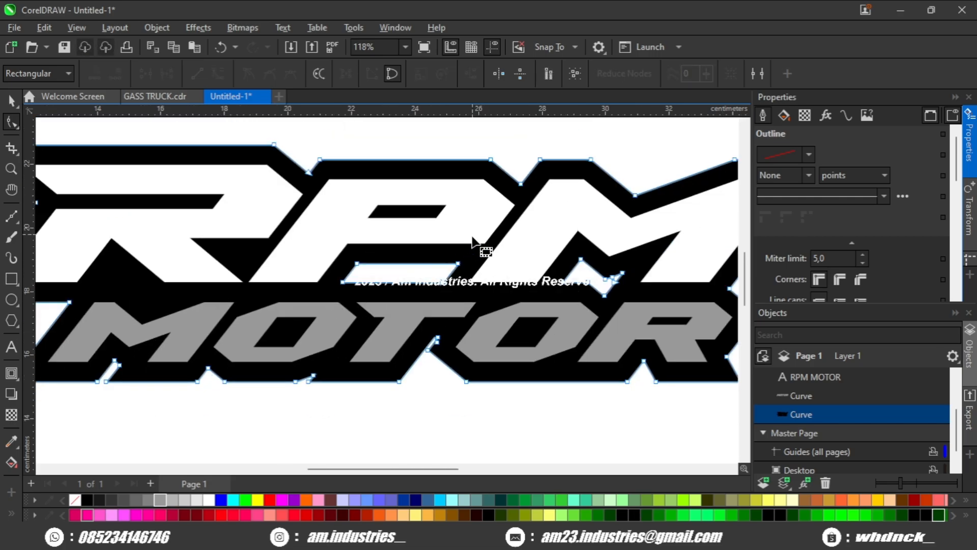
{"action": "key", "text": "Delete"}
{"action": "left_click_drag", "start_coordinate": [539, 301], "coordinate": [539, 301]}
{"action": "key", "text": "Delete"}
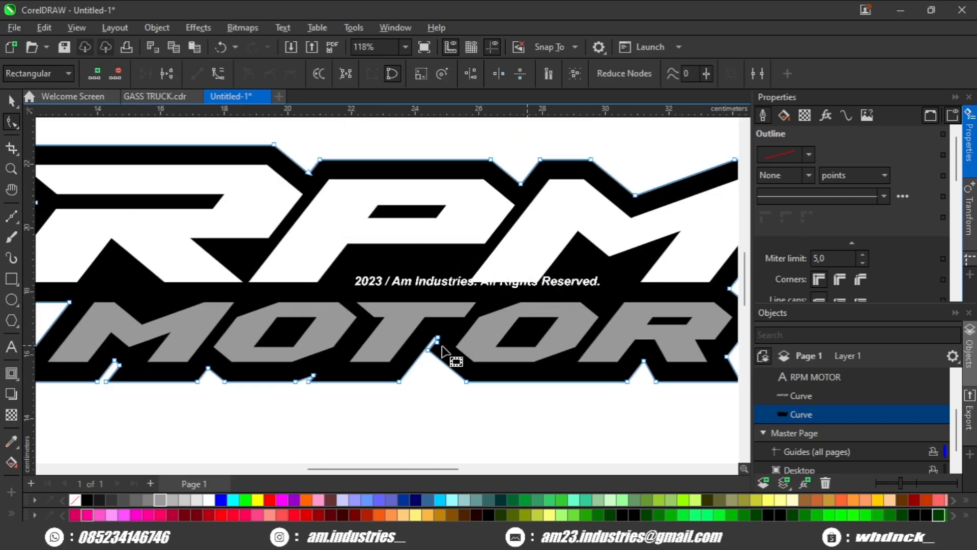
Step: Move a node of the outline shape to close the thin white sliver above the MOTOR letters
{"action": "scroll", "coordinate": [461, 329], "scroll_direction": "up", "scroll_amount": 2}
{"action": "scroll", "coordinate": [459, 331], "scroll_direction": "down", "scroll_amount": 5}
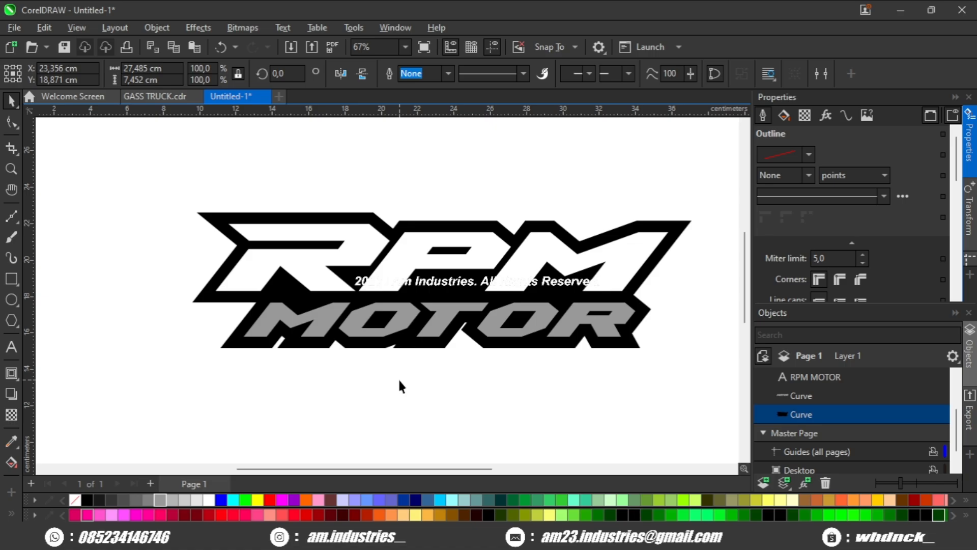
{"action": "scroll", "coordinate": [399, 379], "scroll_direction": "up", "scroll_amount": 4}
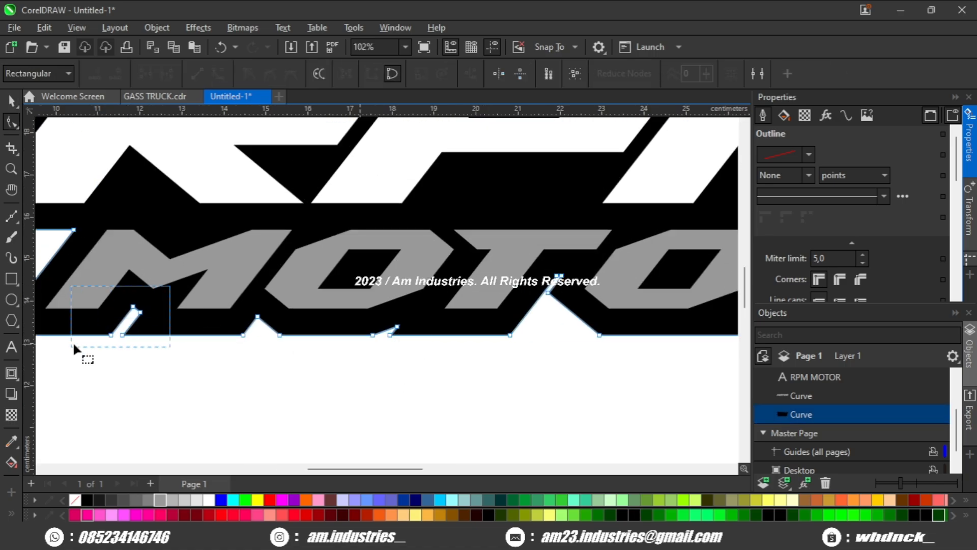
{"action": "left_click_drag", "start_coordinate": [74, 344], "coordinate": [74, 346]}
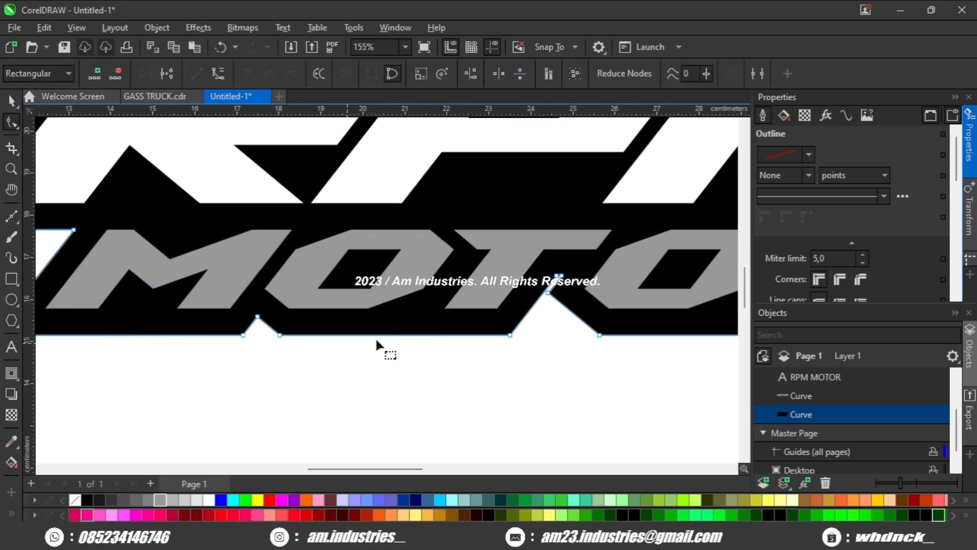
{"action": "left_click", "coordinate": [602, 248]}
{"action": "scroll", "coordinate": [570, 280], "scroll_direction": "up", "scroll_amount": 5}
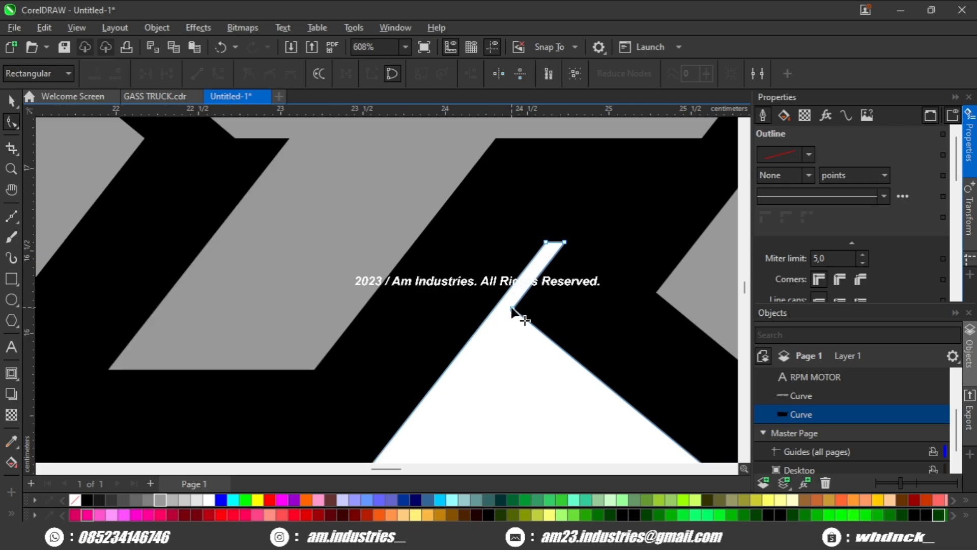
{"action": "left_click_drag", "start_coordinate": [512, 307], "coordinate": [500, 300]}
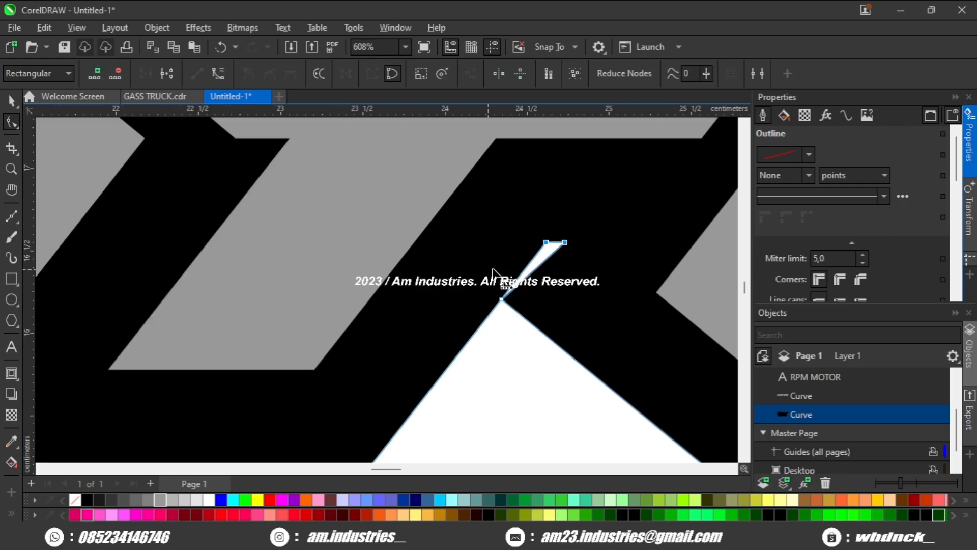
{"action": "scroll", "coordinate": [493, 272], "scroll_direction": "down", "scroll_amount": 2}
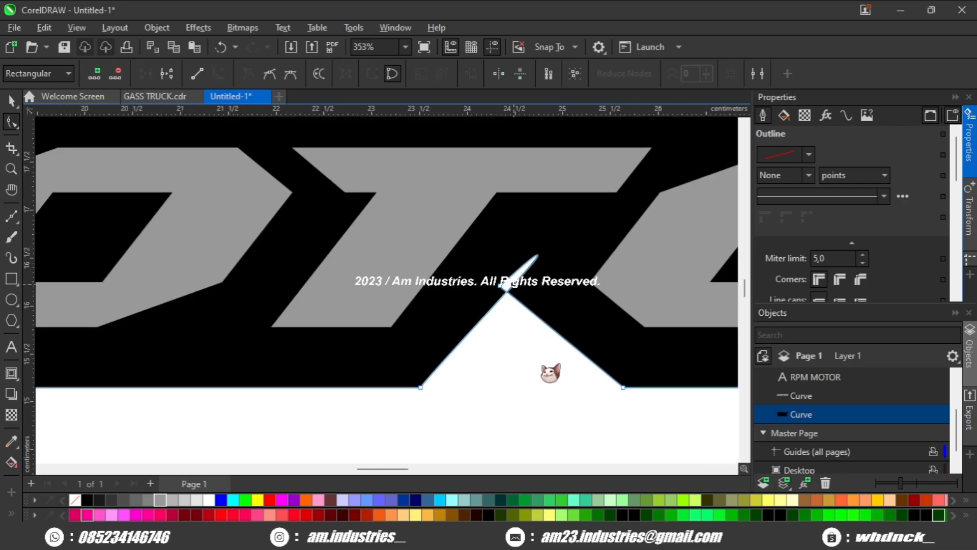
{"action": "scroll", "coordinate": [532, 366], "scroll_direction": "down", "scroll_amount": 4}
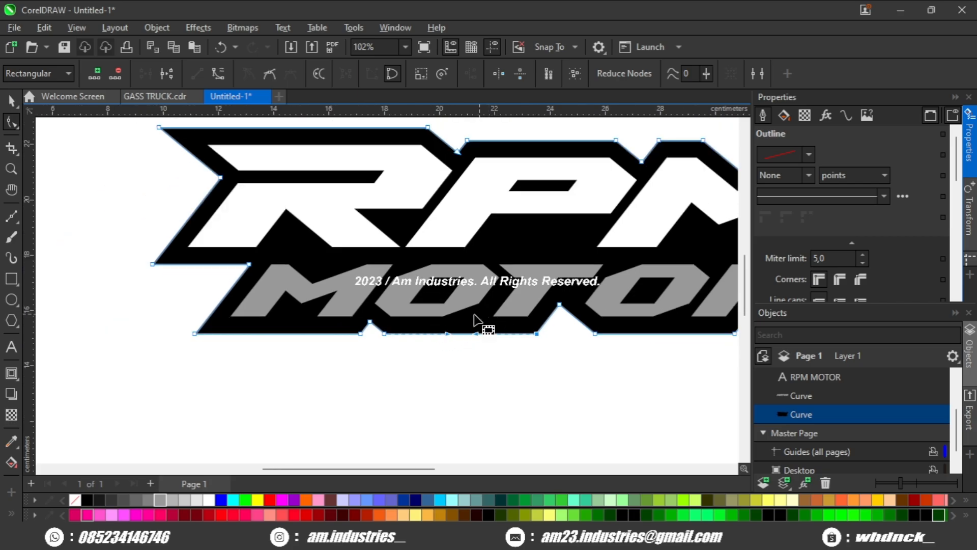
{"action": "left_click", "coordinate": [459, 334]}
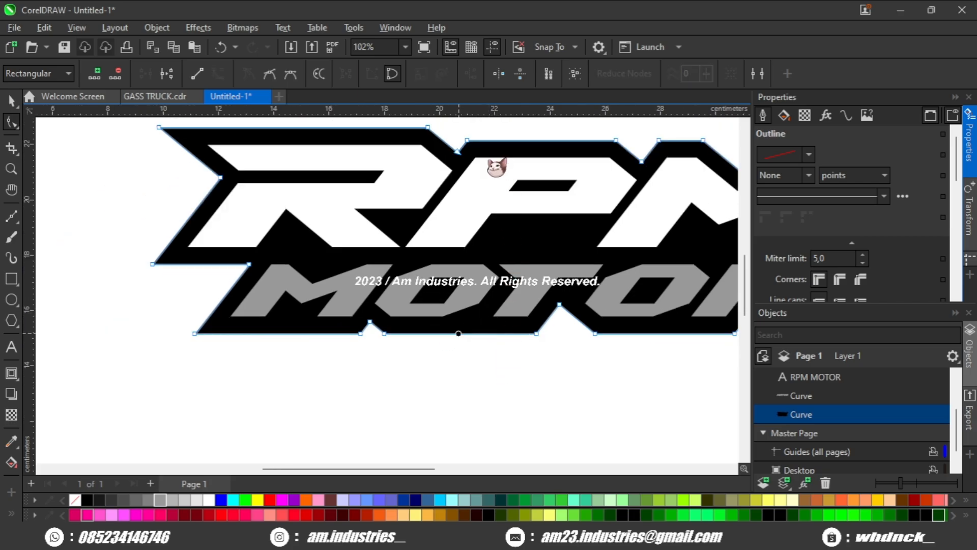
{"action": "scroll", "coordinate": [411, 268], "scroll_direction": "down", "scroll_amount": 1}
{"action": "scroll", "coordinate": [508, 304], "scroll_direction": "up", "scroll_amount": 1}
{"action": "scroll", "coordinate": [571, 323], "scroll_direction": "down", "scroll_amount": 1}
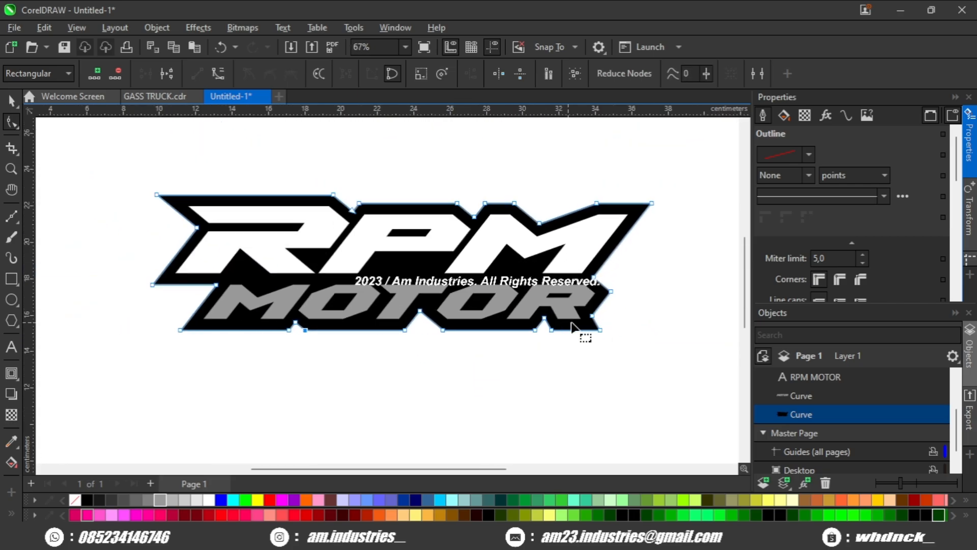
Step: Select the whole logo and stretch it horizontally to about 126.5% width
{"action": "key", "text": "space"}
{"action": "scroll", "coordinate": [462, 374], "scroll_direction": "down", "scroll_amount": 1}
{"action": "left_click_drag", "start_coordinate": [638, 214], "coordinate": [154, 391]}
{"action": "scroll", "coordinate": [501, 322], "scroll_direction": "down", "scroll_amount": 1}
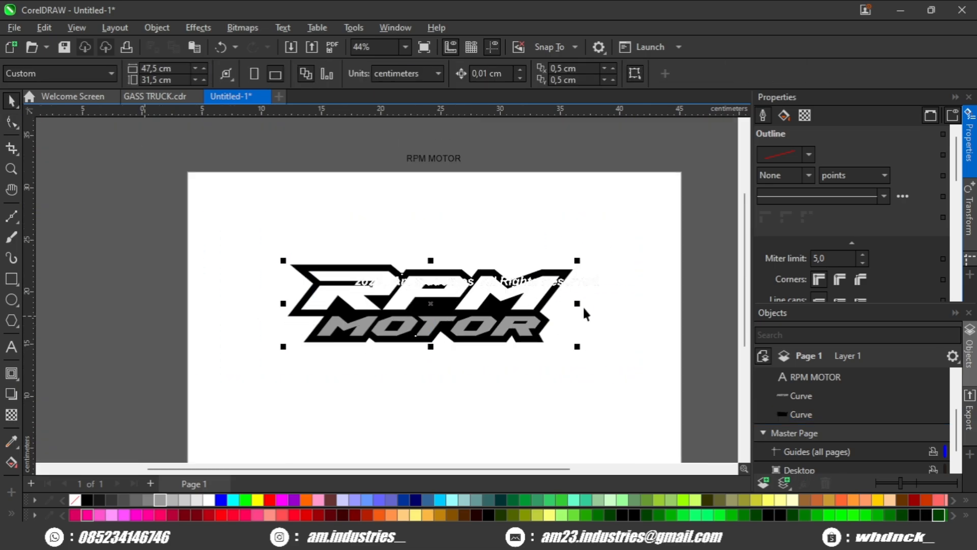
{"action": "left_click_drag", "start_coordinate": [577, 303], "coordinate": [655, 306]}
{"action": "scroll", "coordinate": [381, 337], "scroll_direction": "up", "scroll_amount": 1}
{"action": "scroll", "coordinate": [387, 304], "scroll_direction": "down", "scroll_amount": 1}
{"action": "scroll", "coordinate": [571, 328], "scroll_direction": "up", "scroll_amount": 1}
{"action": "scroll", "coordinate": [656, 306], "scroll_direction": "up", "scroll_amount": 1}
{"action": "scroll", "coordinate": [657, 307], "scroll_direction": "down", "scroll_amount": 2}
{"action": "left_click_drag", "start_coordinate": [569, 333], "coordinate": [503, 338]}
{"action": "scroll", "coordinate": [575, 307], "scroll_direction": "down", "scroll_amount": 1}
{"action": "left_click_drag", "start_coordinate": [447, 299], "coordinate": [458, 299]}
Step: Give the black outline shape a 10 pt outline
{"action": "left_click", "coordinate": [458, 235]}
{"action": "scroll", "coordinate": [426, 281], "scroll_direction": "up", "scroll_amount": 1}
{"action": "left_click", "coordinate": [413, 288]}
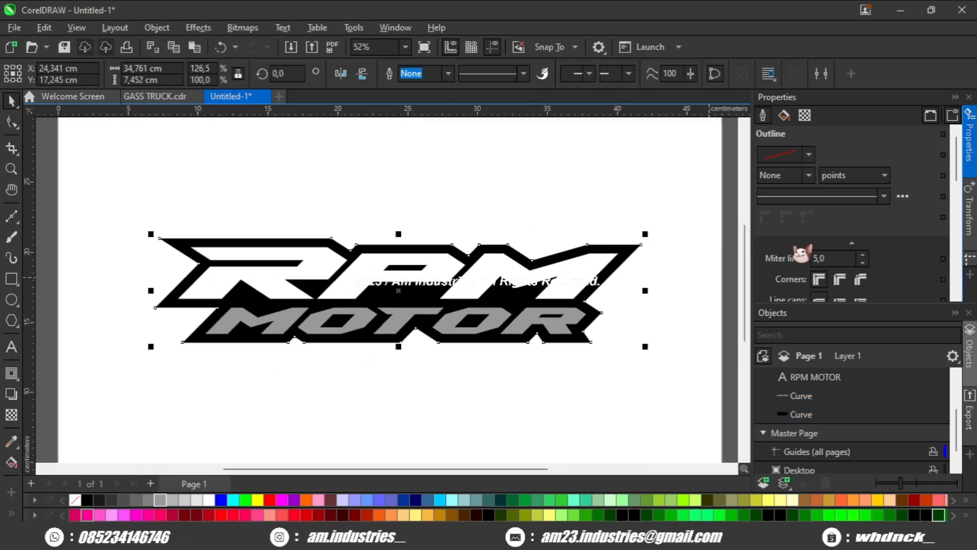
{"action": "scroll", "coordinate": [800, 253], "scroll_direction": "down", "scroll_amount": 2}
{"action": "scroll", "coordinate": [806, 229], "scroll_direction": "up", "scroll_amount": 2}
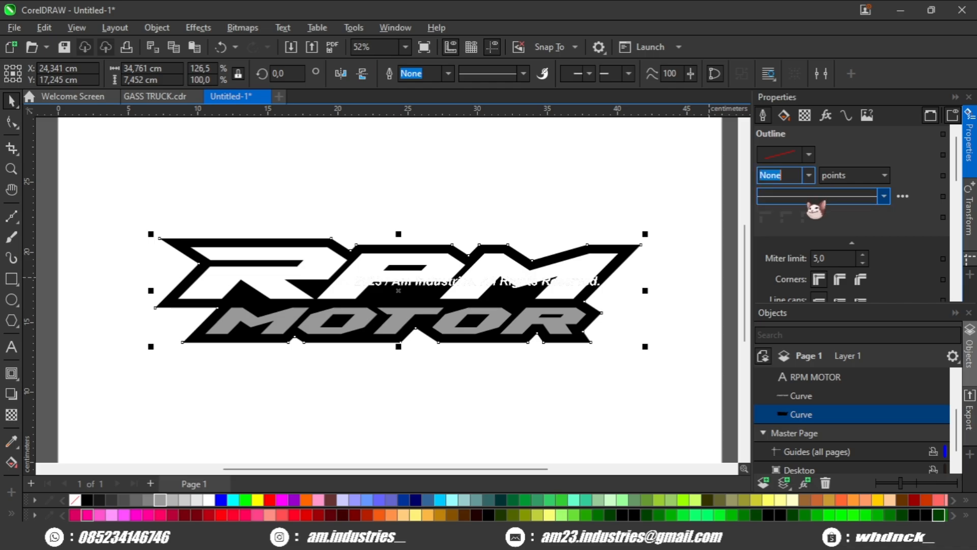
{"action": "type", "text": "10"}
{"action": "key", "text": "Return"}
Step: Color the outline shape's outline red and set its width to 6 pt
{"action": "scroll", "coordinate": [464, 300], "scroll_direction": "up", "scroll_amount": 2}
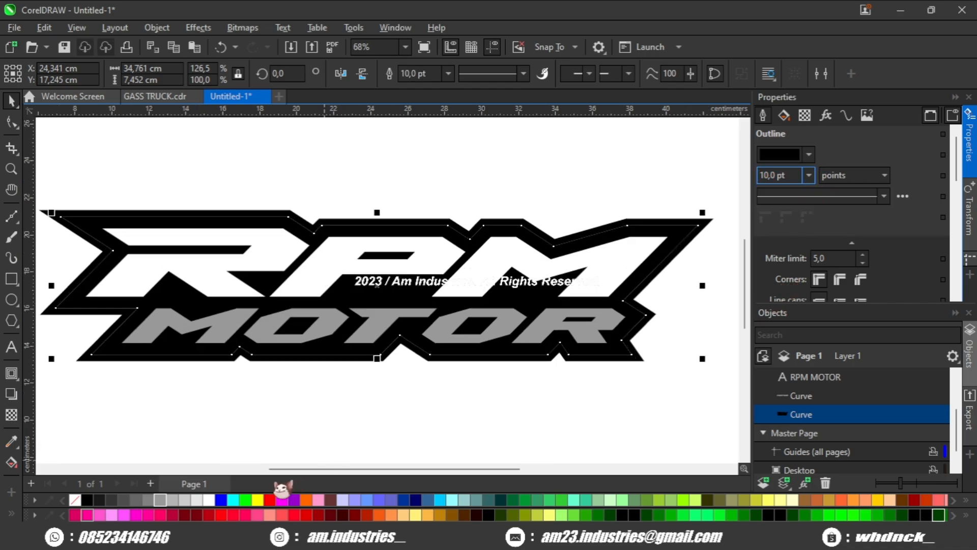
{"action": "right_click", "coordinate": [270, 500]}
{"action": "scroll", "coordinate": [233, 345], "scroll_direction": "left", "scroll_amount": 3}
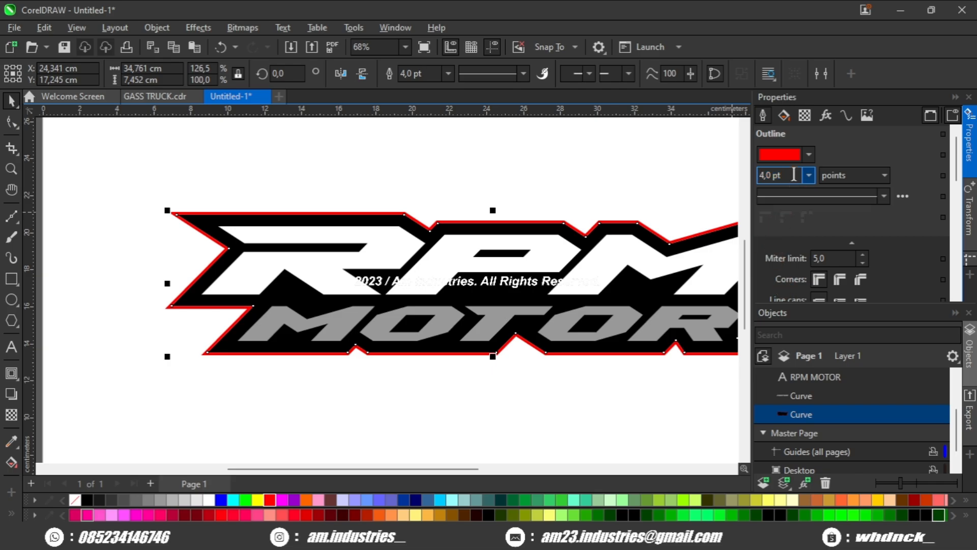
{"action": "key", "text": "Return"}
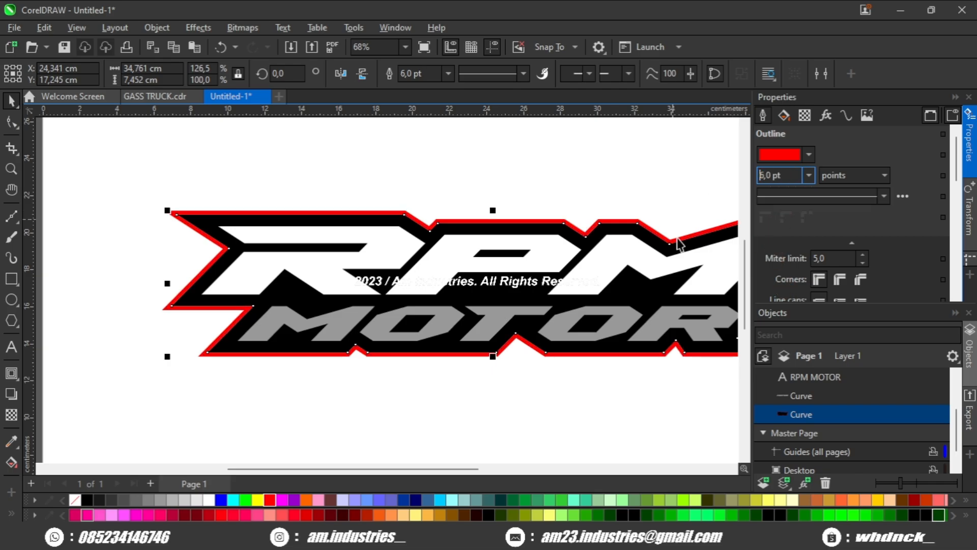
Step: Convert the red outline of the outline shape into a separate object
{"action": "left_click", "coordinate": [796, 415]}
{"action": "key", "text": "ctrl+shift+q"}
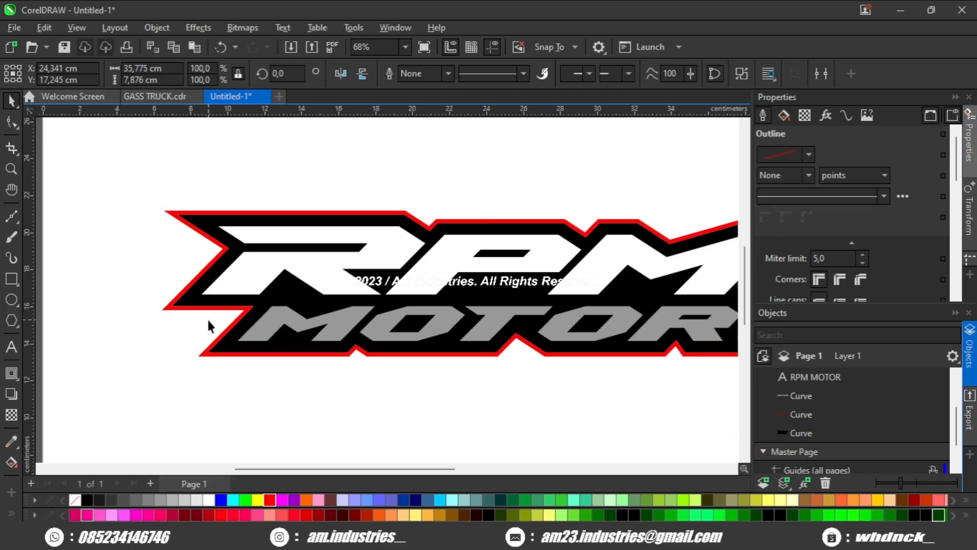
Step: Adjust the red outline object's nodes at its lower-left corner with the Shape tool
{"action": "scroll", "coordinate": [213, 328], "scroll_direction": "up", "scroll_amount": 3}
{"action": "left_click", "coordinate": [138, 293]}
{"action": "left_click", "coordinate": [11, 122]}
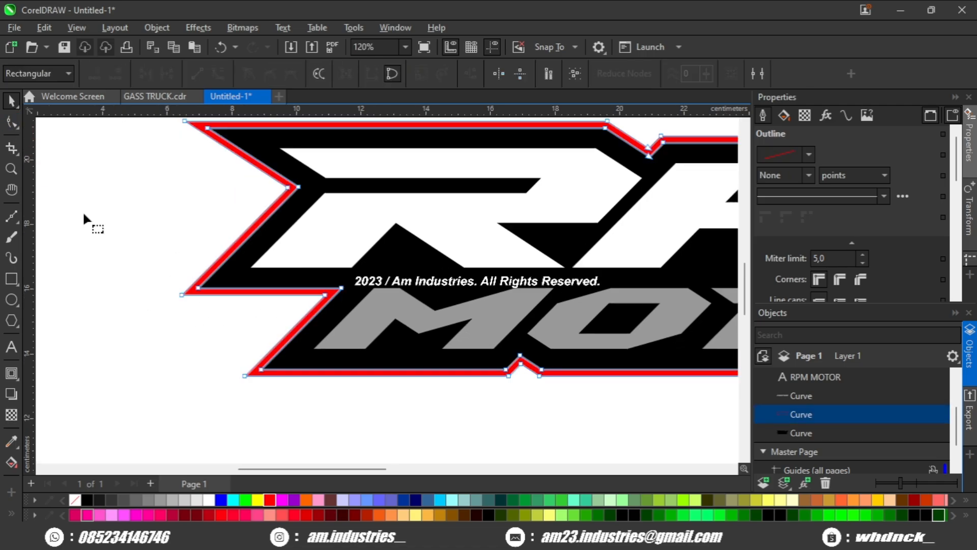
{"action": "scroll", "coordinate": [375, 280], "scroll_direction": "up", "scroll_amount": 2}
{"action": "left_click", "coordinate": [263, 395]}
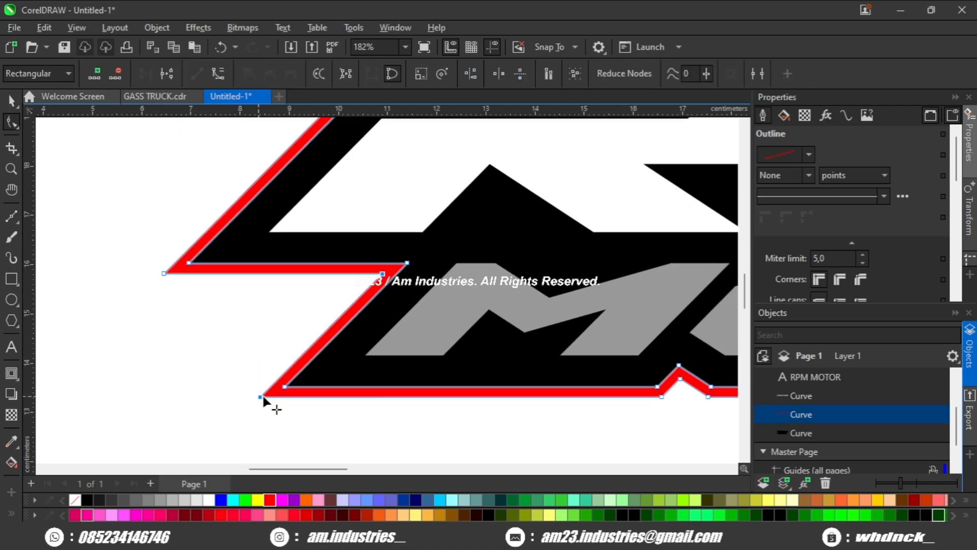
{"action": "mouse_move", "coordinate": [206, 395]}
{"action": "left_mouse_down"}
{"action": "mouse_move", "coordinate": [197, 395]}
{"action": "mouse_move", "coordinate": [209, 397]}
{"action": "left_mouse_up"}
{"action": "scroll", "coordinate": [240, 402], "scroll_direction": "down", "scroll_amount": 1}
{"action": "key", "text": "space"}
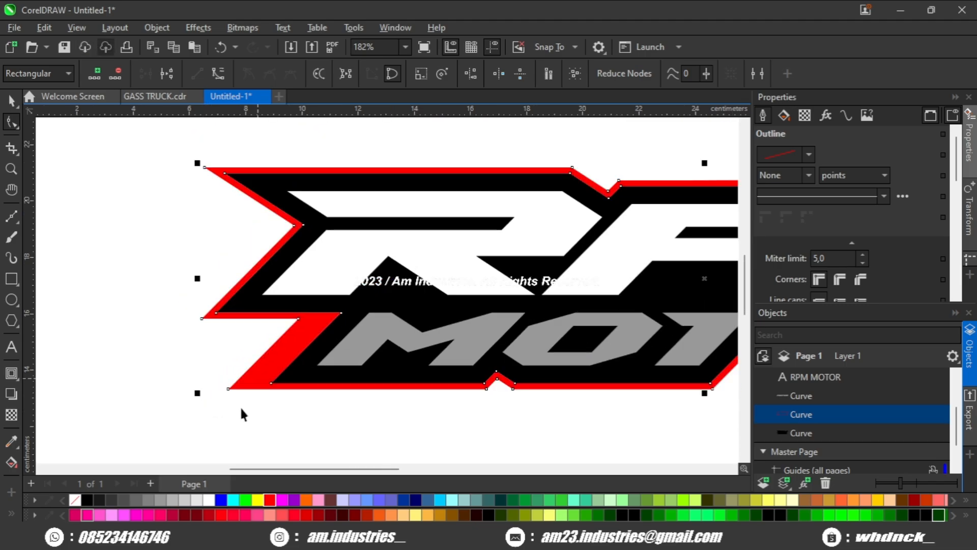
{"action": "left_click", "coordinate": [242, 408]}
{"action": "scroll", "coordinate": [260, 400], "scroll_direction": "down", "scroll_amount": 1}
{"action": "left_click_drag", "start_coordinate": [413, 320], "coordinate": [362, 330]}
{"action": "scroll", "coordinate": [361, 329], "scroll_direction": "up", "scroll_amount": 2}
{"action": "left_click", "coordinate": [423, 279]}
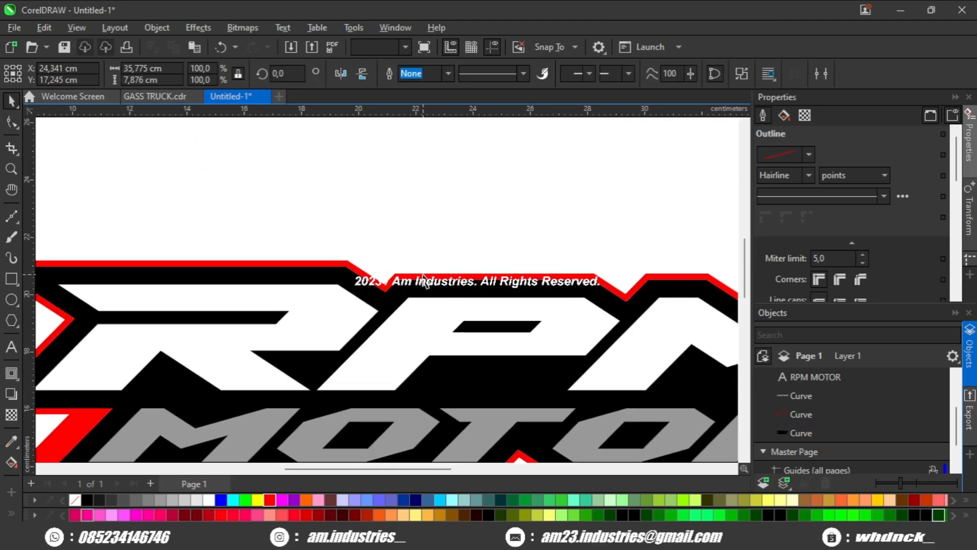
Step: Reshape the red outline's top edge near the centre of the logo by moving its nodes with the Shape tool
{"action": "key", "text": "F10"}
{"action": "scroll", "coordinate": [389, 276], "scroll_direction": "up", "scroll_amount": 2}
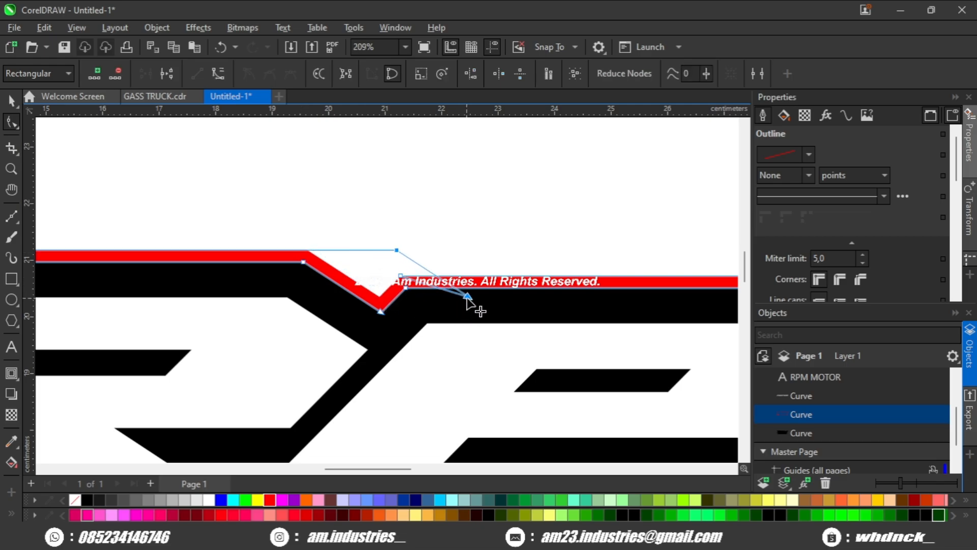
{"action": "left_click_drag", "start_coordinate": [500, 297], "coordinate": [469, 273]}
{"action": "left_click", "coordinate": [510, 289]}
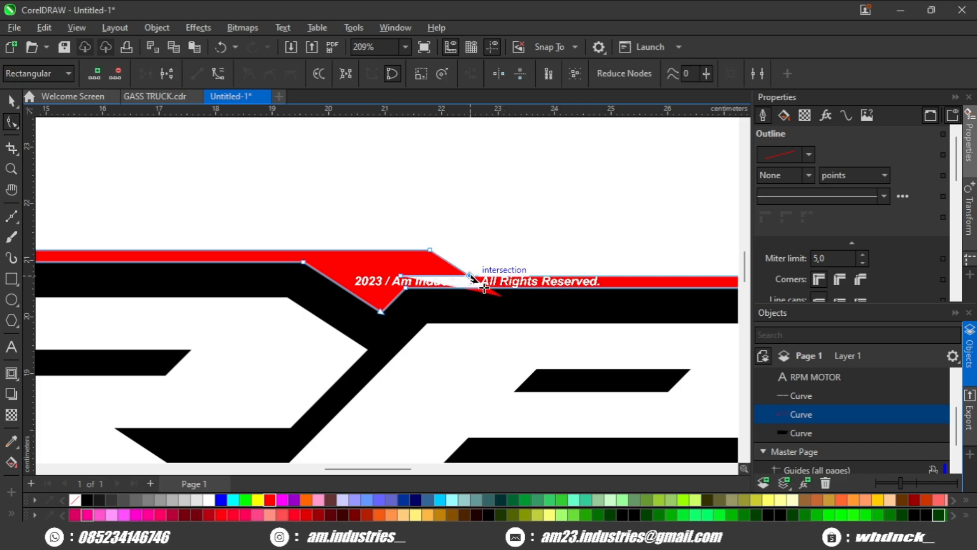
{"action": "scroll", "coordinate": [416, 290], "scroll_direction": "down", "scroll_amount": 3}
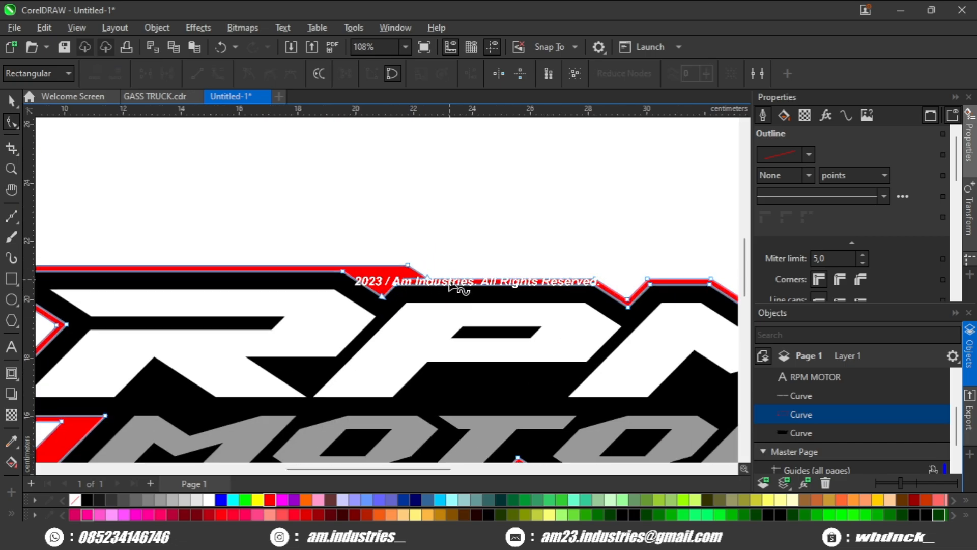
{"action": "scroll", "coordinate": [458, 336], "scroll_direction": "down", "scroll_amount": 2}
{"action": "key", "text": "space"}
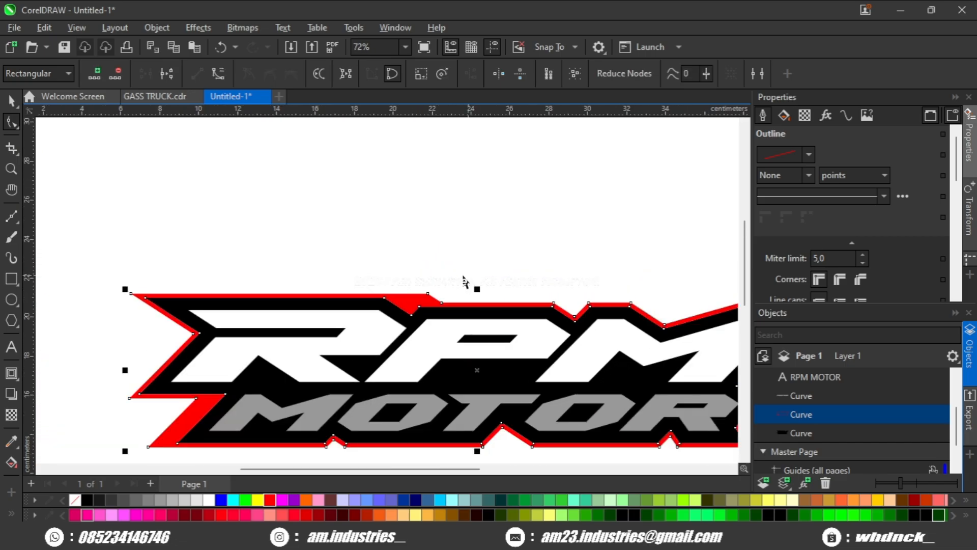
{"action": "scroll", "coordinate": [465, 281], "scroll_direction": "down", "scroll_amount": 2}
{"action": "left_click", "coordinate": [464, 274]}
{"action": "left_click_drag", "start_coordinate": [465, 282], "coordinate": [381, 260]}
{"action": "scroll", "coordinate": [417, 283], "scroll_direction": "up", "scroll_amount": 1}
{"action": "left_click_drag", "start_coordinate": [438, 289], "coordinate": [471, 305]}
{"action": "scroll", "coordinate": [380, 255], "scroll_direction": "up", "scroll_amount": 1}
{"action": "scroll", "coordinate": [391, 306], "scroll_direction": "up", "scroll_amount": 1}
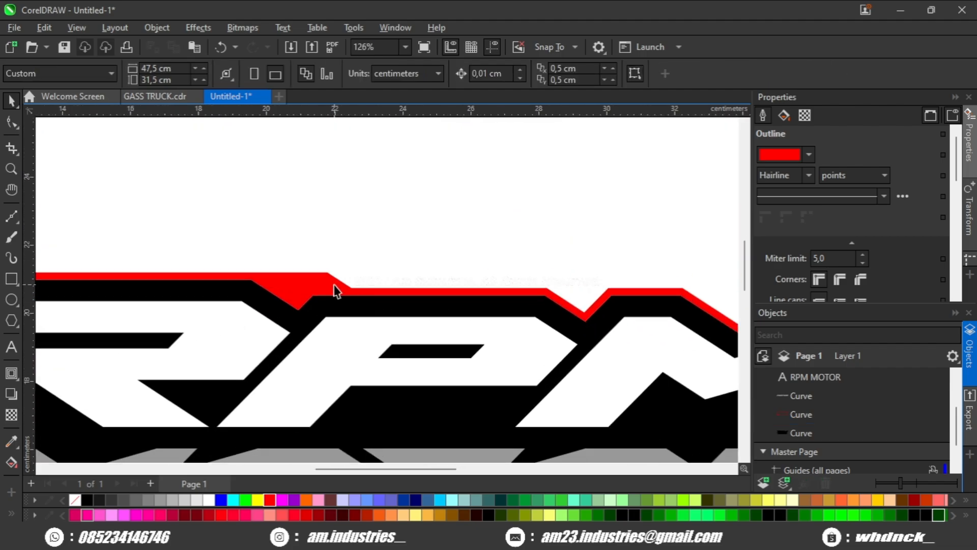
Step: Move a node on the red outline's top edge to the right to straighten the edge above the P
{"action": "left_click", "coordinate": [333, 283]}
{"action": "left_click", "coordinate": [11, 122]}
{"action": "left_click", "coordinate": [316, 265]}
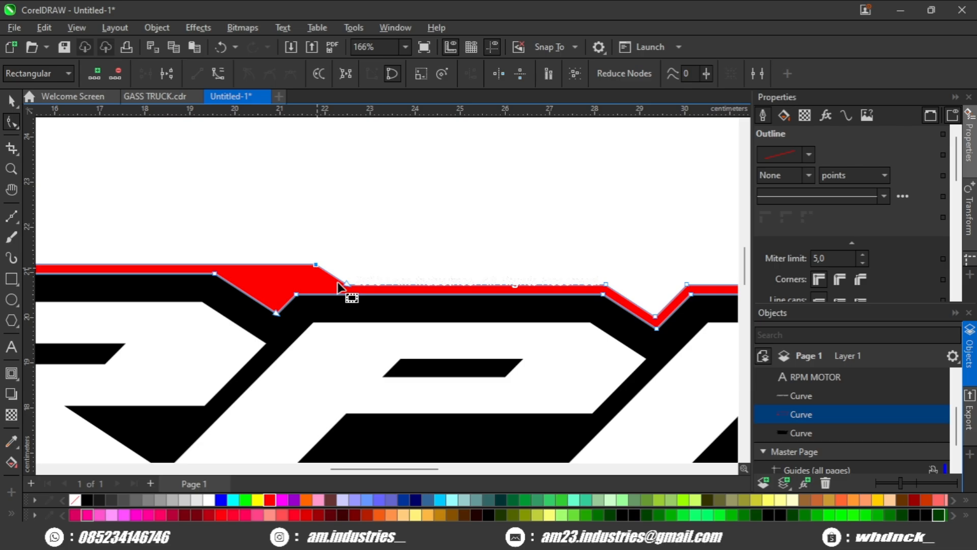
{"action": "left_click_drag", "start_coordinate": [351, 288], "coordinate": [605, 284]}
{"action": "scroll", "coordinate": [565, 275], "scroll_direction": "down", "scroll_amount": 1}
{"action": "key", "text": "space"}
{"action": "left_click", "coordinate": [427, 229]}
{"action": "scroll", "coordinate": [402, 229], "scroll_direction": "down", "scroll_amount": 2}
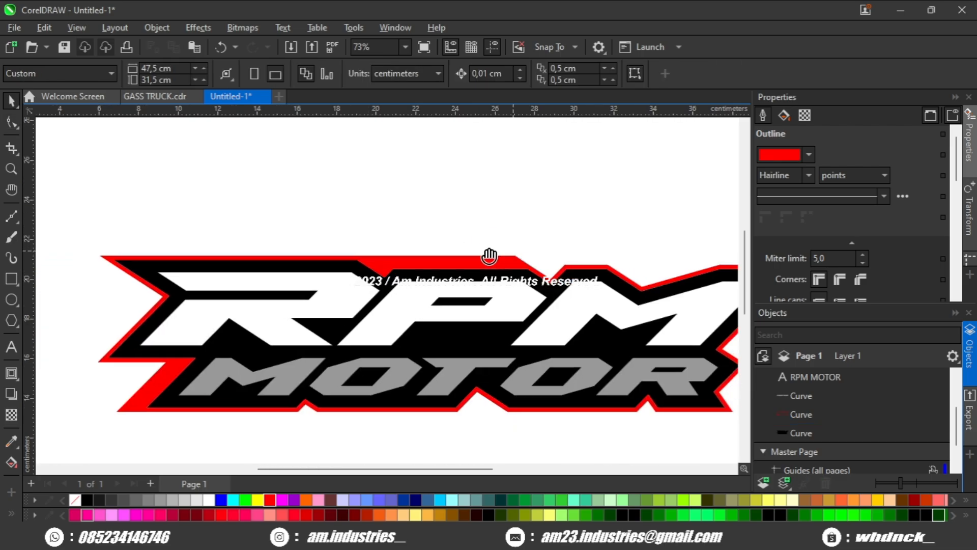
Step: Reshape the red outline's right end, adding a node at the notch and pulling the upper-right corner outward
{"action": "scroll", "coordinate": [506, 323], "scroll_direction": "up", "scroll_amount": 4}
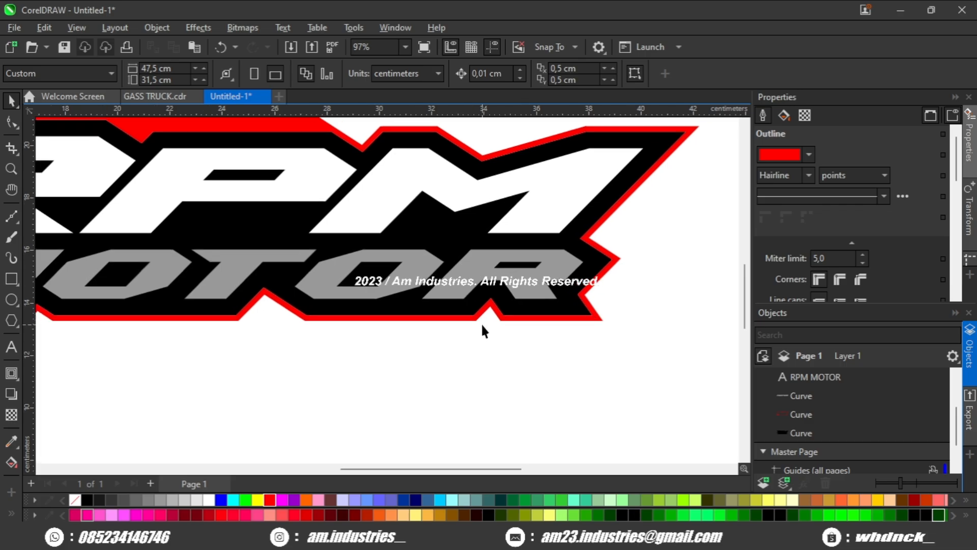
{"action": "scroll", "coordinate": [473, 332], "scroll_direction": "down", "scroll_amount": 1}
{"action": "left_click_drag", "start_coordinate": [257, 336], "coordinate": [490, 334]}
{"action": "scroll", "coordinate": [497, 334], "scroll_direction": "down", "scroll_amount": 1}
{"action": "scroll", "coordinate": [414, 356], "scroll_direction": "down", "scroll_amount": 1}
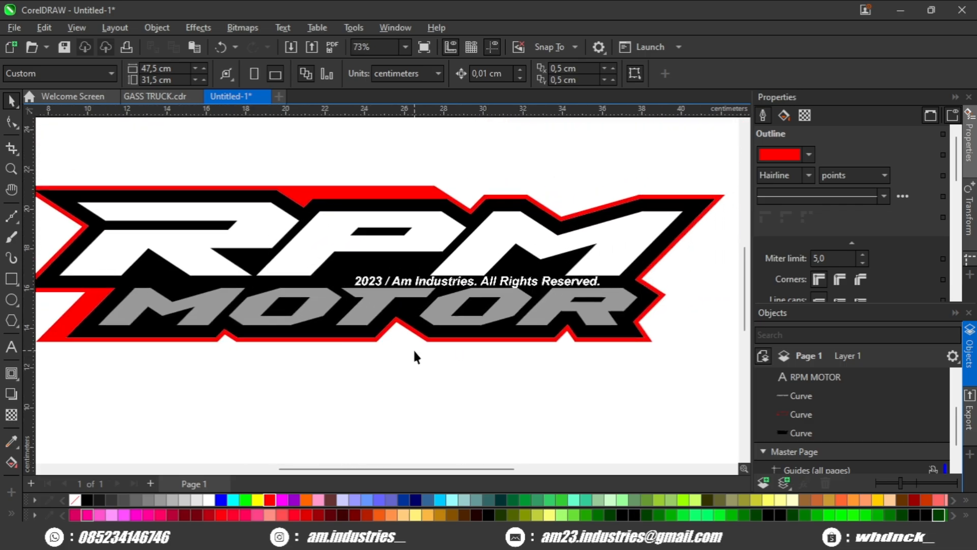
{"action": "scroll", "coordinate": [503, 356], "scroll_direction": "down", "scroll_amount": 1}
{"action": "scroll", "coordinate": [560, 356], "scroll_direction": "up", "scroll_amount": 3}
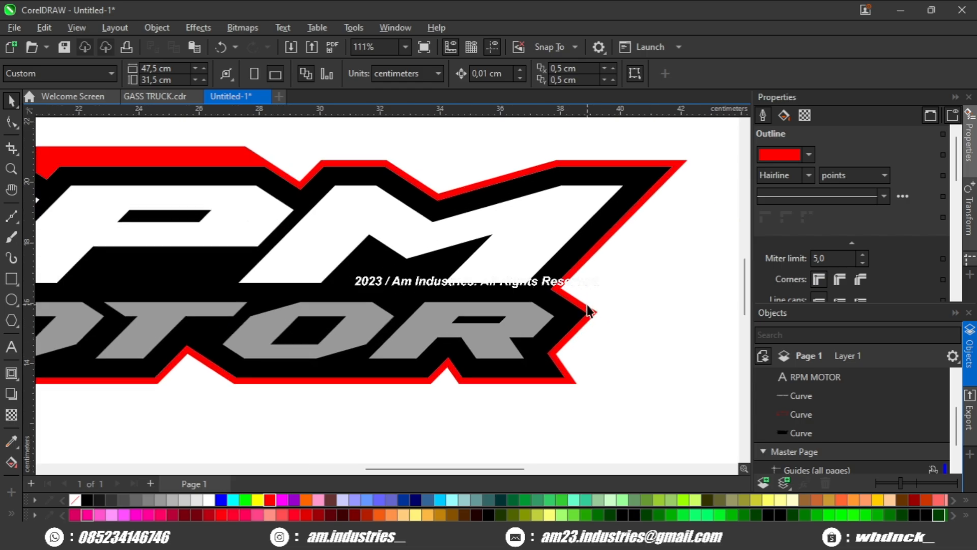
{"action": "left_click", "coordinate": [595, 311]}
{"action": "left_click", "coordinate": [14, 122]}
{"action": "left_click_drag", "start_coordinate": [651, 288], "coordinate": [542, 316]}
{"action": "scroll", "coordinate": [545, 285], "scroll_direction": "up", "scroll_amount": 1}
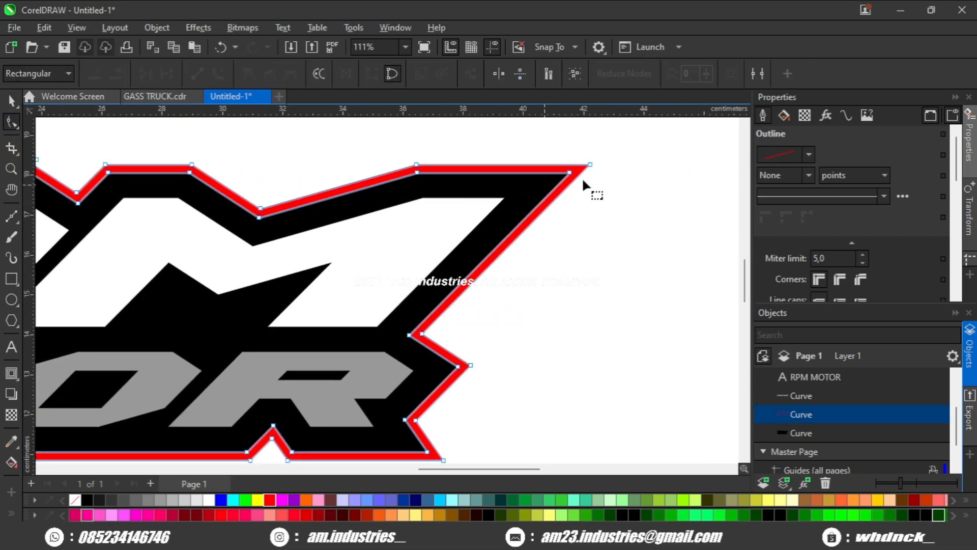
{"action": "left_click", "coordinate": [591, 163]}
{"action": "scroll", "coordinate": [509, 274], "scroll_direction": "up", "scroll_amount": 1}
{"action": "scroll", "coordinate": [412, 341], "scroll_direction": "up", "scroll_amount": 1}
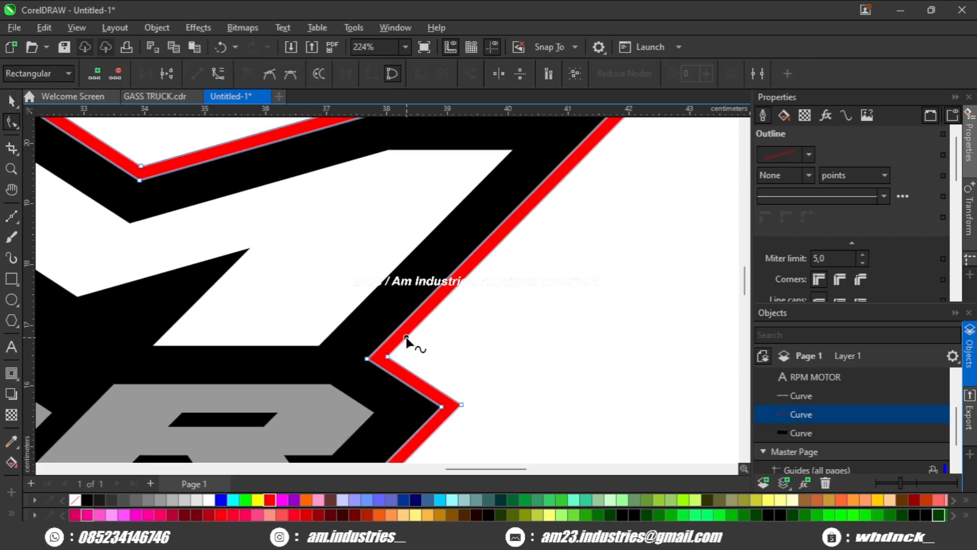
{"action": "double_click", "coordinate": [407, 337]}
{"action": "left_click_drag", "start_coordinate": [407, 338], "coordinate": [388, 356]}
{"action": "left_click_drag", "start_coordinate": [453, 296], "coordinate": [401, 365]}
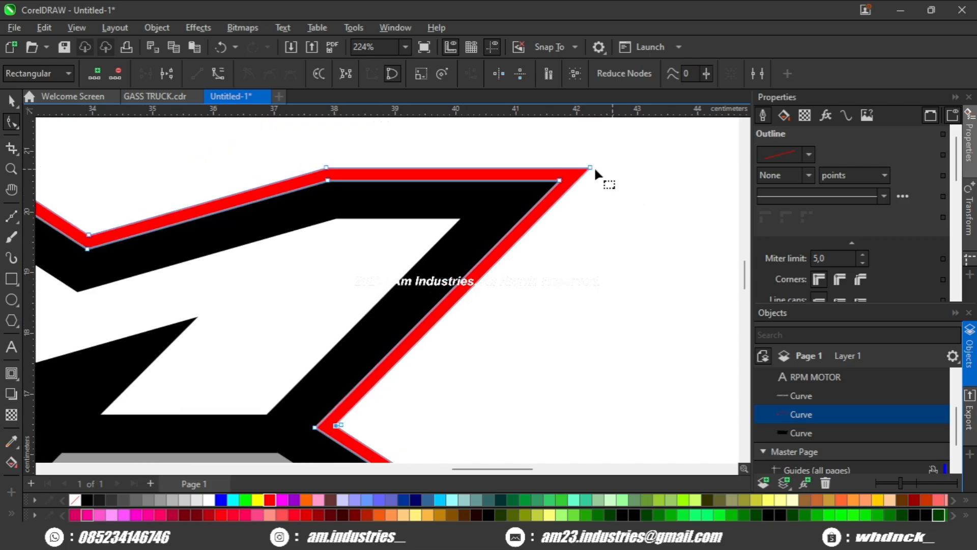
{"action": "left_click_drag", "start_coordinate": [594, 170], "coordinate": [644, 168]}
Step: Adjust the nodes of the red outline's notch on the right side beside the R
{"action": "scroll", "coordinate": [640, 173], "scroll_direction": "down", "scroll_amount": 3}
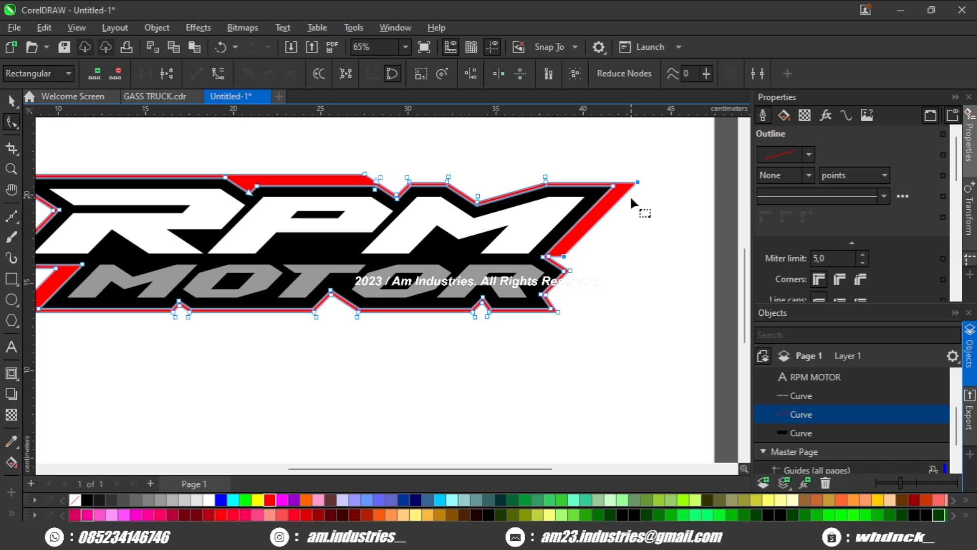
{"action": "scroll", "coordinate": [630, 195], "scroll_direction": "down", "scroll_amount": 1}
{"action": "scroll", "coordinate": [585, 254], "scroll_direction": "up", "scroll_amount": 5}
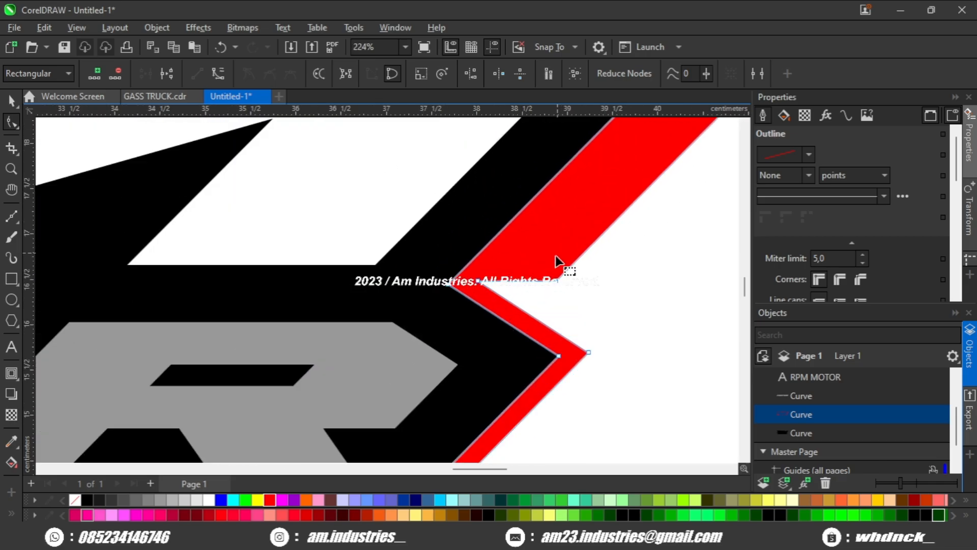
{"action": "scroll", "coordinate": [555, 257], "scroll_direction": "up", "scroll_amount": 1}
{"action": "left_click_drag", "start_coordinate": [557, 286], "coordinate": [502, 328]}
{"action": "left_click", "coordinate": [510, 271]}
{"action": "scroll", "coordinate": [527, 316], "scroll_direction": "down", "scroll_amount": 1}
{"action": "double_click", "coordinate": [468, 295]}
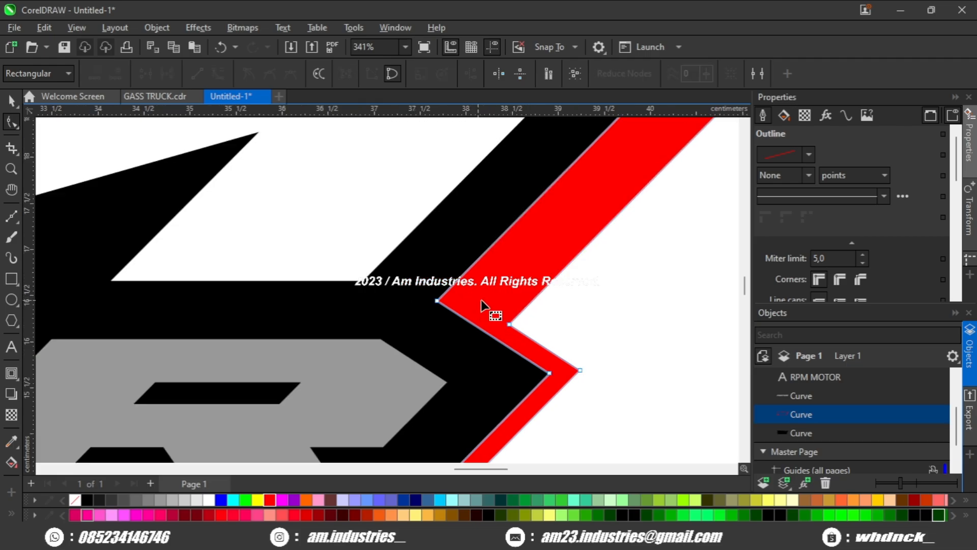
{"action": "scroll", "coordinate": [487, 301], "scroll_direction": "down", "scroll_amount": 2}
{"action": "key", "text": "space"}
{"action": "left_click", "coordinate": [609, 295]}
{"action": "scroll", "coordinate": [609, 295], "scroll_direction": "down", "scroll_amount": 5}
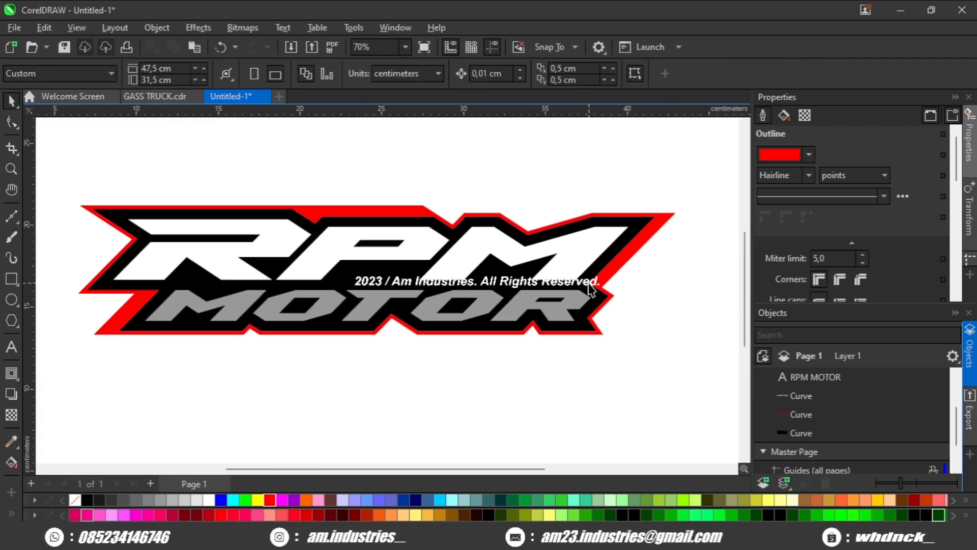
Step: Draw a thin slanted rectangle across the red outline's top edge and subtract it using Back Minus Front
{"action": "scroll", "coordinate": [583, 288], "scroll_direction": "up", "scroll_amount": 4}
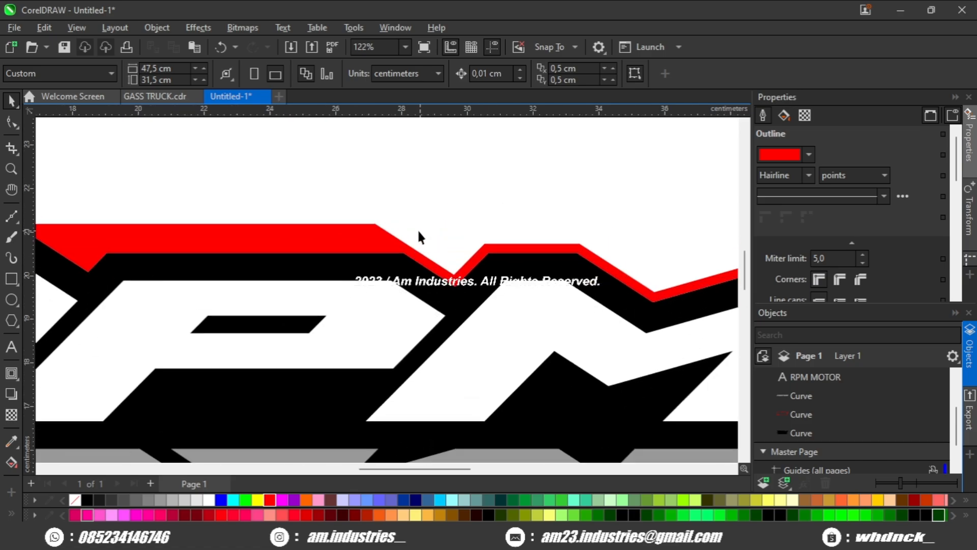
{"action": "left_click", "coordinate": [11, 279]}
{"action": "scroll", "coordinate": [484, 323], "scroll_direction": "up", "scroll_amount": 1}
{"action": "mouse_move", "coordinate": [377, 224]}
{"action": "left_mouse_down"}
{"action": "mouse_move", "coordinate": [360, 328]}
{"action": "mouse_move", "coordinate": [359, 317]}
{"action": "mouse_move", "coordinate": [563, 343]}
{"action": "mouse_move", "coordinate": [452, 354]}
{"action": "mouse_move", "coordinate": [397, 333]}
{"action": "mouse_move", "coordinate": [397, 263]}
{"action": "left_mouse_up"}
{"action": "scroll", "coordinate": [368, 298], "scroll_direction": "up", "scroll_amount": 1}
{"action": "scroll", "coordinate": [529, 352], "scroll_direction": "up", "scroll_amount": 1}
{"action": "scroll", "coordinate": [553, 351], "scroll_direction": "down", "scroll_amount": 1}
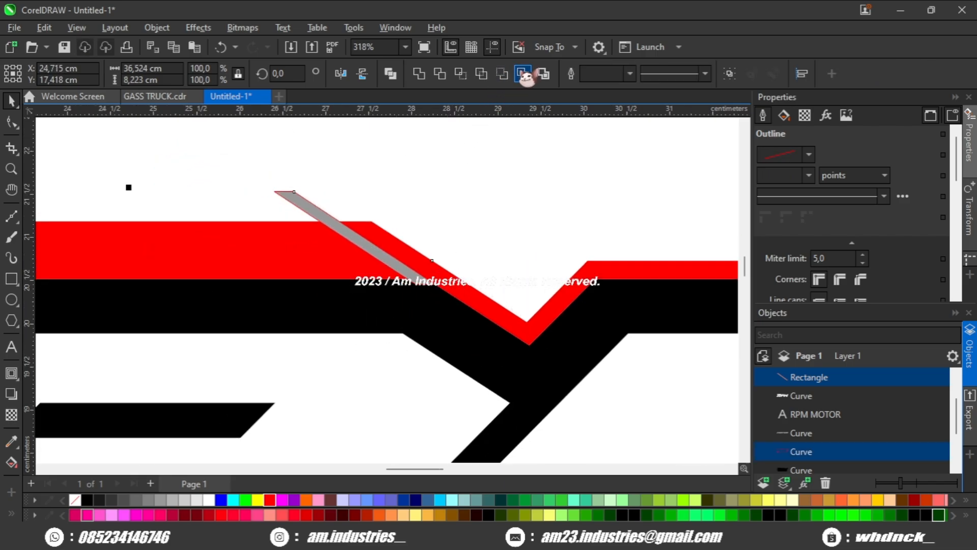
{"action": "left_click", "coordinate": [524, 74]}
{"action": "scroll", "coordinate": [481, 209], "scroll_direction": "down", "scroll_amount": 5}
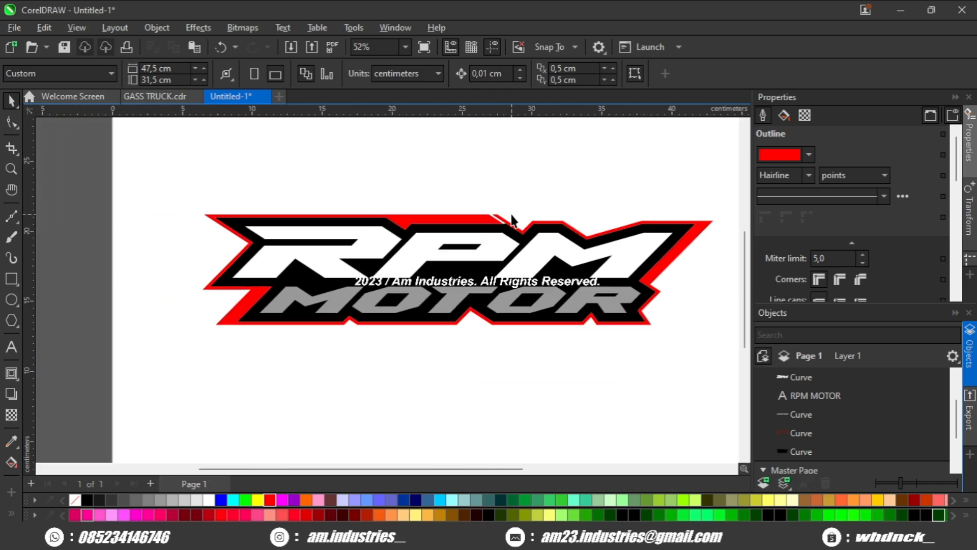
Step: Clean up the nodes around the slit cut into the red outline's top edge, deleting the extra ones
{"action": "scroll", "coordinate": [511, 215], "scroll_direction": "up", "scroll_amount": 4}
{"action": "left_click_drag", "start_coordinate": [511, 214], "coordinate": [300, 222]}
{"action": "scroll", "coordinate": [430, 206], "scroll_direction": "up", "scroll_amount": 1}
{"action": "mouse_move", "coordinate": [469, 240]}
{"action": "left_mouse_down"}
{"action": "mouse_move", "coordinate": [450, 241]}
{"action": "mouse_move", "coordinate": [473, 240]}
{"action": "left_mouse_up"}
{"action": "scroll", "coordinate": [435, 240], "scroll_direction": "up", "scroll_amount": 1}
{"action": "scroll", "coordinate": [316, 228], "scroll_direction": "down", "scroll_amount": 1}
{"action": "left_click_drag", "start_coordinate": [316, 228], "coordinate": [362, 240]}
{"action": "scroll", "coordinate": [362, 239], "scroll_direction": "up", "scroll_amount": 1}
{"action": "left_click", "coordinate": [359, 235]}
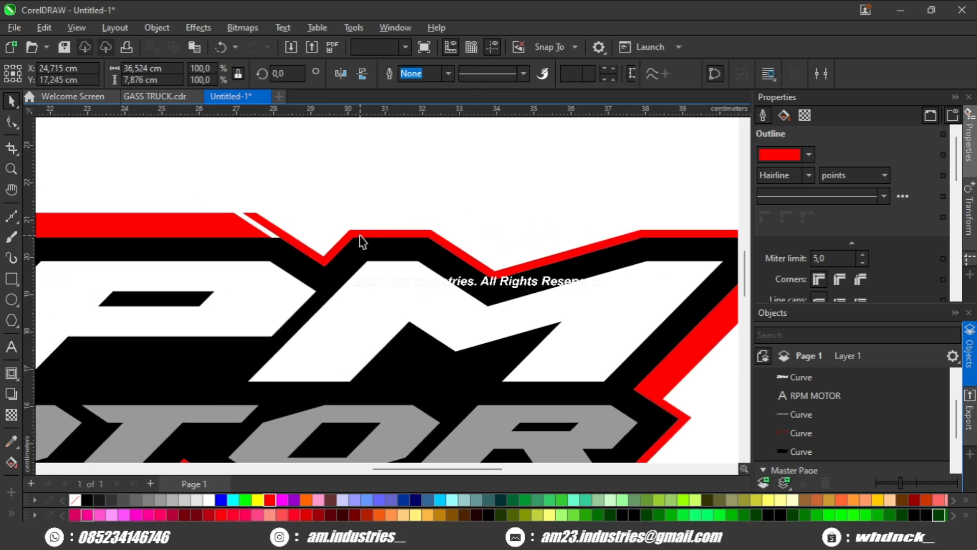
{"action": "left_click", "coordinate": [12, 122]}
{"action": "scroll", "coordinate": [274, 247], "scroll_direction": "up", "scroll_amount": 2}
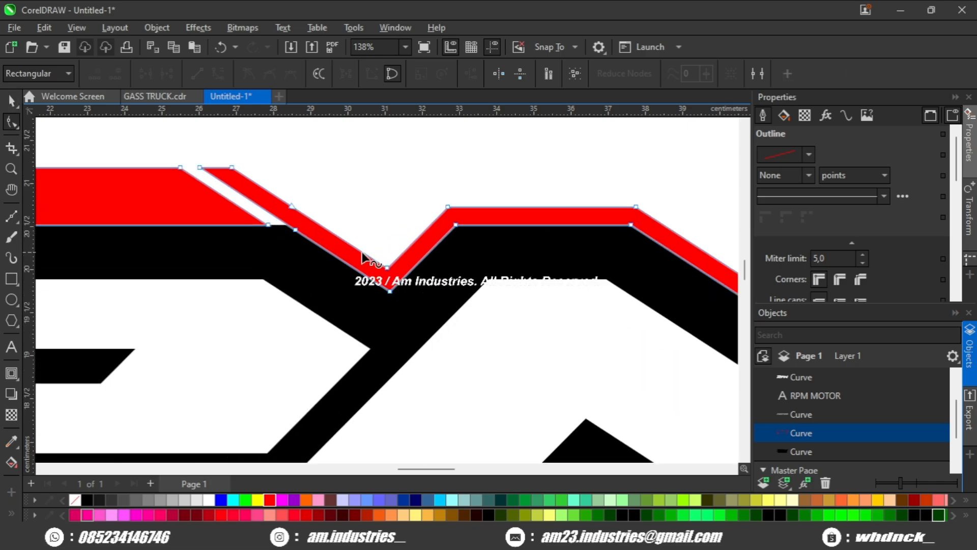
{"action": "left_click", "coordinate": [403, 253]}
{"action": "scroll", "coordinate": [402, 253], "scroll_direction": "up", "scroll_amount": 1}
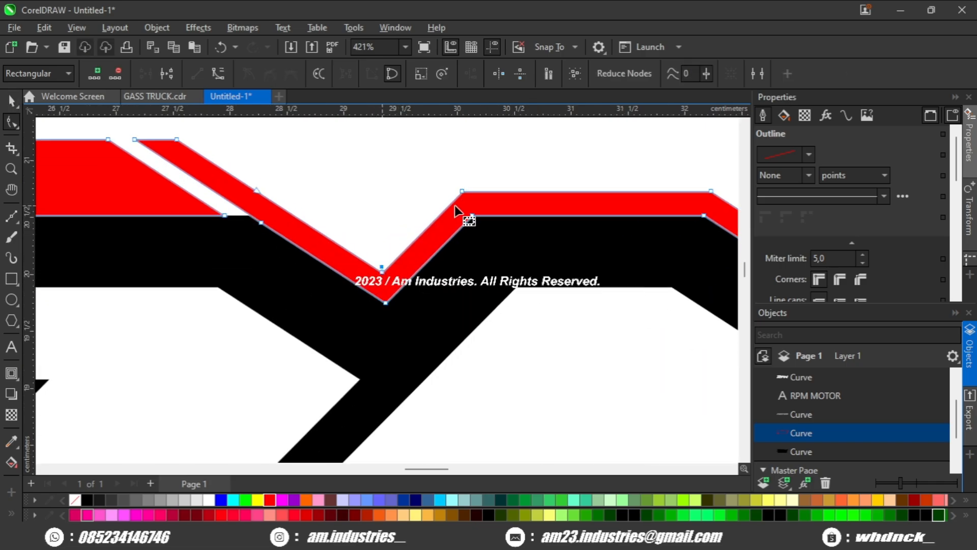
{"action": "left_click_drag", "start_coordinate": [391, 193], "coordinate": [386, 192]}
{"action": "left_click_drag", "start_coordinate": [311, 273], "coordinate": [337, 242]}
{"action": "scroll", "coordinate": [352, 246], "scroll_direction": "down", "scroll_amount": 3}
{"action": "double_click", "coordinate": [371, 262]}
{"action": "scroll", "coordinate": [372, 262], "scroll_direction": "down", "scroll_amount": 4}
{"action": "key", "text": "space"}
Step: Move the lower node beside the slit in the red outline to straighten the cut's edge
{"action": "scroll", "coordinate": [394, 210], "scroll_direction": "down", "scroll_amount": 5}
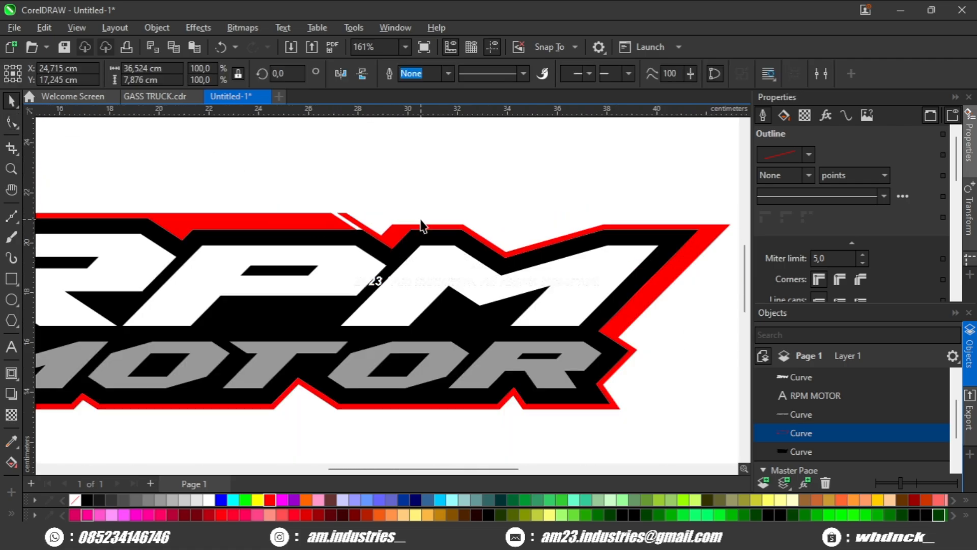
{"action": "left_click", "coordinate": [419, 218]}
{"action": "left_click_drag", "start_coordinate": [426, 242], "coordinate": [496, 249]}
{"action": "scroll", "coordinate": [473, 254], "scroll_direction": "down", "scroll_amount": 1}
{"action": "scroll", "coordinate": [469, 253], "scroll_direction": "up", "scroll_amount": 1}
{"action": "double_click", "coordinate": [446, 239]}
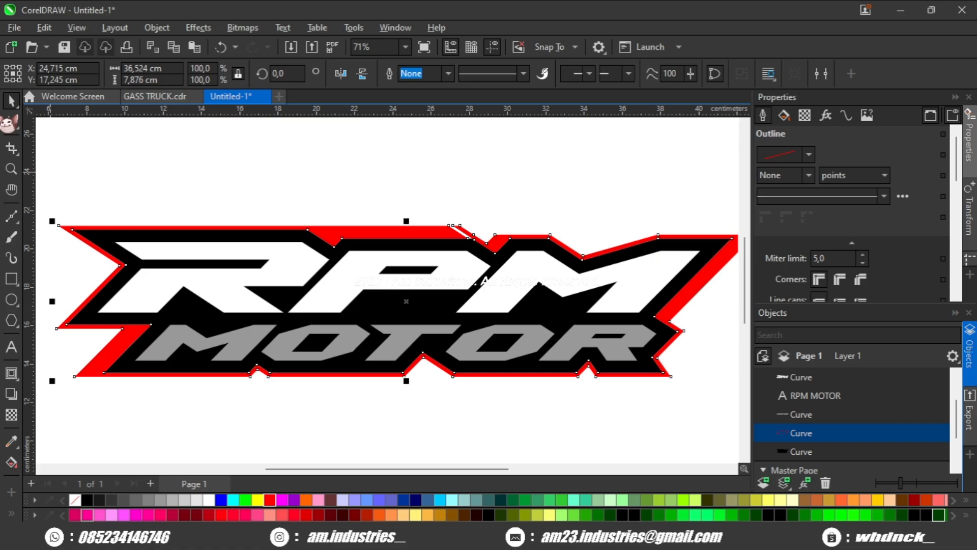
{"action": "scroll", "coordinate": [458, 244], "scroll_direction": "up", "scroll_amount": 4}
{"action": "scroll", "coordinate": [468, 249], "scroll_direction": "up", "scroll_amount": 3}
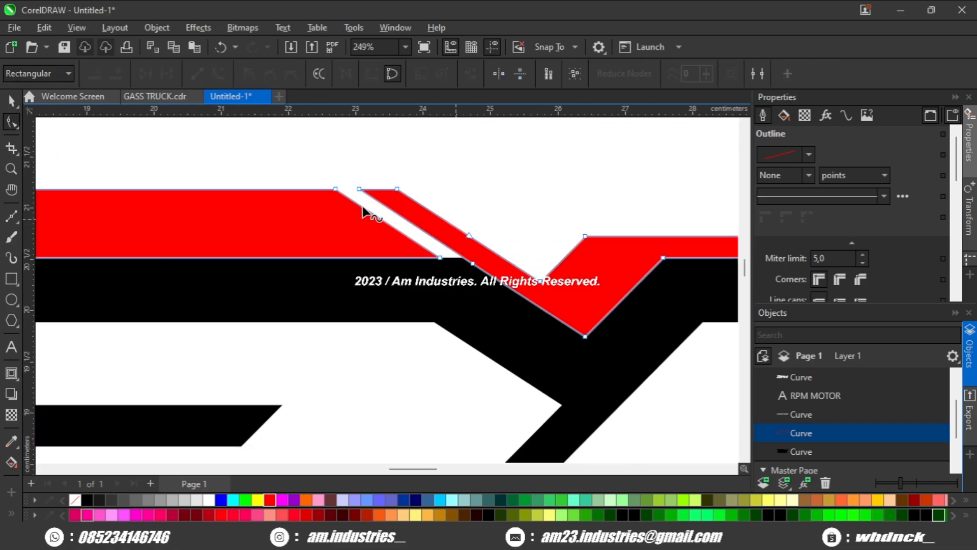
{"action": "left_click", "coordinate": [336, 190]}
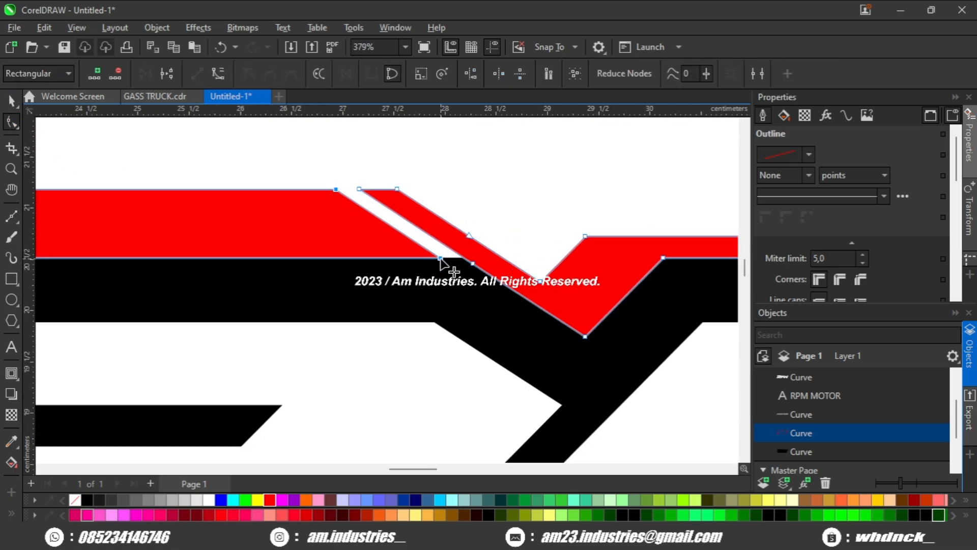
{"action": "scroll", "coordinate": [441, 260], "scroll_direction": "down", "scroll_amount": 1}
{"action": "left_click_drag", "start_coordinate": [421, 260], "coordinate": [400, 260]}
{"action": "scroll", "coordinate": [407, 261], "scroll_direction": "down", "scroll_amount": 3}
{"action": "left_click", "coordinate": [433, 220]}
{"action": "key", "text": "space"}
{"action": "scroll", "coordinate": [458, 234], "scroll_direction": "down", "scroll_amount": 4}
{"action": "scroll", "coordinate": [334, 271], "scroll_direction": "up", "scroll_amount": 3}
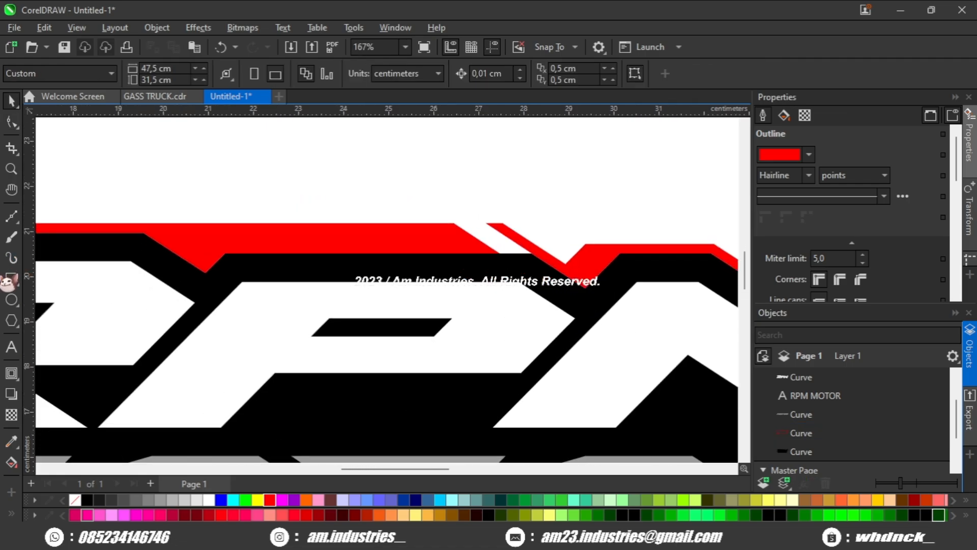
Step: Add a horizontal guideline along the red outline's top band and draw a small rectangle below it
{"action": "left_click_drag", "start_coordinate": [143, 118], "coordinate": [147, 228]}
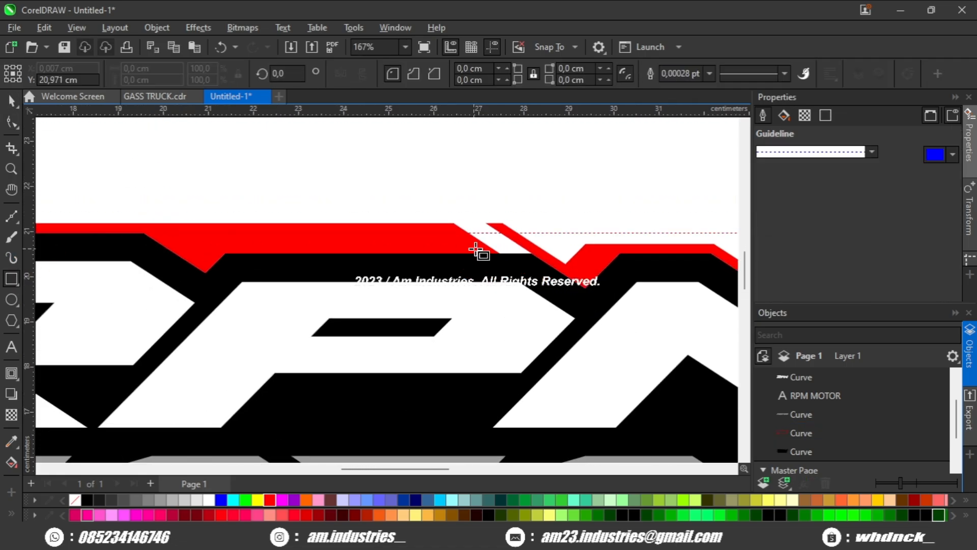
{"action": "scroll", "coordinate": [456, 260], "scroll_direction": "up", "scroll_amount": 4}
{"action": "scroll", "coordinate": [456, 261], "scroll_direction": "up", "scroll_amount": 2}
{"action": "left_click_drag", "start_coordinate": [394, 228], "coordinate": [433, 275]}
{"action": "scroll", "coordinate": [435, 269], "scroll_direction": "up", "scroll_amount": 6}
{"action": "key", "text": "space"}
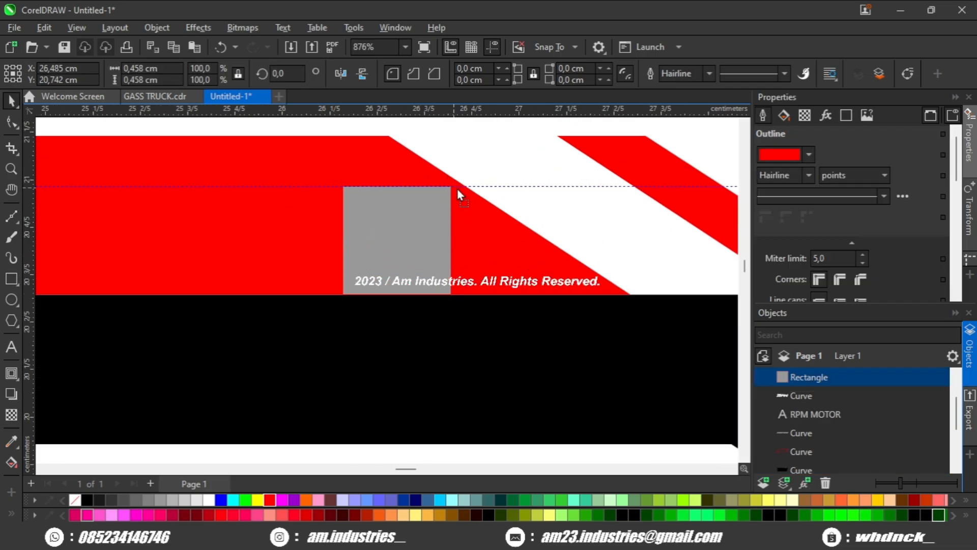
Step: Skew the small rectangle into a slanted parallelogram matching the slit's angle
{"action": "left_click_drag", "start_coordinate": [458, 193], "coordinate": [472, 193]}
{"action": "left_click_drag", "start_coordinate": [411, 298], "coordinate": [586, 324]}
{"action": "scroll", "coordinate": [585, 322], "scroll_direction": "down", "scroll_amount": 7}
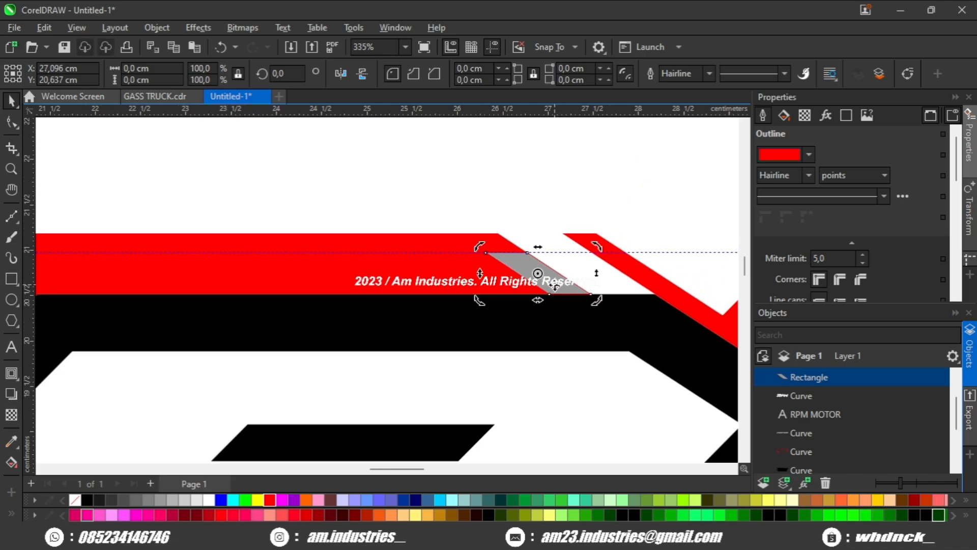
Step: Duplicate the parallelogram and move the copy left along the guideline above the R
{"action": "key", "text": "ctrl+c"}
{"action": "key", "text": "ctrl+v"}
{"action": "scroll", "coordinate": [554, 286], "scroll_direction": "down", "scroll_amount": 4}
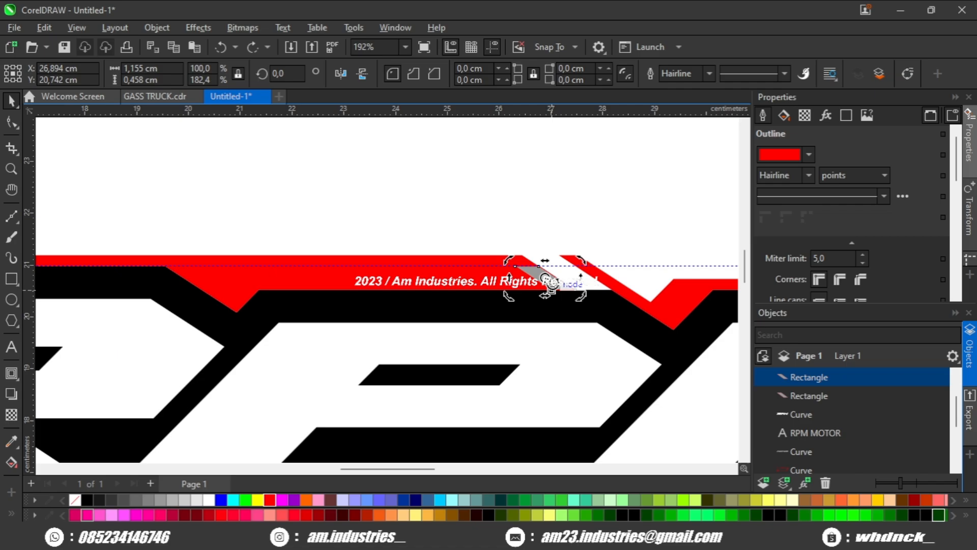
{"action": "left_click_drag", "start_coordinate": [558, 283], "coordinate": [138, 236]}
{"action": "scroll", "coordinate": [193, 247], "scroll_direction": "up", "scroll_amount": 5}
{"action": "scroll", "coordinate": [255, 266], "scroll_direction": "down", "scroll_amount": 2}
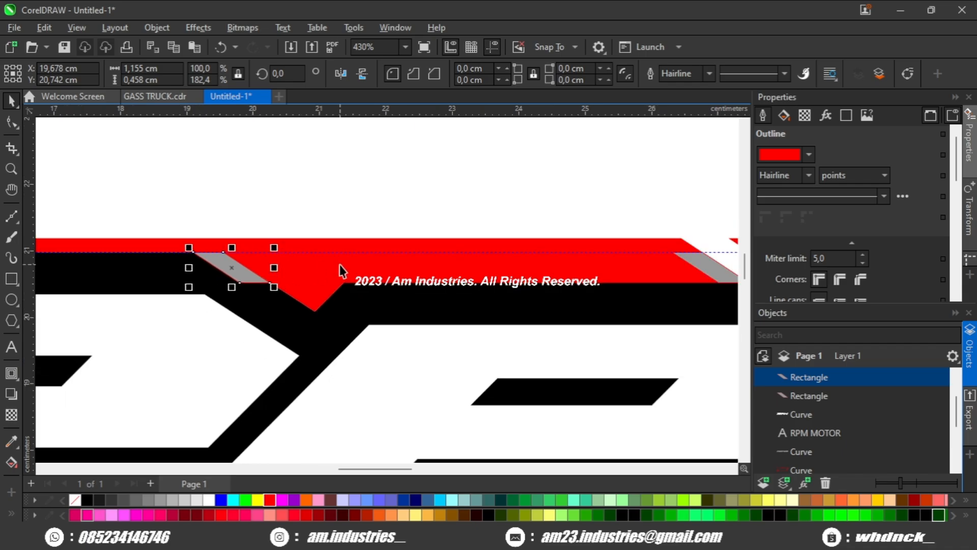
Step: Reshape the red outline by moving a top-edge node left to the parallelogram and deleting the V-notch node
{"action": "left_click", "coordinate": [340, 265]}
{"action": "left_click", "coordinate": [13, 123]}
{"action": "scroll", "coordinate": [331, 312], "scroll_direction": "up", "scroll_amount": 1}
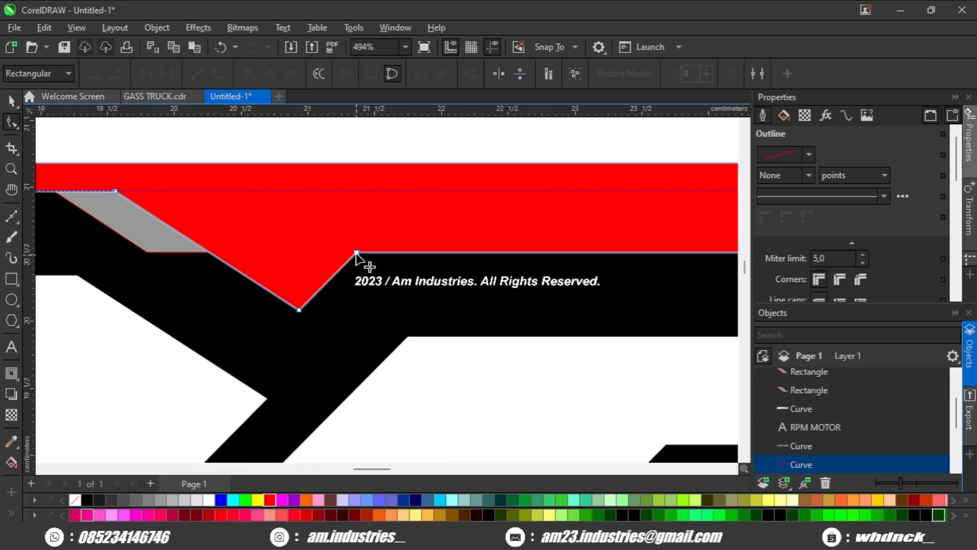
{"action": "left_click_drag", "start_coordinate": [356, 253], "coordinate": [208, 252]}
{"action": "double_click", "coordinate": [299, 310]}
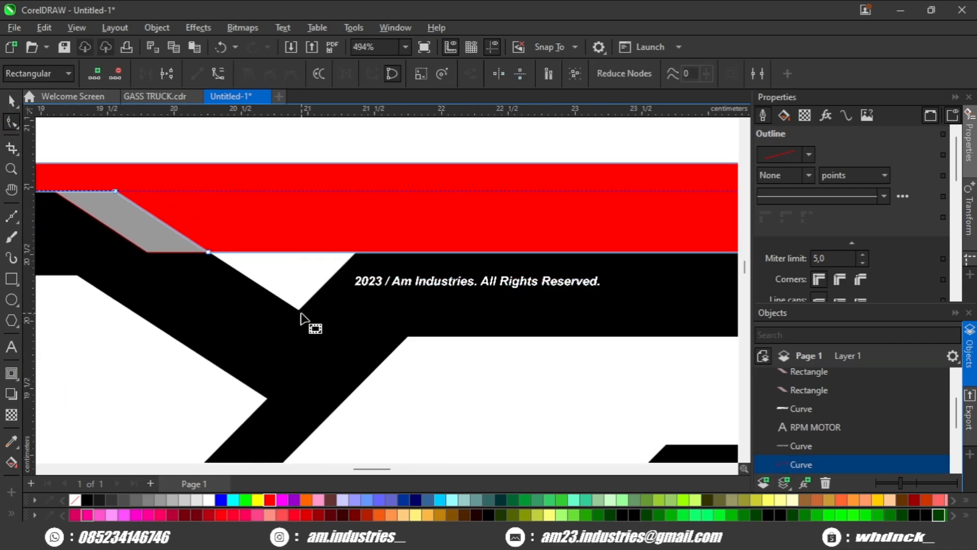
Step: Convert the left parallelogram to curves and reposition its bottom nodes to adjust its slant
{"action": "key", "text": "space"}
{"action": "scroll", "coordinate": [302, 315], "scroll_direction": "down", "scroll_amount": 1}
{"action": "left_click", "coordinate": [302, 322]}
{"action": "scroll", "coordinate": [302, 321], "scroll_direction": "down", "scroll_amount": 1}
{"action": "scroll", "coordinate": [261, 284], "scroll_direction": "up", "scroll_amount": 1}
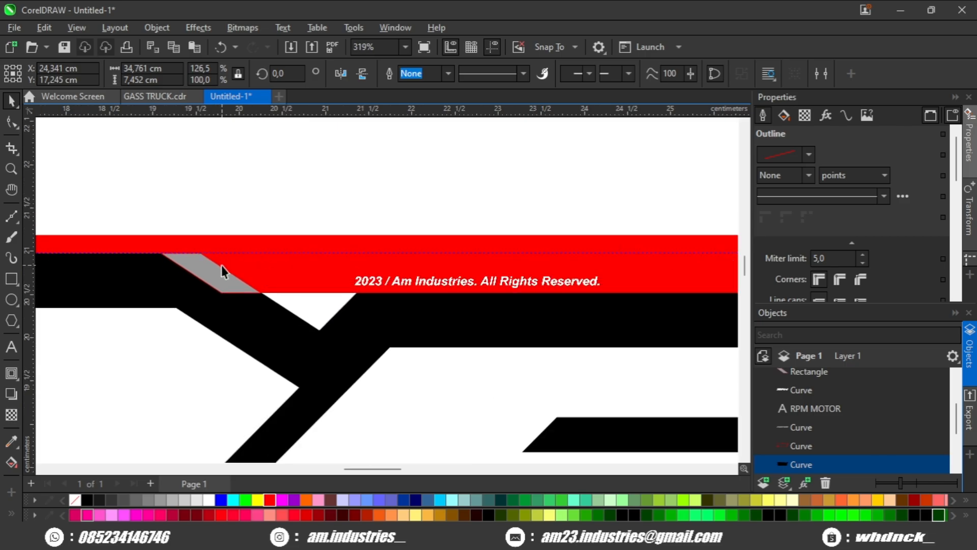
{"action": "left_click", "coordinate": [222, 269]}
{"action": "scroll", "coordinate": [209, 299], "scroll_direction": "up", "scroll_amount": 1}
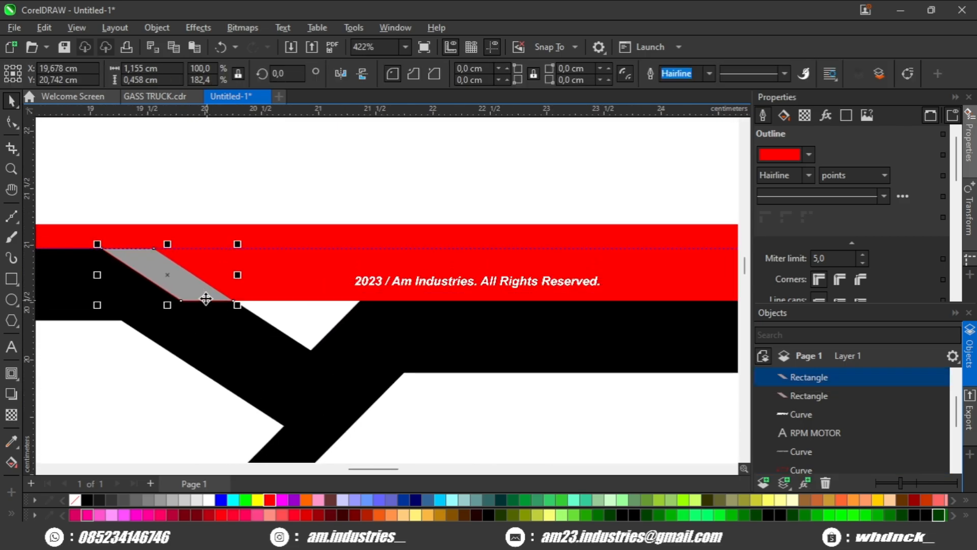
{"action": "scroll", "coordinate": [206, 299], "scroll_direction": "down", "scroll_amount": 1}
{"action": "left_click", "coordinate": [11, 121]}
{"action": "scroll", "coordinate": [197, 270], "scroll_direction": "up", "scroll_amount": 2}
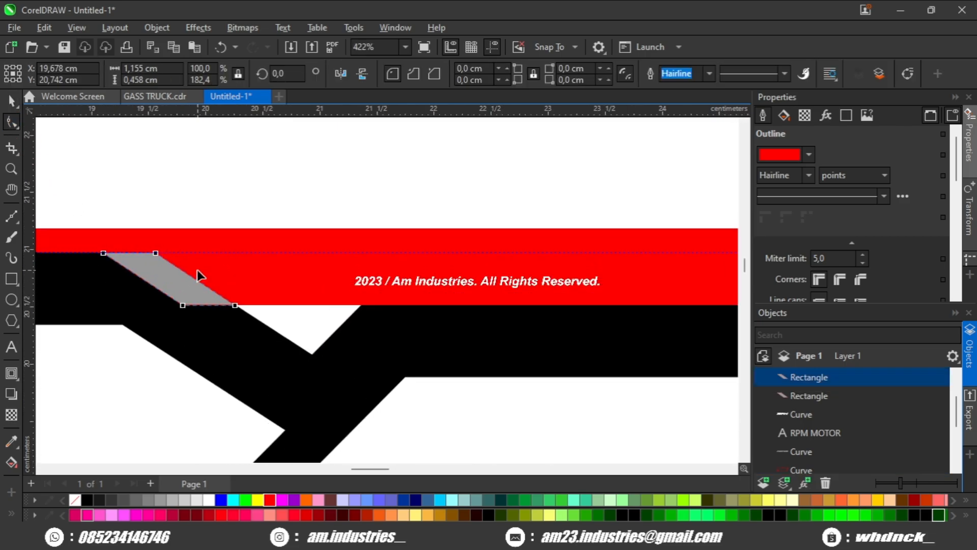
{"action": "key", "text": "ctrl+q"}
{"action": "left_click", "coordinate": [148, 250]}
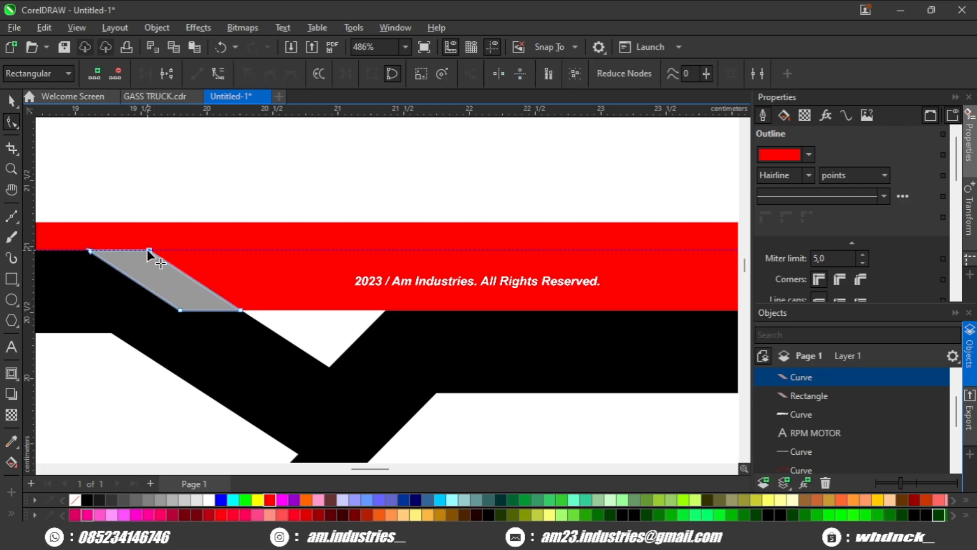
{"action": "left_click_drag", "start_coordinate": [169, 290], "coordinate": [258, 295]}
{"action": "left_click", "coordinate": [257, 295]}
{"action": "left_click", "coordinate": [180, 256]}
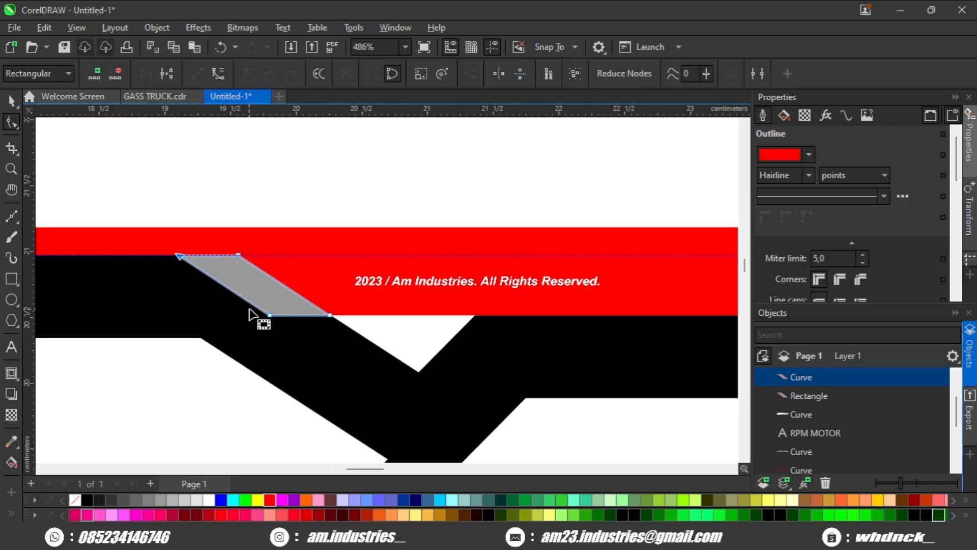
{"action": "left_click_drag", "start_coordinate": [270, 316], "coordinate": [211, 316]}
{"action": "scroll", "coordinate": [238, 318], "scroll_direction": "down", "scroll_amount": 1}
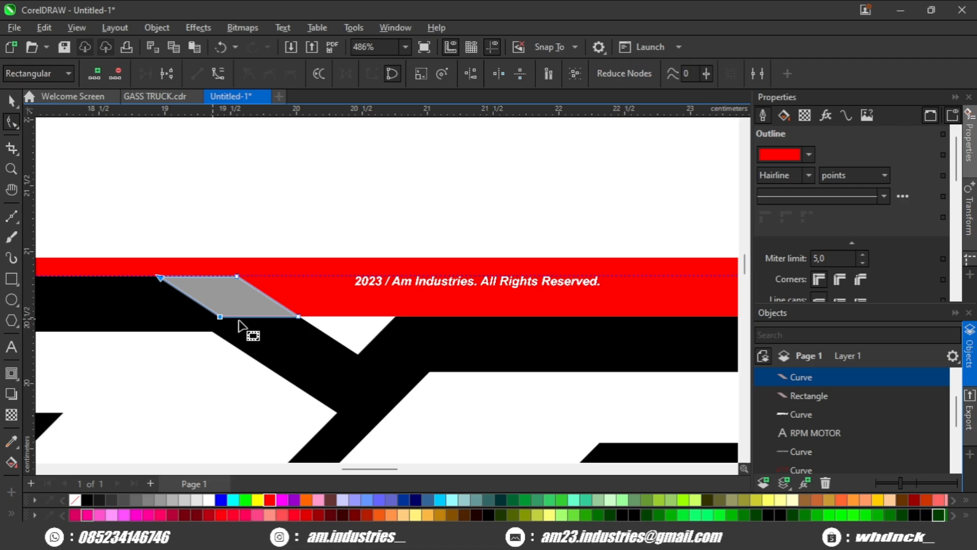
Step: Convert the right parallelogram to curves and narrow it into a thin slit by moving its bottom node
{"action": "left_click_drag", "start_coordinate": [471, 306], "coordinate": [119, 304]}
{"action": "left_click", "coordinate": [524, 300]}
{"action": "scroll", "coordinate": [557, 304], "scroll_direction": "up", "scroll_amount": 1}
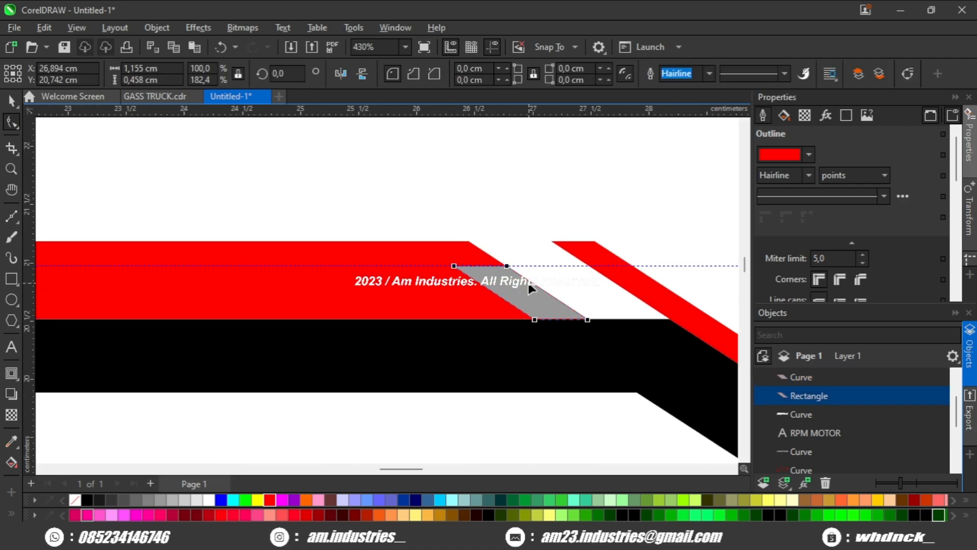
{"action": "key", "text": "ctrl+q"}
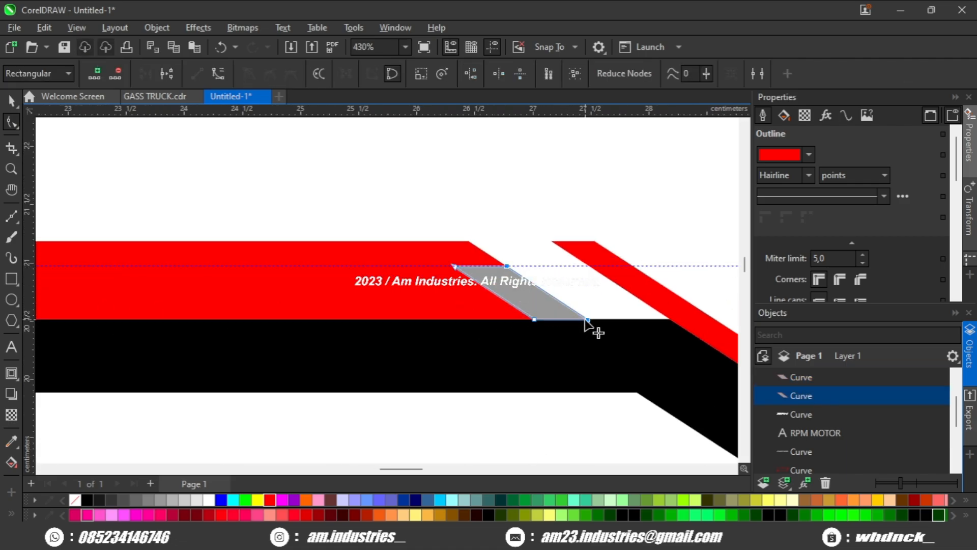
{"action": "left_click_drag", "start_coordinate": [558, 321], "coordinate": [560, 320]}
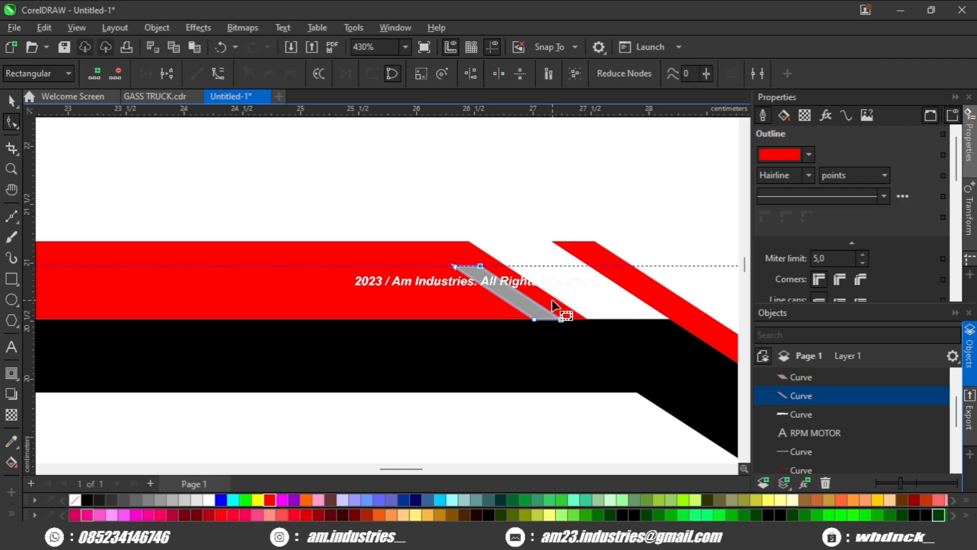
{"action": "key", "text": "space"}
{"action": "left_click_drag", "start_coordinate": [439, 306], "coordinate": [392, 296]}
{"action": "scroll", "coordinate": [245, 302], "scroll_direction": "down", "scroll_amount": 2}
{"action": "left_click_drag", "start_coordinate": [214, 308], "coordinate": [374, 302]}
{"action": "left_click", "coordinate": [11, 122]}
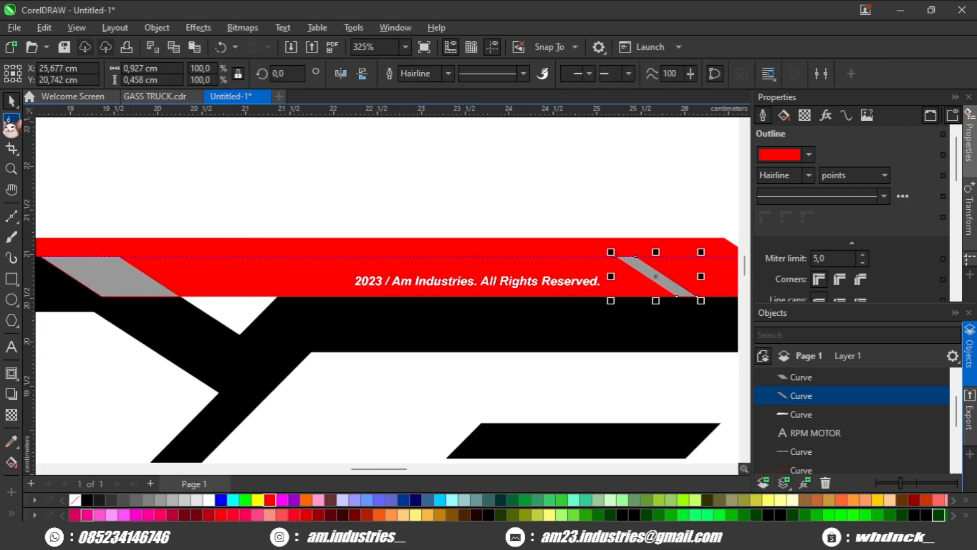
{"action": "scroll", "coordinate": [285, 289], "scroll_direction": "up", "scroll_amount": 2}
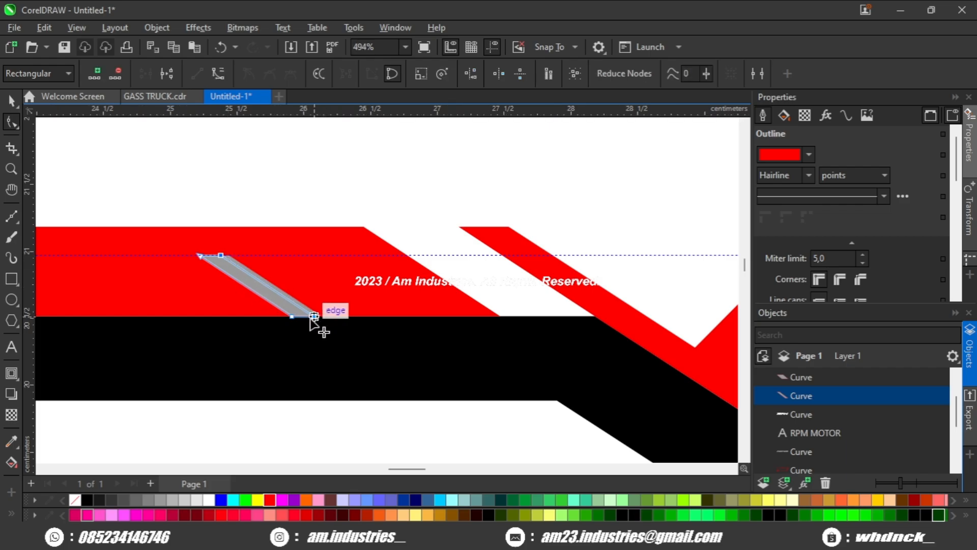
{"action": "left_click_drag", "start_coordinate": [314, 316], "coordinate": [529, 287]}
{"action": "scroll", "coordinate": [321, 318], "scroll_direction": "down", "scroll_amount": 1}
{"action": "key", "text": "space"}
{"action": "scroll", "coordinate": [526, 287], "scroll_direction": "down", "scroll_amount": 2}
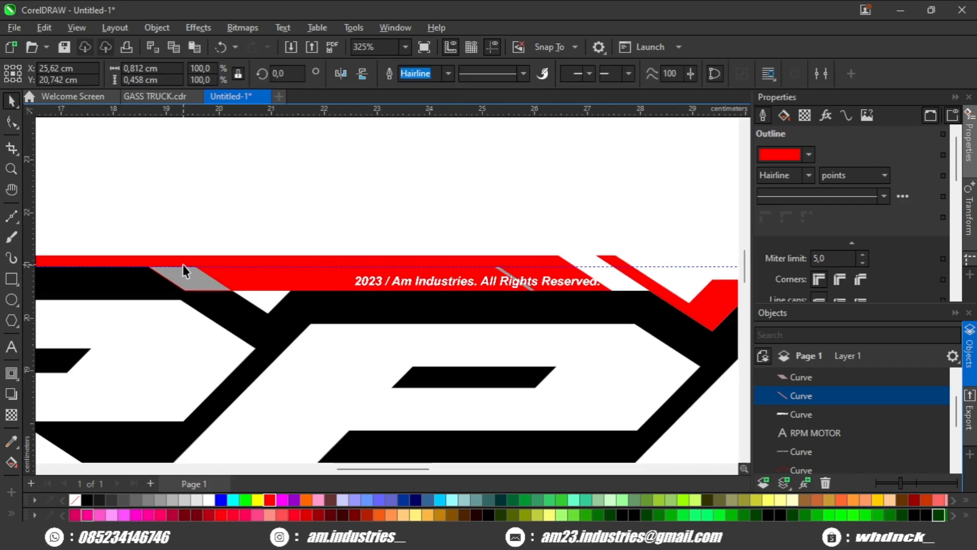
{"action": "key", "text": "Escape"}
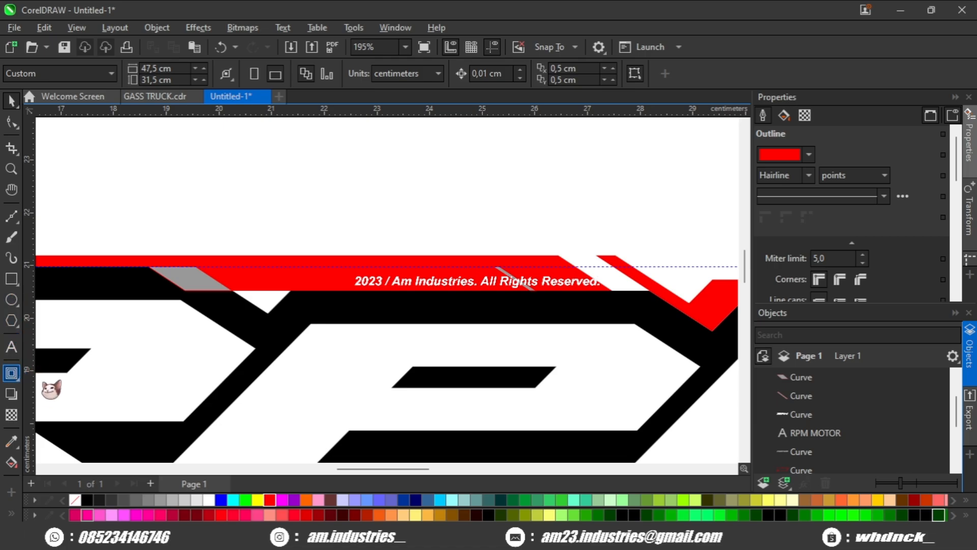
Step: Blend the wide parallelogram into the thin slit with 7 steps, filling them black with no outline
{"action": "left_click_drag", "start_coordinate": [196, 287], "coordinate": [506, 285]}
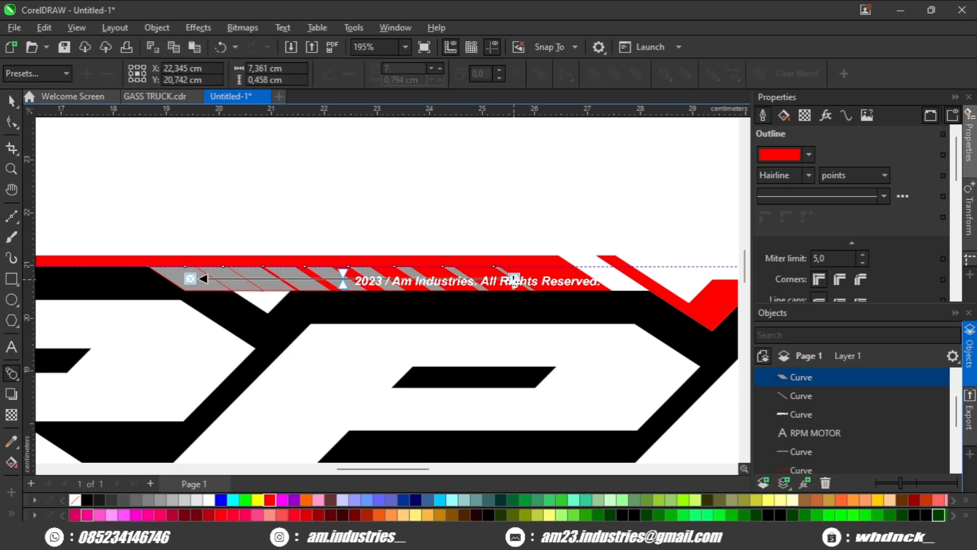
{"action": "scroll", "coordinate": [379, 312], "scroll_direction": "up", "scroll_amount": 1}
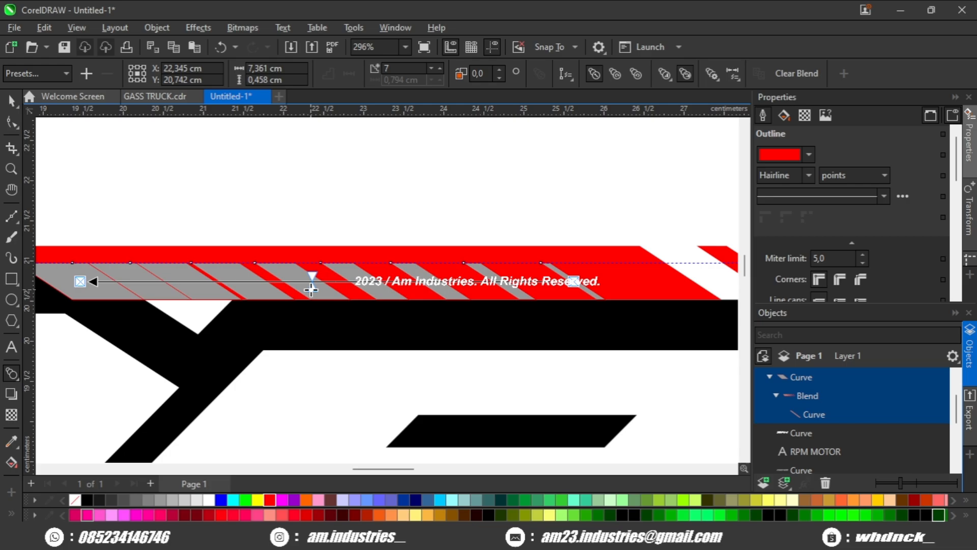
{"action": "left_click_drag", "start_coordinate": [311, 289], "coordinate": [345, 289]}
{"action": "right_click", "coordinate": [75, 499]}
{"action": "left_click", "coordinate": [88, 500]}
{"action": "scroll", "coordinate": [346, 290], "scroll_direction": "down", "scroll_amount": 2}
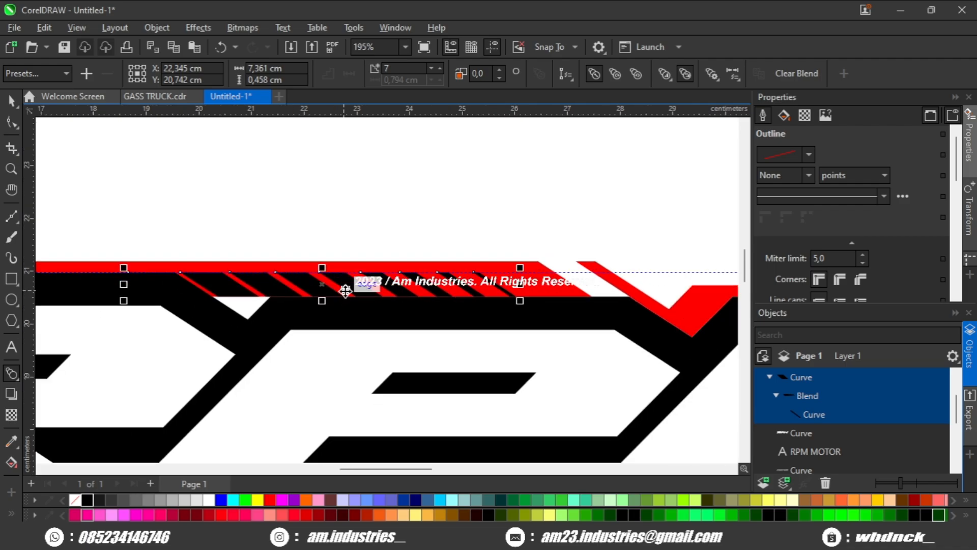
Step: Duplicate the slit blend and move the copy above the logo
{"action": "key", "text": "space"}
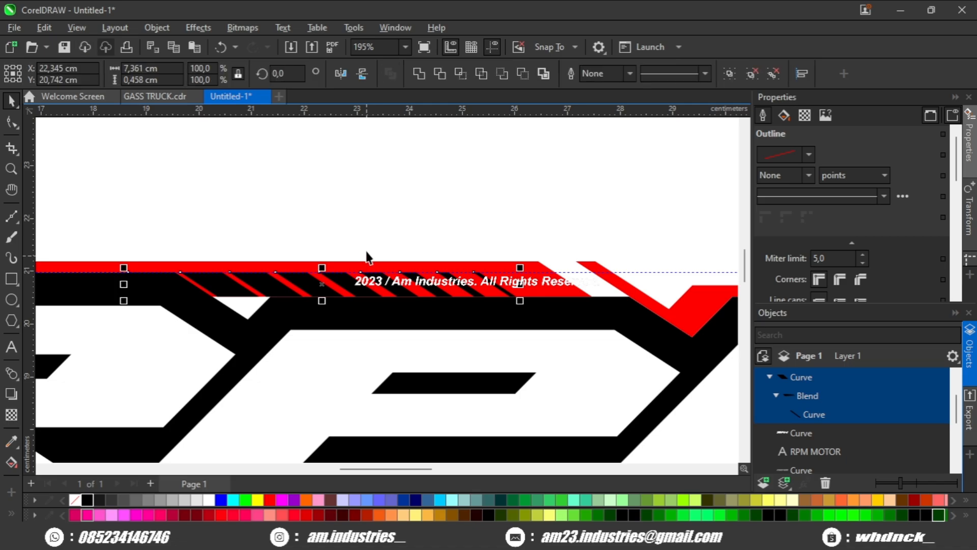
{"action": "left_click", "coordinate": [419, 75]}
{"action": "key", "text": "ctrl+d"}
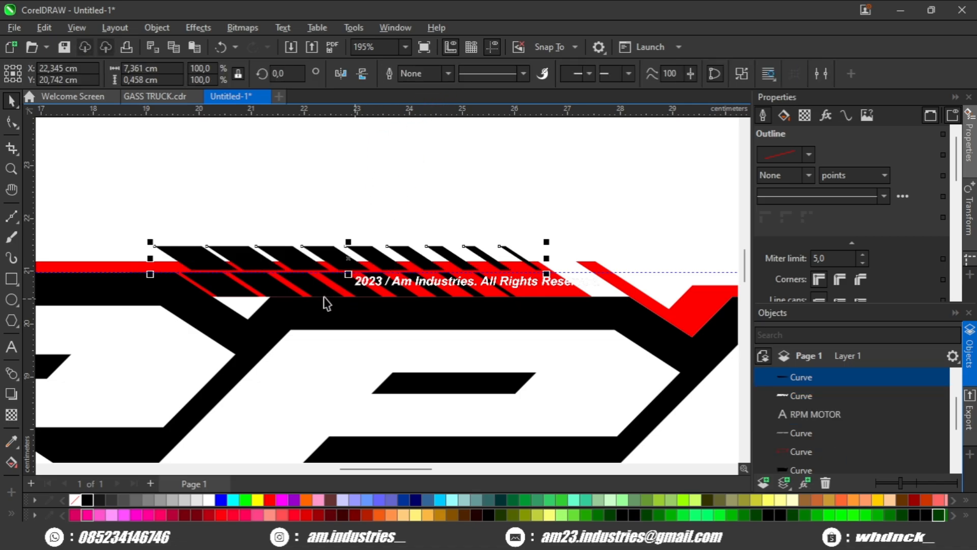
{"action": "left_click_drag", "start_coordinate": [332, 249], "coordinate": [387, 174]}
{"action": "left_click", "coordinate": [357, 289]}
{"action": "scroll", "coordinate": [379, 307], "scroll_direction": "down", "scroll_amount": 4}
{"action": "scroll", "coordinate": [487, 288], "scroll_direction": "up", "scroll_amount": 3}
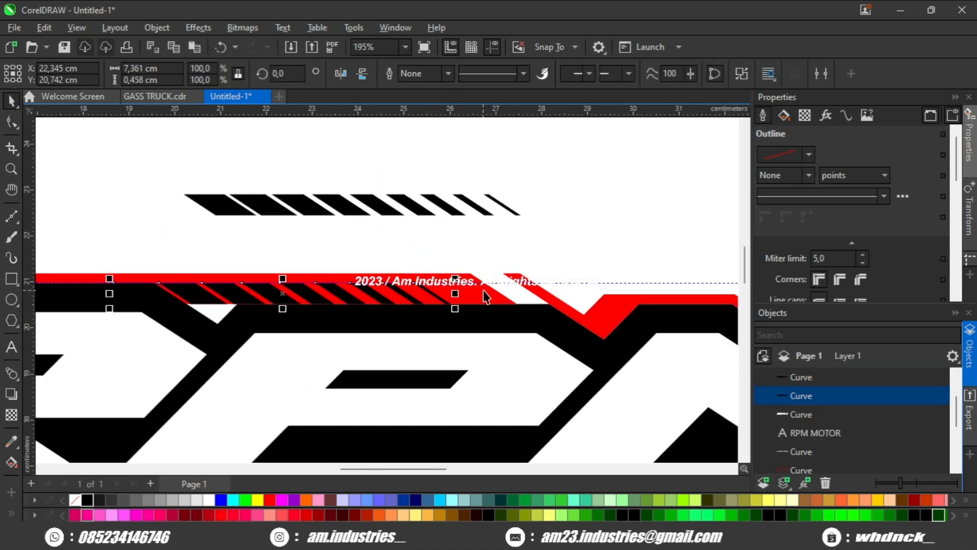
Step: Duplicate the slit row above the logo and move the copy below the logo
{"action": "left_click", "coordinate": [487, 287], "text": "shift"}
{"action": "scroll", "coordinate": [487, 286], "scroll_direction": "down", "scroll_amount": 3}
{"action": "left_click", "coordinate": [549, 276]}
{"action": "scroll", "coordinate": [497, 282], "scroll_direction": "down", "scroll_amount": 3}
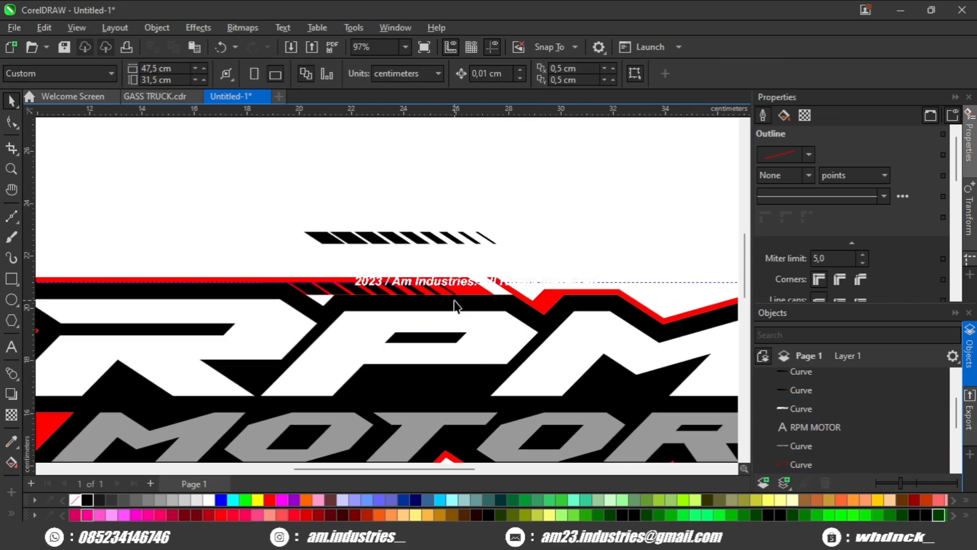
{"action": "scroll", "coordinate": [448, 296], "scroll_direction": "up", "scroll_amount": 2}
{"action": "scroll", "coordinate": [405, 289], "scroll_direction": "up", "scroll_amount": 1}
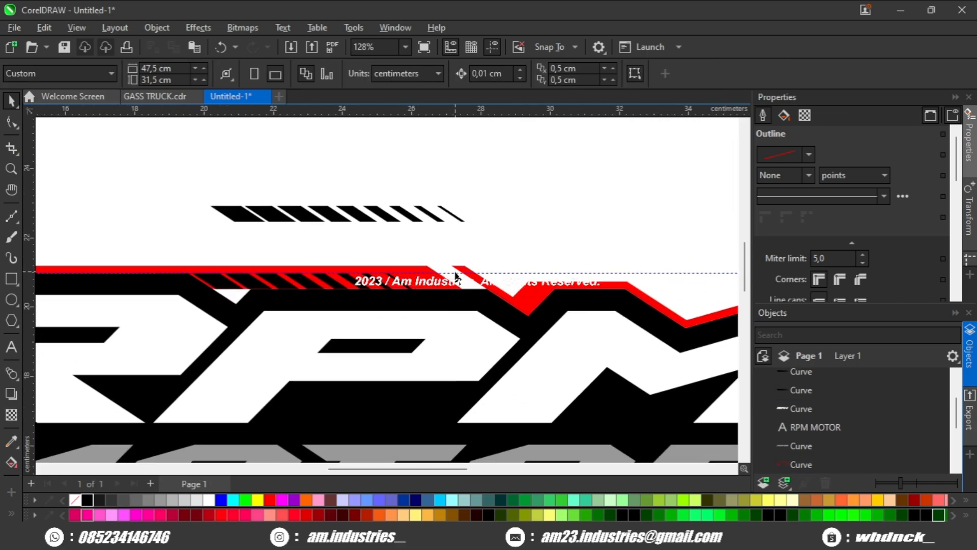
{"action": "left_click", "coordinate": [456, 273]}
{"action": "scroll", "coordinate": [453, 296], "scroll_direction": "down", "scroll_amount": 3}
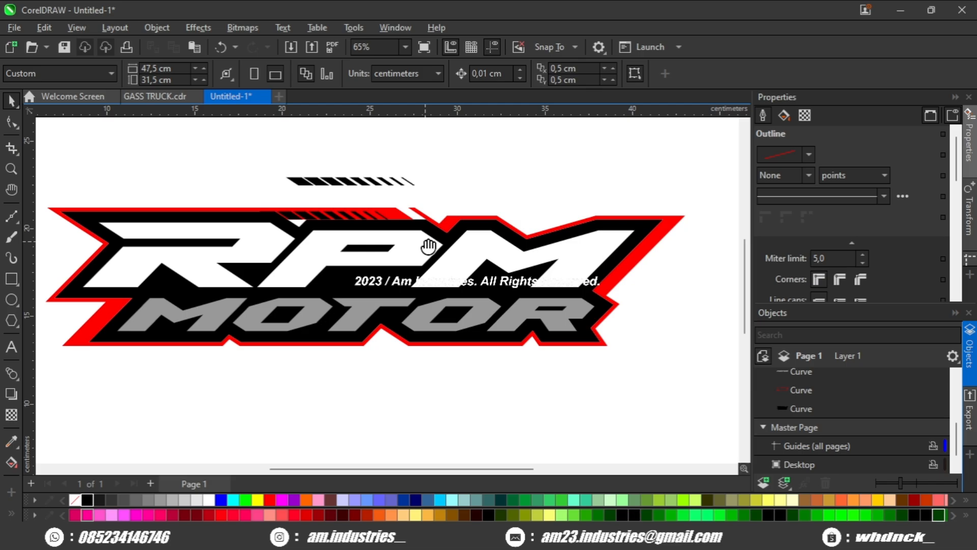
{"action": "left_click_drag", "start_coordinate": [428, 246], "coordinate": [433, 243]}
{"action": "left_click", "coordinate": [361, 178]}
{"action": "key", "text": "ctrl+d"}
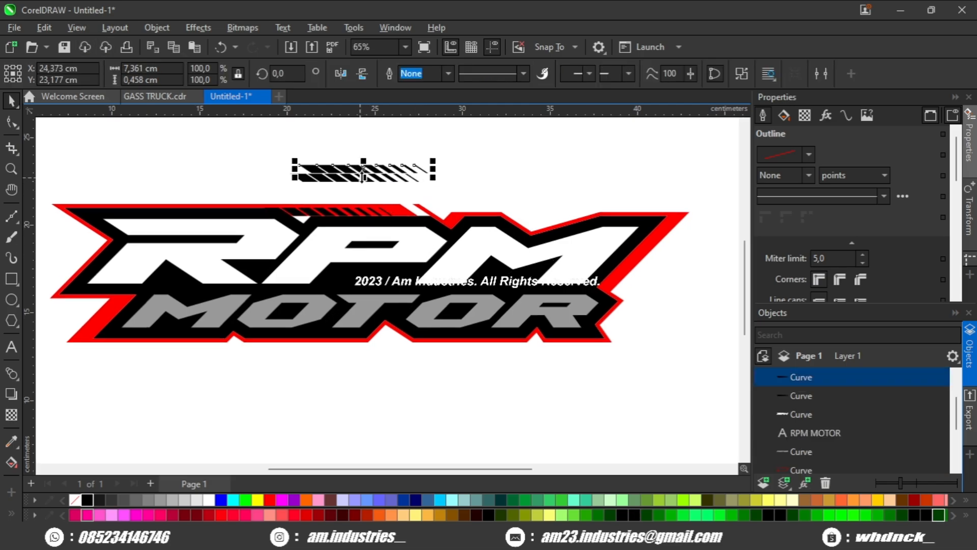
{"action": "left_click_drag", "start_coordinate": [362, 178], "coordinate": [472, 372]}
Step: Mirror the lower slit row both horizontally and vertically
{"action": "scroll", "coordinate": [496, 343], "scroll_direction": "up", "scroll_amount": 3}
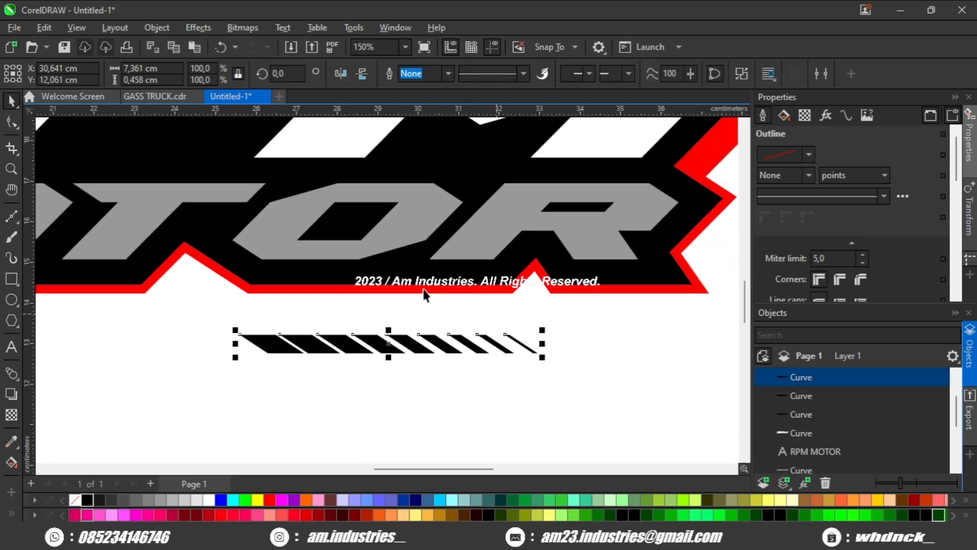
{"action": "scroll", "coordinate": [443, 299], "scroll_direction": "up", "scroll_amount": 2}
{"action": "left_click", "coordinate": [445, 290]}
{"action": "left_click_drag", "start_coordinate": [425, 309], "coordinate": [430, 302]}
{"action": "left_click", "coordinate": [429, 301]}
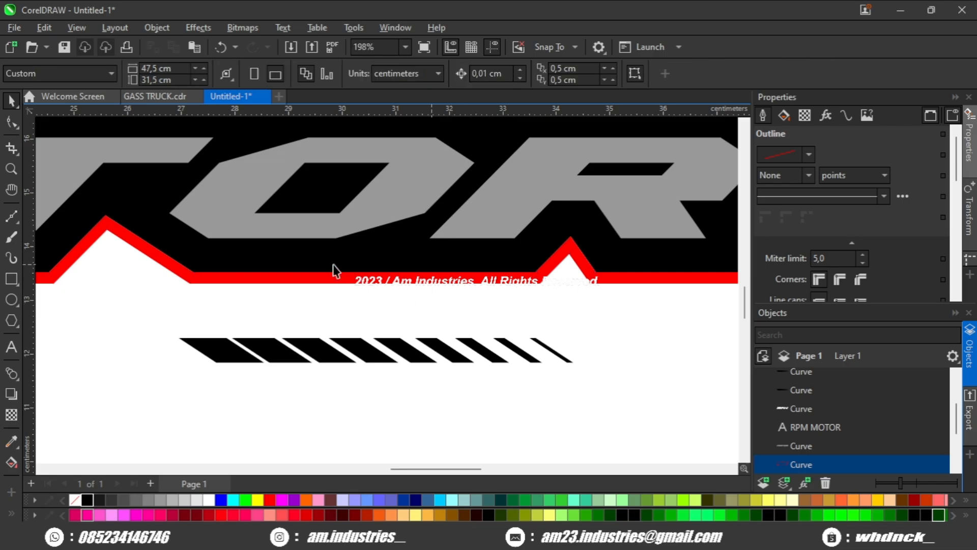
{"action": "left_click", "coordinate": [323, 279]}
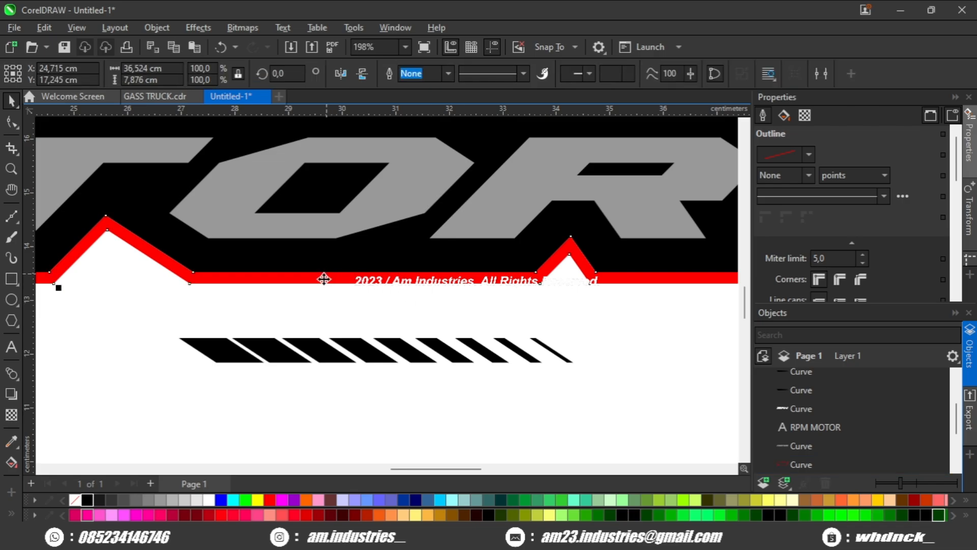
{"action": "left_click", "coordinate": [361, 76]}
{"action": "left_click", "coordinate": [347, 74]}
{"action": "scroll", "coordinate": [440, 297], "scroll_direction": "down", "scroll_amount": 3}
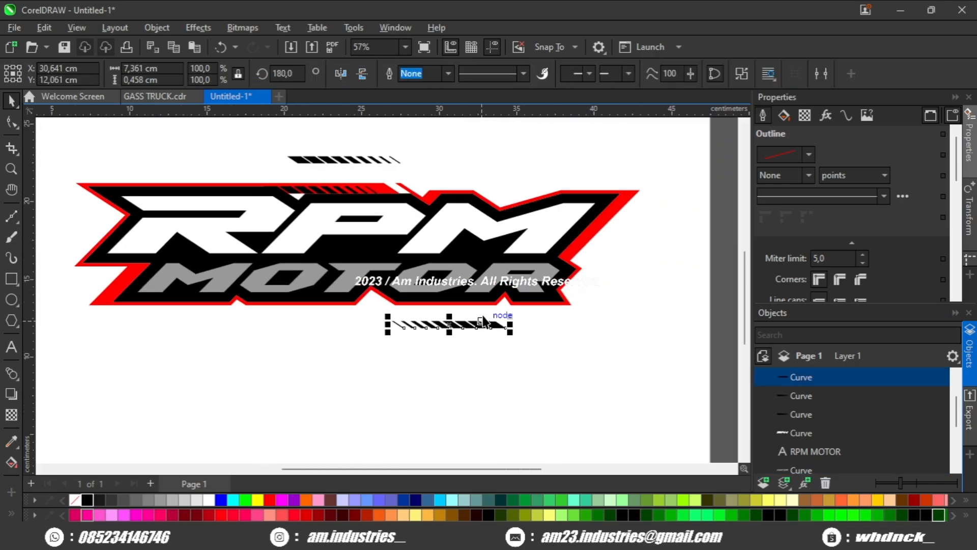
Step: Position, stretch and skew the lower slit row along the red outline's bottom edge
{"action": "scroll", "coordinate": [448, 300], "scroll_direction": "up", "scroll_amount": 2}
{"action": "scroll", "coordinate": [404, 311], "scroll_direction": "up", "scroll_amount": 5}
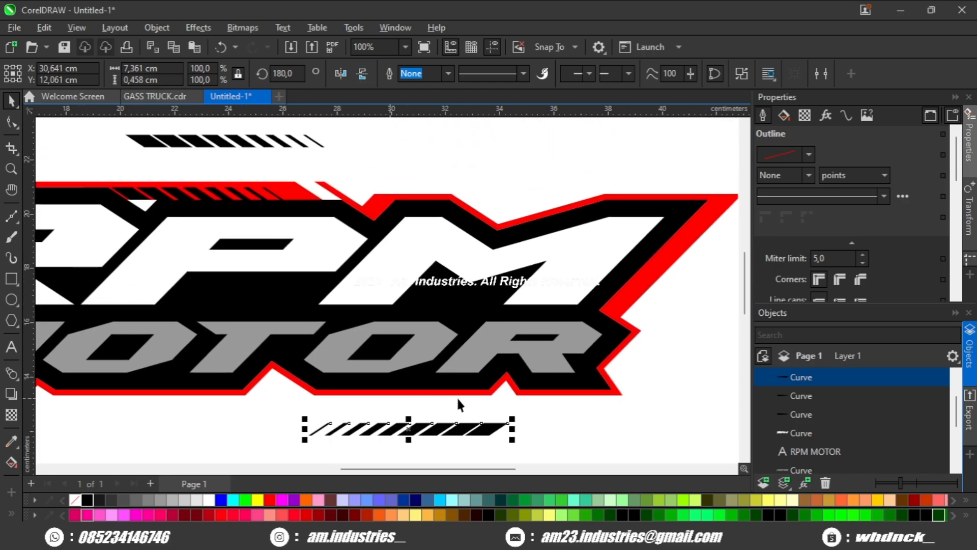
{"action": "left_click_drag", "start_coordinate": [522, 332], "coordinate": [481, 290]}
{"action": "scroll", "coordinate": [491, 300], "scroll_direction": "up", "scroll_amount": 1}
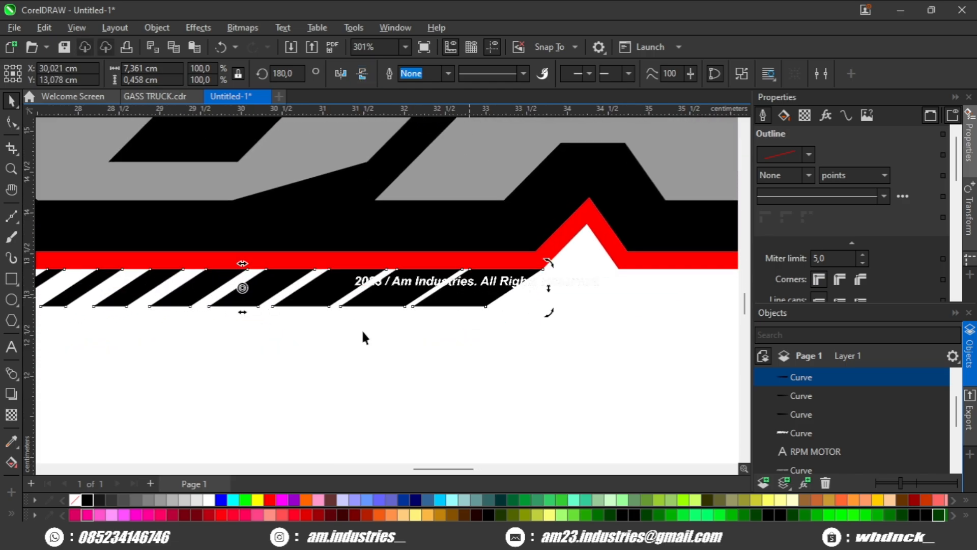
{"action": "scroll", "coordinate": [240, 301], "scroll_direction": "up", "scroll_amount": 3}
{"action": "left_click_drag", "start_coordinate": [240, 301], "coordinate": [270, 310]}
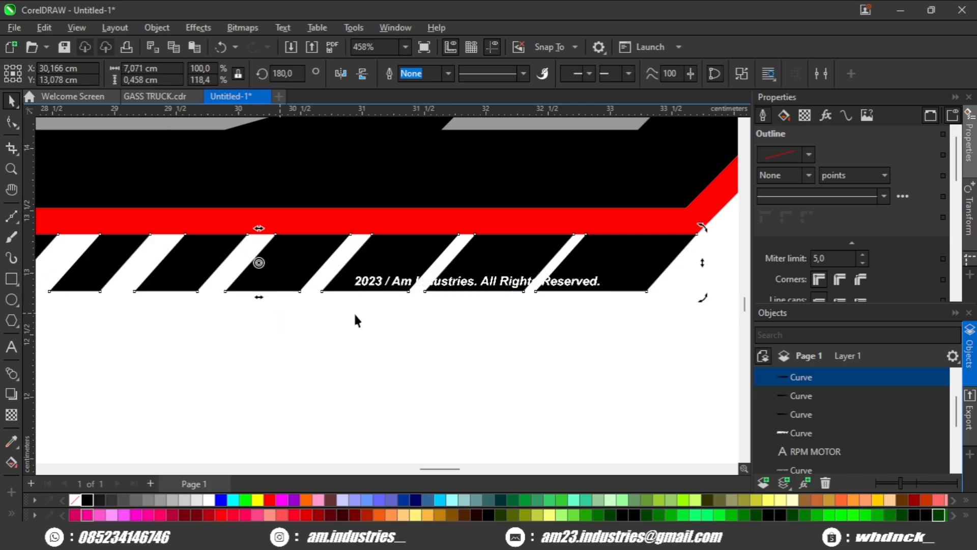
{"action": "left_click_drag", "start_coordinate": [462, 256], "coordinate": [319, 320]}
{"action": "left_click_drag", "start_coordinate": [554, 300], "coordinate": [621, 227]}
{"action": "left_click", "coordinate": [571, 249]}
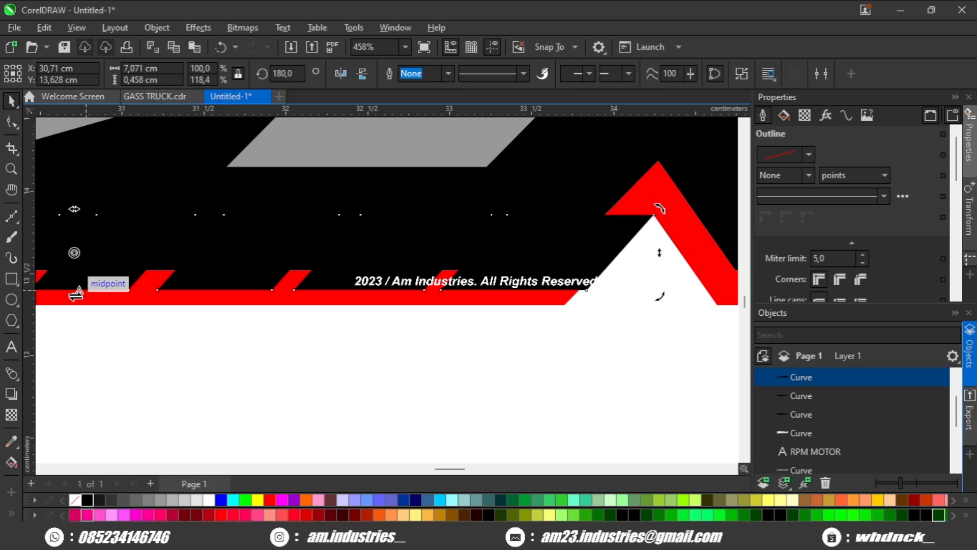
{"action": "left_click_drag", "start_coordinate": [75, 295], "coordinate": [64, 297]}
{"action": "scroll", "coordinate": [319, 311], "scroll_direction": "down", "scroll_amount": 2}
{"action": "left_click", "coordinate": [376, 317]}
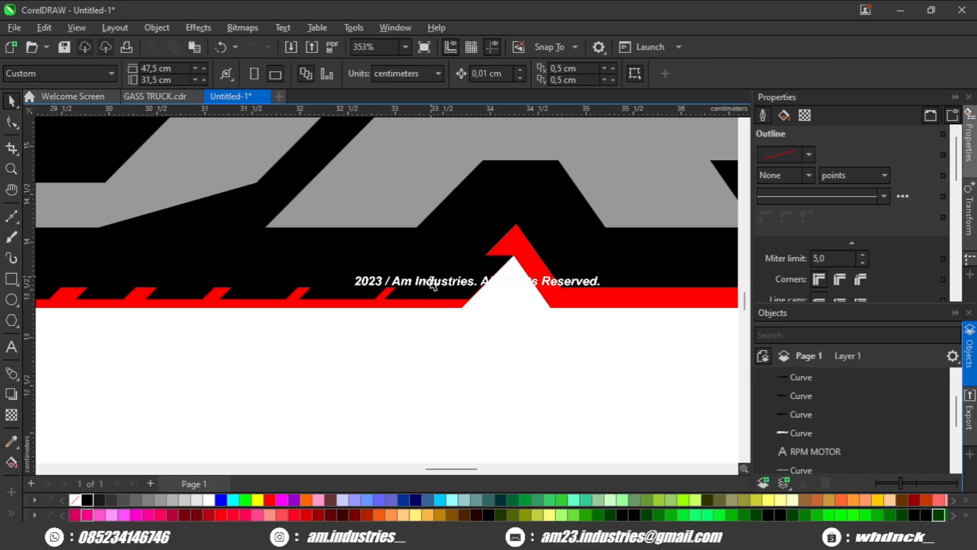
Step: Move the lower slit row just below the red outline's bottom band
{"action": "left_click_drag", "start_coordinate": [455, 283], "coordinate": [391, 373]}
{"action": "left_click_drag", "start_coordinate": [448, 346], "coordinate": [490, 327]}
{"action": "key", "text": "Escape"}
{"action": "scroll", "coordinate": [490, 327], "scroll_direction": "down", "scroll_amount": 4}
{"action": "left_click", "coordinate": [502, 320]}
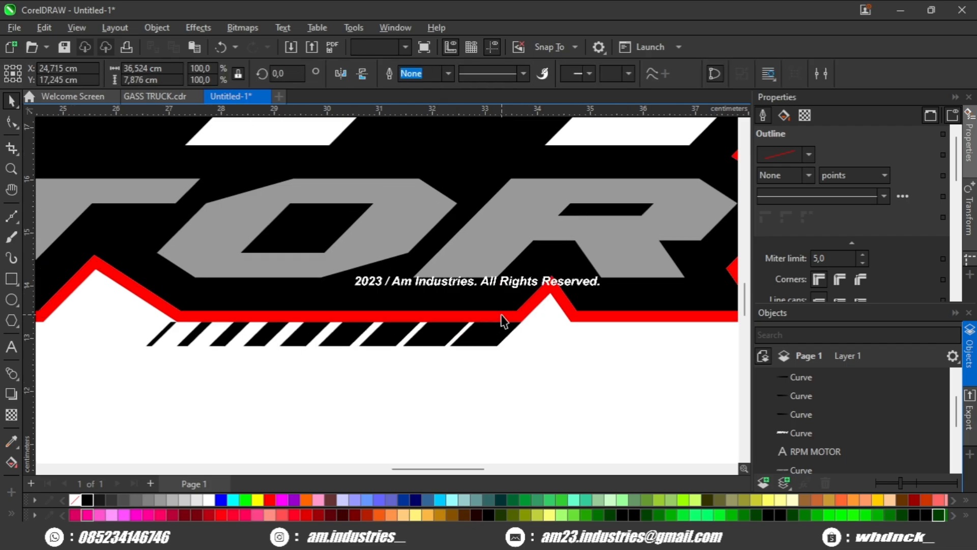
{"action": "scroll", "coordinate": [405, 327], "scroll_direction": "down", "scroll_amount": 3}
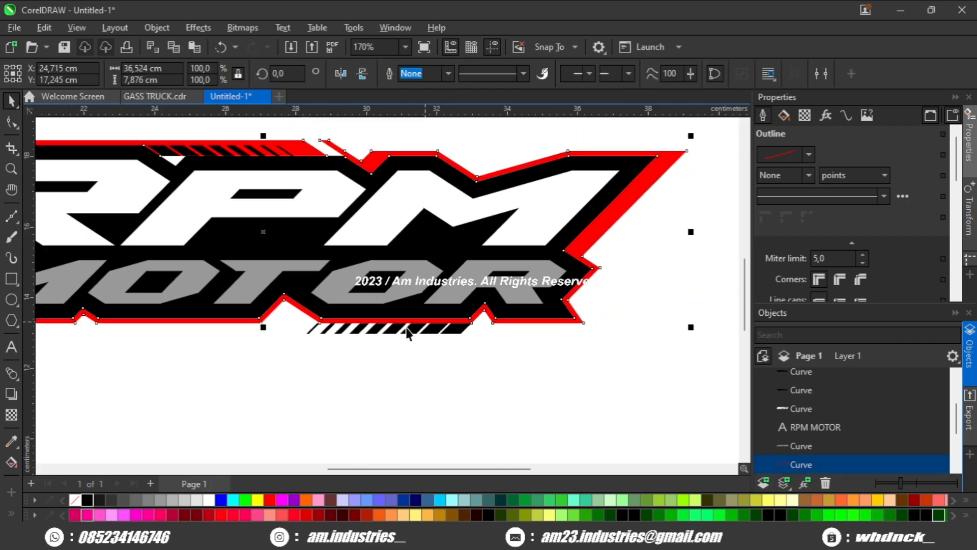
{"action": "left_click", "coordinate": [12, 122]}
{"action": "scroll", "coordinate": [305, 295], "scroll_direction": "up", "scroll_amount": 2}
{"action": "scroll", "coordinate": [506, 396], "scroll_direction": "down", "scroll_amount": 2}
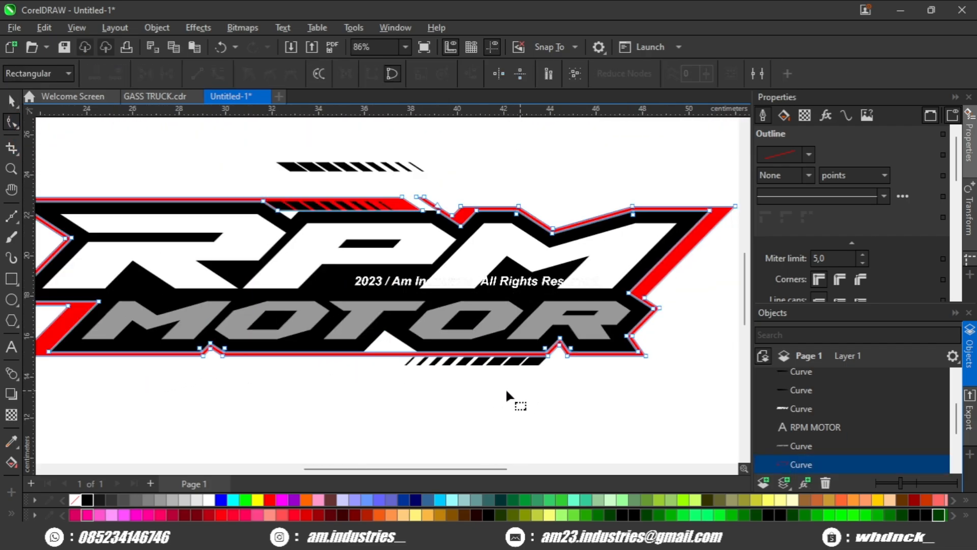
Step: Add nodes to the red outline's bottom edge above the lower slit row and pull one down to the row's lower left corner
{"action": "scroll", "coordinate": [551, 386], "scroll_direction": "up", "scroll_amount": 3}
{"action": "scroll", "coordinate": [562, 371], "scroll_direction": "up", "scroll_amount": 3}
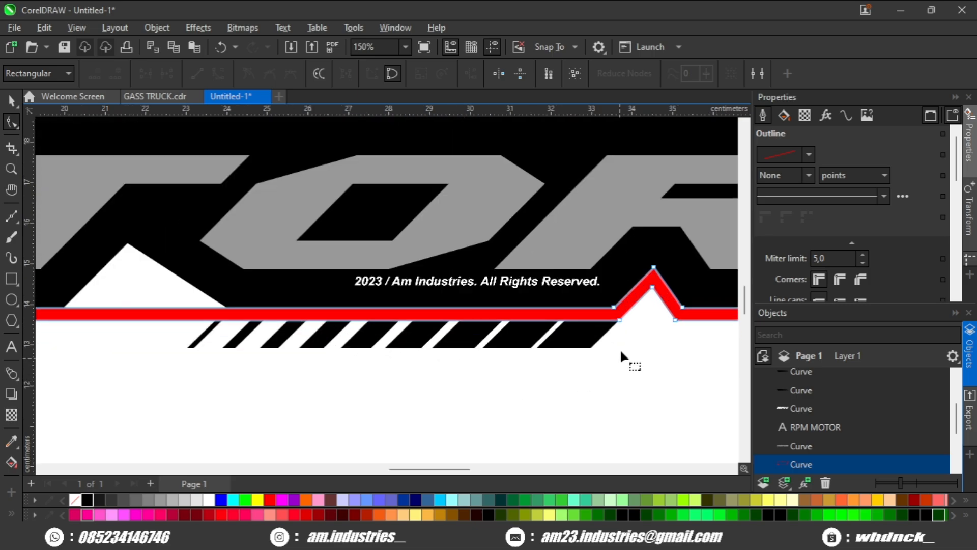
{"action": "scroll", "coordinate": [617, 338], "scroll_direction": "up", "scroll_amount": 2}
{"action": "left_click_drag", "start_coordinate": [471, 335], "coordinate": [716, 350]}
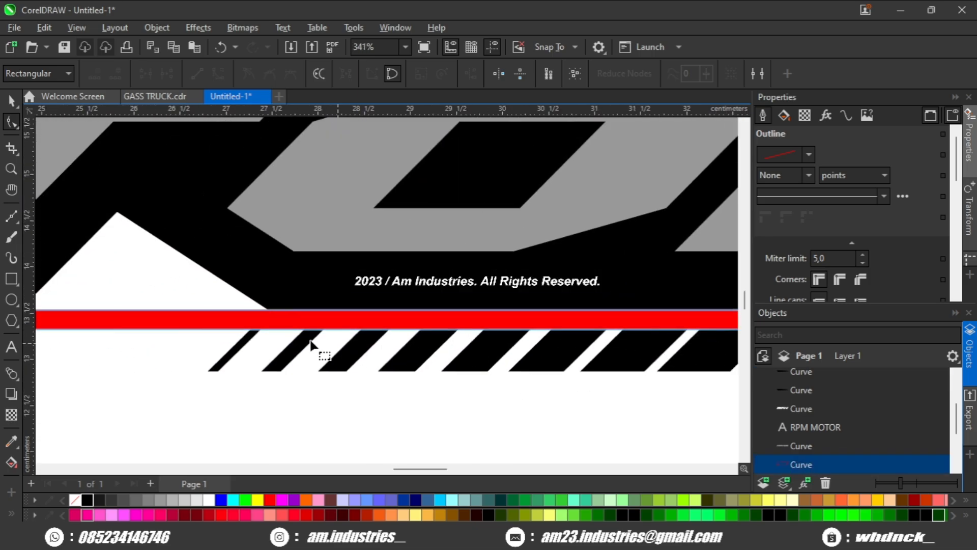
{"action": "scroll", "coordinate": [307, 339], "scroll_direction": "up", "scroll_amount": 2}
{"action": "left_click", "coordinate": [248, 327]}
{"action": "left_click", "coordinate": [265, 324]}
{"action": "left_click", "coordinate": [263, 327]}
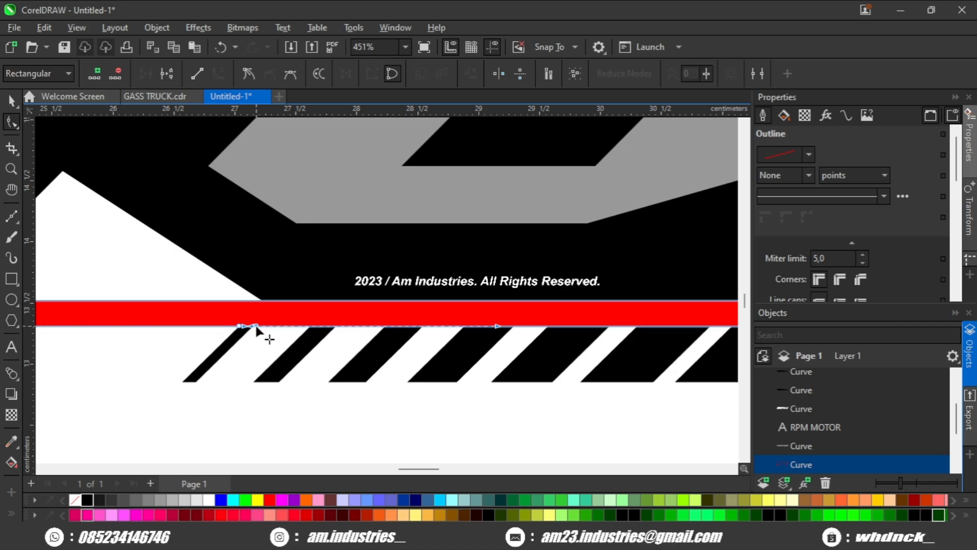
{"action": "left_click", "coordinate": [256, 325]}
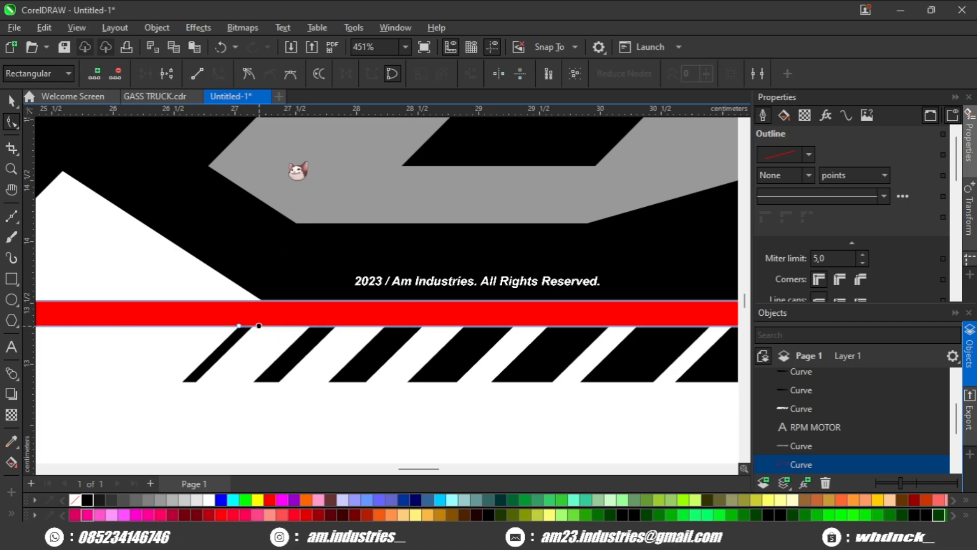
{"action": "left_click", "coordinate": [208, 326]}
{"action": "left_click", "coordinate": [207, 329]}
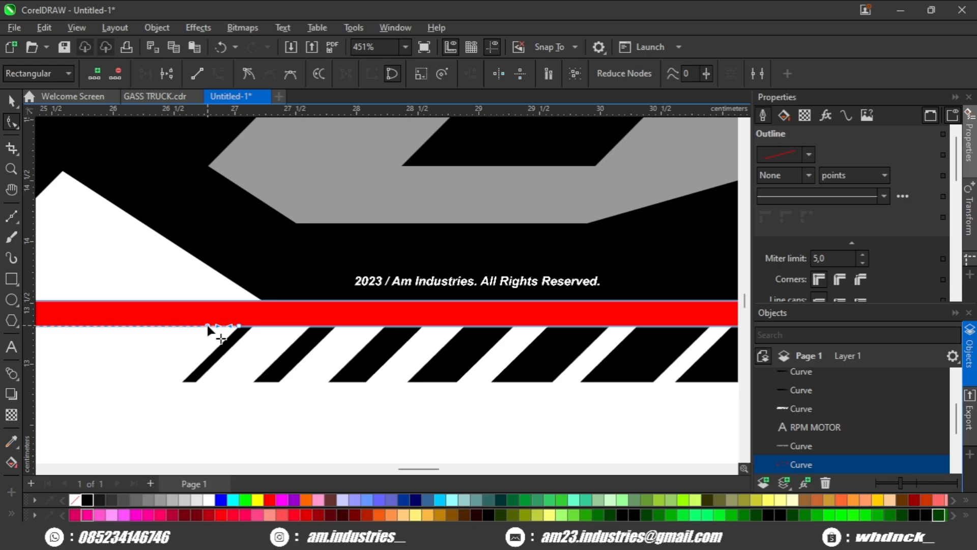
{"action": "left_click", "coordinate": [207, 317]}
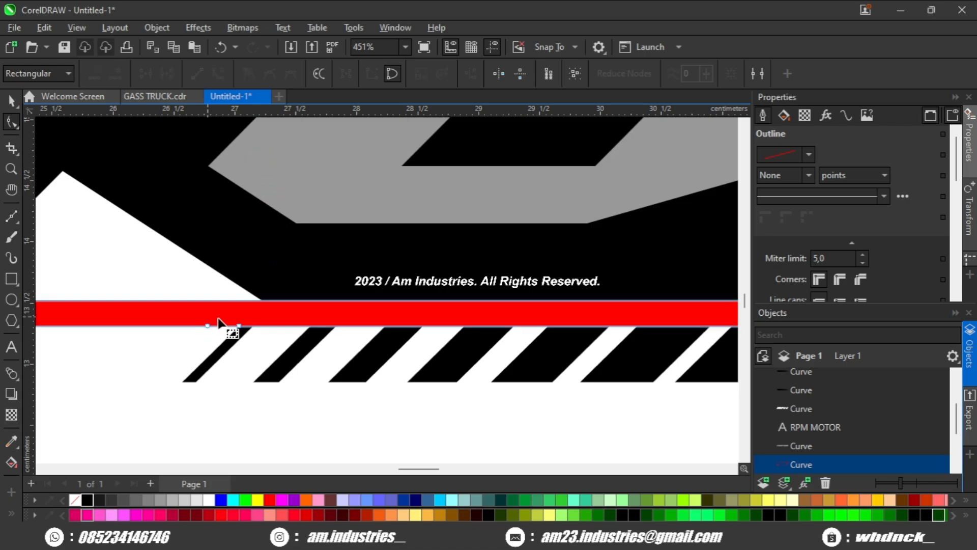
{"action": "left_click", "coordinate": [206, 331]}
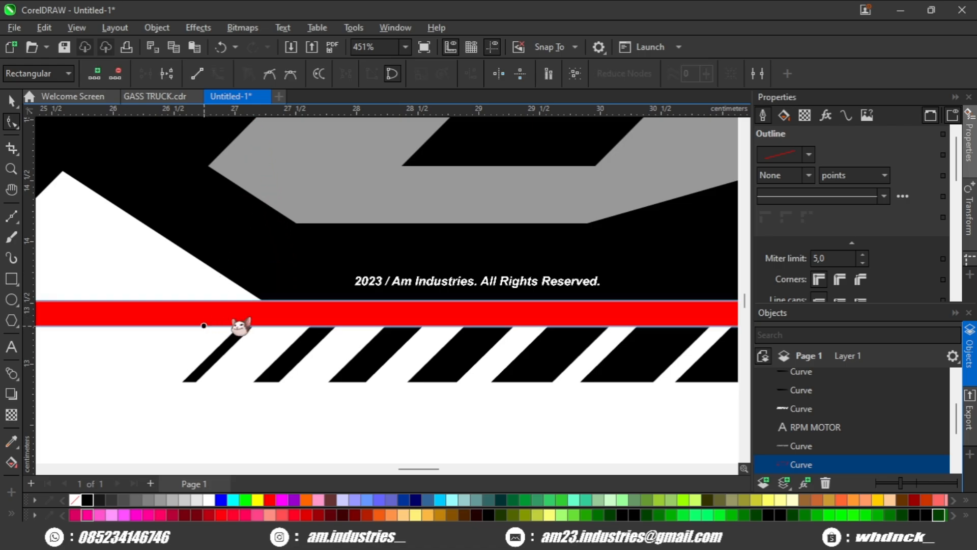
{"action": "left_click", "coordinate": [262, 320]}
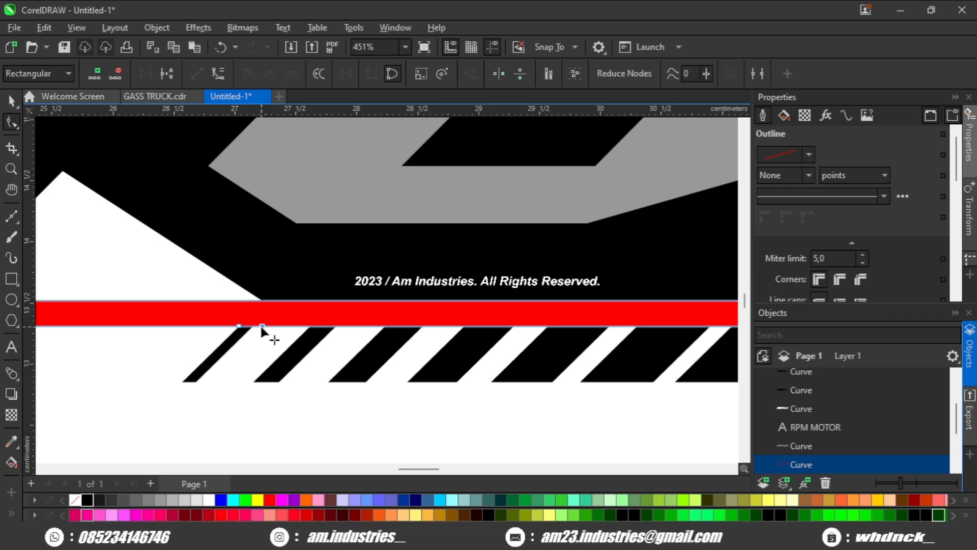
{"action": "left_click_drag", "start_coordinate": [262, 325], "coordinate": [182, 380]}
Step: Move the red outline's new nodes so its bottom band drops down and encloses the lower slit row
{"action": "scroll", "coordinate": [191, 379], "scroll_direction": "down", "scroll_amount": 3}
{"action": "left_click_drag", "start_coordinate": [483, 364], "coordinate": [211, 341]}
{"action": "scroll", "coordinate": [458, 338], "scroll_direction": "up", "scroll_amount": 4}
{"action": "left_click_drag", "start_coordinate": [413, 322], "coordinate": [327, 348]}
{"action": "scroll", "coordinate": [382, 387], "scroll_direction": "down", "scroll_amount": 2}
{"action": "key", "text": "space"}
{"action": "scroll", "coordinate": [366, 370], "scroll_direction": "up", "scroll_amount": 1}
{"action": "left_click_drag", "start_coordinate": [371, 324], "coordinate": [402, 317]}
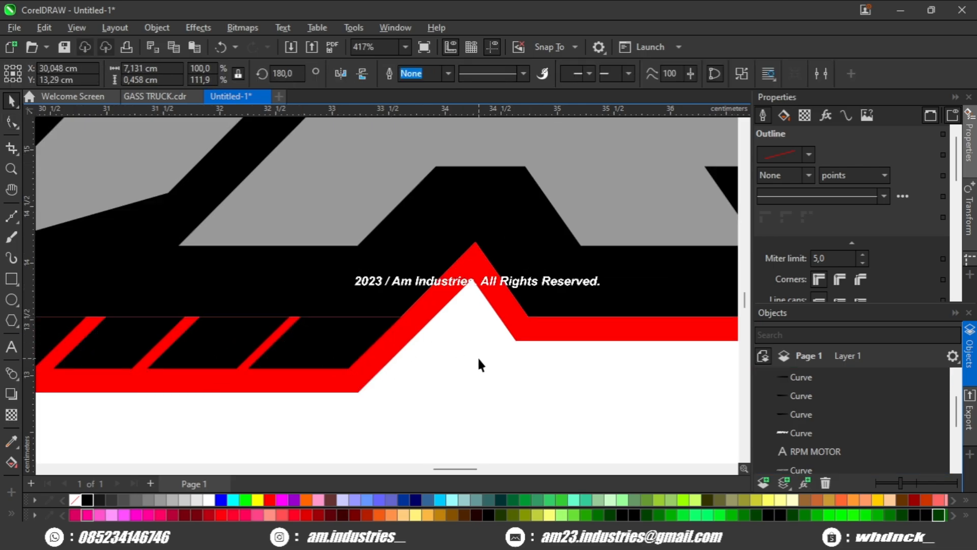
{"action": "left_click", "coordinate": [478, 356]}
{"action": "scroll", "coordinate": [477, 356], "scroll_direction": "down", "scroll_amount": 4}
{"action": "left_click_drag", "start_coordinate": [477, 356], "coordinate": [564, 355]}
{"action": "scroll", "coordinate": [481, 362], "scroll_direction": "up", "scroll_amount": 1}
{"action": "scroll", "coordinate": [480, 361], "scroll_direction": "up", "scroll_amount": 1}
{"action": "left_click_drag", "start_coordinate": [469, 362], "coordinate": [503, 362]}
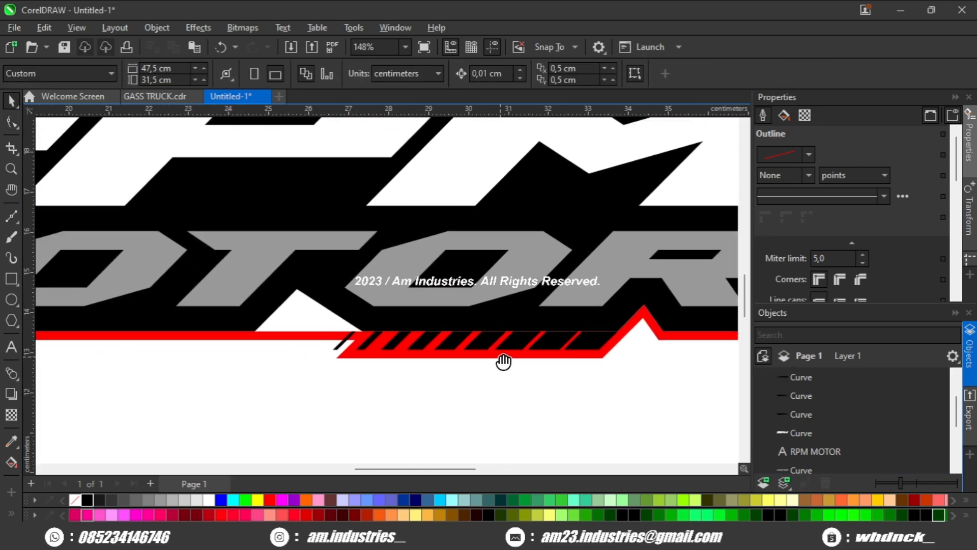
Step: Slant the left end of the red outline's lowered section by moving its corner nodes
{"action": "scroll", "coordinate": [429, 351], "scroll_direction": "up", "scroll_amount": 1}
{"action": "left_click_drag", "start_coordinate": [429, 350], "coordinate": [444, 347]}
{"action": "scroll", "coordinate": [373, 355], "scroll_direction": "up", "scroll_amount": 1}
{"action": "left_click", "coordinate": [374, 361]}
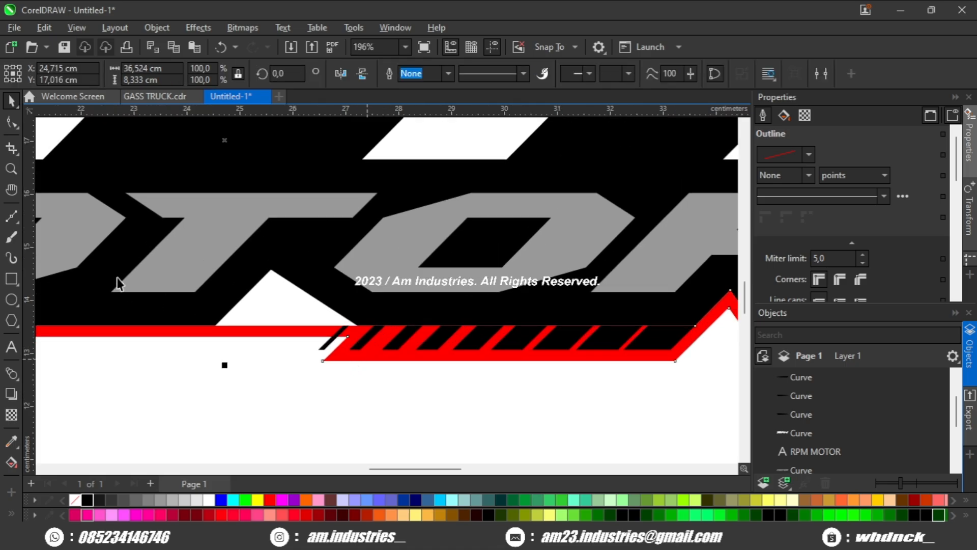
{"action": "left_click", "coordinate": [11, 122]}
{"action": "scroll", "coordinate": [409, 340], "scroll_direction": "up", "scroll_amount": 1}
{"action": "left_click_drag", "start_coordinate": [431, 306], "coordinate": [327, 367]}
{"action": "left_click_drag", "start_coordinate": [374, 316], "coordinate": [338, 326]}
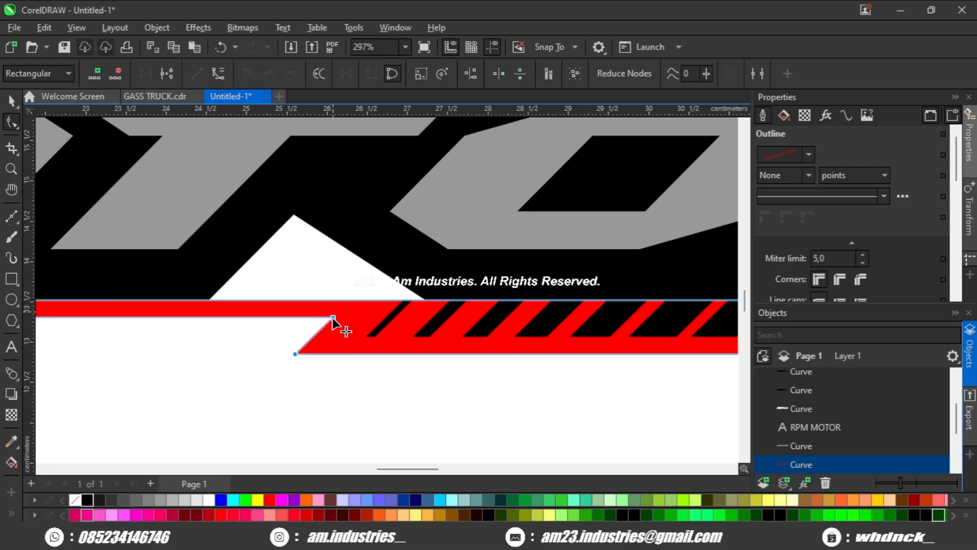
{"action": "key", "text": "space"}
{"action": "left_click", "coordinate": [331, 381]}
{"action": "scroll", "coordinate": [332, 381], "scroll_direction": "down", "scroll_amount": 1}
{"action": "scroll", "coordinate": [332, 380], "scroll_direction": "down", "scroll_amount": 2}
{"action": "scroll", "coordinate": [333, 377], "scroll_direction": "up", "scroll_amount": 1}
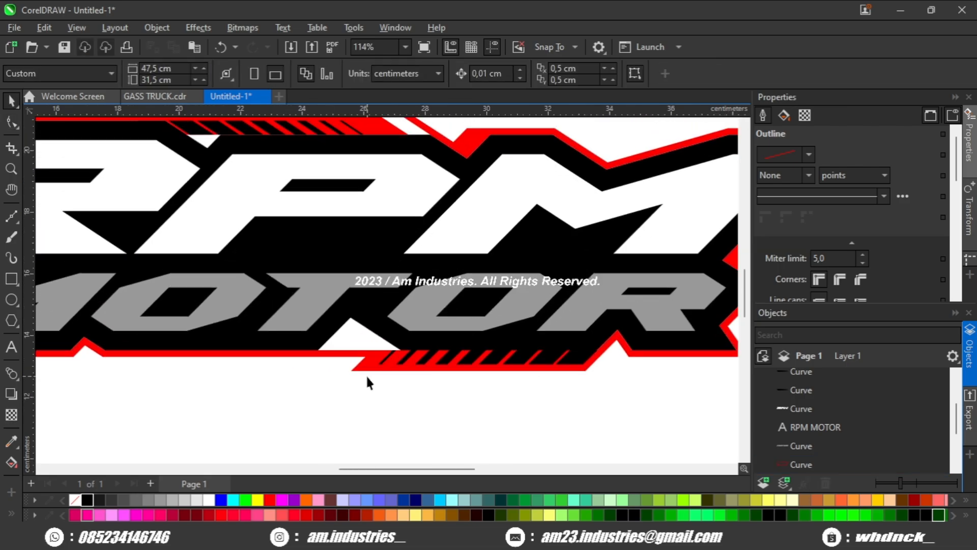
{"action": "scroll", "coordinate": [367, 383], "scroll_direction": "down", "scroll_amount": 1}
{"action": "scroll", "coordinate": [285, 349], "scroll_direction": "up", "scroll_amount": 2}
{"action": "scroll", "coordinate": [339, 354], "scroll_direction": "down", "scroll_amount": 1}
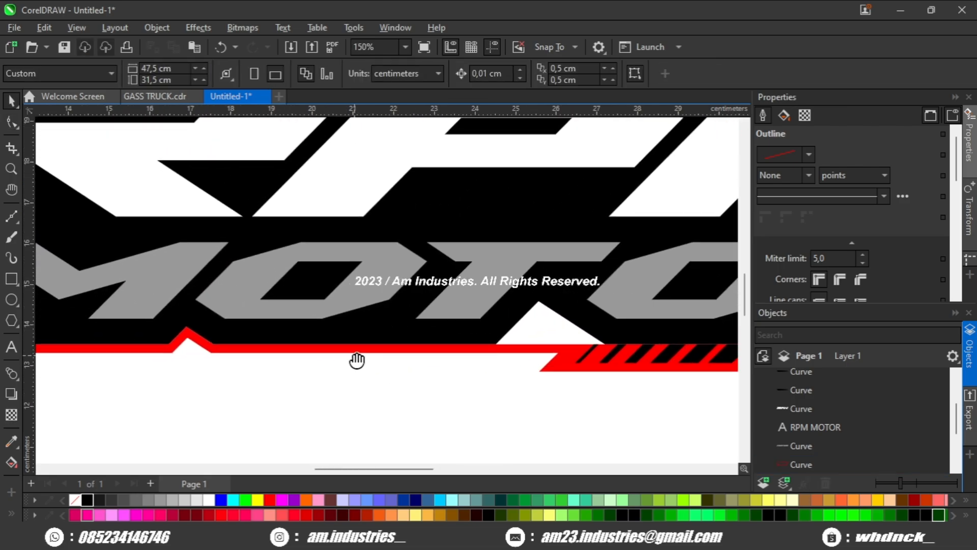
Step: Draw a thin rectangle, skew it into a slanted black slit along the red peak's slope, and convert it to curves
{"action": "scroll", "coordinate": [356, 356], "scroll_direction": "up", "scroll_amount": 3}
{"action": "left_click", "coordinate": [12, 278]}
{"action": "scroll", "coordinate": [181, 356], "scroll_direction": "up", "scroll_amount": 2}
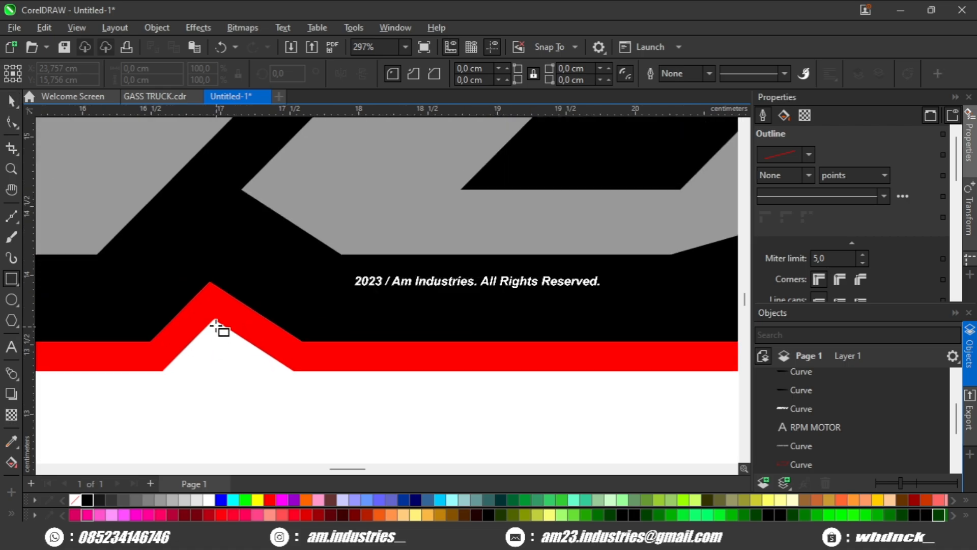
{"action": "left_click_drag", "start_coordinate": [293, 371], "coordinate": [313, 350]}
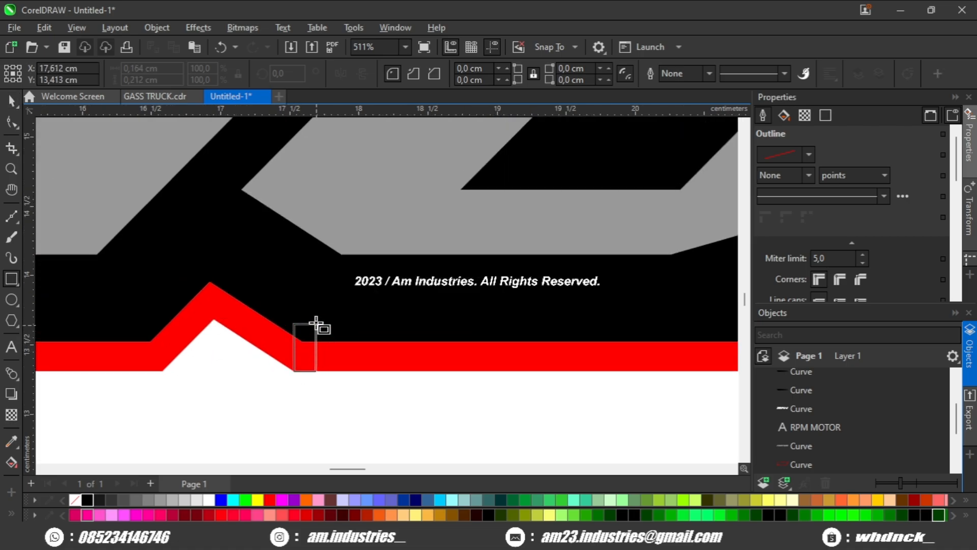
{"action": "left_click_drag", "start_coordinate": [315, 289], "coordinate": [114, 276]}
{"action": "scroll", "coordinate": [303, 311], "scroll_direction": "up", "scroll_amount": 2}
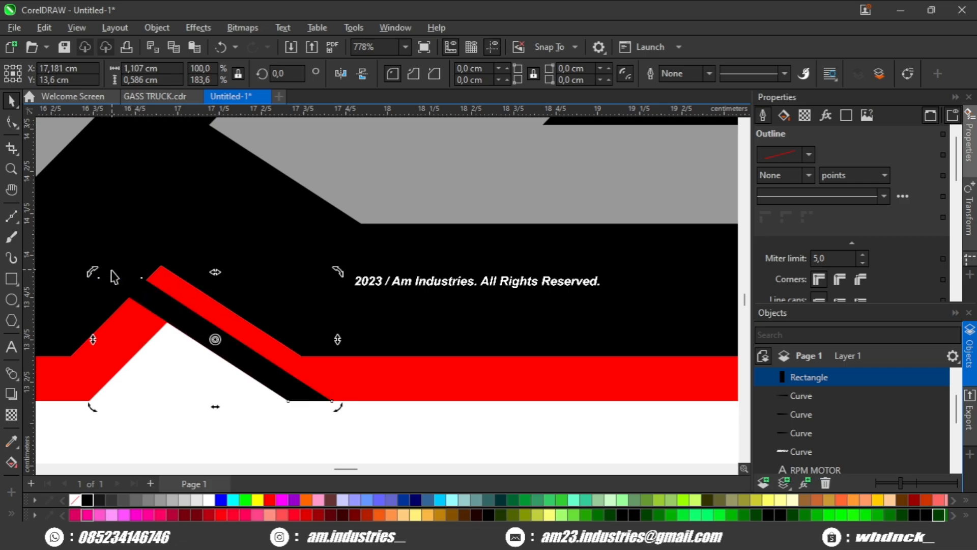
{"action": "scroll", "coordinate": [200, 326], "scroll_direction": "down", "scroll_amount": 2}
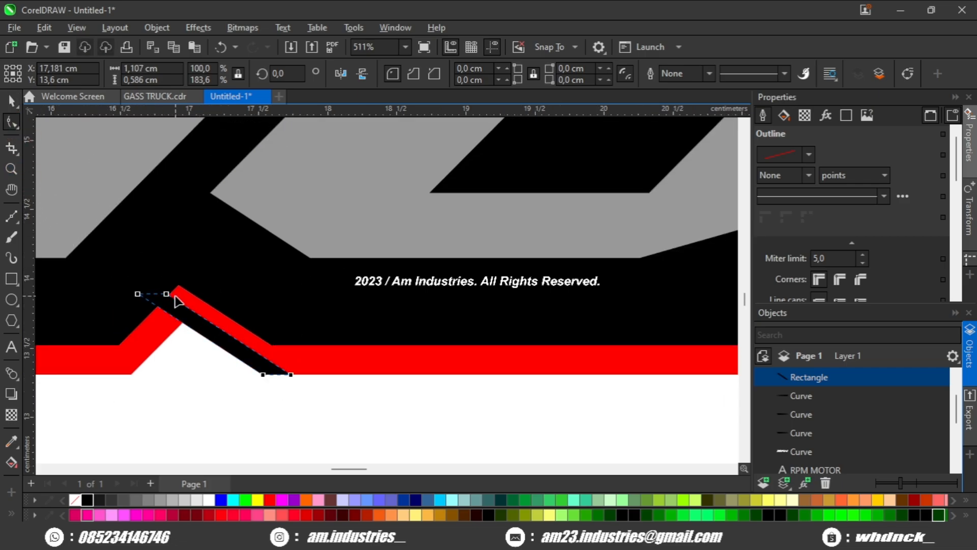
{"action": "key", "text": "ctrl+q"}
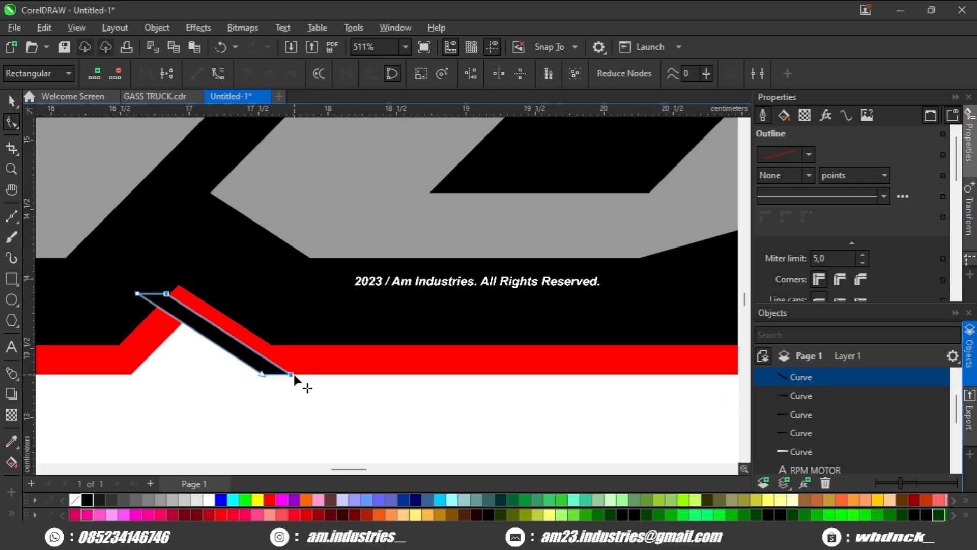
Step: Reshape the new slit's end node and move the slit below the red outline
{"action": "left_click", "coordinate": [166, 294]}
{"action": "left_click_drag", "start_coordinate": [291, 374], "coordinate": [519, 401]}
{"action": "scroll", "coordinate": [325, 375], "scroll_direction": "down", "scroll_amount": 2}
{"action": "key", "text": "space"}
{"action": "left_click", "coordinate": [284, 360]}
{"action": "scroll", "coordinate": [283, 360], "scroll_direction": "down", "scroll_amount": 1}
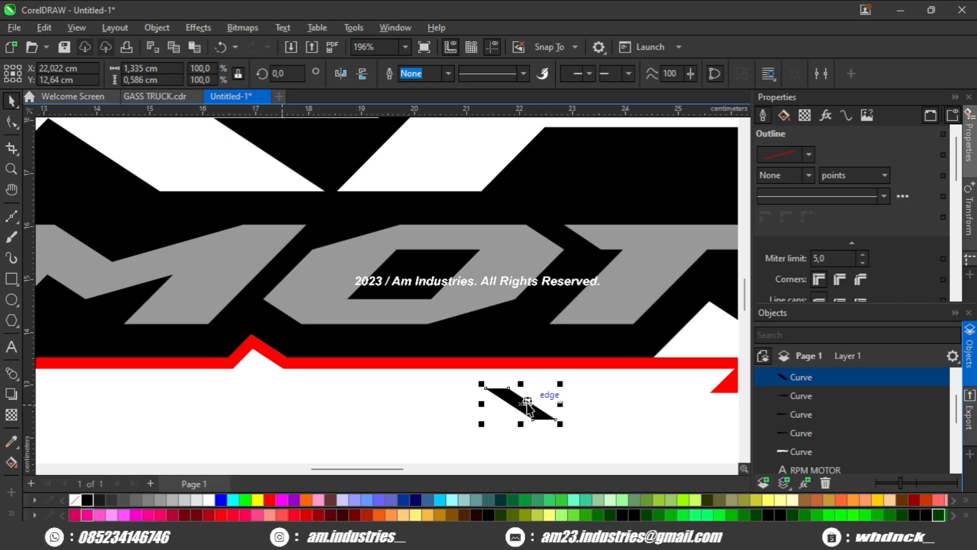
{"action": "scroll", "coordinate": [519, 402], "scroll_direction": "down", "scroll_amount": 2}
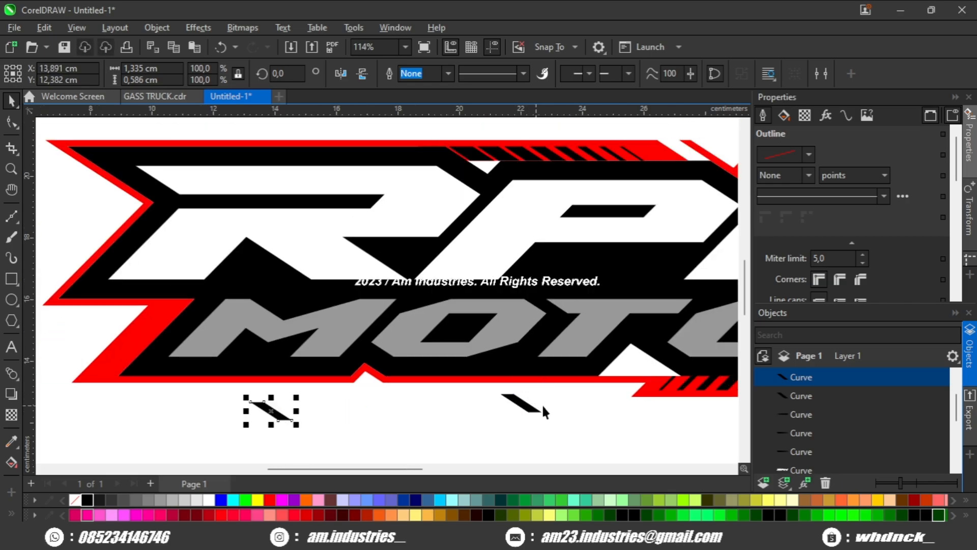
Step: Position the slanted slit just below the red outline's small peak, aligned with its right slope
{"action": "left_click", "coordinate": [537, 405]}
{"action": "scroll", "coordinate": [532, 405], "scroll_direction": "up", "scroll_amount": 2}
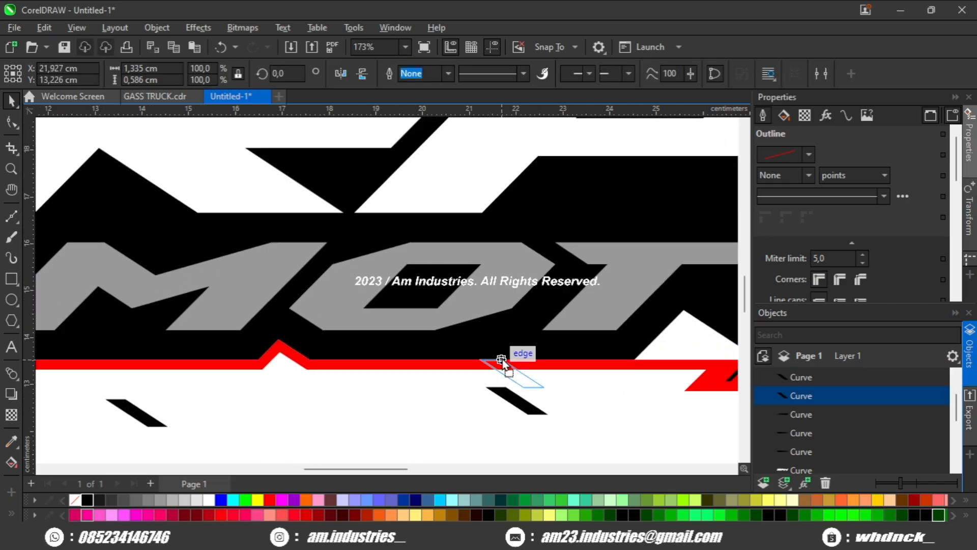
{"action": "left_click_drag", "start_coordinate": [493, 359], "coordinate": [492, 359]}
{"action": "left_click", "coordinate": [424, 391]}
{"action": "scroll", "coordinate": [437, 392], "scroll_direction": "down", "scroll_amount": 3}
{"action": "left_click_drag", "start_coordinate": [472, 391], "coordinate": [503, 396]}
{"action": "scroll", "coordinate": [457, 392], "scroll_direction": "up", "scroll_amount": 2}
{"action": "scroll", "coordinate": [446, 384], "scroll_direction": "up", "scroll_amount": 2}
{"action": "left_click", "coordinate": [446, 382]}
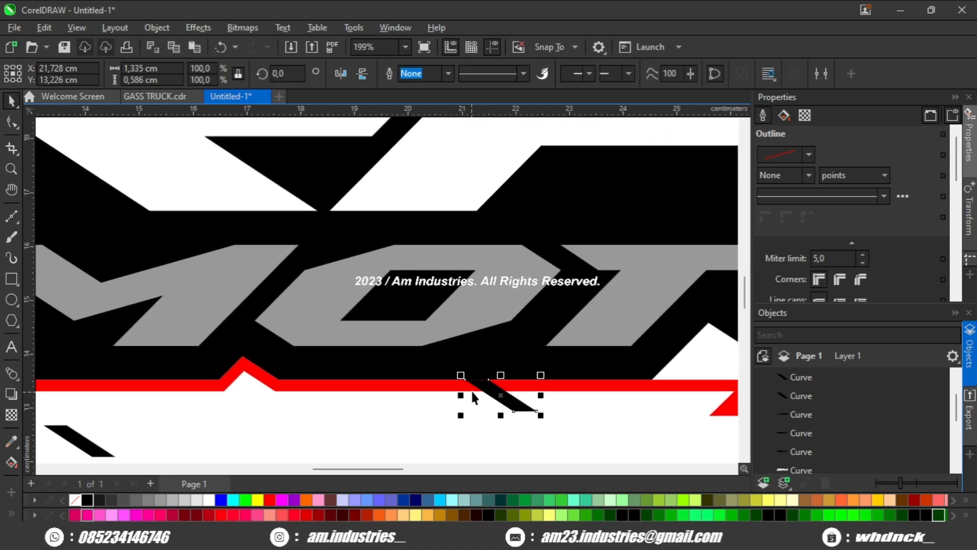
{"action": "left_click_drag", "start_coordinate": [355, 394], "coordinate": [268, 378]}
{"action": "scroll", "coordinate": [300, 385], "scroll_direction": "up", "scroll_amount": 2}
{"action": "scroll", "coordinate": [343, 378], "scroll_direction": "down", "scroll_amount": 2}
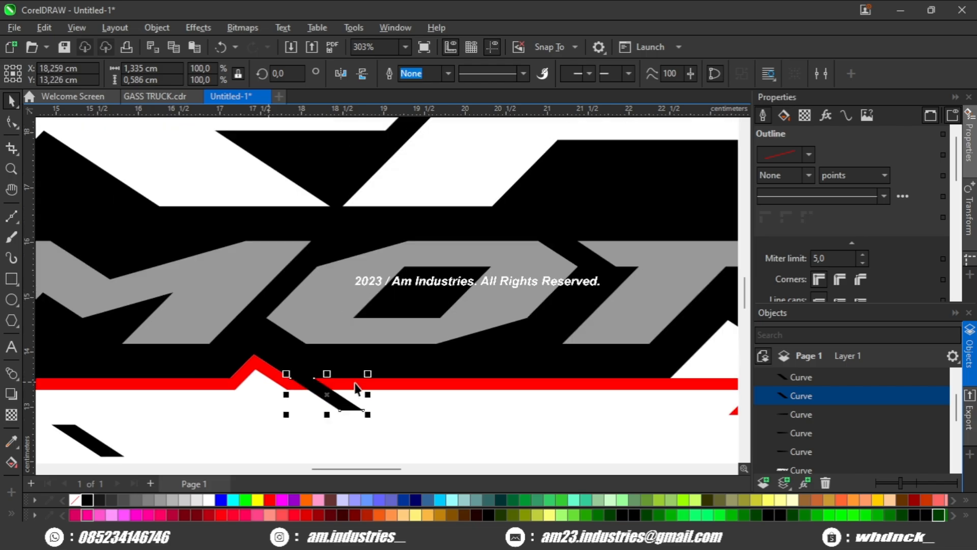
{"action": "left_click", "coordinate": [359, 383], "text": "shift"}
Step: Adjust the node at the left end of the red outline's lowered section
{"action": "scroll", "coordinate": [367, 365], "scroll_direction": "down", "scroll_amount": 3}
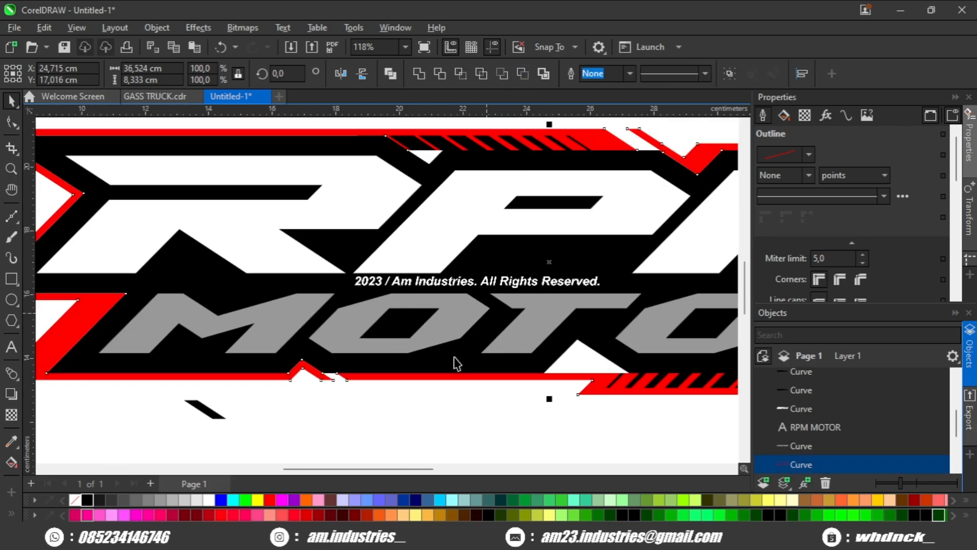
{"action": "scroll", "coordinate": [410, 396], "scroll_direction": "down", "scroll_amount": 3}
{"action": "left_click_drag", "start_coordinate": [438, 401], "coordinate": [395, 359]}
{"action": "scroll", "coordinate": [495, 358], "scroll_direction": "up", "scroll_amount": 2}
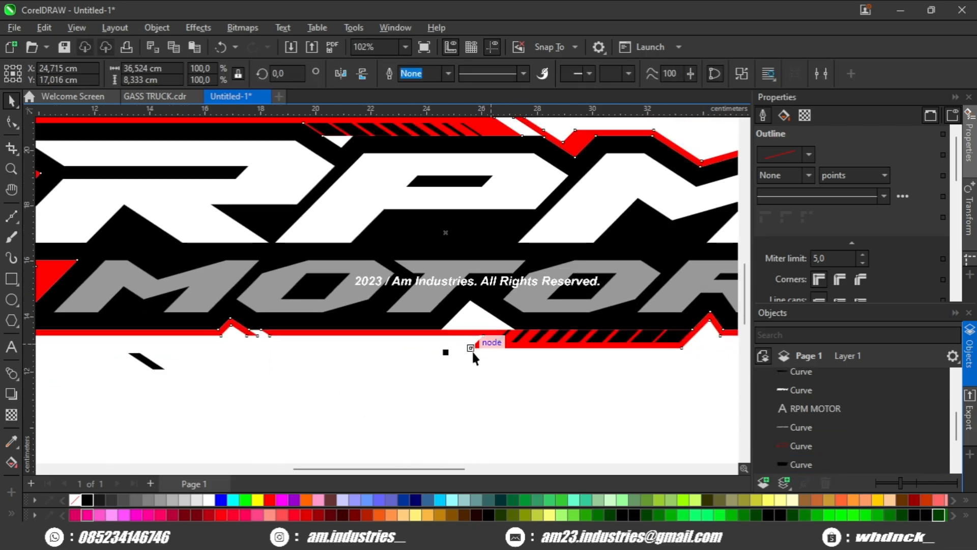
{"action": "left_click", "coordinate": [442, 390]}
{"action": "scroll", "coordinate": [497, 386], "scroll_direction": "down", "scroll_amount": 2}
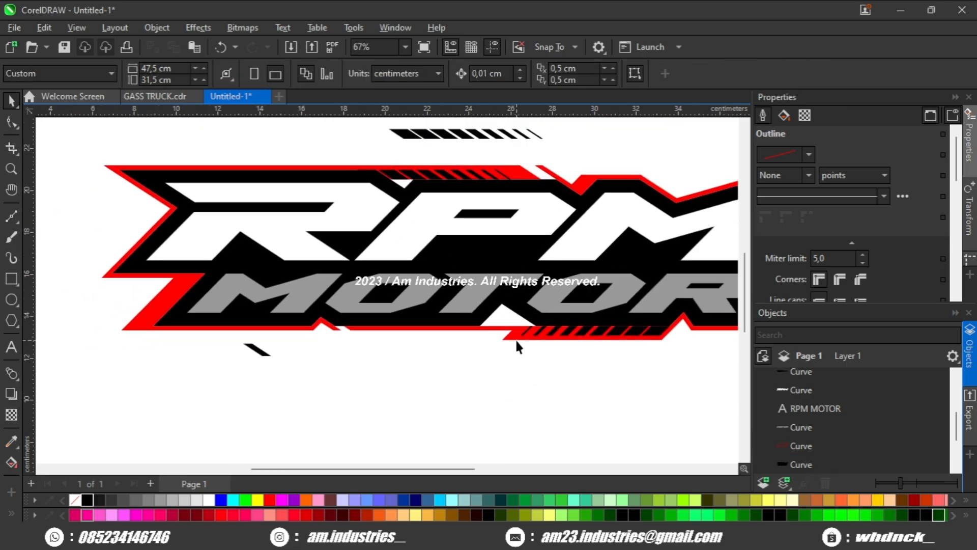
{"action": "left_click", "coordinate": [517, 346]}
{"action": "scroll", "coordinate": [517, 346], "scroll_direction": "up", "scroll_amount": 1}
{"action": "key", "text": "F10"}
{"action": "scroll", "coordinate": [481, 354], "scroll_direction": "up", "scroll_amount": 4}
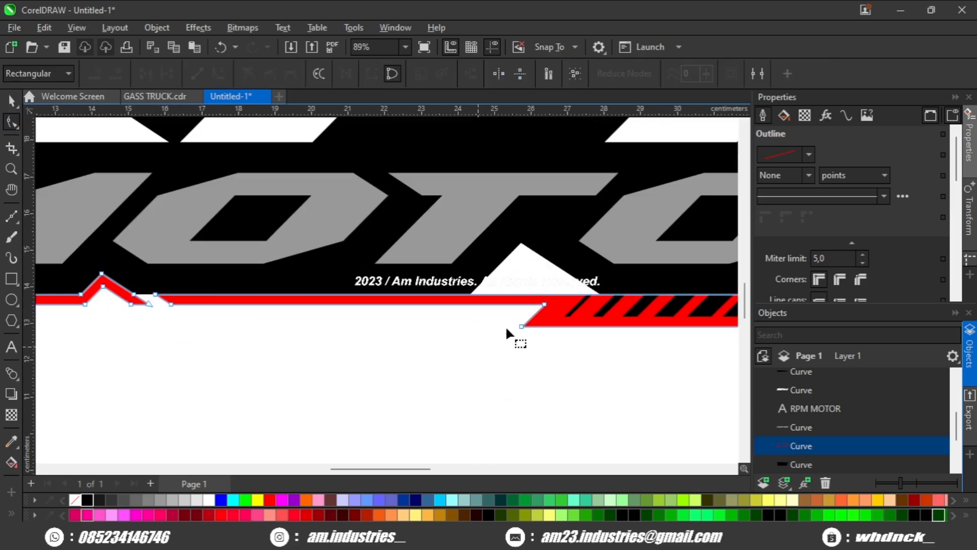
{"action": "left_click", "coordinate": [543, 305]}
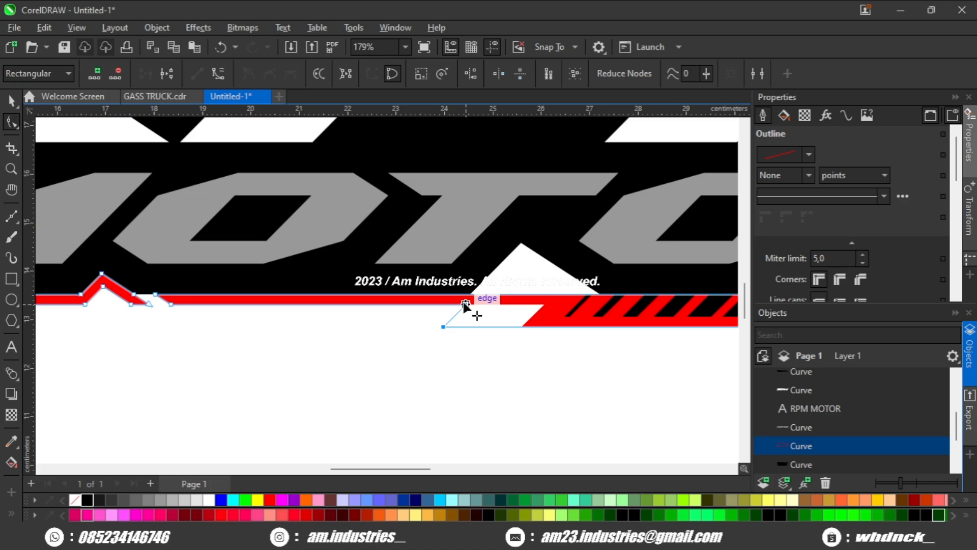
{"action": "scroll", "coordinate": [492, 329], "scroll_direction": "down", "scroll_amount": 1}
{"action": "key", "text": "space"}
{"action": "left_click", "coordinate": [489, 349]}
{"action": "scroll", "coordinate": [488, 349], "scroll_direction": "down", "scroll_amount": 2}
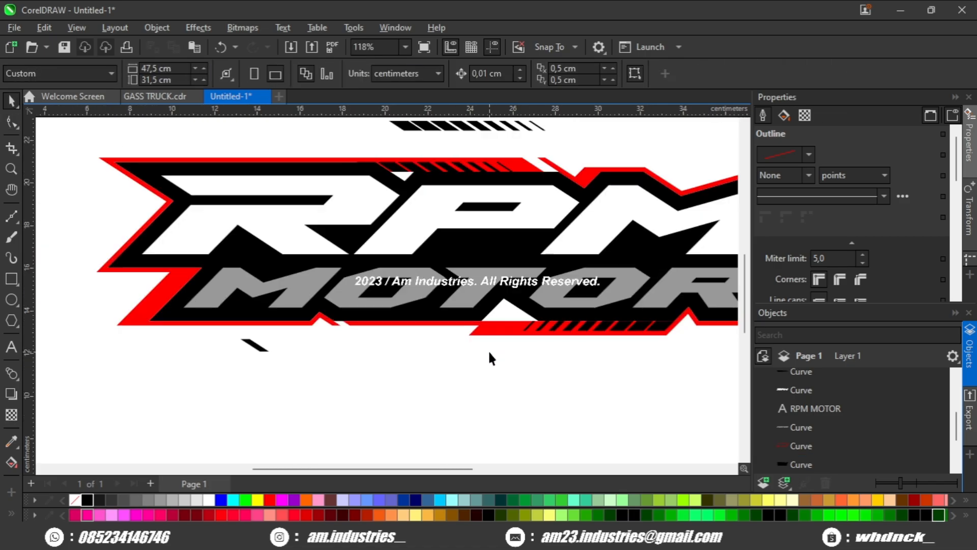
{"action": "left_click_drag", "start_coordinate": [464, 354], "coordinate": [472, 352]}
Step: Reshape the red outline's small lower peak by moving its base nodes to widen and straighten the slope
{"action": "scroll", "coordinate": [484, 349], "scroll_direction": "up", "scroll_amount": 1}
{"action": "scroll", "coordinate": [429, 336], "scroll_direction": "up", "scroll_amount": 4}
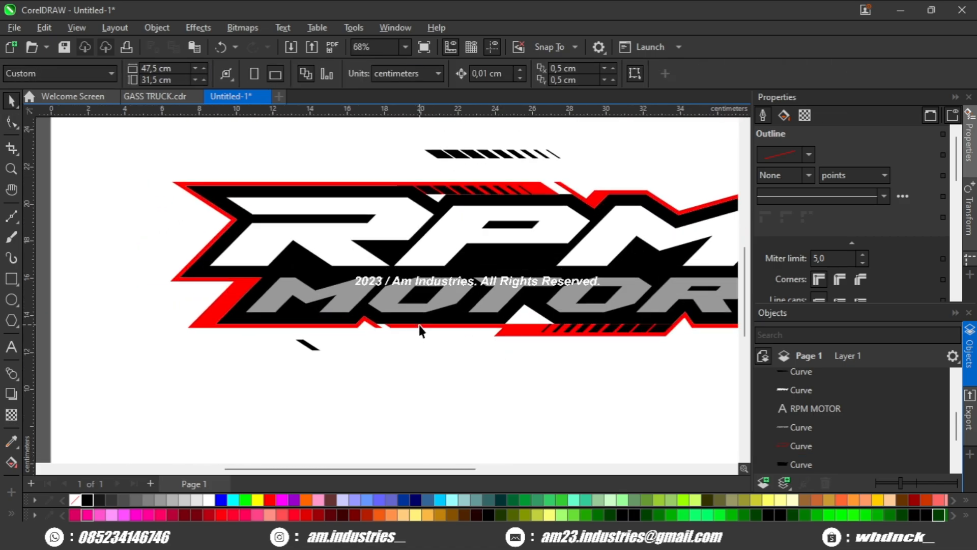
{"action": "left_click", "coordinate": [595, 321]}
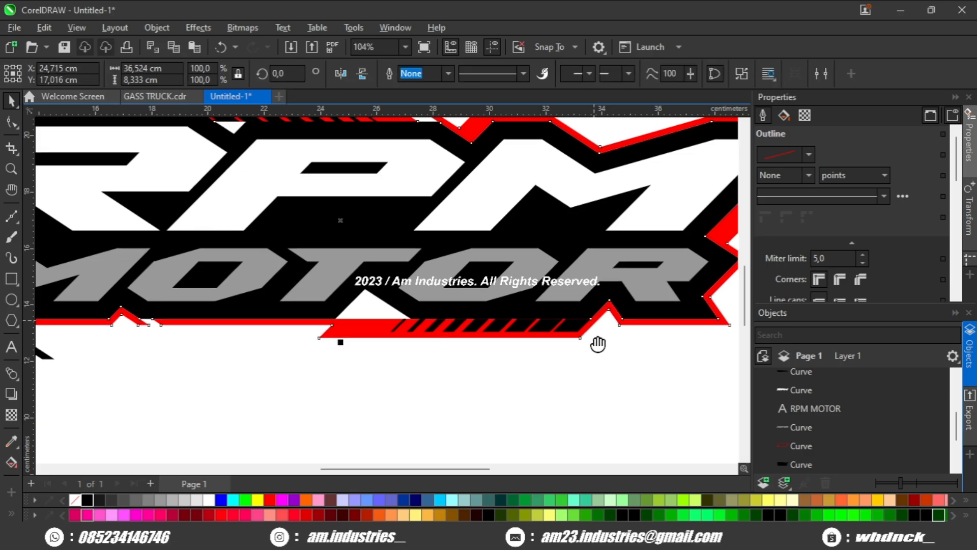
{"action": "scroll", "coordinate": [559, 346], "scroll_direction": "up", "scroll_amount": 3}
{"action": "key", "text": "F10"}
{"action": "scroll", "coordinate": [543, 331], "scroll_direction": "up", "scroll_amount": 2}
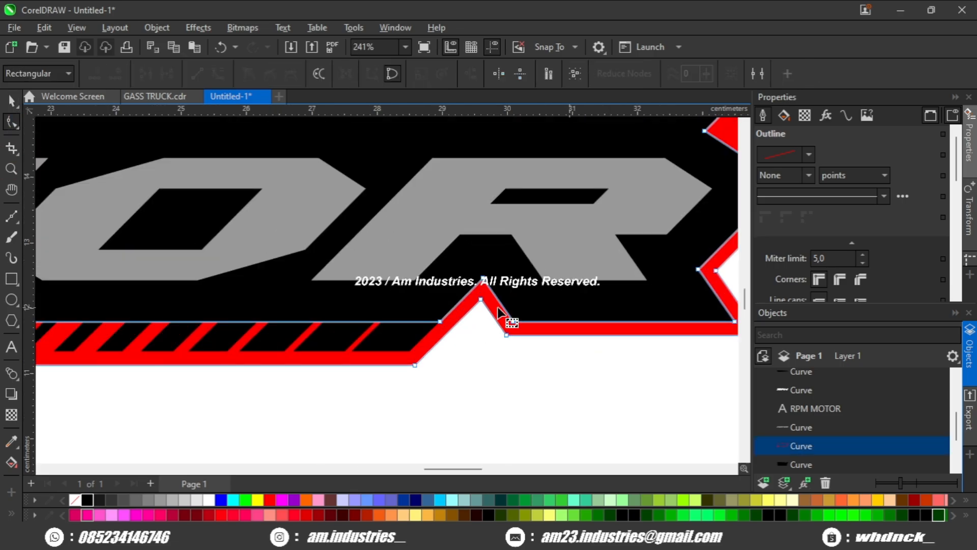
{"action": "scroll", "coordinate": [456, 316], "scroll_direction": "down", "scroll_amount": 2}
{"action": "scroll", "coordinate": [456, 317], "scroll_direction": "up", "scroll_amount": 3}
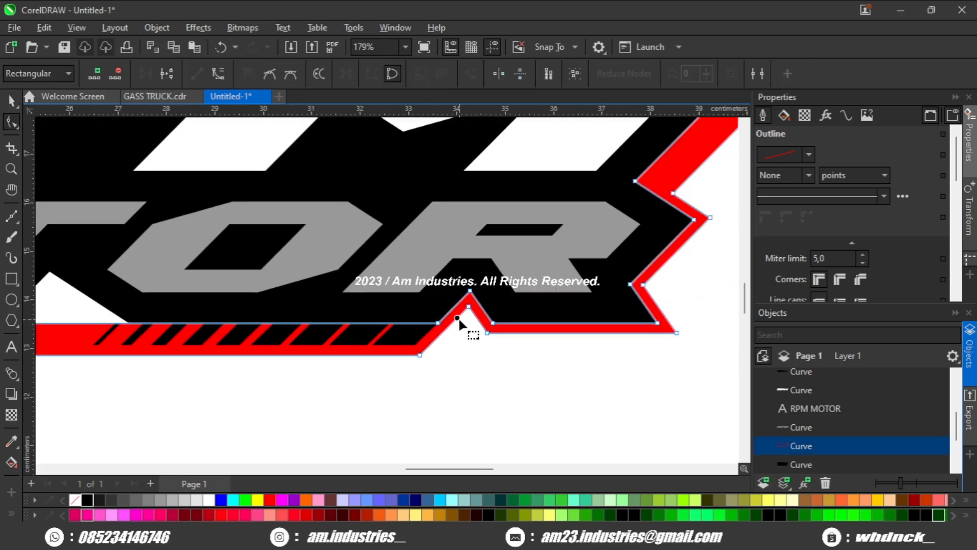
{"action": "scroll", "coordinate": [456, 318], "scroll_direction": "up", "scroll_amount": 2}
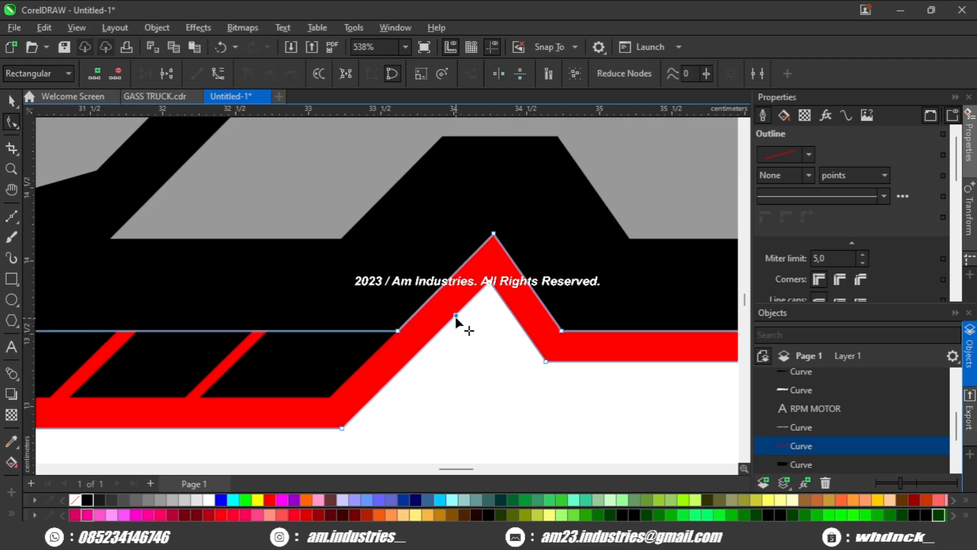
{"action": "left_click", "coordinate": [488, 287]}
{"action": "left_click_drag", "start_coordinate": [343, 429], "coordinate": [427, 429]}
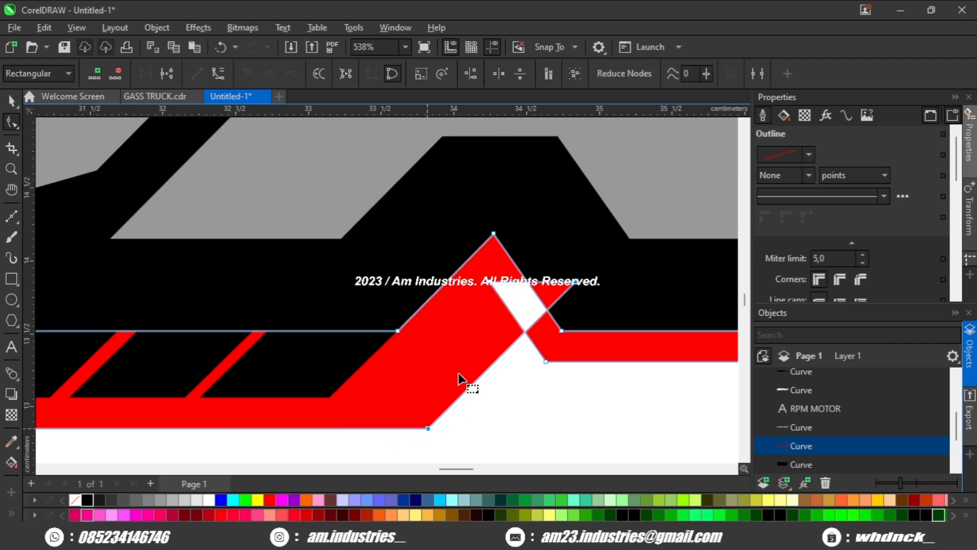
{"action": "left_click", "coordinate": [574, 282]}
{"action": "left_click_drag", "start_coordinate": [574, 283], "coordinate": [524, 331]}
{"action": "scroll", "coordinate": [543, 333], "scroll_direction": "down", "scroll_amount": 3}
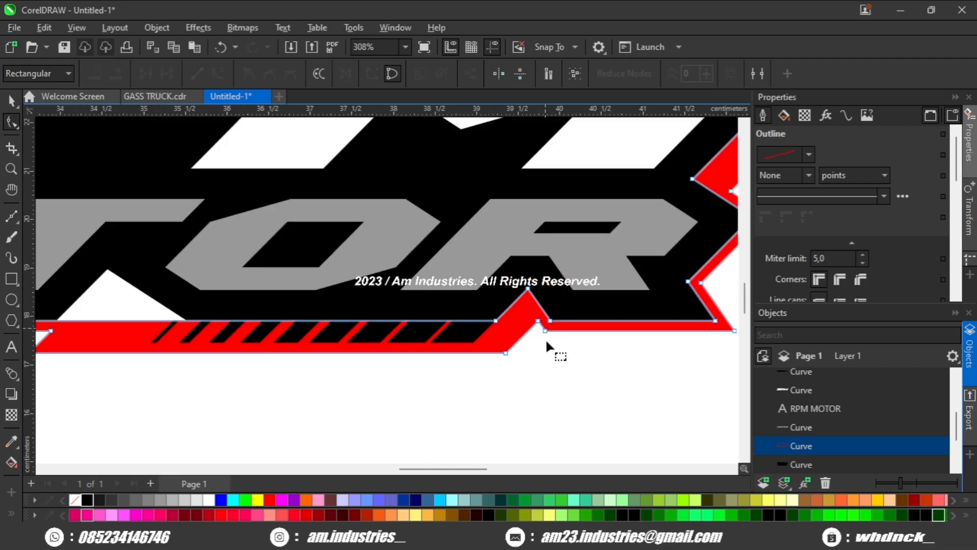
{"action": "key", "text": "space"}
{"action": "left_click", "coordinate": [540, 374]}
{"action": "scroll", "coordinate": [540, 374], "scroll_direction": "down", "scroll_amount": 3}
{"action": "left_click_drag", "start_coordinate": [540, 374], "coordinate": [563, 371]}
{"action": "scroll", "coordinate": [562, 366], "scroll_direction": "down", "scroll_amount": 1}
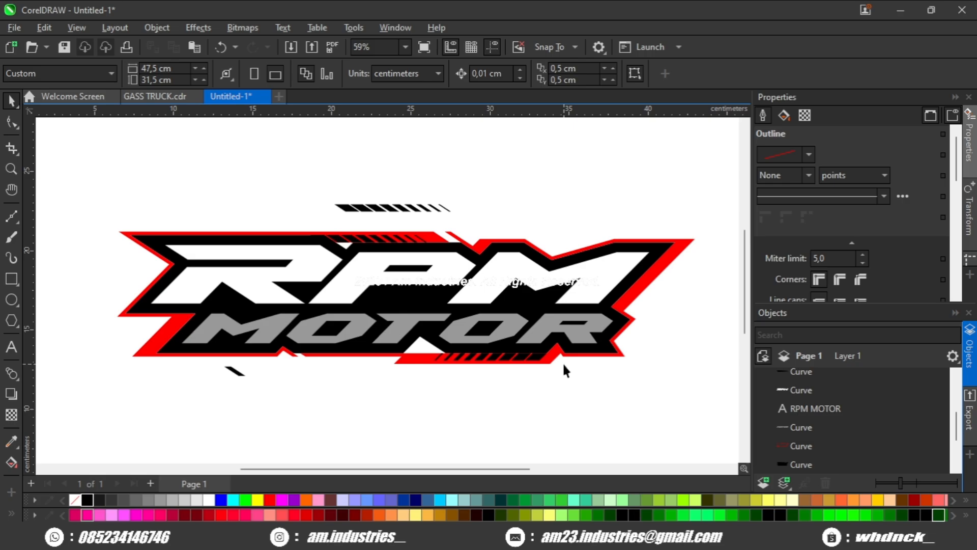
{"action": "left_click_drag", "start_coordinate": [319, 366], "coordinate": [418, 348]}
{"action": "scroll", "coordinate": [365, 358], "scroll_direction": "up", "scroll_amount": 2}
{"action": "scroll", "coordinate": [418, 347], "scroll_direction": "down", "scroll_amount": 1}
{"action": "left_click_drag", "start_coordinate": [261, 317], "coordinate": [340, 298]}
{"action": "scroll", "coordinate": [297, 319], "scroll_direction": "up", "scroll_amount": 1}
{"action": "scroll", "coordinate": [334, 310], "scroll_direction": "down", "scroll_amount": 2}
{"action": "scroll", "coordinate": [326, 333], "scroll_direction": "up", "scroll_amount": 1}
{"action": "scroll", "coordinate": [318, 341], "scroll_direction": "down", "scroll_amount": 3}
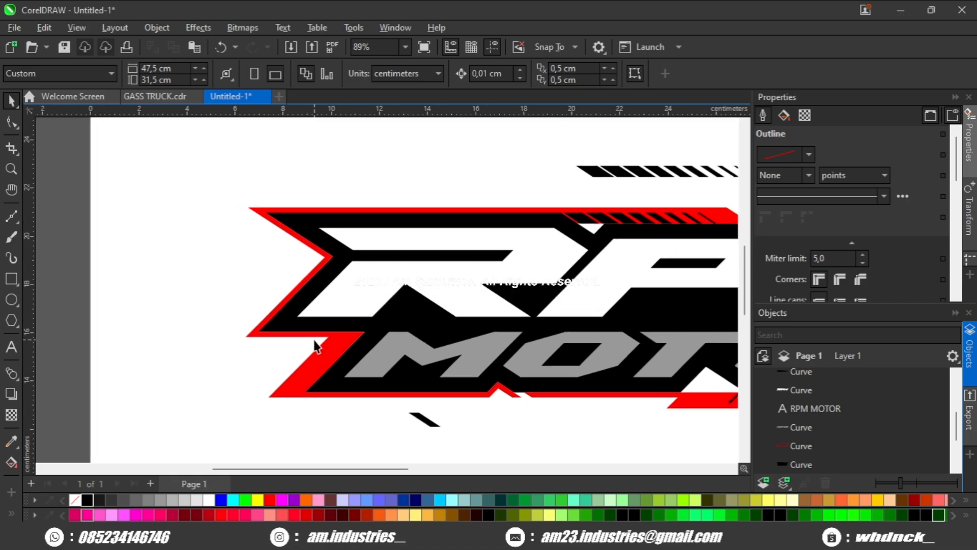
{"action": "scroll", "coordinate": [375, 341], "scroll_direction": "up", "scroll_amount": 2}
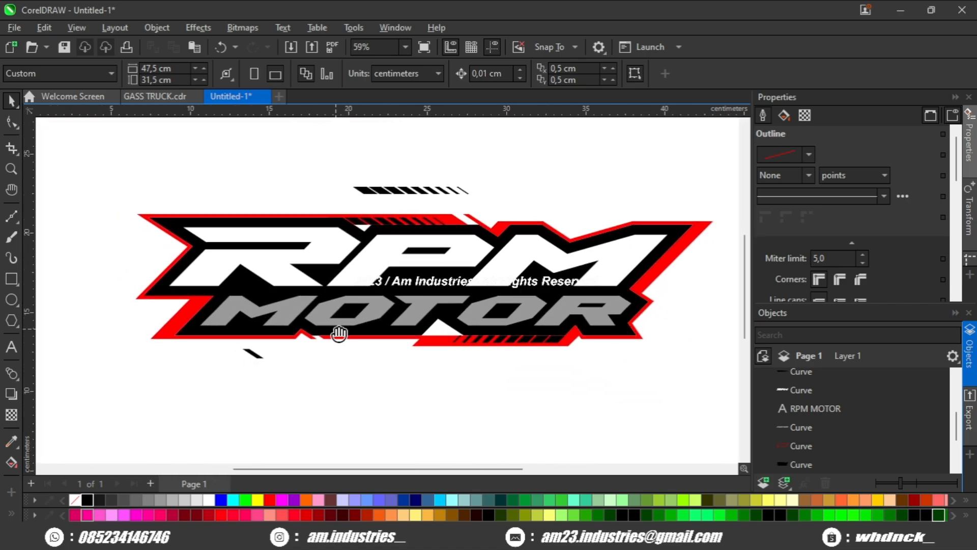
Step: Move the lone slanted slit further down below the logo
{"action": "left_click", "coordinate": [288, 350]}
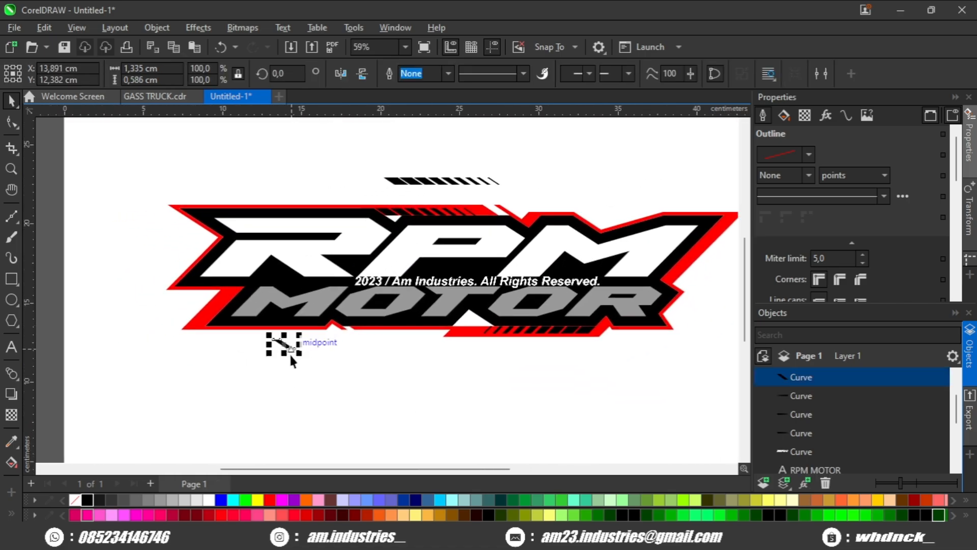
{"action": "left_click_drag", "start_coordinate": [289, 353], "coordinate": [277, 392]}
{"action": "left_click", "coordinate": [345, 359]}
{"action": "scroll", "coordinate": [395, 328], "scroll_direction": "down", "scroll_amount": 2}
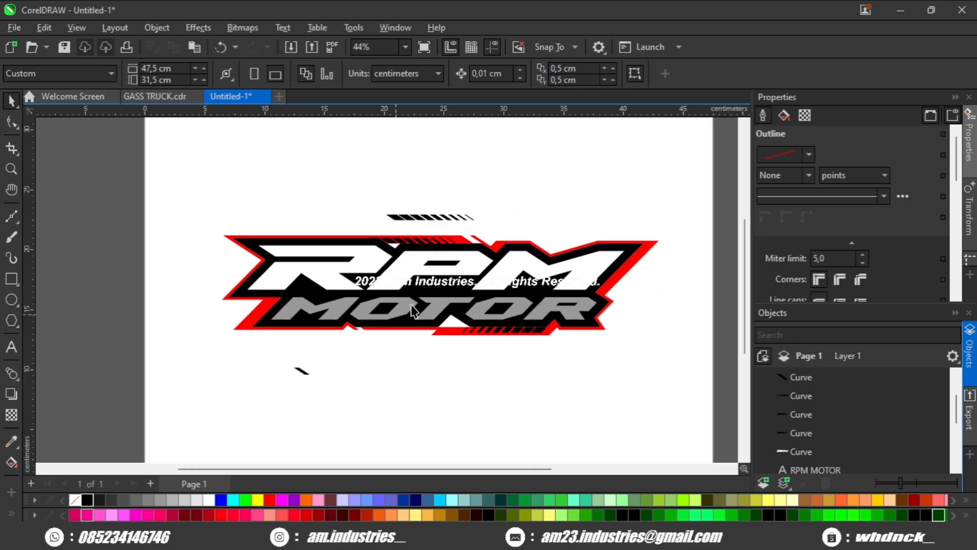
{"action": "left_click", "coordinate": [410, 215]}
{"action": "left_click_drag", "start_coordinate": [424, 193], "coordinate": [425, 193]}
{"action": "left_click", "coordinate": [568, 227]}
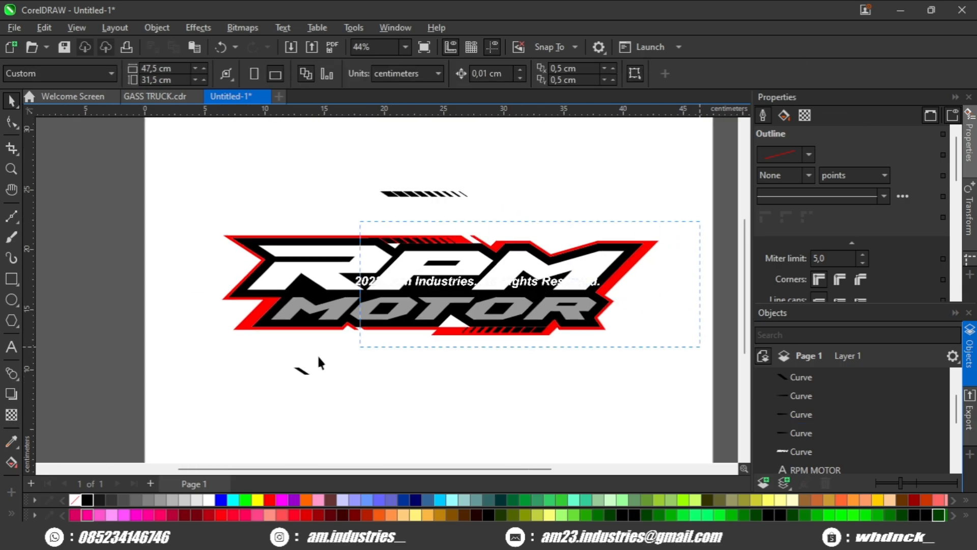
Step: Select the logo's shapes and create a boundary object around them
{"action": "left_click_drag", "start_coordinate": [318, 357], "coordinate": [128, 359]}
{"action": "left_click", "coordinate": [252, 334]}
{"action": "left_click", "coordinate": [248, 323]}
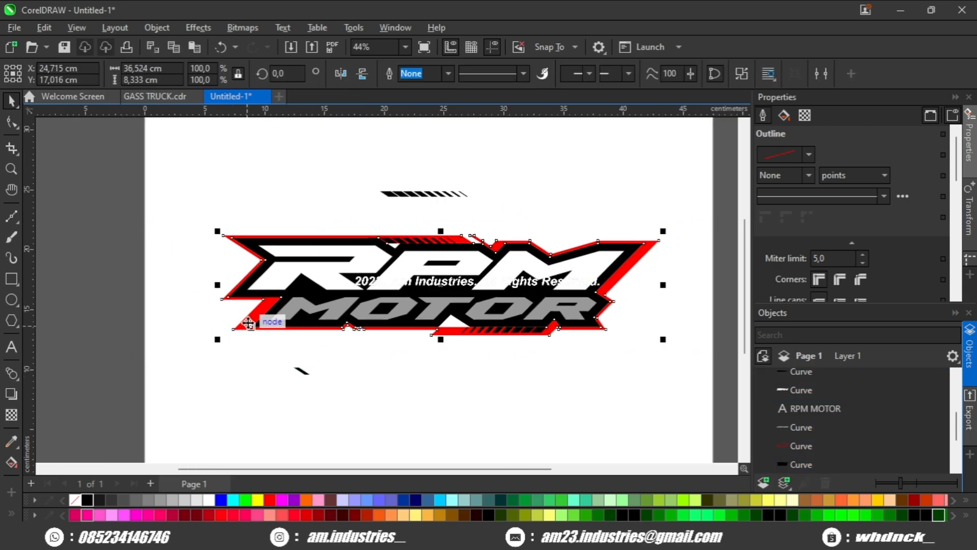
{"action": "left_click_drag", "start_coordinate": [195, 209], "coordinate": [324, 321]}
{"action": "left_click_drag", "start_coordinate": [689, 346], "coordinate": [688, 351]}
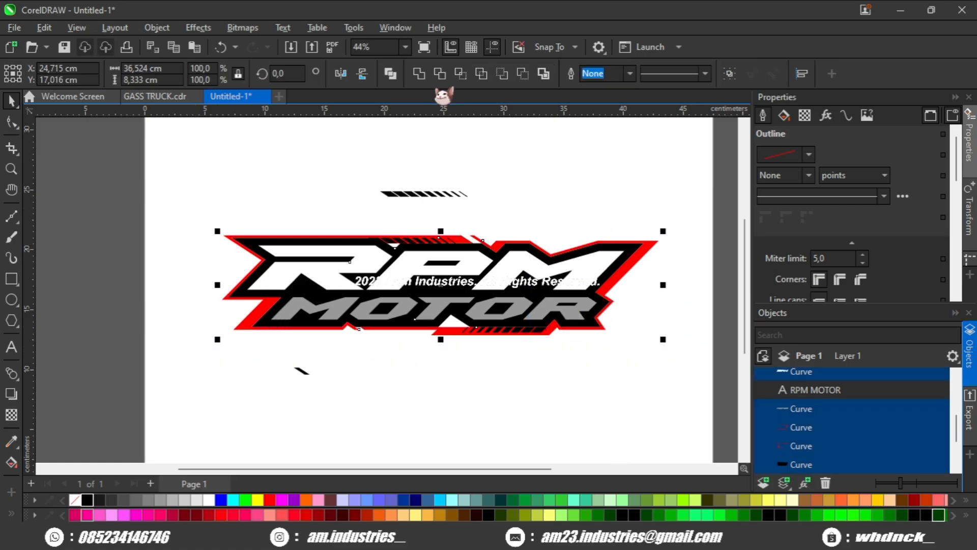
{"action": "left_click", "coordinate": [543, 73]}
Step: Apply an outward contour to the boundary with the Contour tool and fill the boundary red
{"action": "scroll", "coordinate": [218, 367], "scroll_direction": "up", "scroll_amount": 4}
{"action": "left_click", "coordinate": [11, 373]}
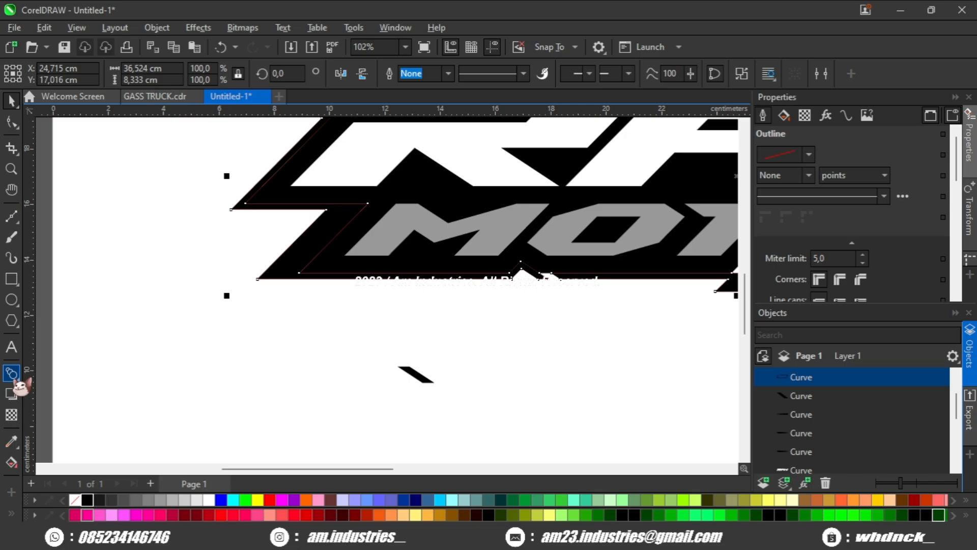
{"action": "left_click", "coordinate": [50, 393]}
{"action": "scroll", "coordinate": [290, 323], "scroll_direction": "up", "scroll_amount": 2}
{"action": "left_click_drag", "start_coordinate": [279, 260], "coordinate": [283, 305]}
{"action": "scroll", "coordinate": [283, 305], "scroll_direction": "down", "scroll_amount": 5}
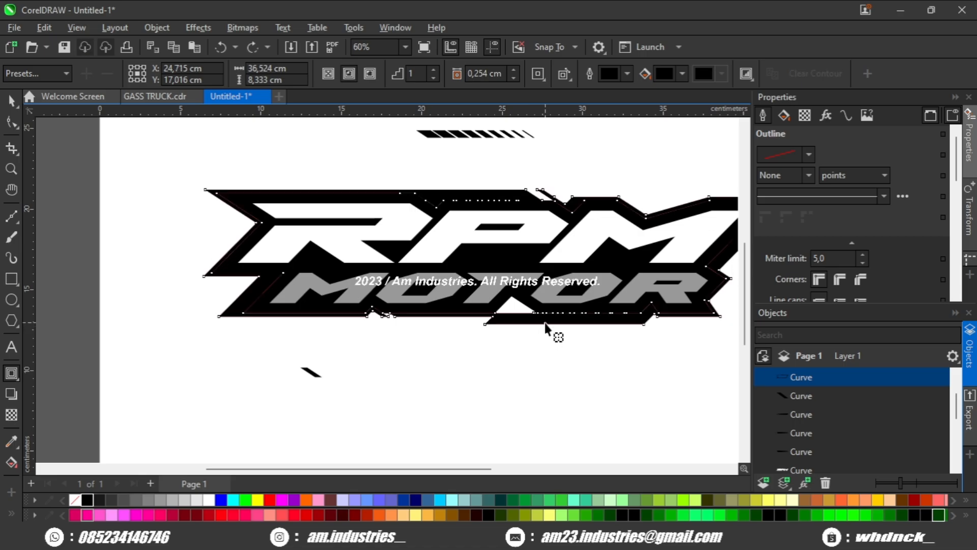
{"action": "left_click_drag", "start_coordinate": [545, 323], "coordinate": [549, 330]}
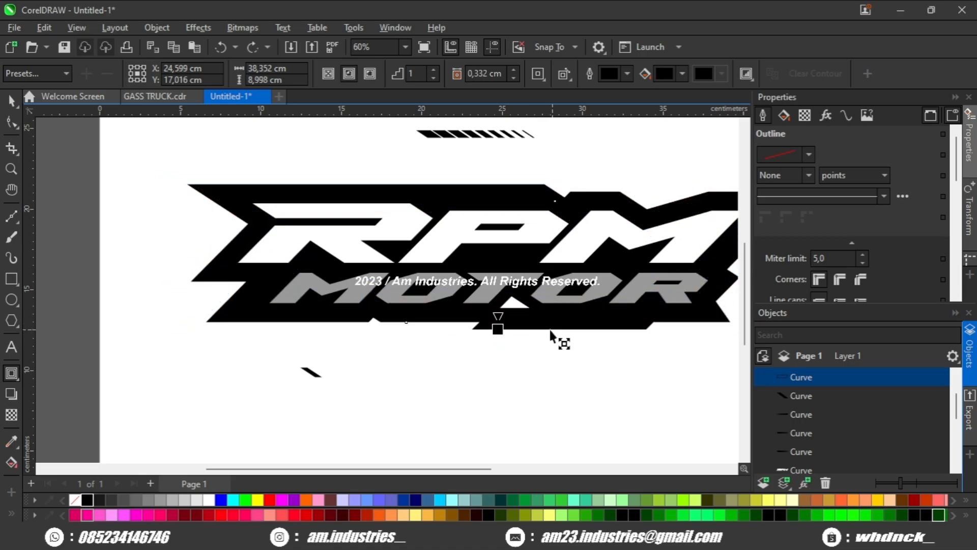
{"action": "scroll", "coordinate": [451, 331], "scroll_direction": "up", "scroll_amount": 2}
{"action": "left_click", "coordinate": [270, 499]}
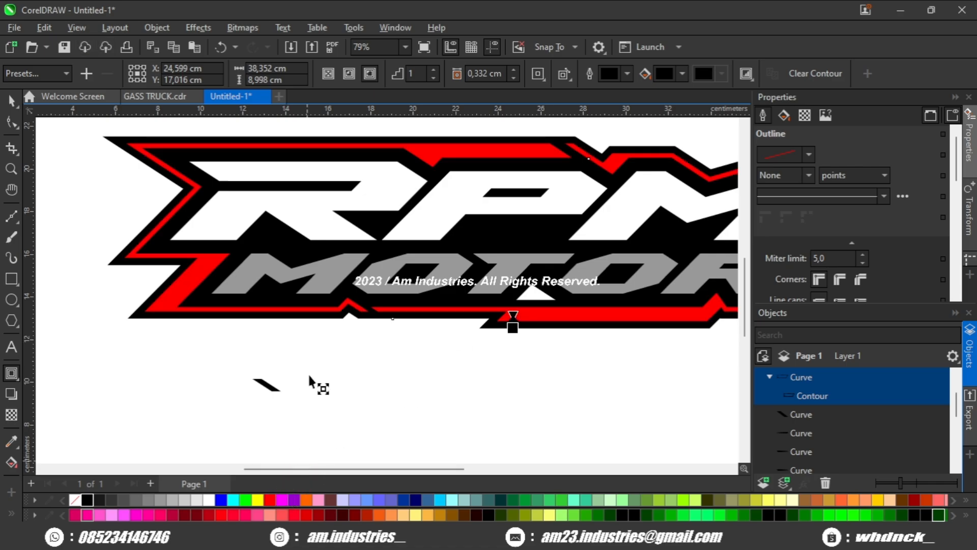
Step: Widen the contour offset to 0.51 cm and break the contour apart from the boundary
{"action": "scroll", "coordinate": [312, 381], "scroll_direction": "up", "scroll_amount": 1}
{"action": "left_click_drag", "start_coordinate": [344, 308], "coordinate": [489, 349]}
{"action": "scroll", "coordinate": [488, 350], "scroll_direction": "down", "scroll_amount": 1}
{"action": "left_click_drag", "start_coordinate": [434, 331], "coordinate": [389, 370]}
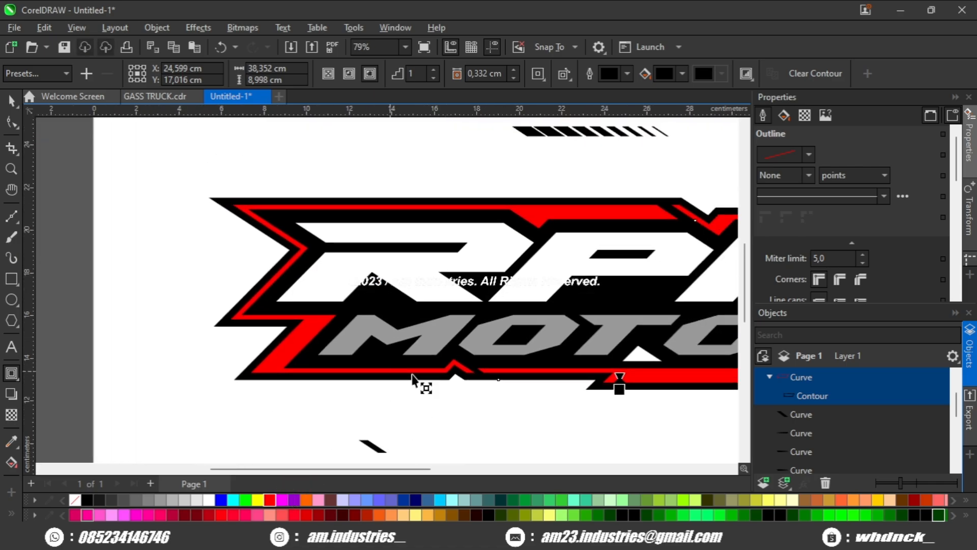
{"action": "scroll", "coordinate": [412, 376], "scroll_direction": "up", "scroll_amount": 1}
{"action": "scroll", "coordinate": [432, 371], "scroll_direction": "up", "scroll_amount": 1}
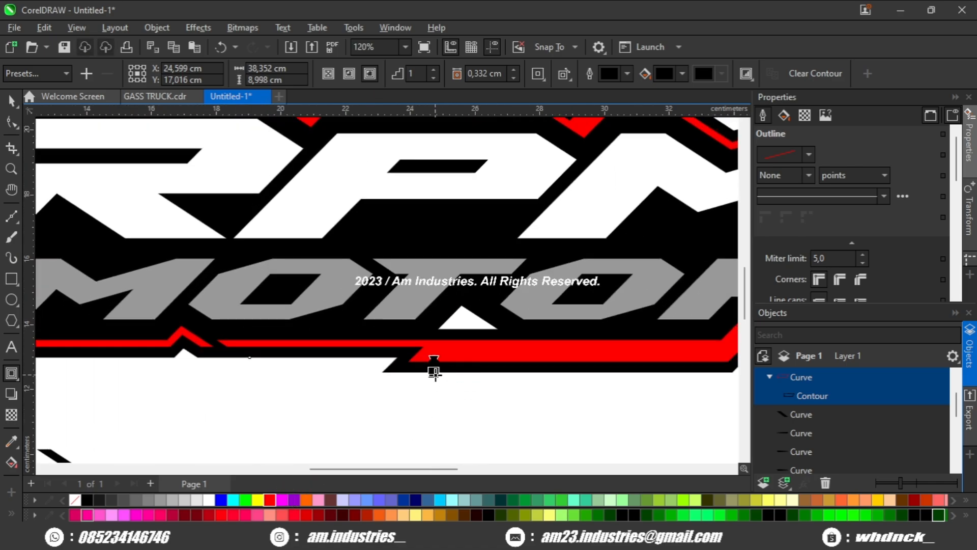
{"action": "left_click_drag", "start_coordinate": [433, 372], "coordinate": [434, 376]}
{"action": "scroll", "coordinate": [434, 376], "scroll_direction": "down", "scroll_amount": 2}
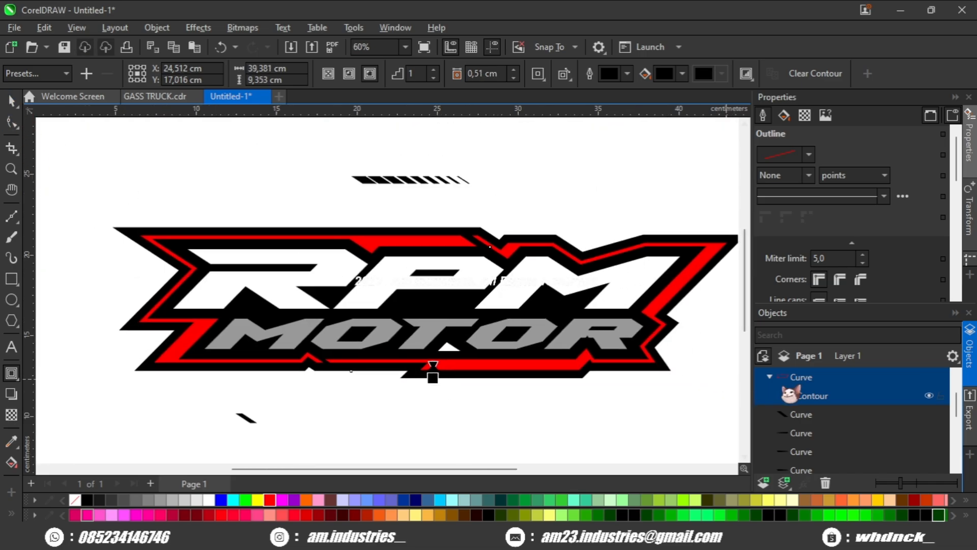
{"action": "key", "text": "ctrl+k"}
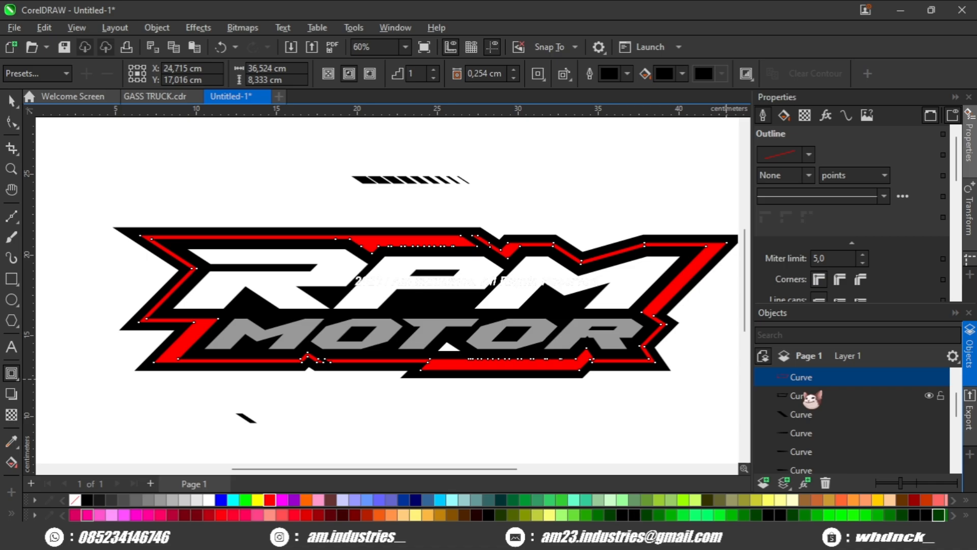
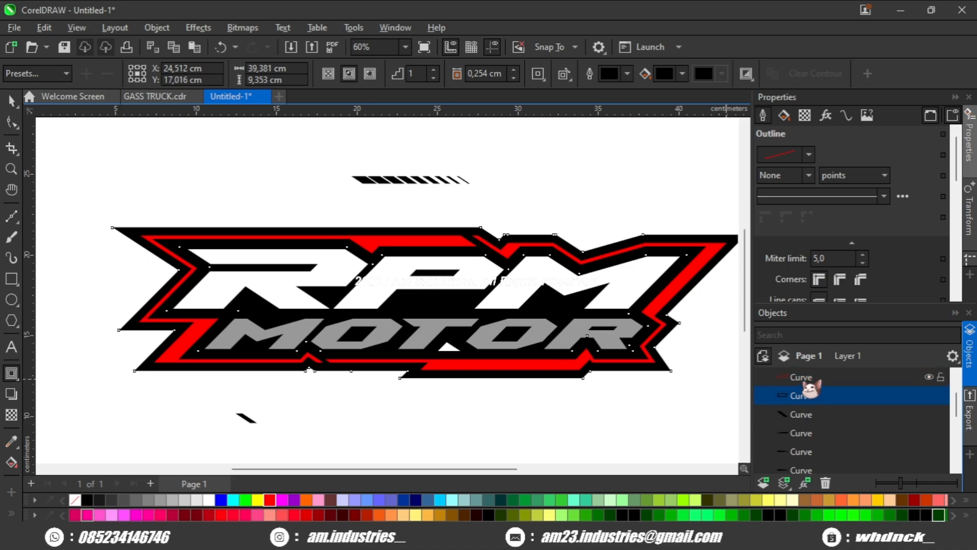
Step: Select the red contour and its boundary shape, create a boundary around them, and send it to the back
{"action": "left_click", "coordinate": [807, 392]}
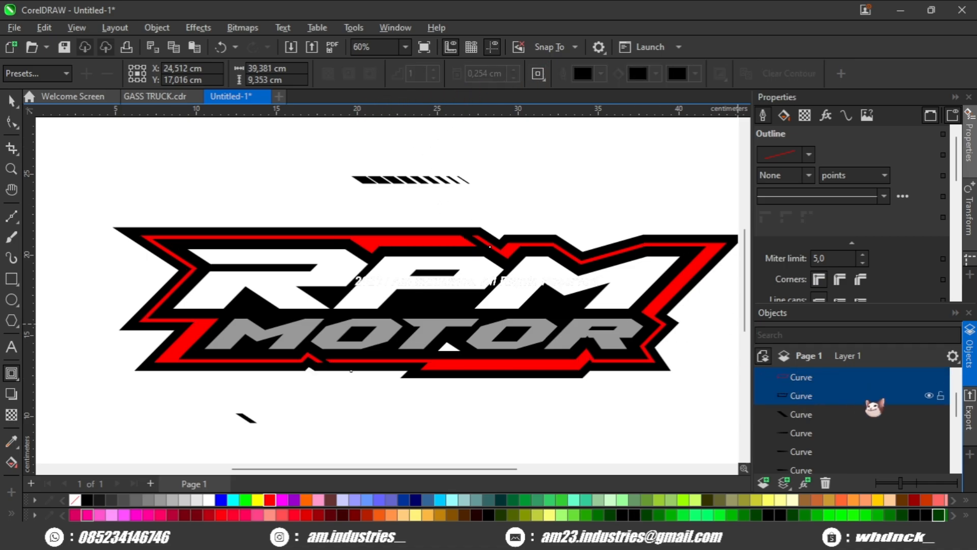
{"action": "left_click", "coordinate": [823, 395], "text": "ctrl"}
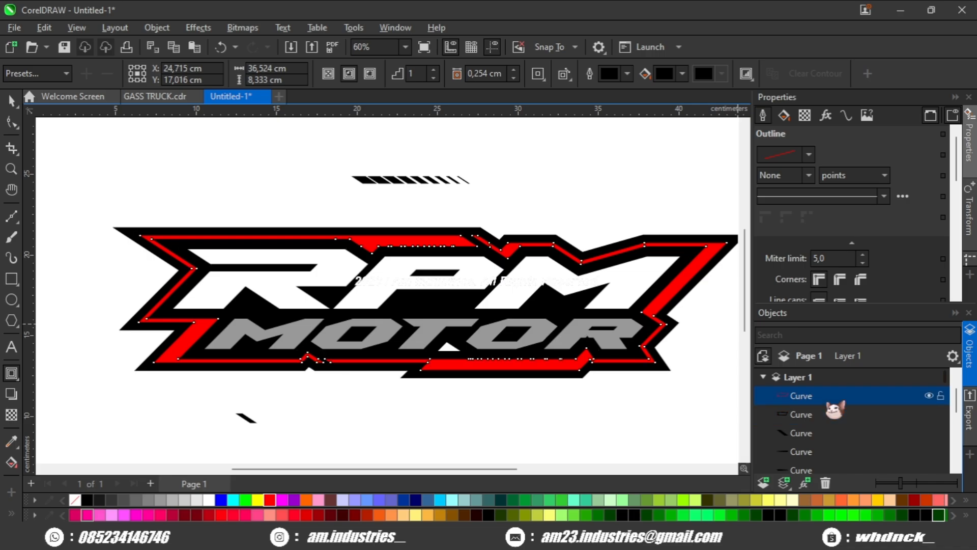
{"action": "left_click", "coordinate": [832, 413], "text": "ctrl"}
{"action": "left_click", "coordinate": [808, 414], "text": "ctrl"}
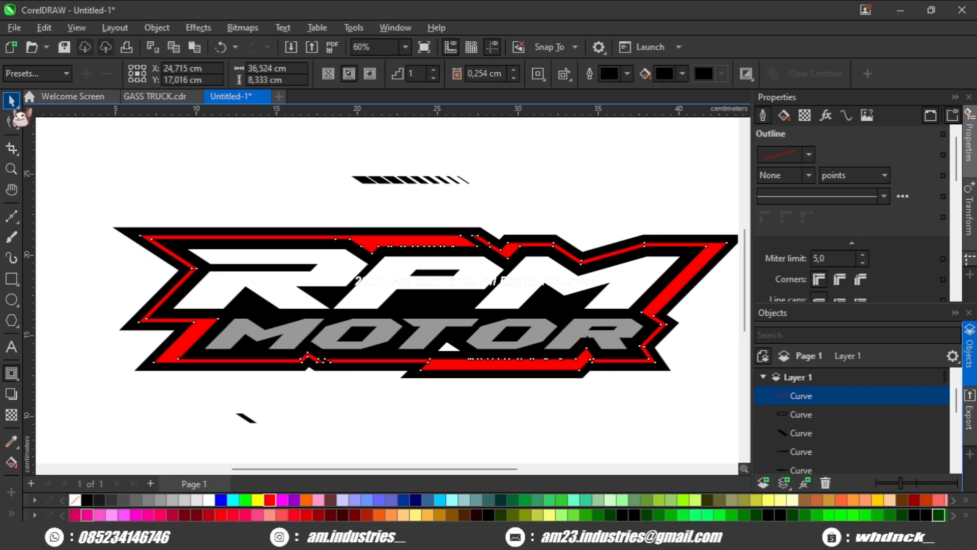
{"action": "left_click", "coordinate": [11, 100]}
{"action": "left_click", "coordinate": [793, 416], "text": "ctrl"}
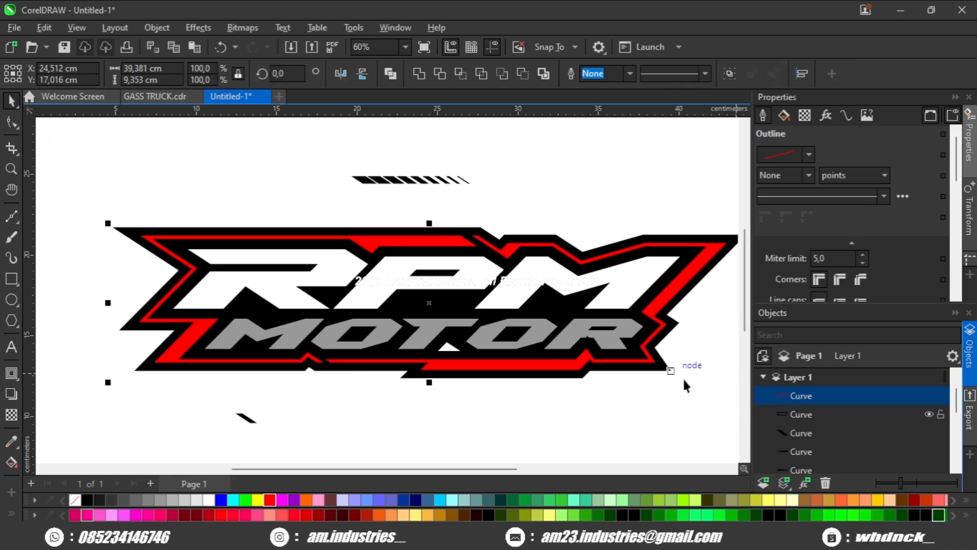
{"action": "left_click", "coordinate": [545, 74]}
{"action": "key", "text": "shift+Page_Down"}
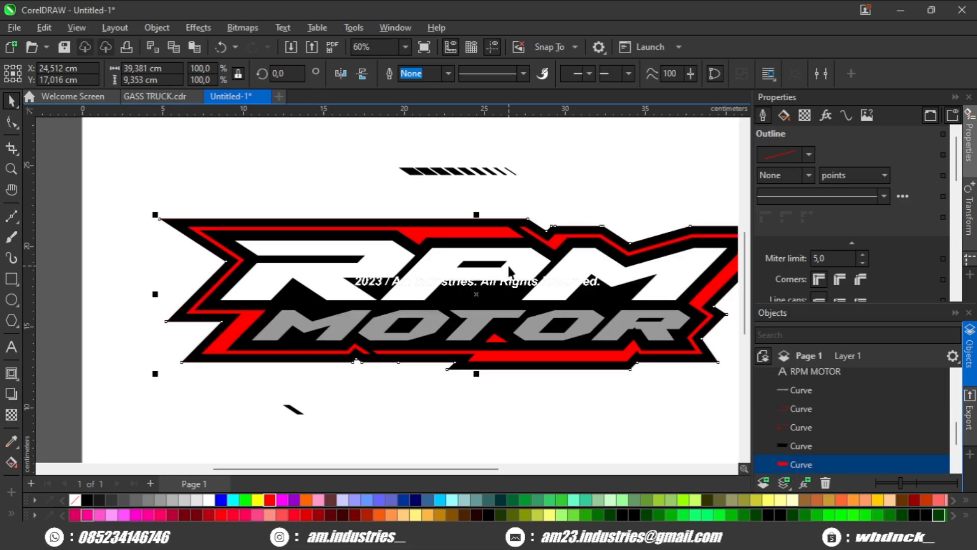
Step: Give the new boundary shape a red outline 6.0 pt wide
{"action": "scroll", "coordinate": [548, 429], "scroll_direction": "up", "scroll_amount": 1}
{"action": "scroll", "coordinate": [825, 292], "scroll_direction": "down", "scroll_amount": 3}
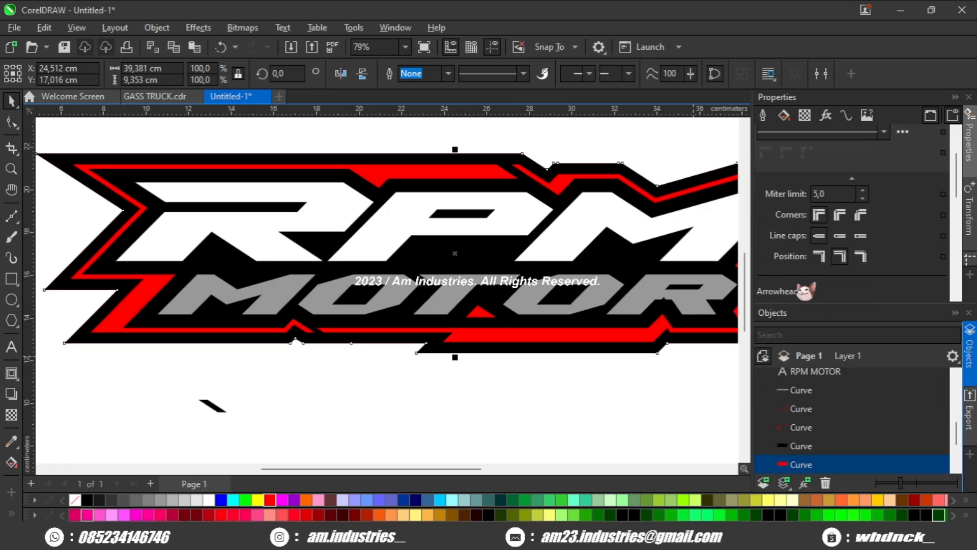
{"action": "left_click", "coordinate": [817, 257]}
{"action": "scroll", "coordinate": [810, 219], "scroll_direction": "up", "scroll_amount": 3}
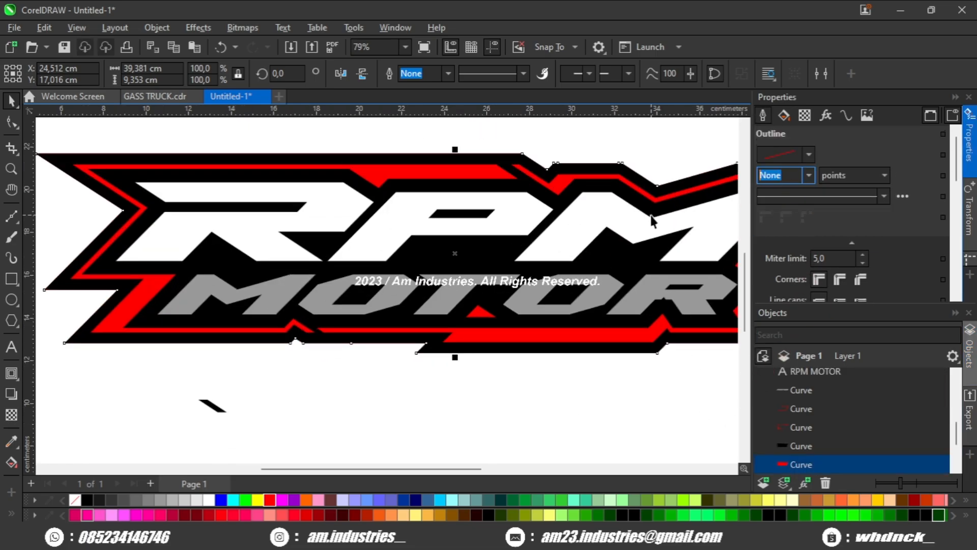
{"action": "key", "text": "Return"}
{"action": "left_click_drag", "start_coordinate": [433, 376], "coordinate": [492, 362]}
{"action": "scroll", "coordinate": [191, 329], "scroll_direction": "up", "scroll_amount": 3}
{"action": "scroll", "coordinate": [192, 329], "scroll_direction": "down", "scroll_amount": 3}
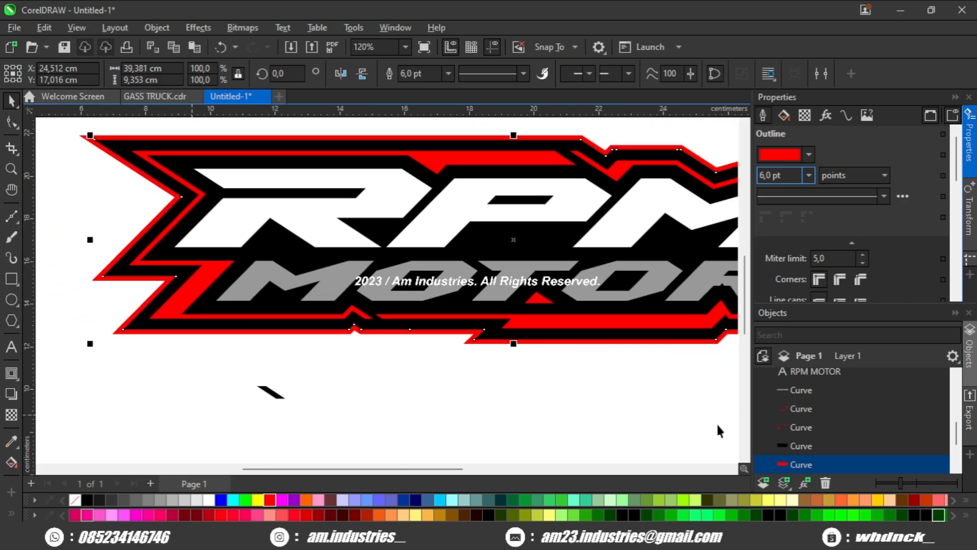
Step: Delete the black outer border shape behind the logo
{"action": "scroll", "coordinate": [800, 465], "scroll_direction": "down", "scroll_amount": 1}
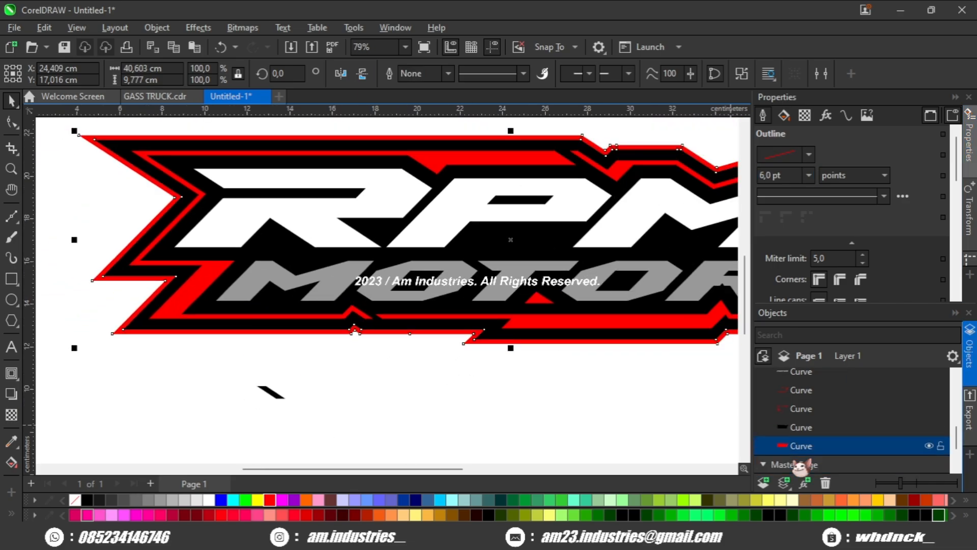
{"action": "scroll", "coordinate": [198, 364], "scroll_direction": "up", "scroll_amount": 1}
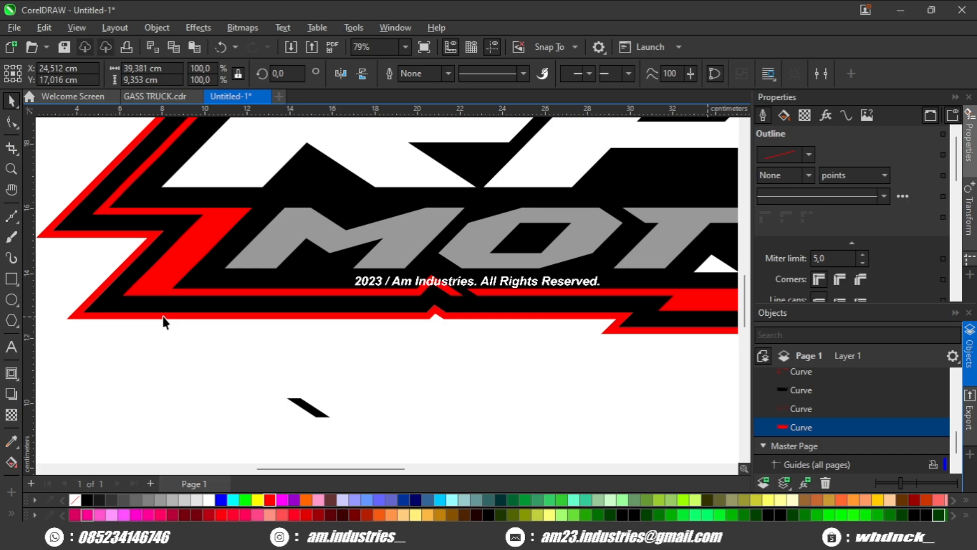
{"action": "left_click", "coordinate": [150, 309]}
{"action": "scroll", "coordinate": [151, 310], "scroll_direction": "down", "scroll_amount": 1}
{"action": "left_click_drag", "start_coordinate": [154, 311], "coordinate": [162, 346]}
{"action": "key", "text": "Delete"}
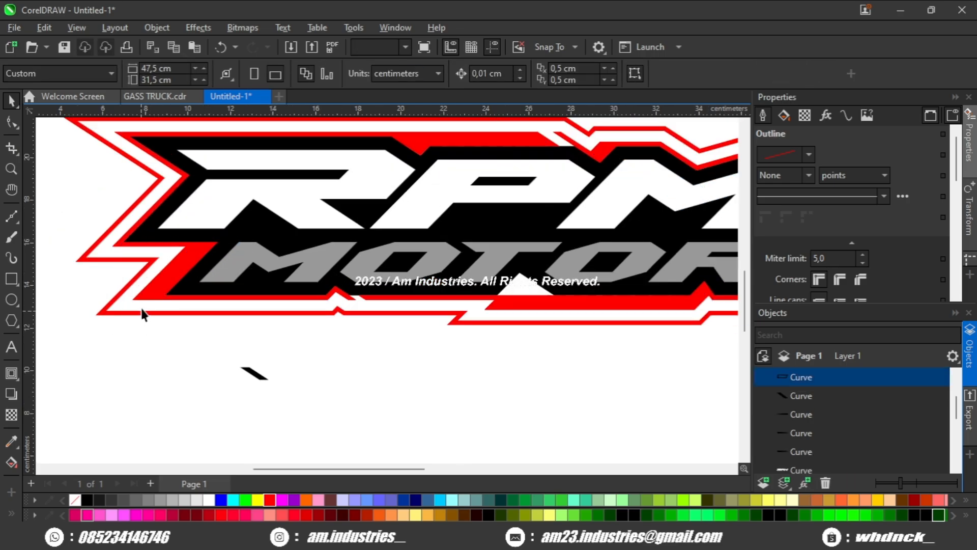
{"action": "scroll", "coordinate": [202, 352], "scroll_direction": "up", "scroll_amount": 1}
{"action": "left_click_drag", "start_coordinate": [226, 292], "coordinate": [234, 310]}
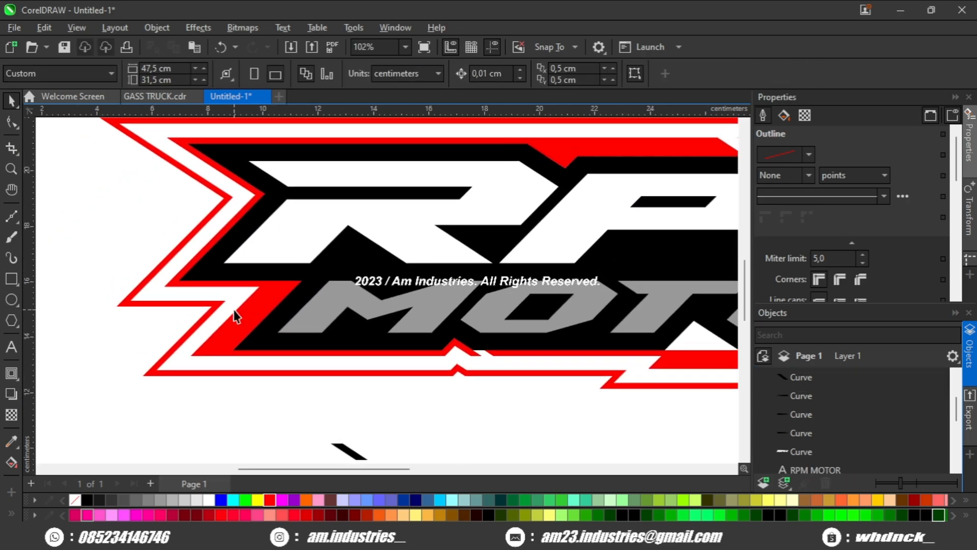
{"action": "left_click", "coordinate": [199, 270]}
{"action": "left_click_drag", "start_coordinate": [198, 271], "coordinate": [265, 242]}
{"action": "key", "text": "ctrl+z"}
{"action": "scroll", "coordinate": [263, 321], "scroll_direction": "down", "scroll_amount": 1}
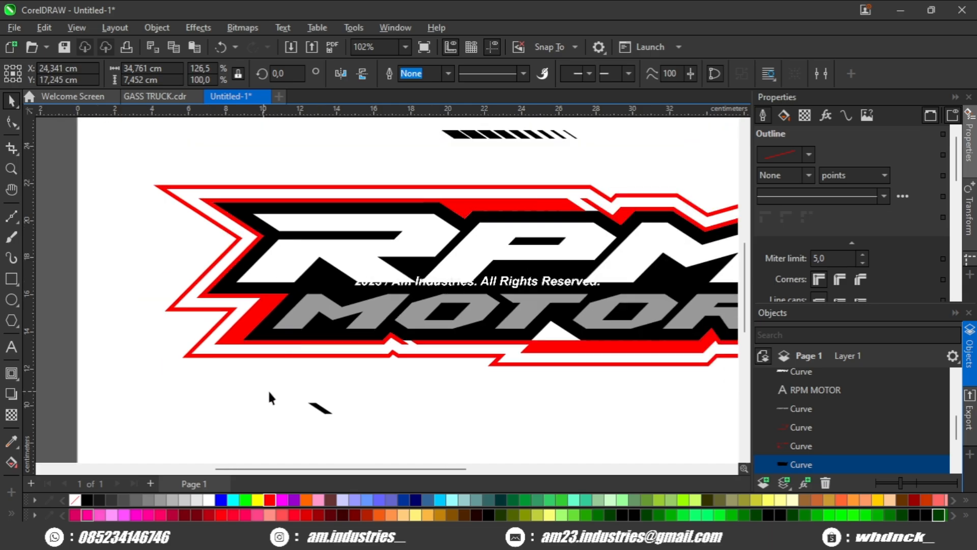
Step: Inspect the nodes of the red outlines around the lower notch with the Shape tool
{"action": "left_click", "coordinate": [269, 391]}
{"action": "left_click_drag", "start_coordinate": [429, 359], "coordinate": [395, 360]}
{"action": "scroll", "coordinate": [394, 358], "scroll_direction": "up", "scroll_amount": 1}
{"action": "left_click", "coordinate": [383, 358]}
{"action": "left_click", "coordinate": [15, 125]}
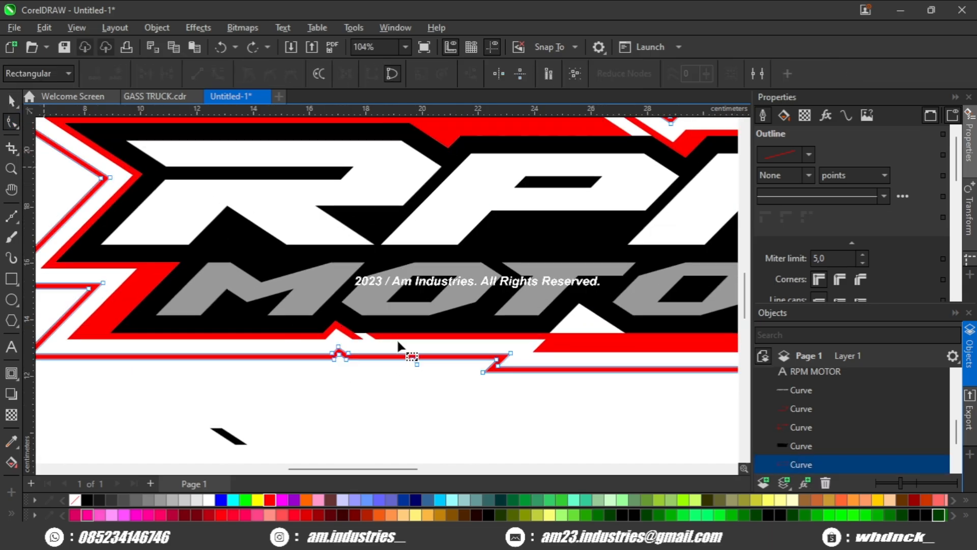
{"action": "scroll", "coordinate": [310, 332], "scroll_direction": "up", "scroll_amount": 5}
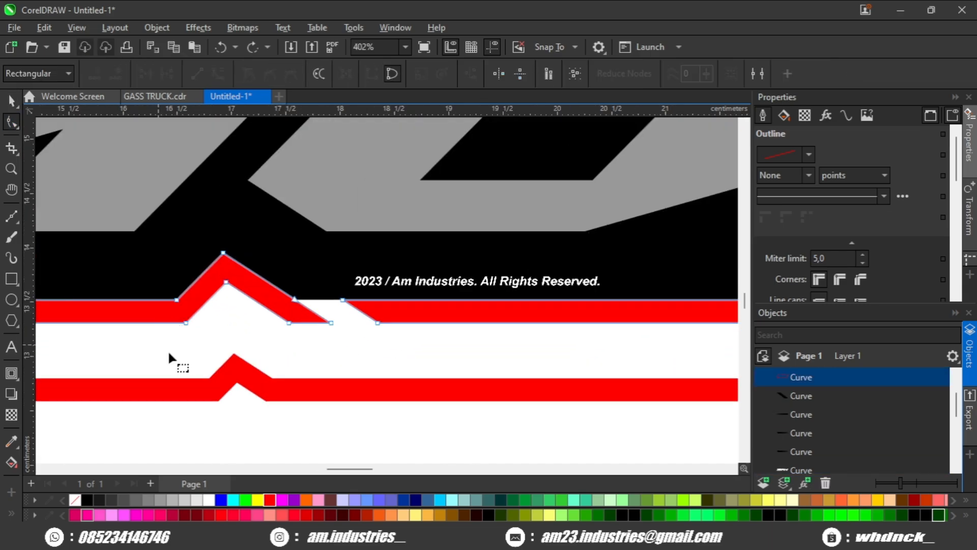
{"action": "key", "text": "space"}
{"action": "left_click_drag", "start_coordinate": [262, 351], "coordinate": [332, 220]}
{"action": "scroll", "coordinate": [329, 229], "scroll_direction": "down", "scroll_amount": 1}
{"action": "scroll", "coordinate": [179, 358], "scroll_direction": "down", "scroll_amount": 1}
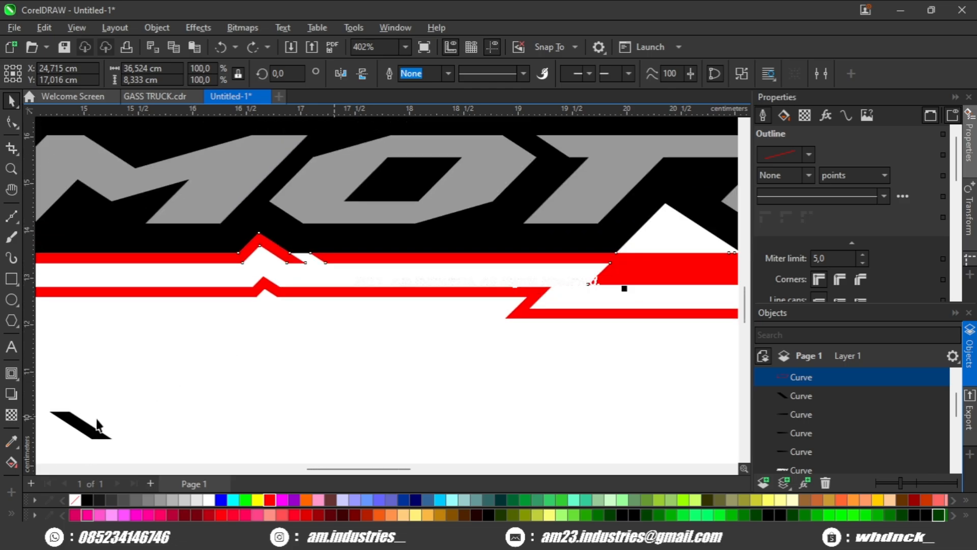
Step: Duplicate the lone slanted slit and place the copy in the white gap beside the lower red notch
{"action": "scroll", "coordinate": [98, 424], "scroll_direction": "down", "scroll_amount": 2}
{"action": "left_click", "coordinate": [77, 417]}
{"action": "key", "text": "ctrl+d"}
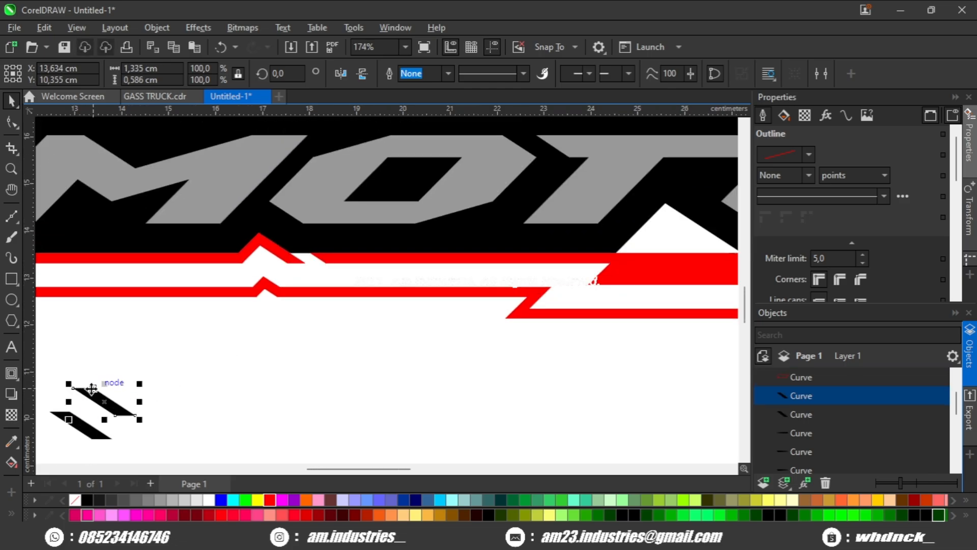
{"action": "left_click_drag", "start_coordinate": [282, 260], "coordinate": [283, 260]}
{"action": "scroll", "coordinate": [320, 280], "scroll_direction": "up", "scroll_amount": 3}
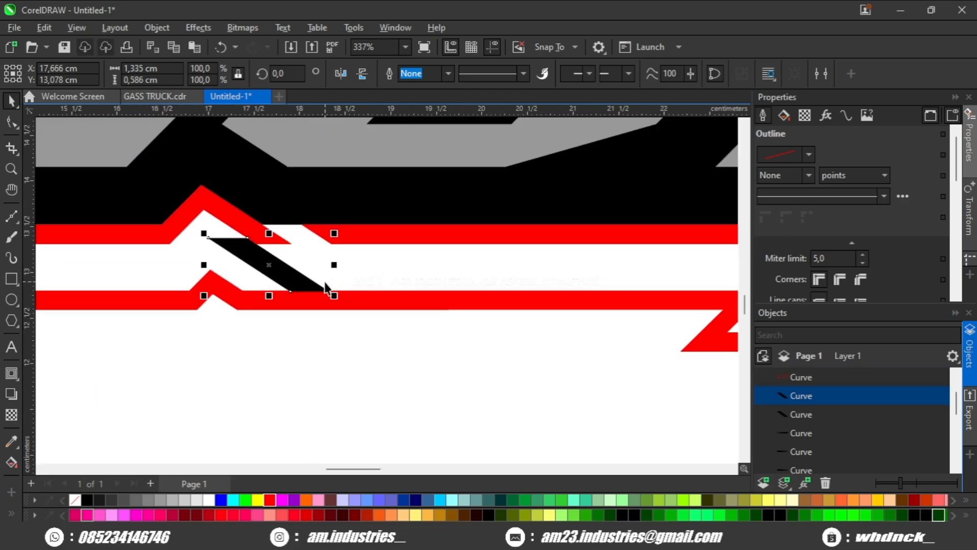
Step: Lengthen the copied slit by moving its lower end nodes down and right with the Shape tool
{"action": "key", "text": "F10"}
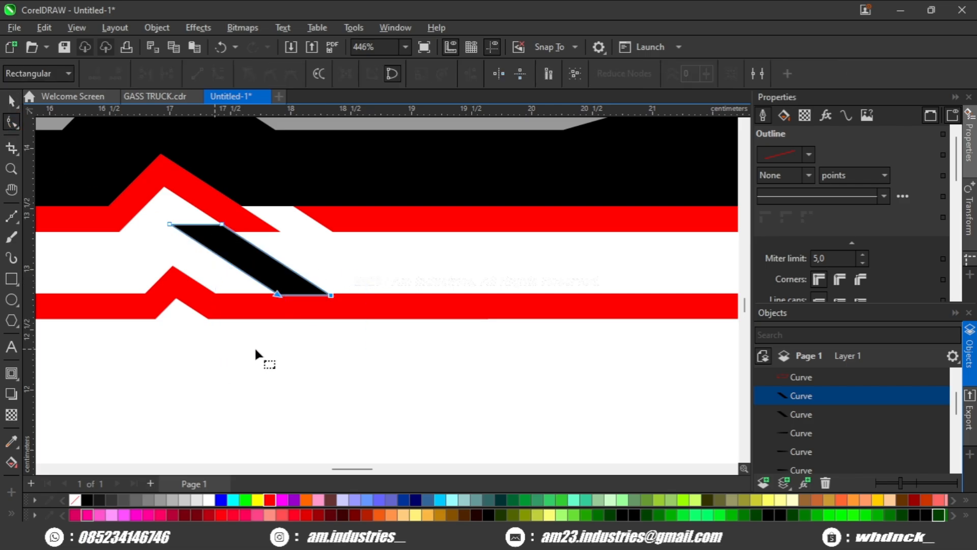
{"action": "left_click_drag", "start_coordinate": [333, 299], "coordinate": [433, 363]}
{"action": "key", "text": "space"}
{"action": "left_click", "coordinate": [411, 308], "text": "shift"}
{"action": "scroll", "coordinate": [380, 273], "scroll_direction": "down", "scroll_amount": 1}
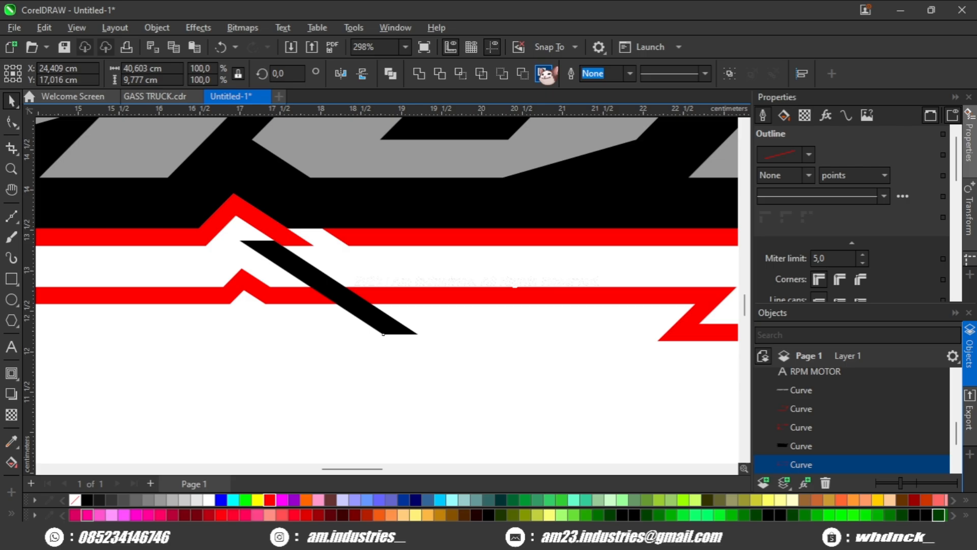
Step: Cut the red outlines with the copied slit to create a slanted break
{"action": "left_click", "coordinate": [523, 75]}
{"action": "left_click", "coordinate": [394, 371]}
{"action": "scroll", "coordinate": [394, 372], "scroll_direction": "down", "scroll_amount": 2}
{"action": "left_click_drag", "start_coordinate": [386, 349], "coordinate": [255, 338]}
{"action": "scroll", "coordinate": [462, 338], "scroll_direction": "up", "scroll_amount": 1}
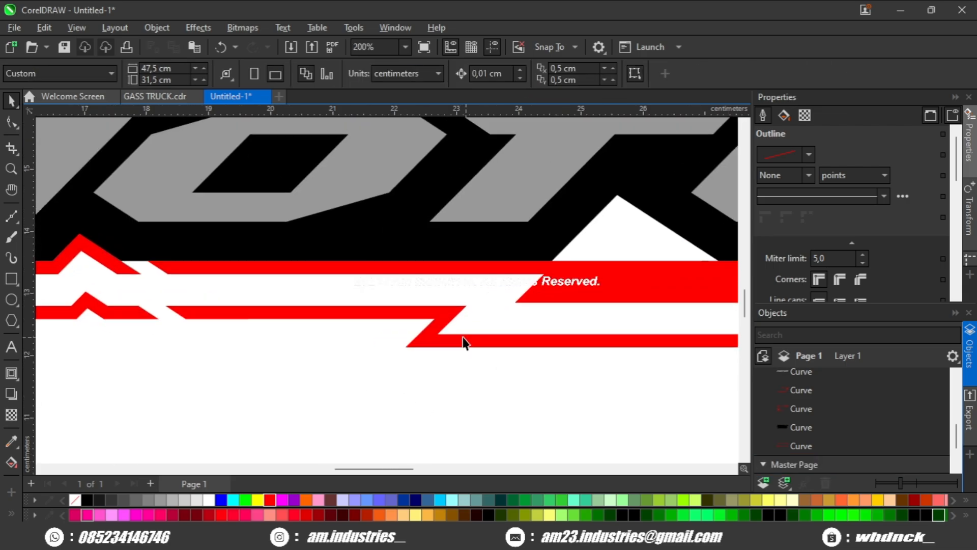
Step: Draw a rectangle over the lower red outline segment and use it to trim that segment away
{"action": "left_click_drag", "start_coordinate": [414, 289], "coordinate": [420, 283]}
{"action": "left_click", "coordinate": [12, 278]}
{"action": "left_click_drag", "start_coordinate": [323, 306], "coordinate": [469, 386]}
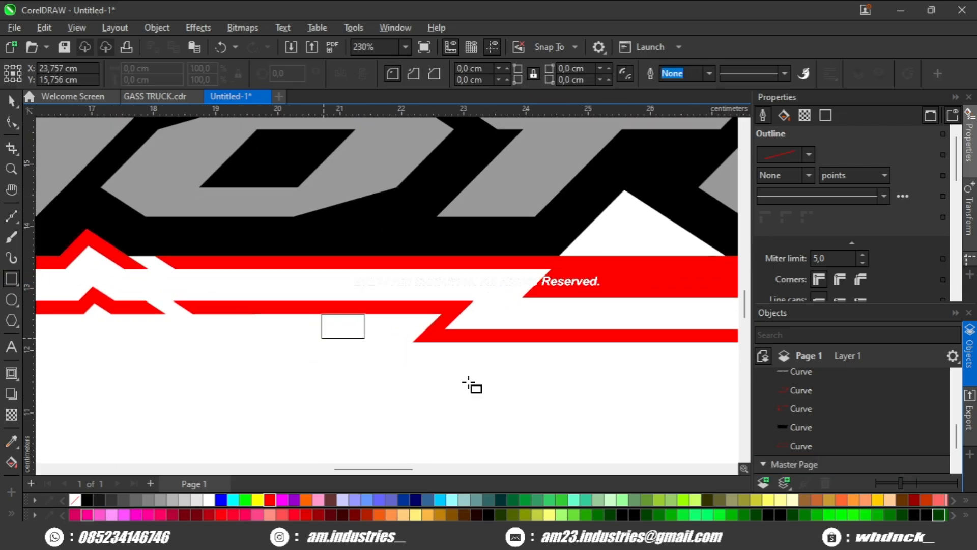
{"action": "left_click_drag", "start_coordinate": [469, 386], "coordinate": [693, 443]}
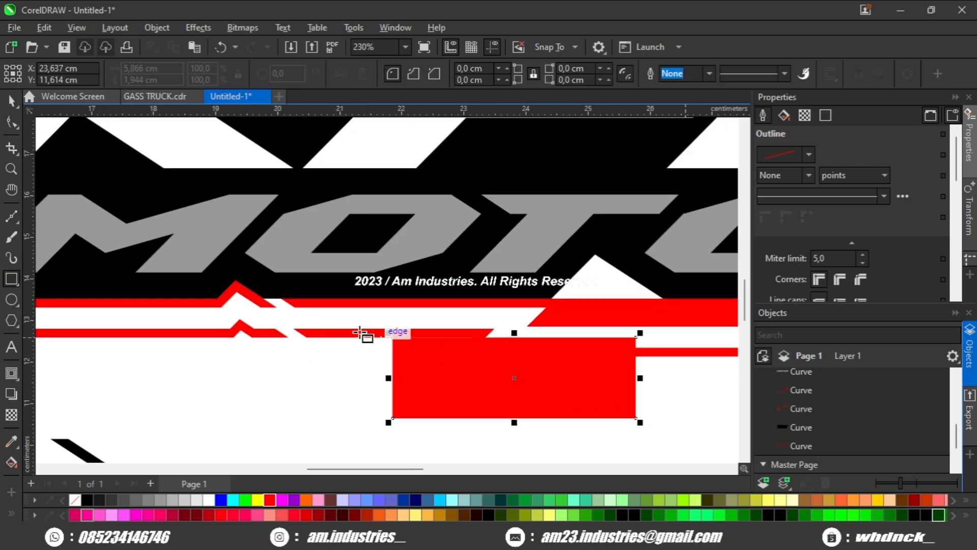
{"action": "left_click", "coordinate": [13, 102]}
{"action": "left_click", "coordinate": [328, 332], "text": "shift"}
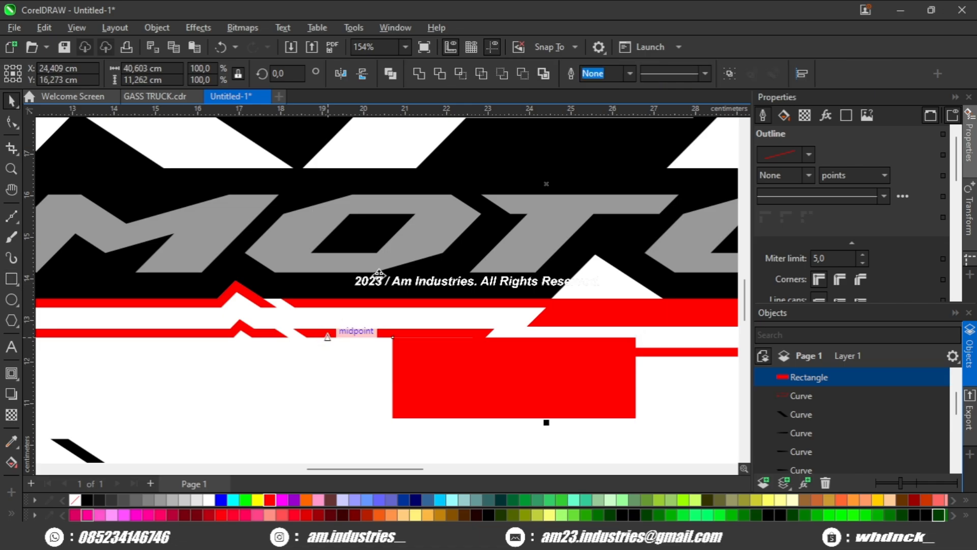
{"action": "left_click", "coordinate": [529, 76]}
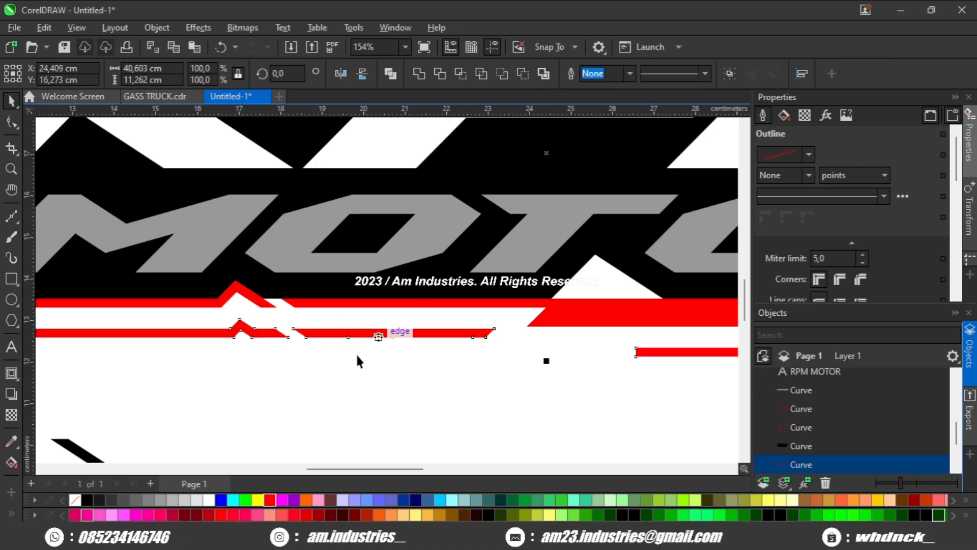
Step: Move the red contour's notch nodes down so it joins the lower red line as a slanted band
{"action": "left_click", "coordinate": [11, 122]}
{"action": "scroll", "coordinate": [268, 321], "scroll_direction": "up", "scroll_amount": 3}
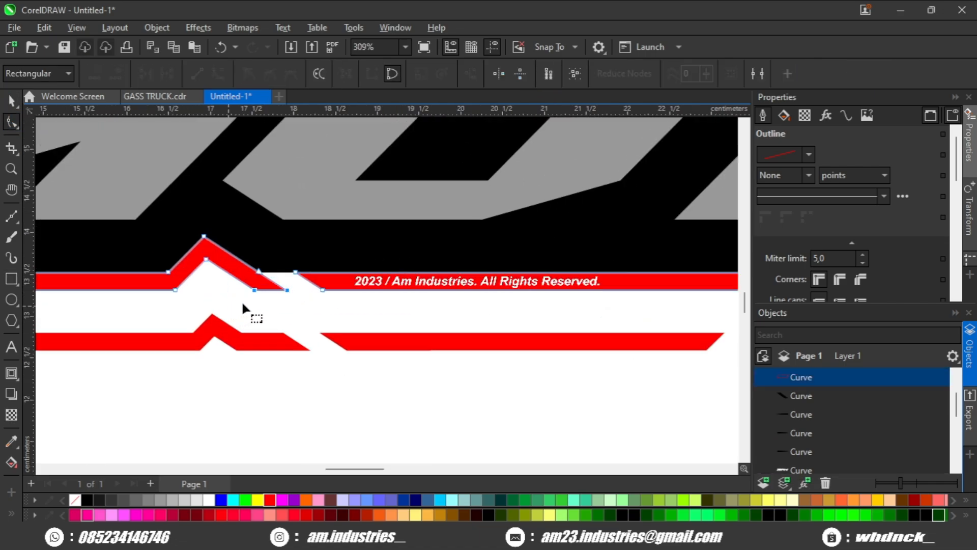
{"action": "left_click_drag", "start_coordinate": [252, 288], "coordinate": [345, 349]}
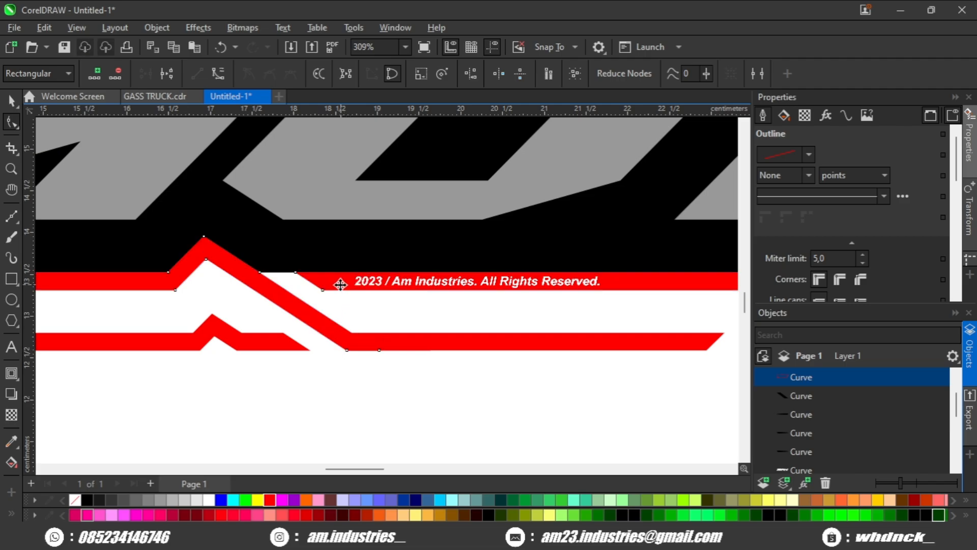
{"action": "key", "text": "space"}
{"action": "key", "text": "space"}
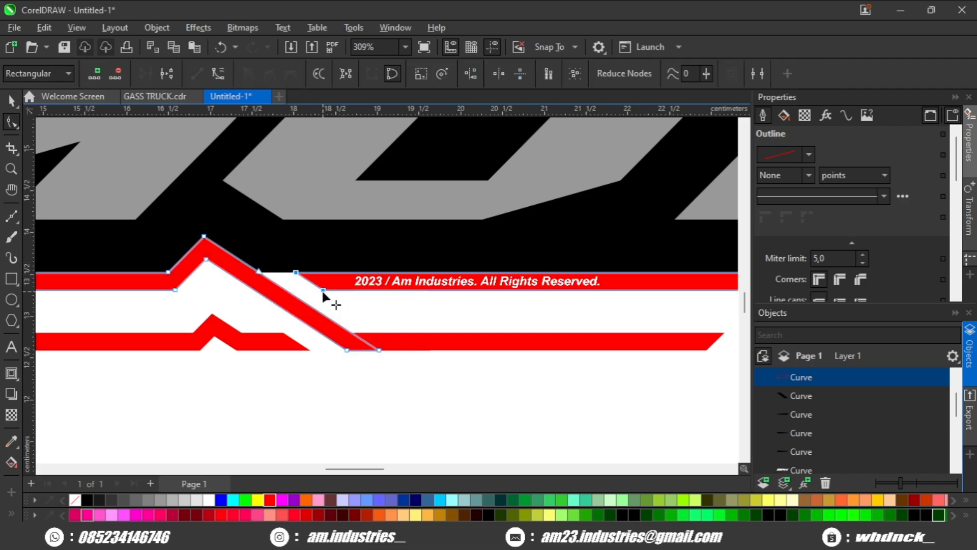
{"action": "left_click", "coordinate": [375, 387]}
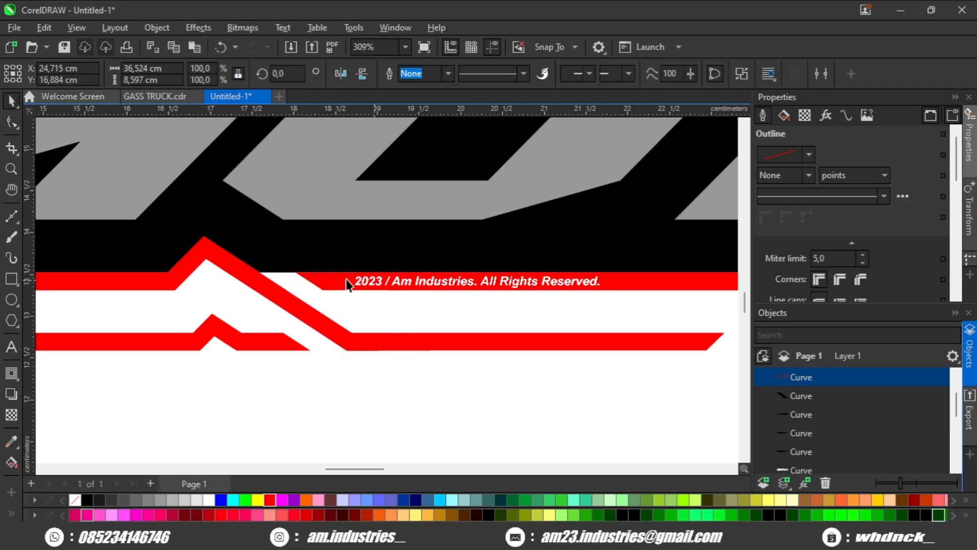
Step: Delete the leftover red outline piece below the logo
{"action": "left_click", "coordinate": [330, 286]}
{"action": "scroll", "coordinate": [328, 376], "scroll_direction": "down", "scroll_amount": 8}
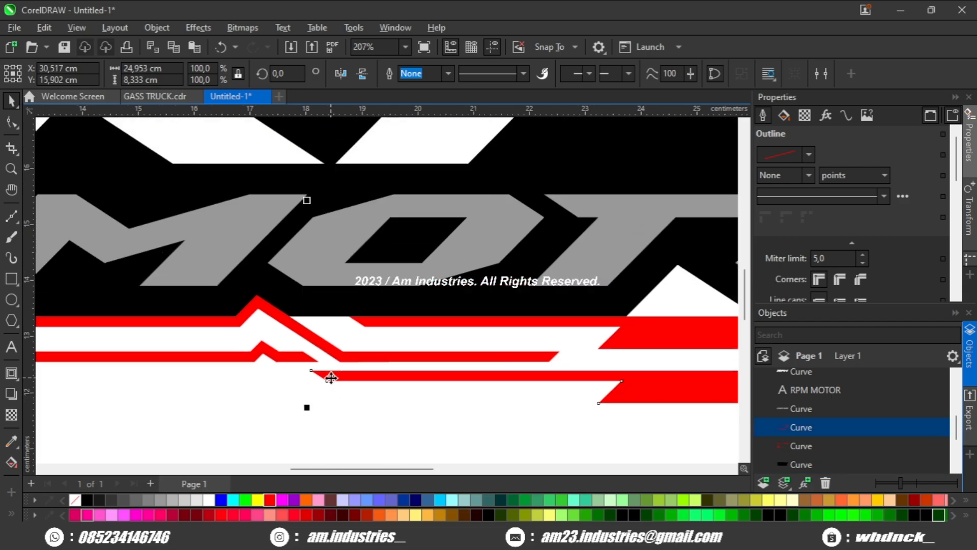
{"action": "left_click_drag", "start_coordinate": [410, 379], "coordinate": [405, 423]}
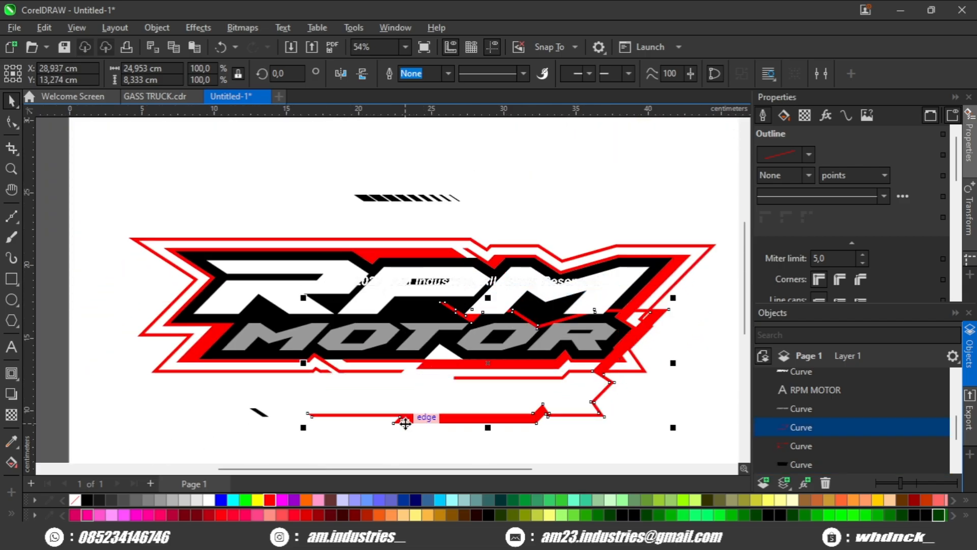
{"action": "key", "text": "Delete"}
Step: Send the red contour shape to the back so the slit stripes show above it
{"action": "scroll", "coordinate": [541, 375], "scroll_direction": "up", "scroll_amount": 1}
{"action": "left_click", "coordinate": [467, 364]}
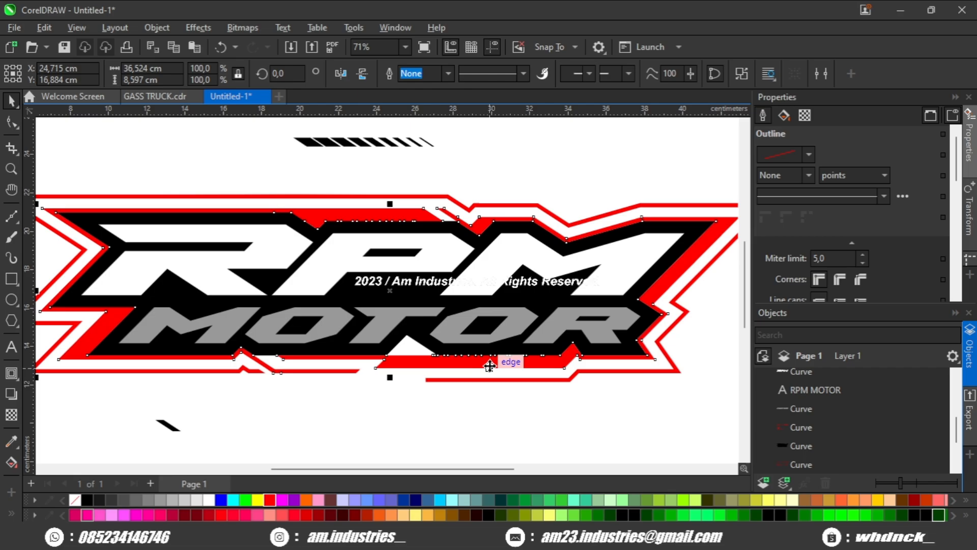
{"action": "left_click_drag", "start_coordinate": [490, 367], "coordinate": [472, 399]}
{"action": "key", "text": "ctrl+z"}
{"action": "key", "text": "shift+Page_Down"}
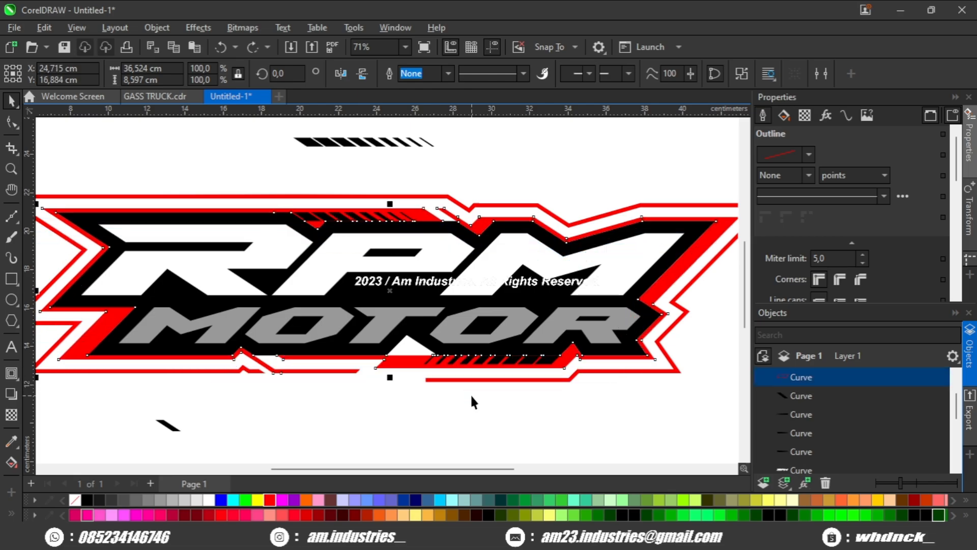
{"action": "left_click", "coordinate": [504, 386]}
{"action": "scroll", "coordinate": [414, 218], "scroll_direction": "up", "scroll_amount": 2}
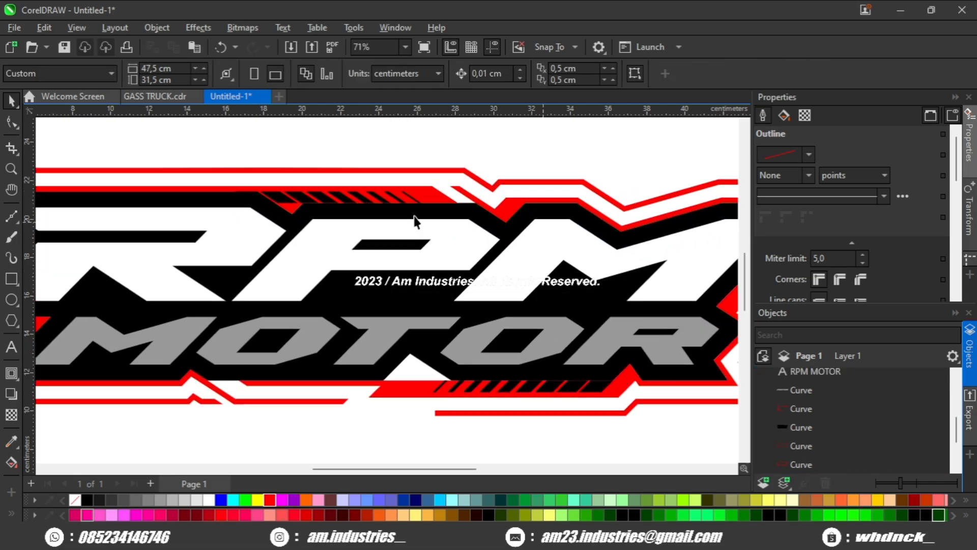
{"action": "left_click", "coordinate": [463, 191]}
{"action": "key", "text": "ctrl+z"}
{"action": "scroll", "coordinate": [452, 197], "scroll_direction": "down", "scroll_amount": 2}
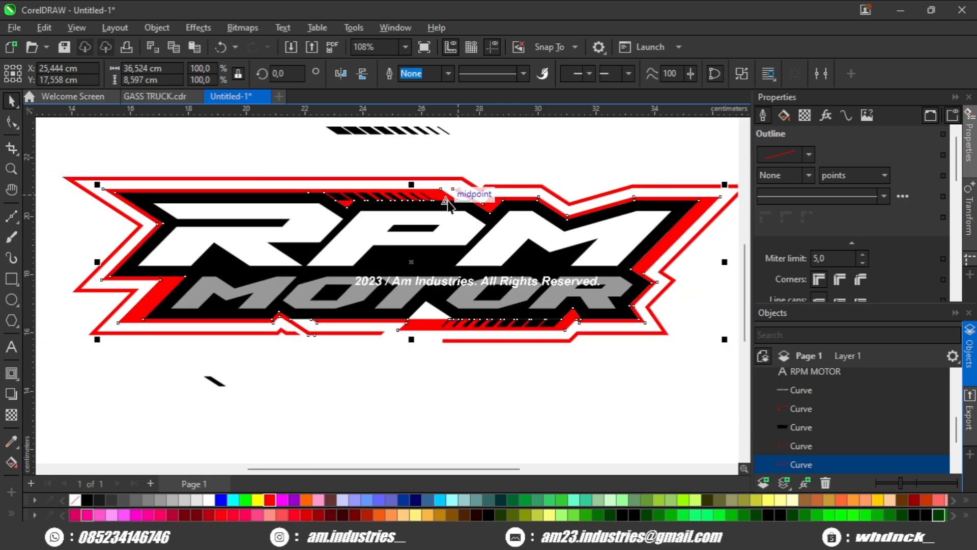
Step: Shift the selected red outline shape upward above the logo's top edge
{"action": "left_click_drag", "start_coordinate": [444, 192], "coordinate": [458, 165]}
{"action": "scroll", "coordinate": [389, 183], "scroll_direction": "up", "scroll_amount": 1}
{"action": "scroll", "coordinate": [325, 203], "scroll_direction": "up", "scroll_amount": 3}
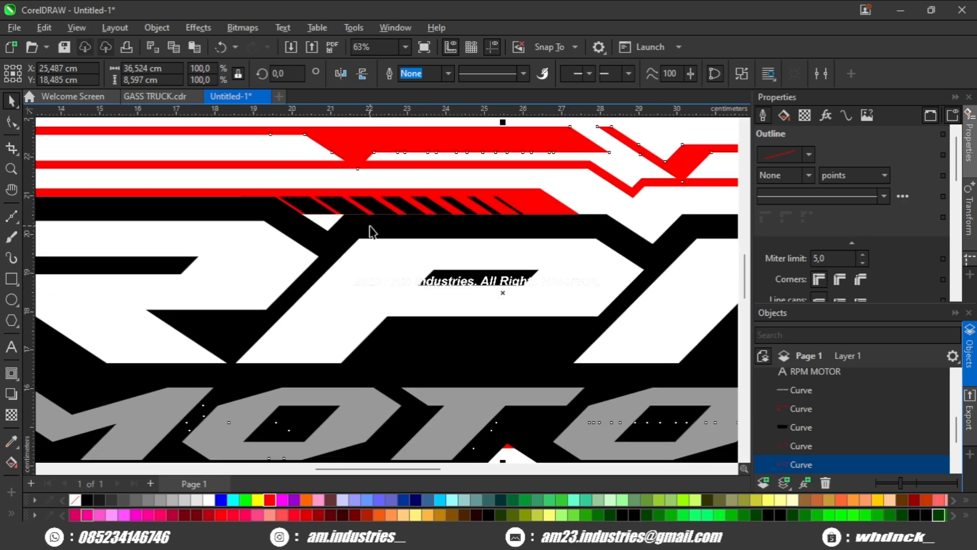
Step: Step back and forth through undo and redo of the recent red outline edits
{"action": "key", "text": "ctrl+z"}
{"action": "scroll", "coordinate": [373, 234], "scroll_direction": "down", "scroll_amount": 2}
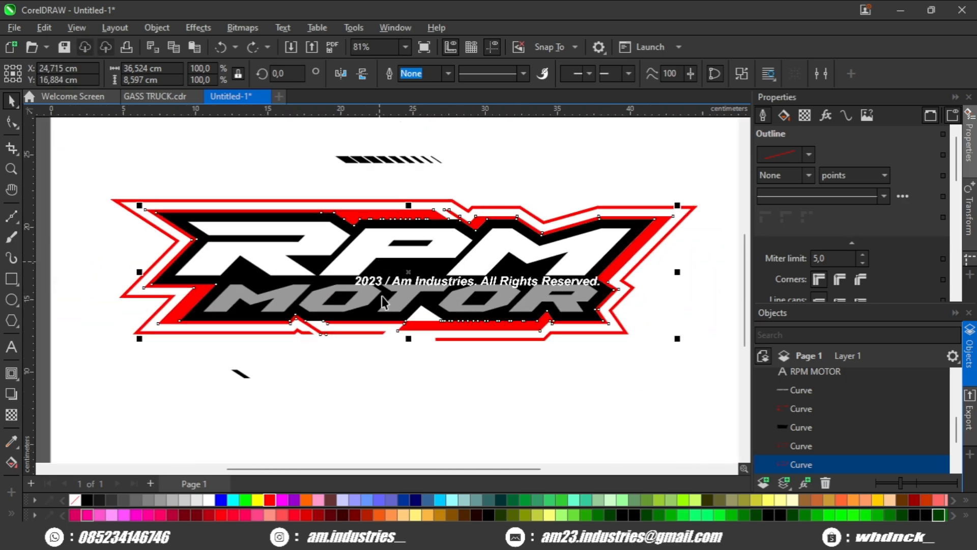
{"action": "key", "text": "ctrl+z"}
{"action": "key", "text": "ctrl+z"}
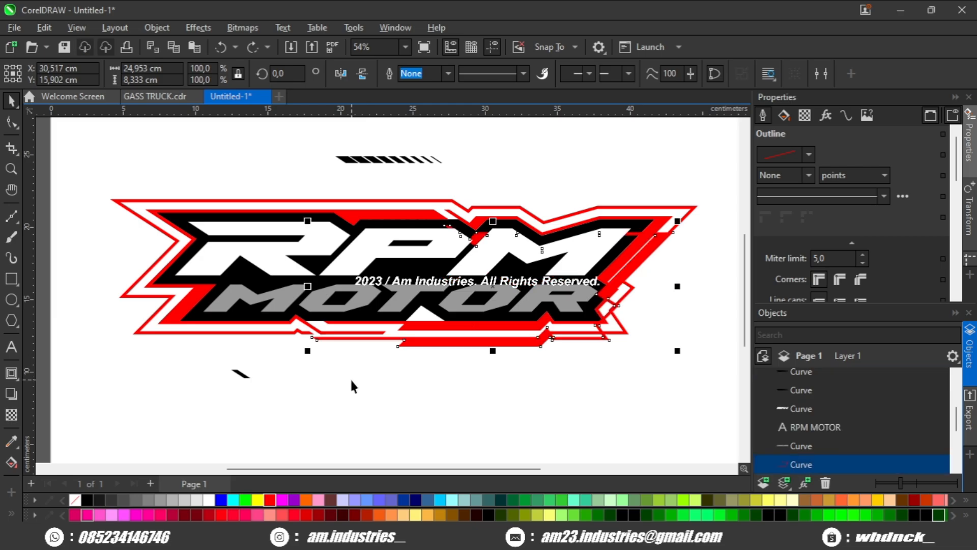
{"action": "key", "text": "ctrl+shift+z"}
{"action": "scroll", "coordinate": [349, 376], "scroll_direction": "up", "scroll_amount": 3}
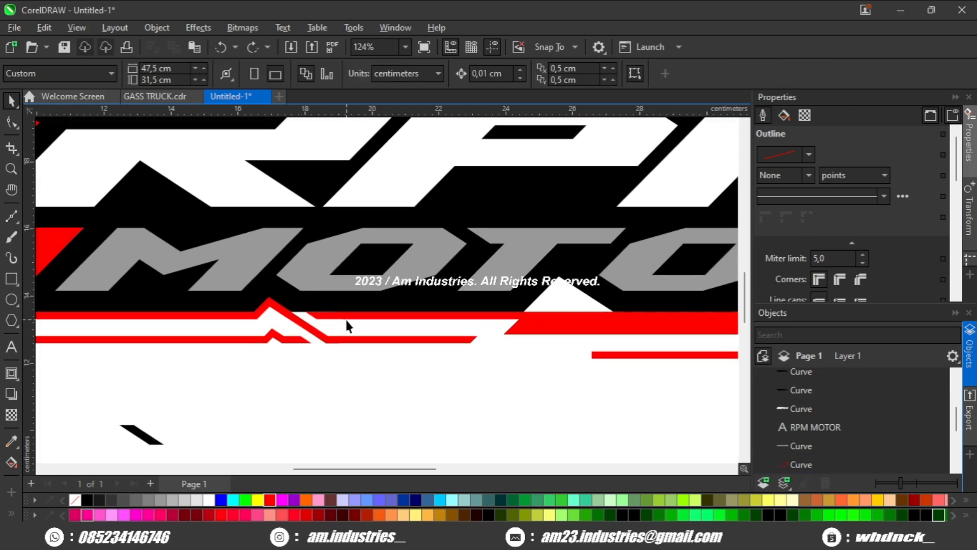
{"action": "key", "text": "ctrl+shift+z"}
{"action": "scroll", "coordinate": [342, 389], "scroll_direction": "down", "scroll_amount": 3}
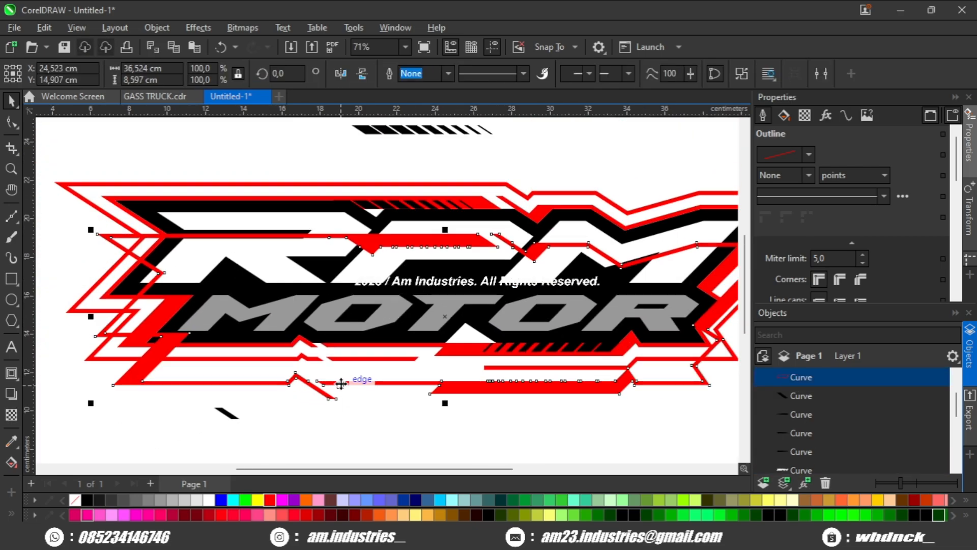
Step: Delete the selected extra red outline curve
{"action": "key", "text": "Delete"}
{"action": "scroll", "coordinate": [353, 357], "scroll_direction": "up", "scroll_amount": 2}
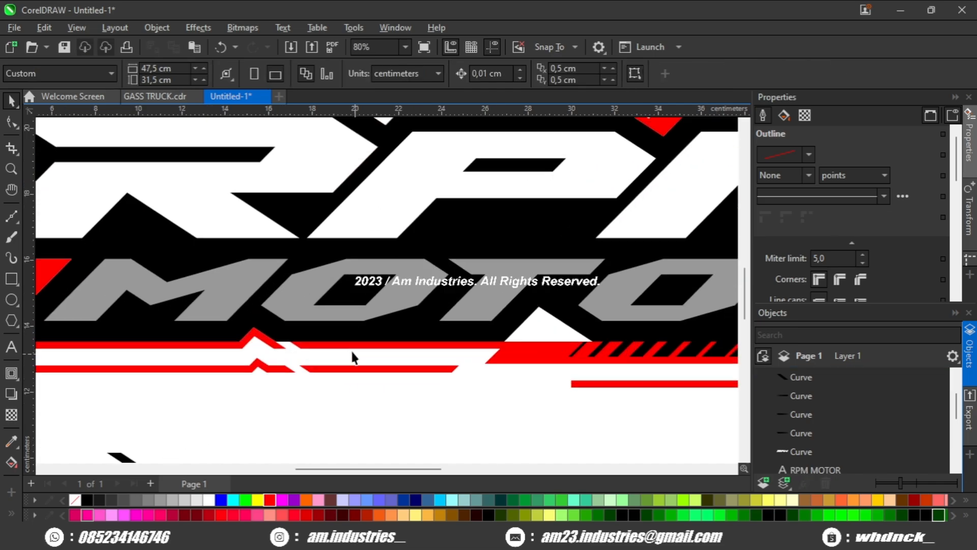
Step: Reshape the lower red outline's nodes so its notch lines up with the red band beneath MOTOR
{"action": "left_click", "coordinate": [333, 357]}
{"action": "left_click", "coordinate": [11, 122]}
{"action": "scroll", "coordinate": [265, 367], "scroll_direction": "up", "scroll_amount": 2}
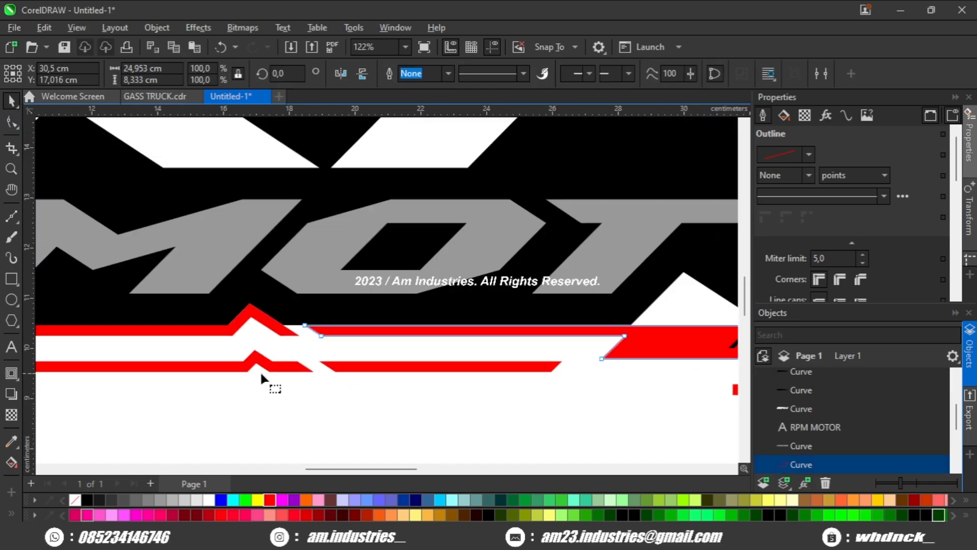
{"action": "left_click_drag", "start_coordinate": [341, 330], "coordinate": [373, 330]}
{"action": "left_click", "coordinate": [301, 336]}
{"action": "left_click_drag", "start_coordinate": [264, 358], "coordinate": [361, 384]}
{"action": "key", "text": "space"}
{"action": "left_click", "coordinate": [350, 402]}
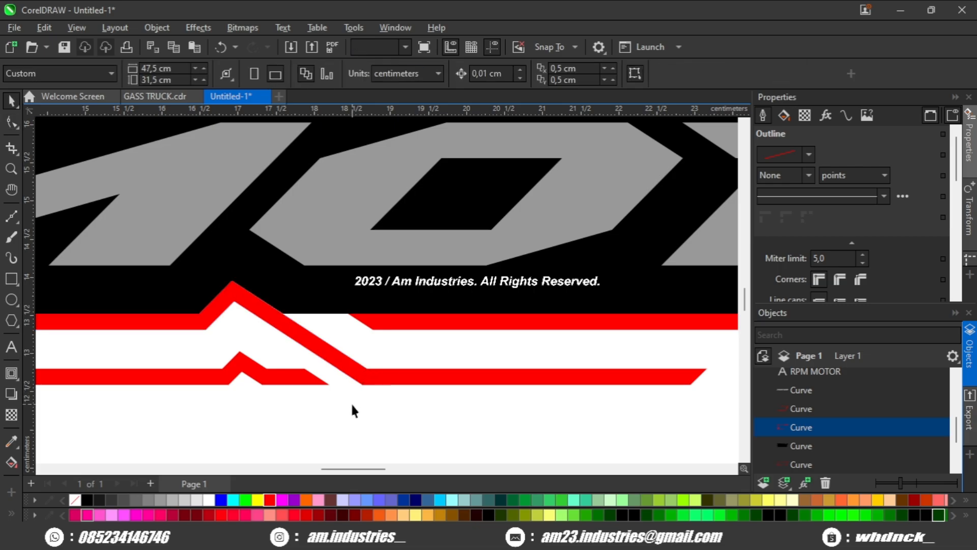
{"action": "scroll", "coordinate": [352, 402], "scroll_direction": "down", "scroll_amount": 5}
{"action": "scroll", "coordinate": [264, 368], "scroll_direction": "up", "scroll_amount": 4}
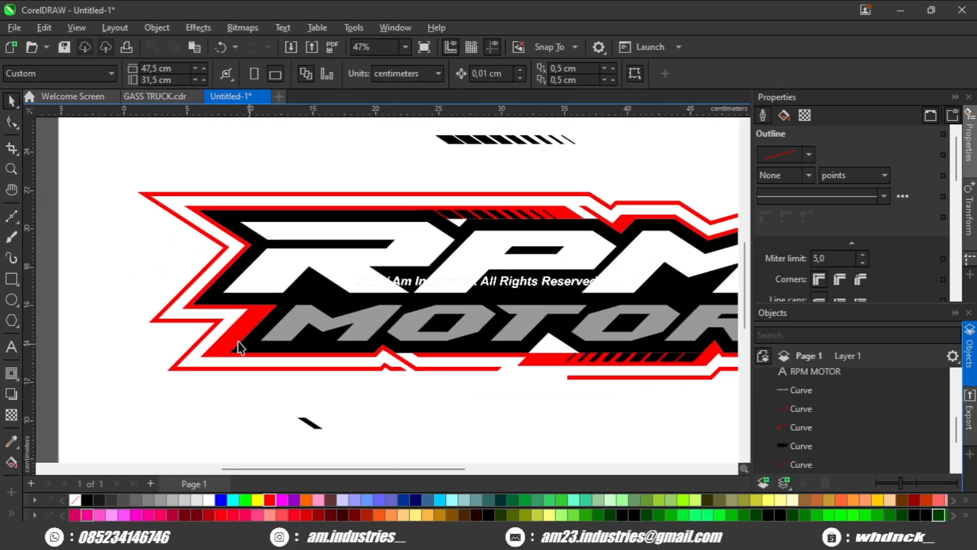
{"action": "left_click_drag", "start_coordinate": [235, 296], "coordinate": [240, 308]}
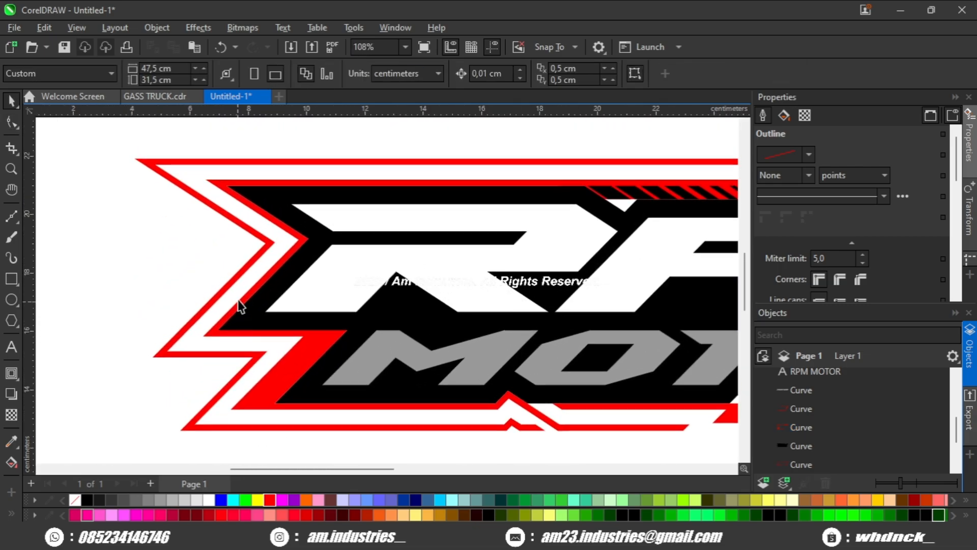
{"action": "scroll", "coordinate": [232, 275], "scroll_direction": "down", "scroll_amount": 2}
{"action": "left_click_drag", "start_coordinate": [375, 287], "coordinate": [349, 269]}
{"action": "left_click_drag", "start_coordinate": [467, 238], "coordinate": [404, 250]}
{"action": "scroll", "coordinate": [403, 249], "scroll_direction": "up", "scroll_amount": 3}
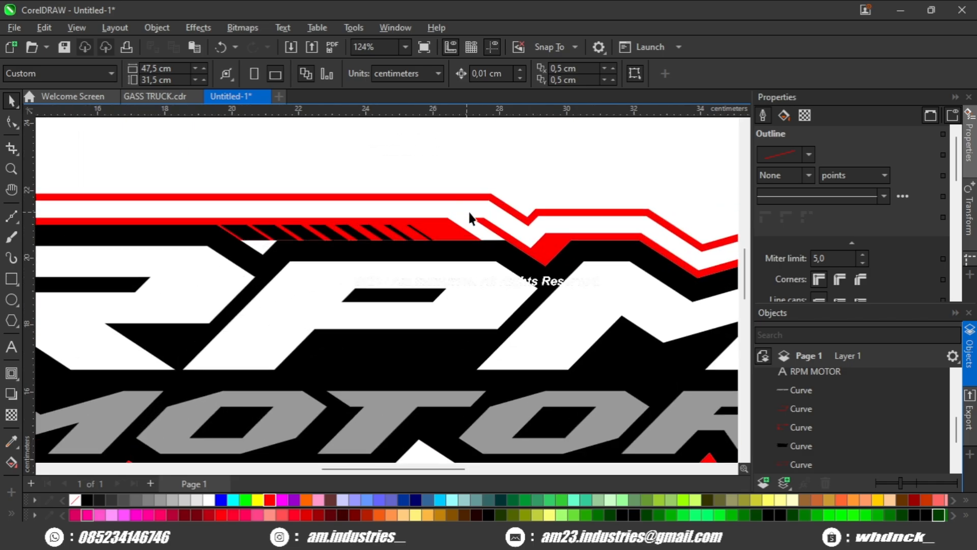
{"action": "left_click", "coordinate": [475, 218]}
{"action": "left_click_drag", "start_coordinate": [352, 184], "coordinate": [197, 196]}
{"action": "scroll", "coordinate": [46, 216], "scroll_direction": "up", "scroll_amount": 1}
{"action": "left_click", "coordinate": [12, 217]}
{"action": "scroll", "coordinate": [355, 241], "scroll_direction": "up", "scroll_amount": 2}
{"action": "scroll", "coordinate": [519, 283], "scroll_direction": "up", "scroll_amount": 1}
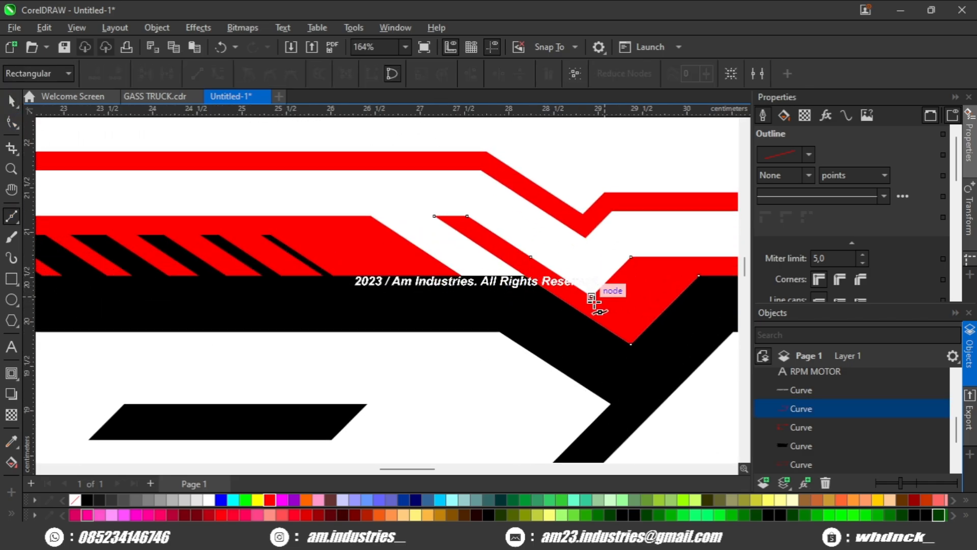
{"action": "left_click", "coordinate": [594, 160]}
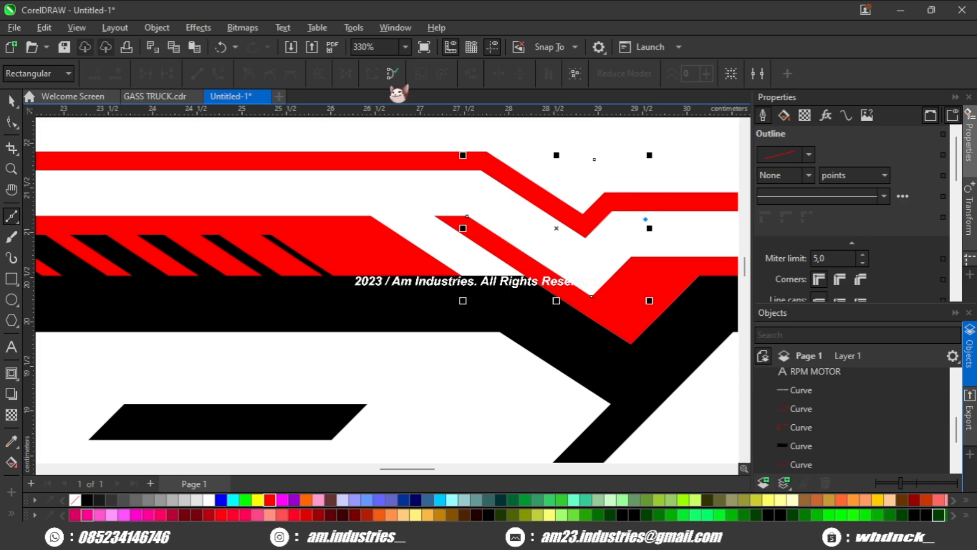
{"action": "left_click", "coordinate": [392, 74]}
{"action": "left_click", "coordinate": [11, 100]}
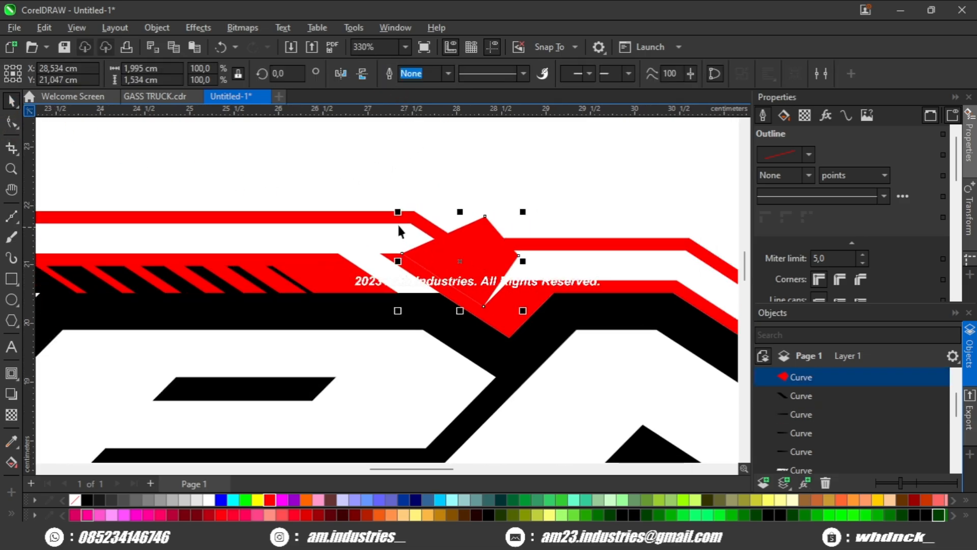
{"action": "left_click_drag", "start_coordinate": [397, 223], "coordinate": [530, 261]}
{"action": "left_click", "coordinate": [530, 261]}
{"action": "scroll", "coordinate": [530, 261], "scroll_direction": "down", "scroll_amount": 1}
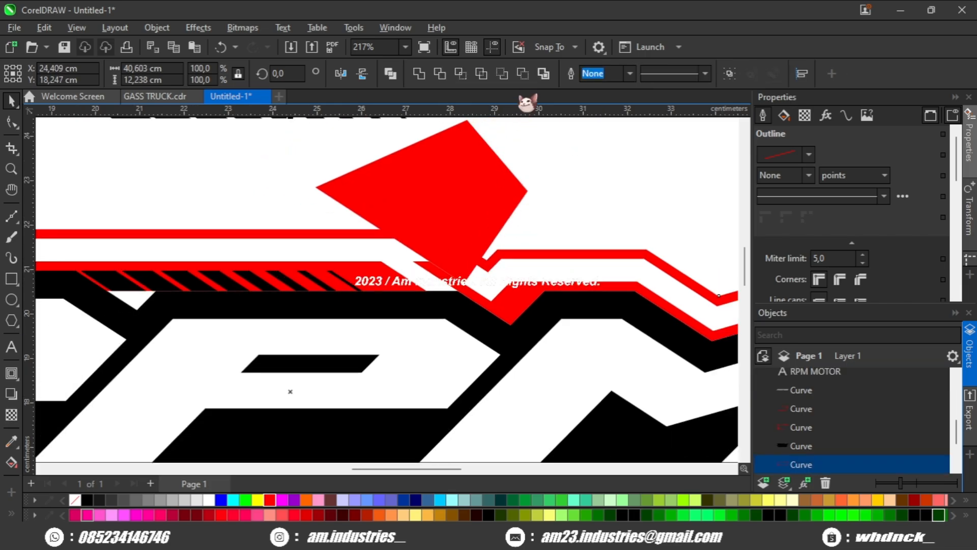
{"action": "key", "text": "Delete"}
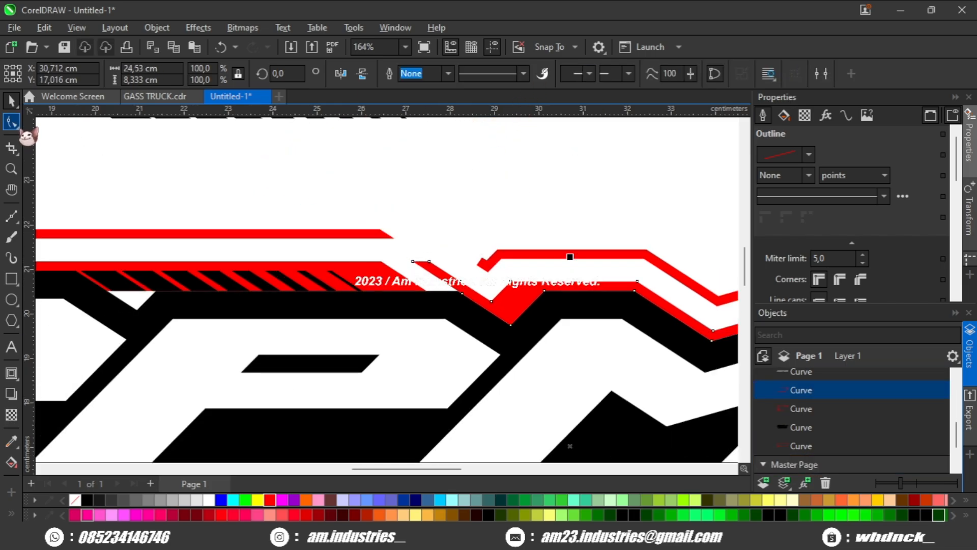
Step: Drag the top red outline's notch nodes so the segment slants down toward the RPM letters
{"action": "scroll", "coordinate": [469, 257], "scroll_direction": "up", "scroll_amount": 2}
{"action": "left_click_drag", "start_coordinate": [456, 249], "coordinate": [290, 311]}
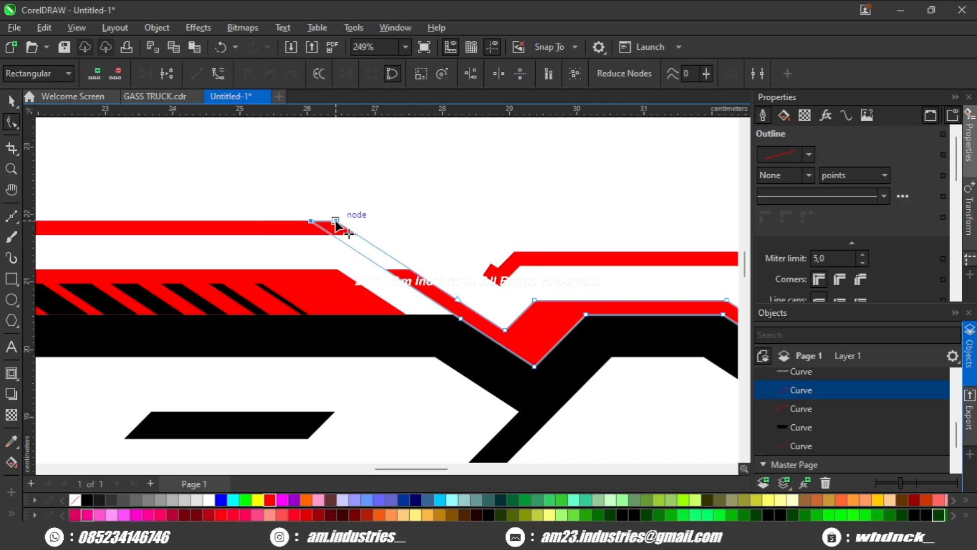
{"action": "scroll", "coordinate": [442, 224], "scroll_direction": "down", "scroll_amount": 1}
{"action": "key", "text": "space"}
{"action": "left_click", "coordinate": [443, 224]}
{"action": "scroll", "coordinate": [444, 231], "scroll_direction": "down", "scroll_amount": 2}
{"action": "scroll", "coordinate": [484, 262], "scroll_direction": "up", "scroll_amount": 1}
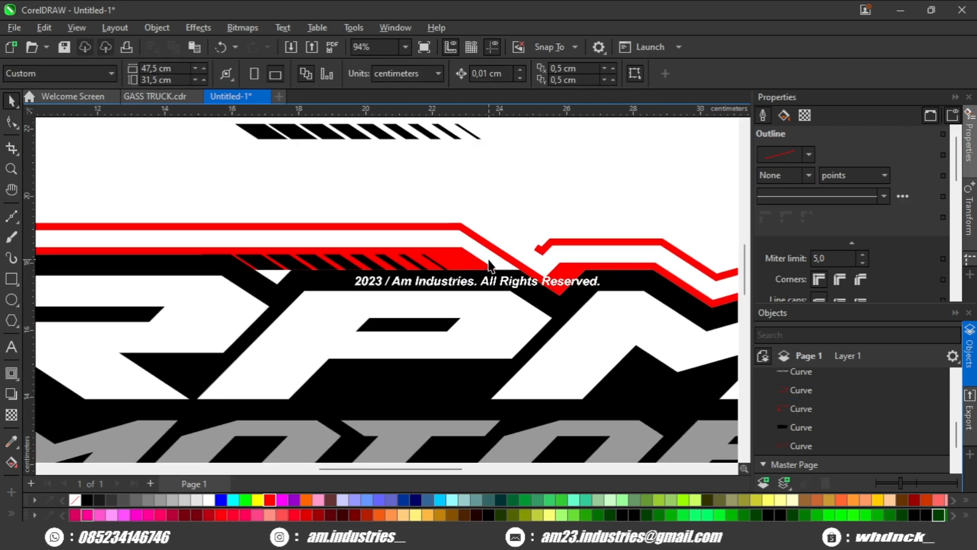
Step: Refine the nodes of the top red outline where it drops beside the RPM letters
{"action": "left_click", "coordinate": [467, 260]}
{"action": "scroll", "coordinate": [477, 258], "scroll_direction": "up", "scroll_amount": 1}
{"action": "scroll", "coordinate": [451, 264], "scroll_direction": "down", "scroll_amount": 1}
{"action": "scroll", "coordinate": [482, 239], "scroll_direction": "down", "scroll_amount": 1}
{"action": "left_click", "coordinate": [511, 217]}
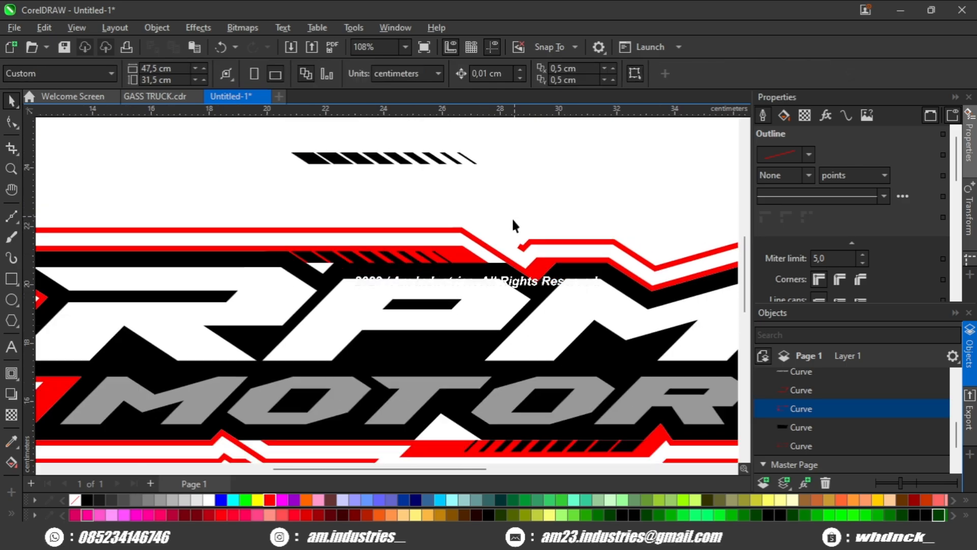
{"action": "scroll", "coordinate": [514, 220], "scroll_direction": "down", "scroll_amount": 1}
{"action": "left_click_drag", "start_coordinate": [524, 239], "coordinate": [546, 336]}
{"action": "scroll", "coordinate": [395, 250], "scroll_direction": "up", "scroll_amount": 1}
{"action": "left_click", "coordinate": [396, 252]}
{"action": "left_click", "coordinate": [12, 122]}
{"action": "scroll", "coordinate": [356, 231], "scroll_direction": "up", "scroll_amount": 5}
{"action": "scroll", "coordinate": [490, 300], "scroll_direction": "down", "scroll_amount": 1}
{"action": "key", "text": "space"}
{"action": "left_click", "coordinate": [473, 236]}
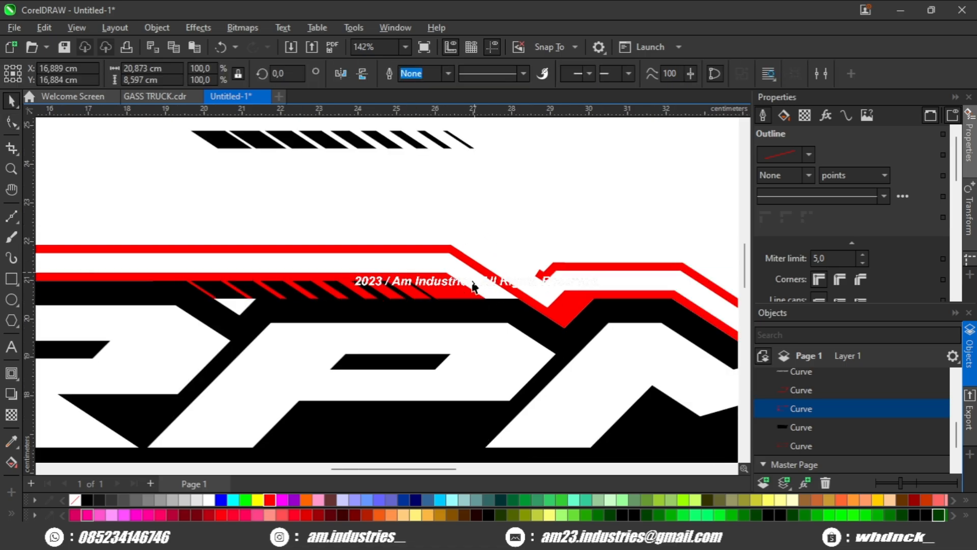
{"action": "scroll", "coordinate": [490, 298], "scroll_direction": "down", "scroll_amount": 1}
{"action": "left_click_drag", "start_coordinate": [540, 301], "coordinate": [414, 234]}
{"action": "scroll", "coordinate": [390, 281], "scroll_direction": "down", "scroll_amount": 3}
{"action": "scroll", "coordinate": [413, 235], "scroll_direction": "down", "scroll_amount": 3}
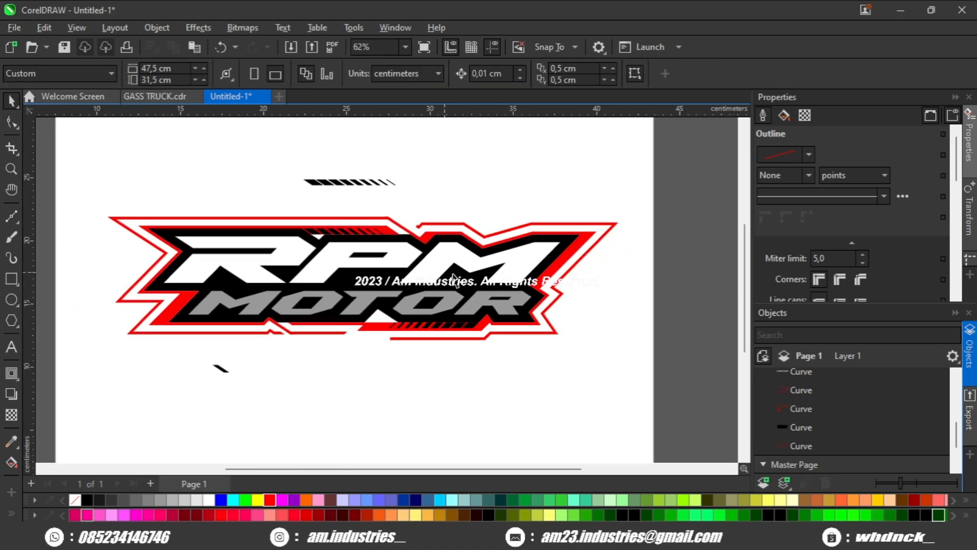
Step: Break apart the outer red outline and delete its right-hand piece
{"action": "left_click_drag", "start_coordinate": [389, 313], "coordinate": [403, 312]}
{"action": "scroll", "coordinate": [404, 313], "scroll_direction": "up", "scroll_amount": 1}
{"action": "left_click", "coordinate": [518, 338]}
{"action": "scroll", "coordinate": [517, 338], "scroll_direction": "down", "scroll_amount": 1}
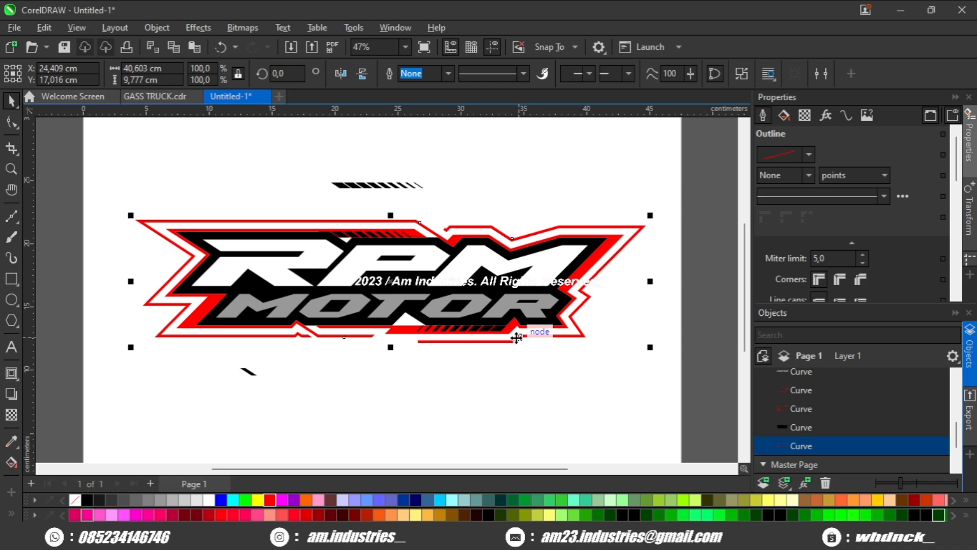
{"action": "key", "text": "ctrl+k"}
{"action": "left_click", "coordinate": [472, 358]}
{"action": "left_click", "coordinate": [470, 343]}
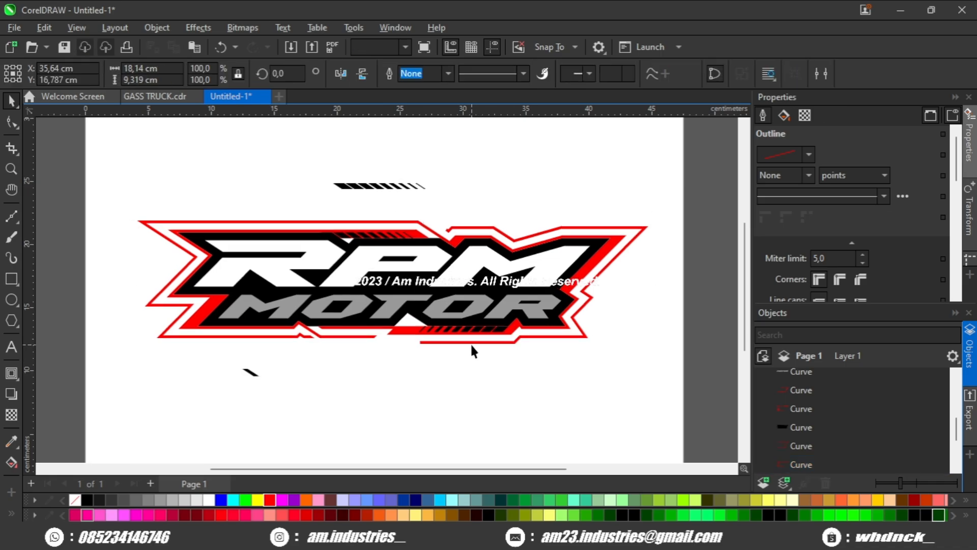
{"action": "key", "text": "F10"}
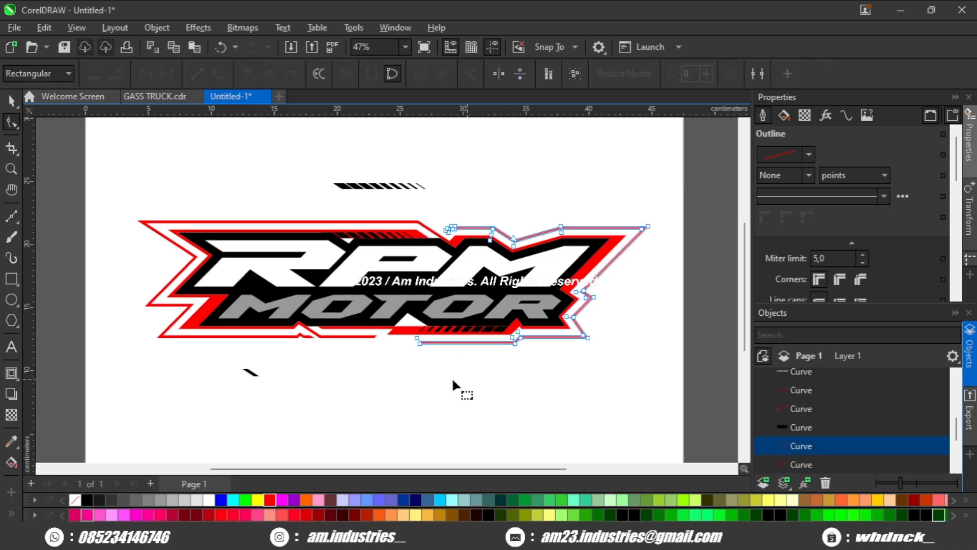
{"action": "left_click", "coordinate": [14, 102]}
{"action": "scroll", "coordinate": [448, 327], "scroll_direction": "up", "scroll_amount": 2}
{"action": "key", "text": "Delete"}
Step: Reposition the remaining outer red outline pieces to align around the logo's left side
{"action": "left_click_drag", "start_coordinate": [161, 230], "coordinate": [245, 248]}
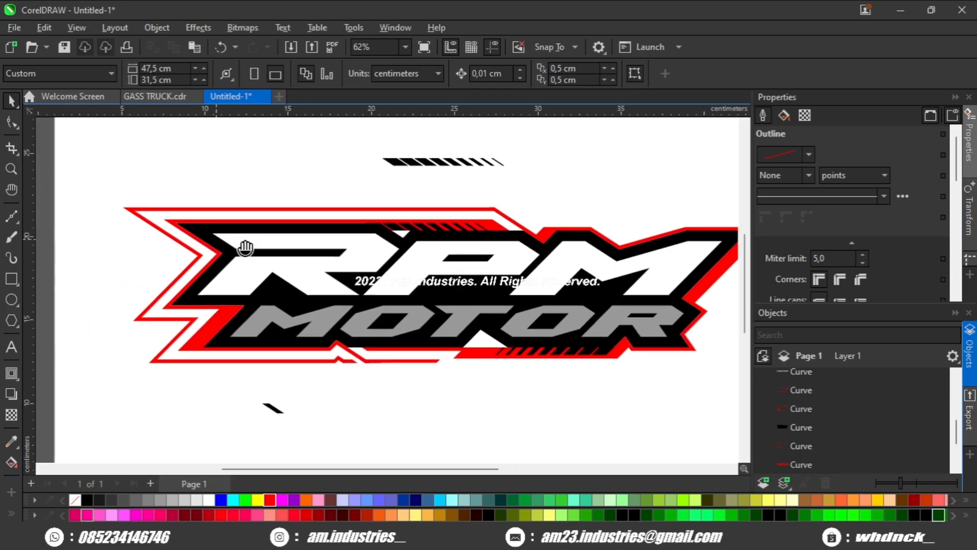
{"action": "scroll", "coordinate": [245, 247], "scroll_direction": "up", "scroll_amount": 2}
{"action": "left_click", "coordinate": [447, 374]}
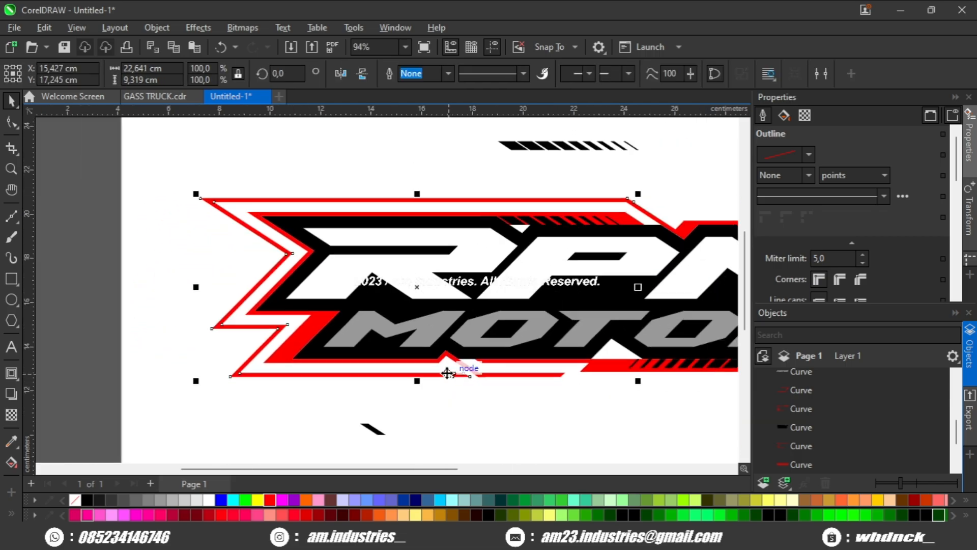
{"action": "scroll", "coordinate": [447, 373], "scroll_direction": "down", "scroll_amount": 1}
{"action": "left_click_drag", "start_coordinate": [447, 372], "coordinate": [405, 375]}
{"action": "left_click", "coordinate": [303, 201]}
{"action": "scroll", "coordinate": [274, 246], "scroll_direction": "up", "scroll_amount": 2}
{"action": "left_click_drag", "start_coordinate": [270, 249], "coordinate": [233, 261]}
{"action": "scroll", "coordinate": [388, 241], "scroll_direction": "up", "scroll_amount": 1}
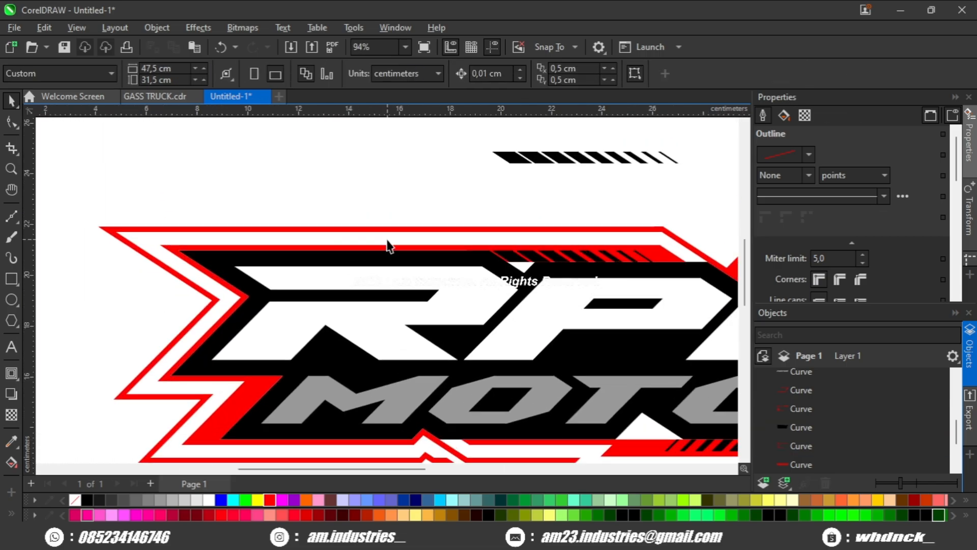
{"action": "scroll", "coordinate": [388, 245], "scroll_direction": "down", "scroll_amount": 1}
{"action": "scroll", "coordinate": [356, 258], "scroll_direction": "up", "scroll_amount": 2}
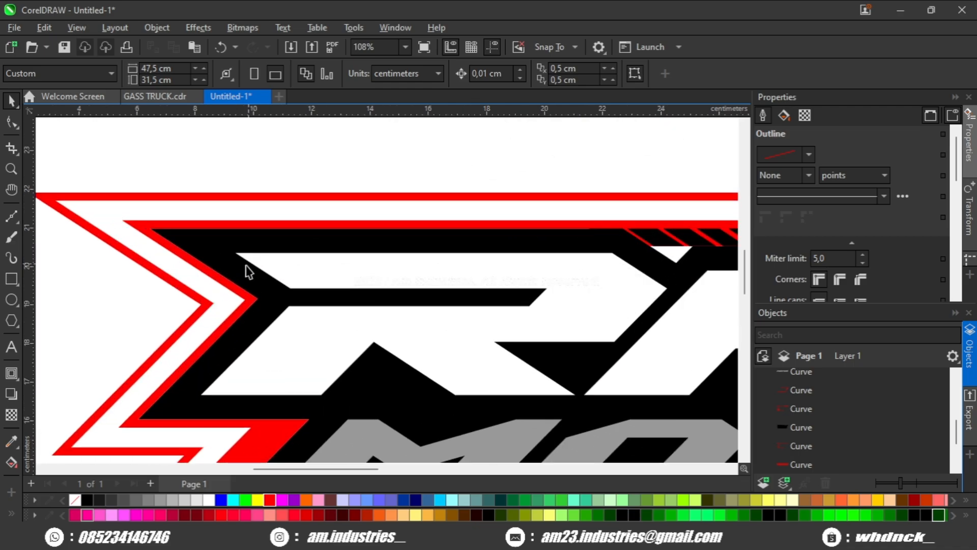
Step: Draw a small red slanted stripe about 1.9 × 1.3 cm near the logo's left chevron
{"action": "left_click", "coordinate": [13, 217]}
{"action": "scroll", "coordinate": [254, 351], "scroll_direction": "up", "scroll_amount": 3}
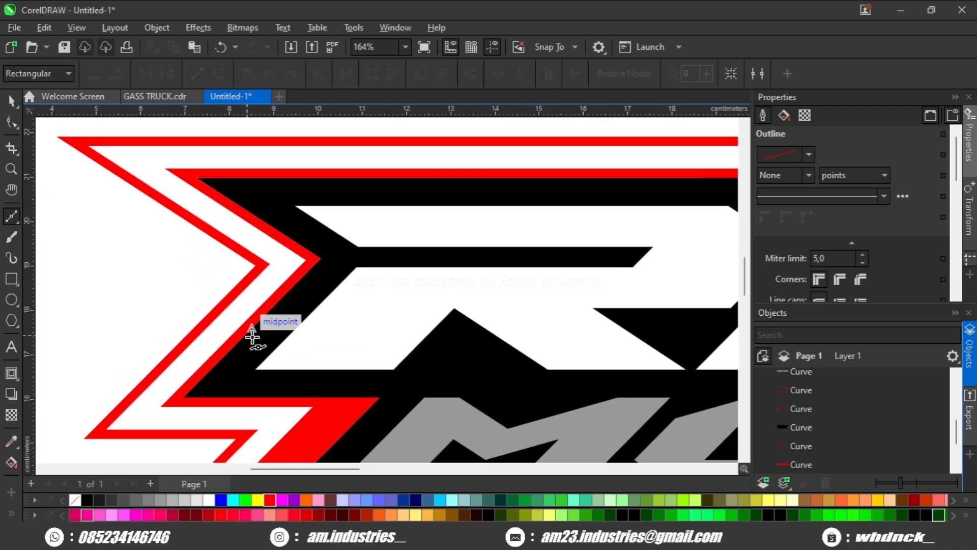
{"action": "left_click", "coordinate": [12, 279]}
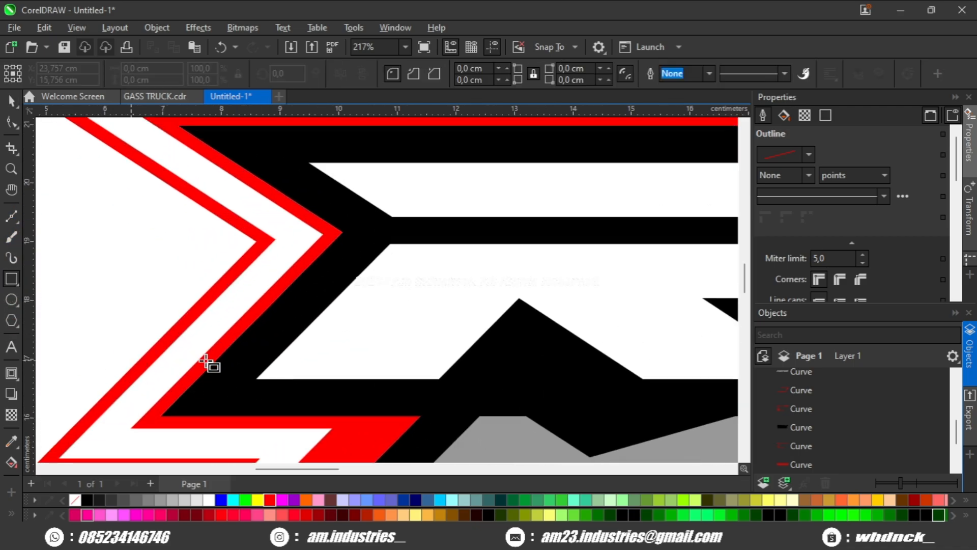
{"action": "scroll", "coordinate": [244, 376], "scroll_direction": "up", "scroll_amount": 1}
{"action": "left_click_drag", "start_coordinate": [257, 383], "coordinate": [411, 269]}
{"action": "scroll", "coordinate": [223, 318], "scroll_direction": "up", "scroll_amount": 4}
{"action": "scroll", "coordinate": [361, 302], "scroll_direction": "down", "scroll_amount": 2}
{"action": "scroll", "coordinate": [361, 302], "scroll_direction": "down", "scroll_amount": 4}
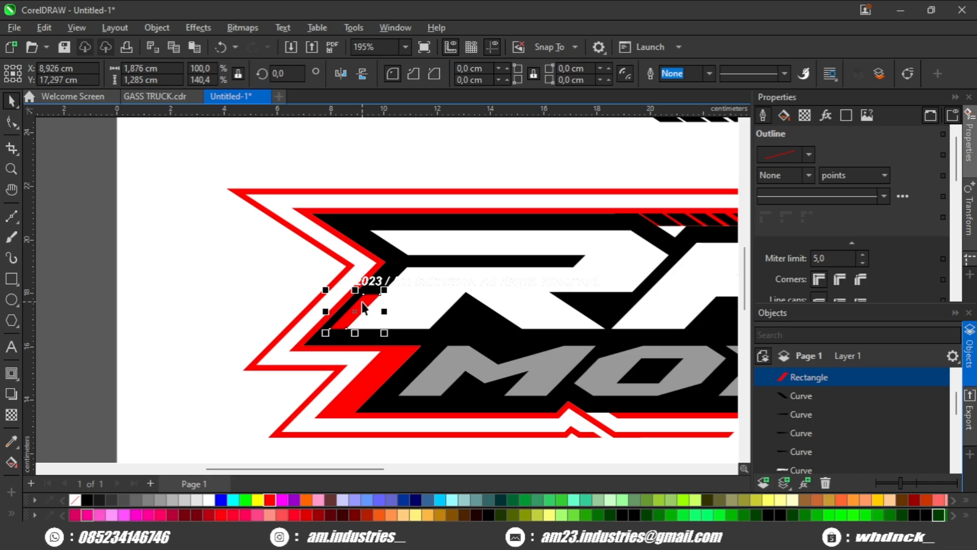
Step: Move the red slanted stripe up onto the top outline above the R letter
{"action": "left_click_drag", "start_coordinate": [418, 169], "coordinate": [435, 143]}
{"action": "scroll", "coordinate": [309, 247], "scroll_direction": "up", "scroll_amount": 2}
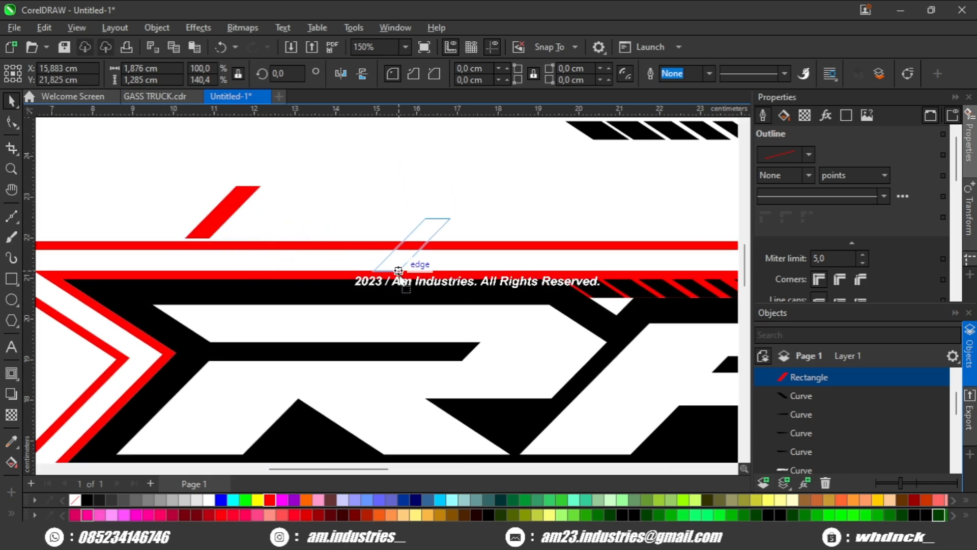
{"action": "left_click_drag", "start_coordinate": [399, 270], "coordinate": [424, 262]}
{"action": "scroll", "coordinate": [404, 282], "scroll_direction": "down", "scroll_amount": 1}
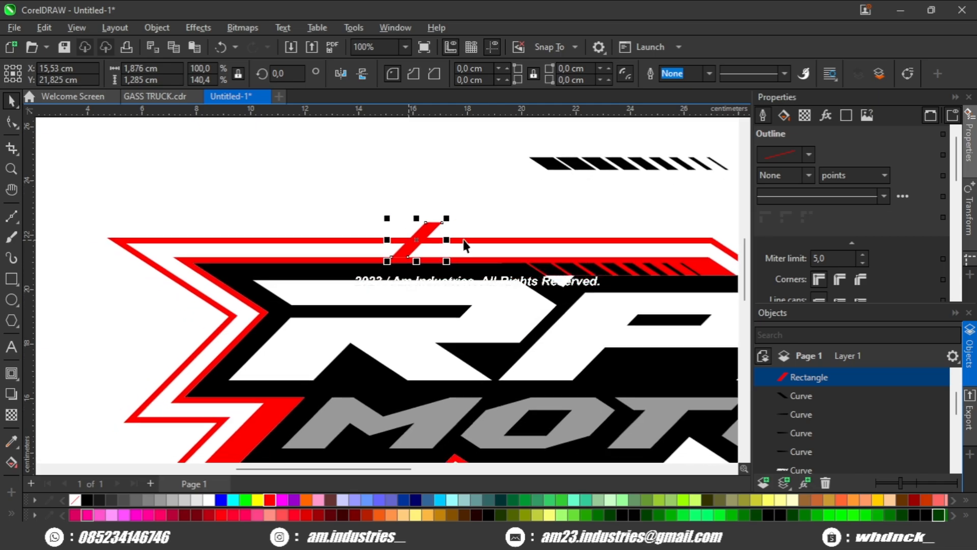
{"action": "left_click", "coordinate": [464, 238], "text": "shift"}
{"action": "scroll", "coordinate": [464, 238], "scroll_direction": "down", "scroll_amount": 1}
Step: Break apart the outer red outline and delete the selected piece at its top-left
{"action": "left_click", "coordinate": [523, 74]}
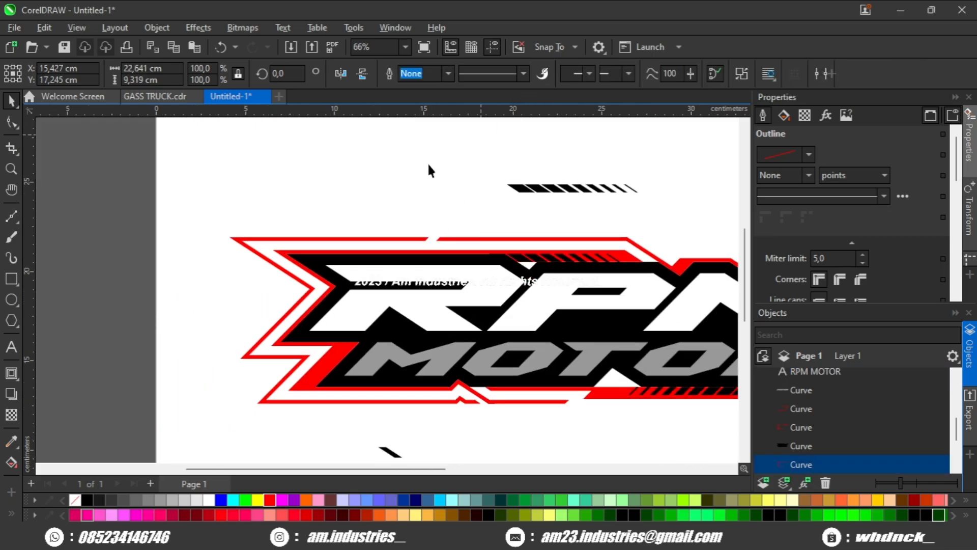
{"action": "scroll", "coordinate": [426, 162], "scroll_direction": "down", "scroll_amount": 1}
{"action": "key", "text": "ctrl+k"}
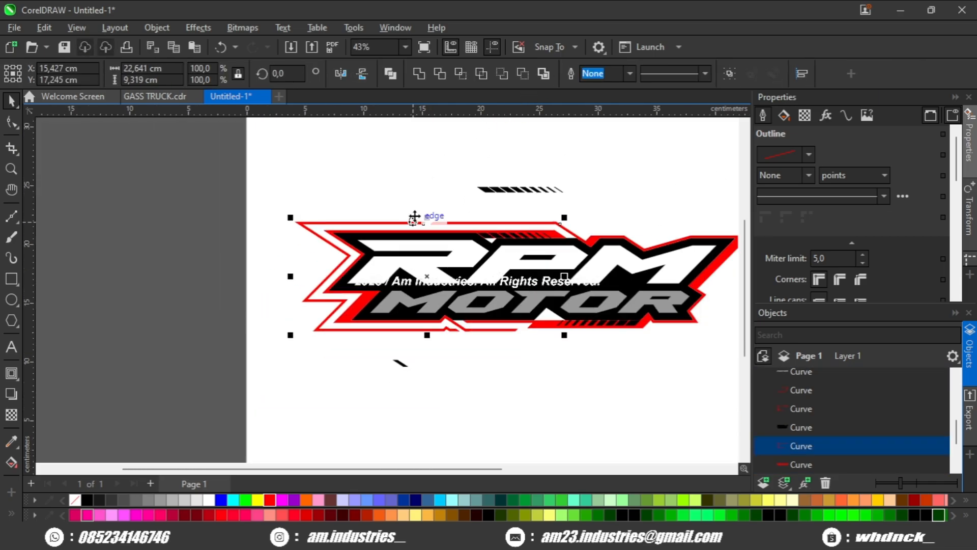
{"action": "left_click", "coordinate": [400, 229]}
{"action": "left_click", "coordinate": [400, 221]}
{"action": "key", "text": "Delete"}
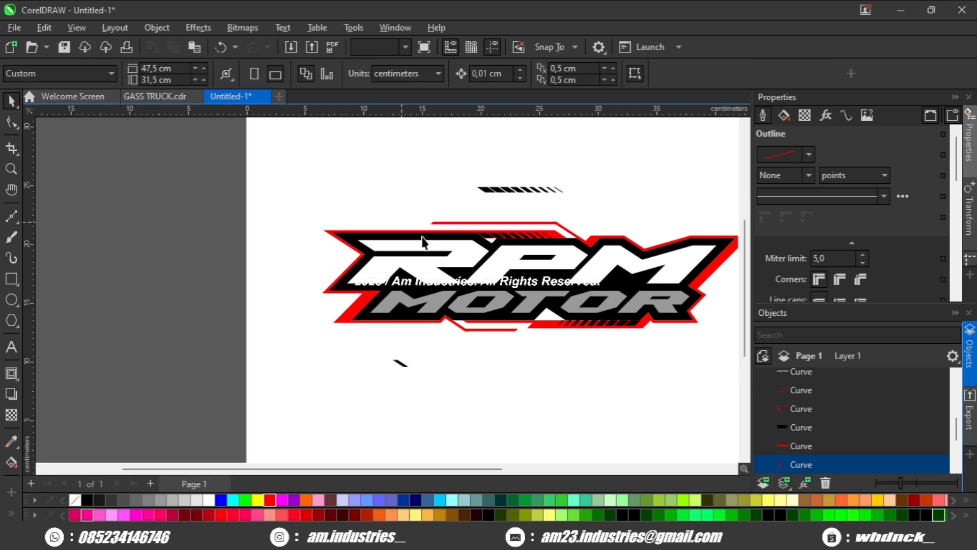
Step: Move the thin red line on the logo's top outline slightly left and up
{"action": "scroll", "coordinate": [401, 222], "scroll_direction": "up", "scroll_amount": 2}
{"action": "scroll", "coordinate": [192, 275], "scroll_direction": "down", "scroll_amount": 1}
{"action": "scroll", "coordinate": [294, 225], "scroll_direction": "up", "scroll_amount": 3}
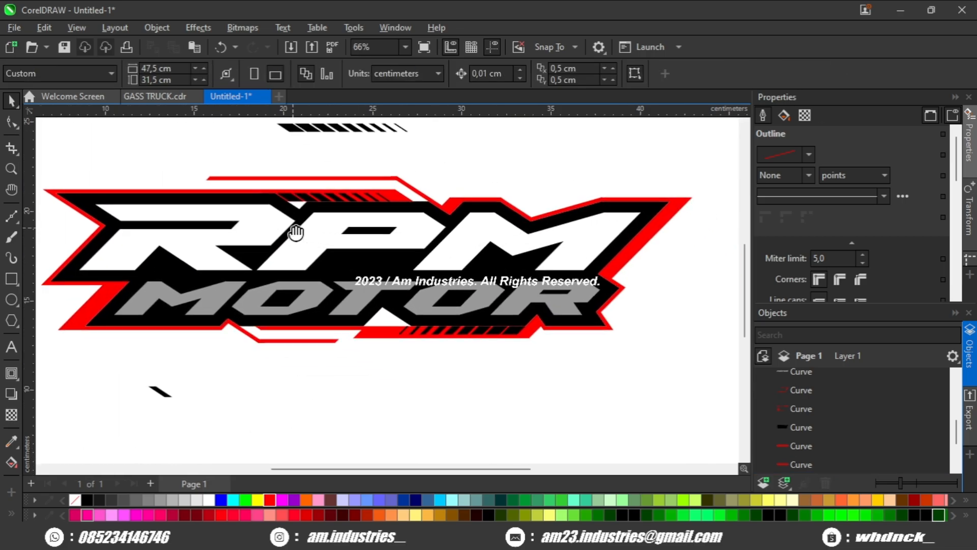
{"action": "scroll", "coordinate": [300, 204], "scroll_direction": "down", "scroll_amount": 1}
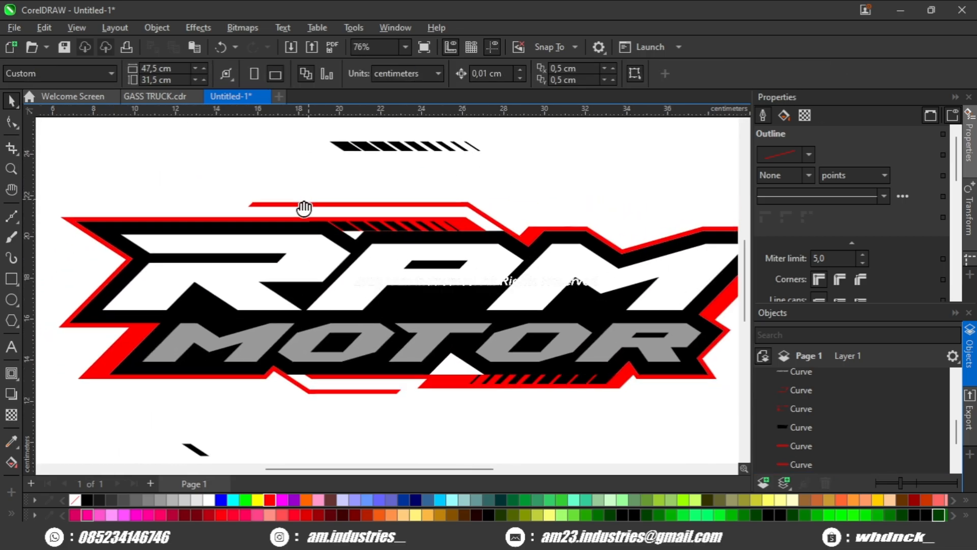
{"action": "scroll", "coordinate": [285, 212], "scroll_direction": "up", "scroll_amount": 1}
{"action": "left_click", "coordinate": [273, 207]}
{"action": "scroll", "coordinate": [352, 216], "scroll_direction": "down", "scroll_amount": 1}
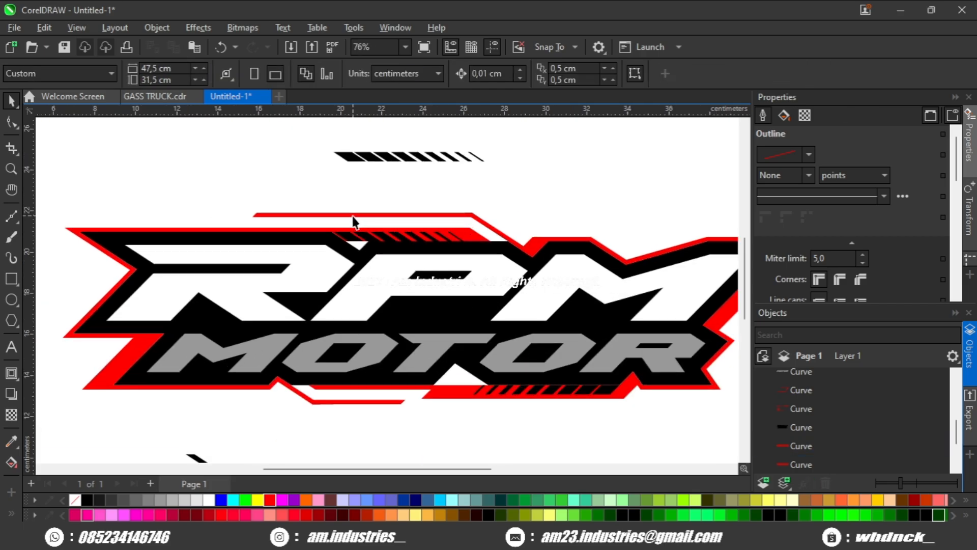
{"action": "left_click", "coordinate": [382, 214]}
{"action": "left_click_drag", "start_coordinate": [463, 200], "coordinate": [427, 193]}
{"action": "left_click", "coordinate": [427, 189]}
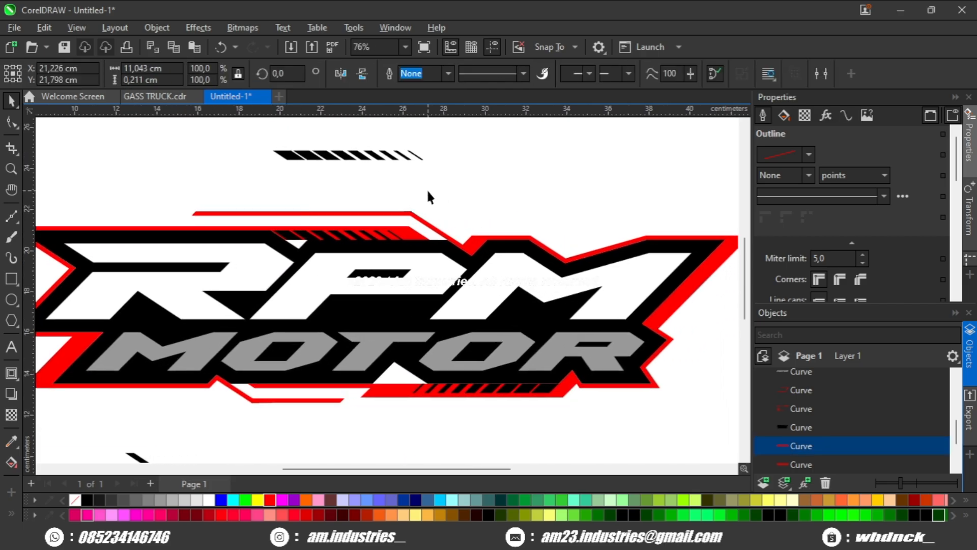
{"action": "scroll", "coordinate": [447, 205], "scroll_direction": "down", "scroll_amount": 1}
{"action": "scroll", "coordinate": [446, 348], "scroll_direction": "up", "scroll_amount": 1}
{"action": "left_click", "coordinate": [494, 343]}
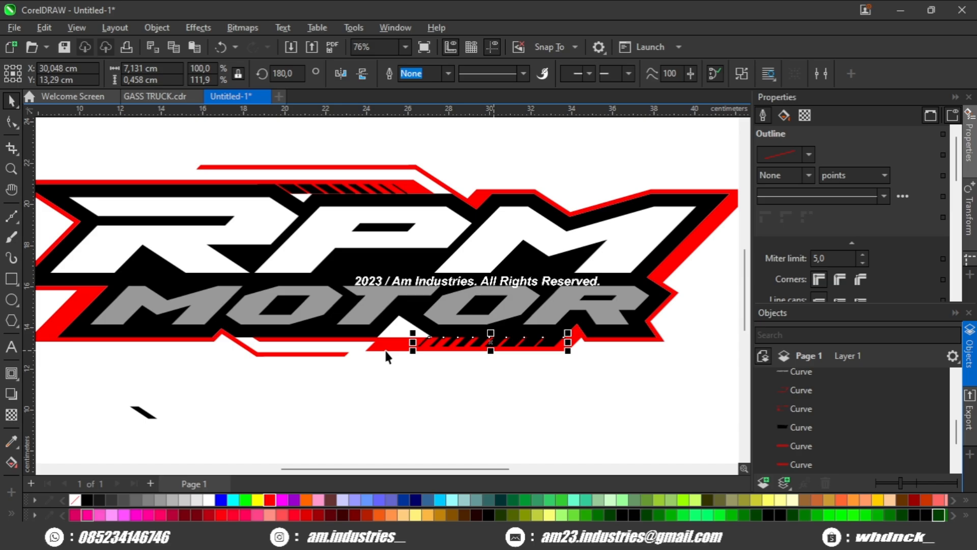
{"action": "left_click", "coordinate": [389, 347]}
{"action": "scroll", "coordinate": [388, 348], "scroll_direction": "up", "scroll_amount": 1}
{"action": "left_click_drag", "start_coordinate": [386, 346], "coordinate": [390, 391]}
{"action": "key", "text": "ctrl+z"}
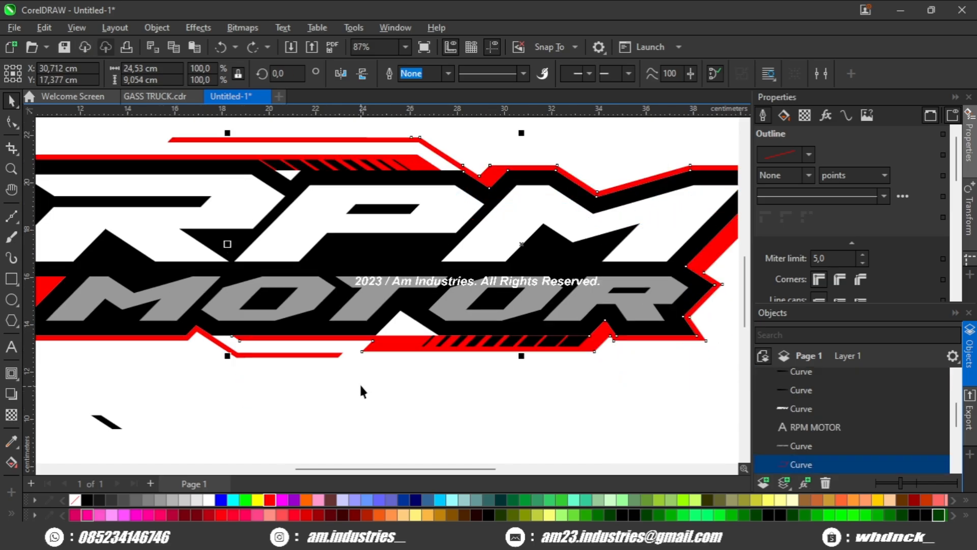
Step: Try to weld the top and left red outline pieces together
{"action": "scroll", "coordinate": [375, 138], "scroll_direction": "up", "scroll_amount": 2}
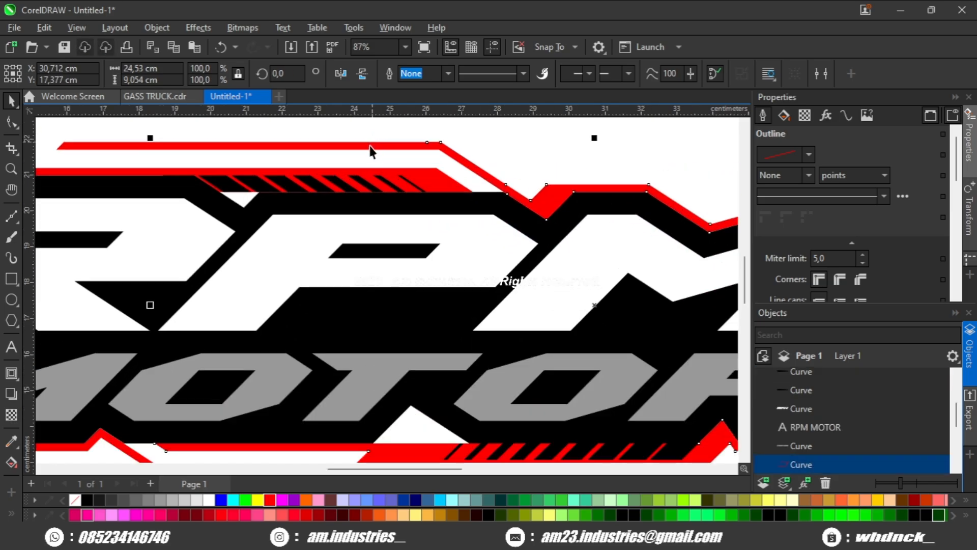
{"action": "left_click", "coordinate": [371, 147], "text": "shift"}
{"action": "left_click", "coordinate": [418, 73]}
{"action": "scroll", "coordinate": [351, 193], "scroll_direction": "down", "scroll_amount": 2}
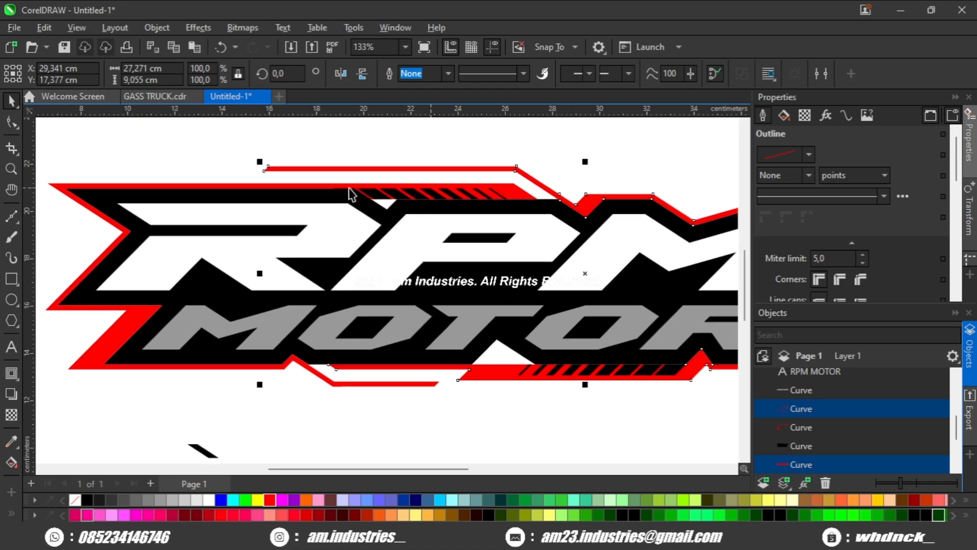
{"action": "left_click", "coordinate": [212, 368]}
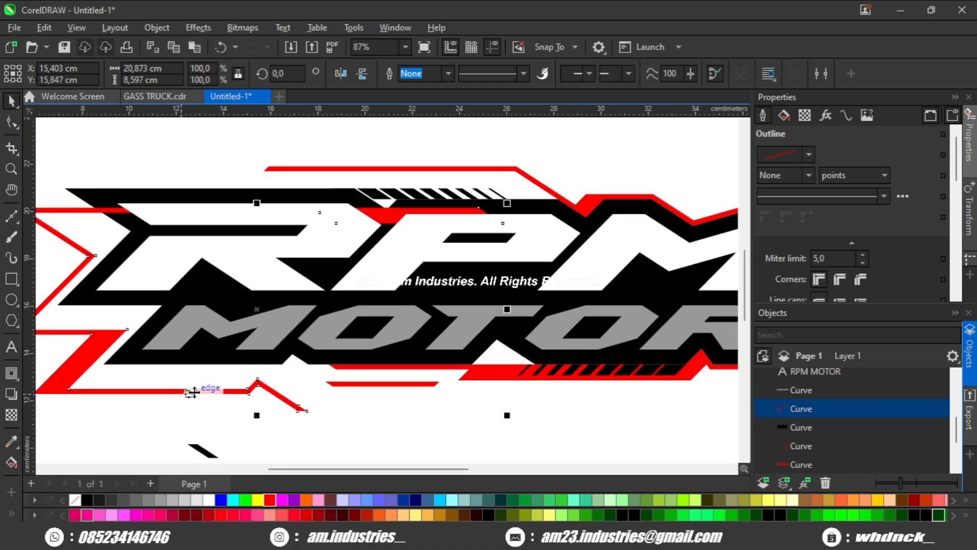
{"action": "left_click", "coordinate": [416, 383], "text": "shift"}
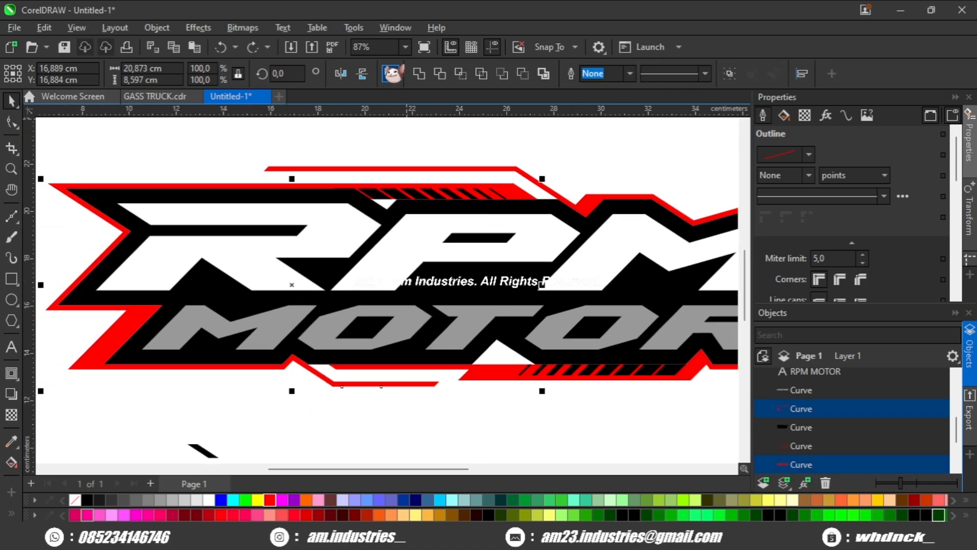
{"action": "left_click", "coordinate": [419, 74]}
Step: Apply a shaping operation to the selected top red outline pieces
{"action": "left_click", "coordinate": [541, 380]}
{"action": "left_click", "coordinate": [559, 369]}
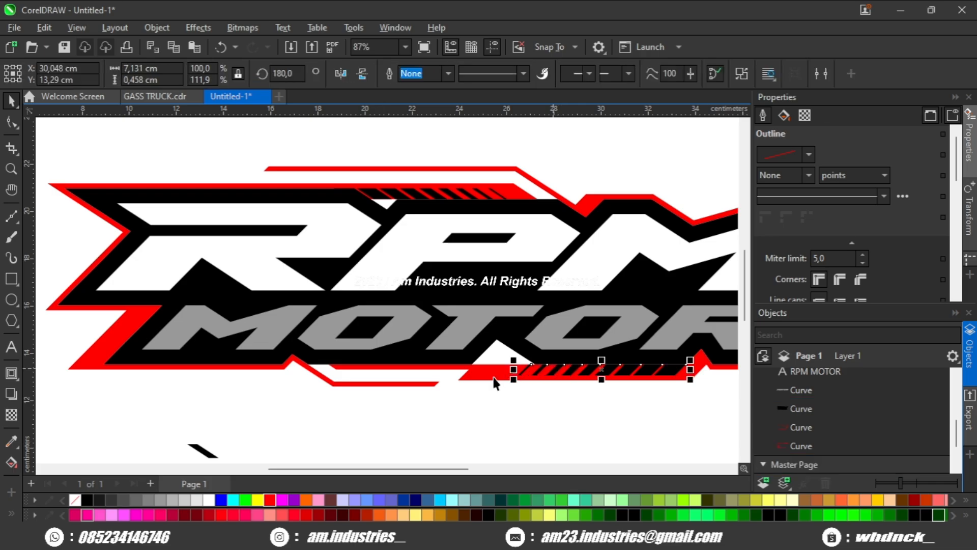
{"action": "left_click", "coordinate": [492, 376], "text": "shift"}
{"action": "left_click_drag", "start_coordinate": [480, 213], "coordinate": [432, 262]}
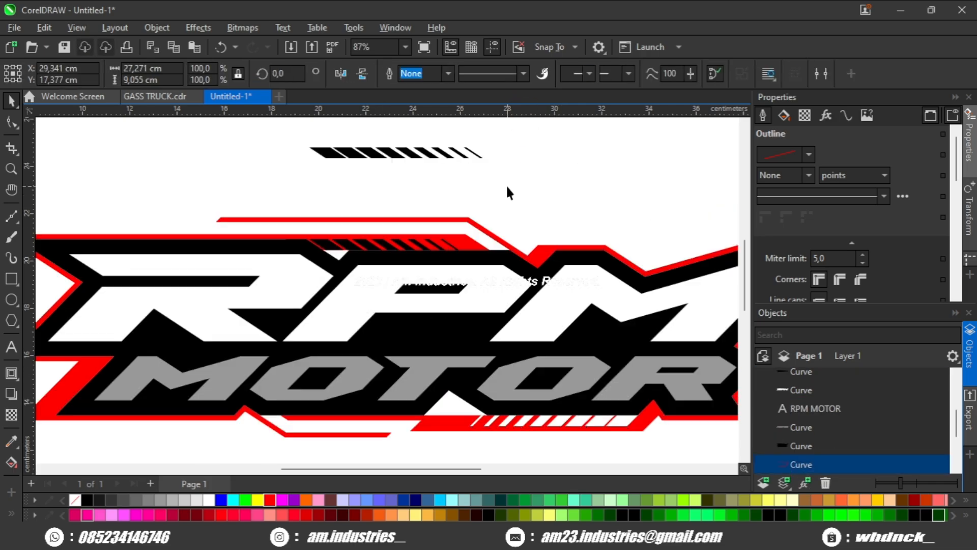
{"action": "left_click", "coordinate": [506, 186]}
{"action": "left_click", "coordinate": [455, 245]}
{"action": "scroll", "coordinate": [464, 248], "scroll_direction": "up", "scroll_amount": 1}
{"action": "left_click", "coordinate": [473, 244], "text": "shift"}
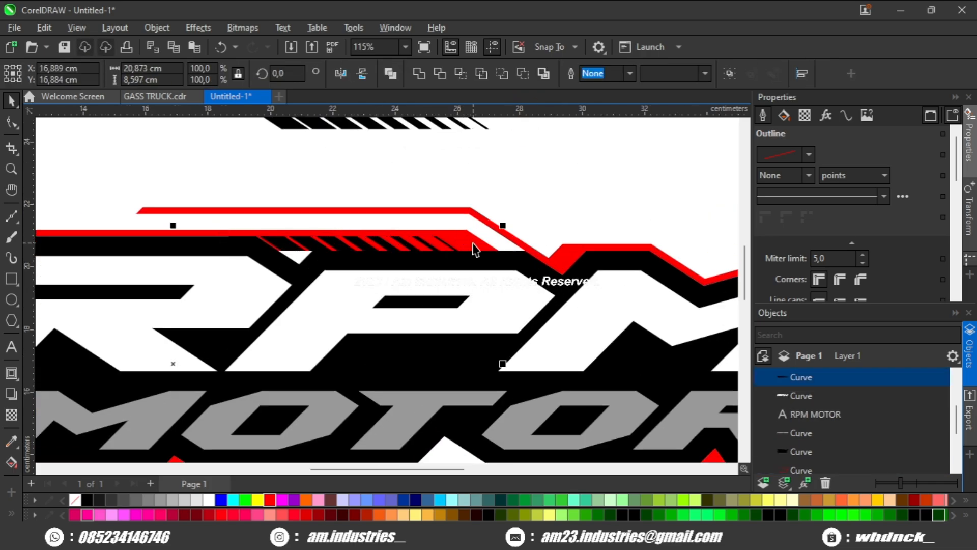
{"action": "left_click", "coordinate": [522, 77]}
Step: Delete the black slanted stripe accent floating above the logo
{"action": "left_click", "coordinate": [530, 194]}
{"action": "scroll", "coordinate": [499, 240], "scroll_direction": "down", "scroll_amount": 3}
{"action": "left_click", "coordinate": [445, 190]}
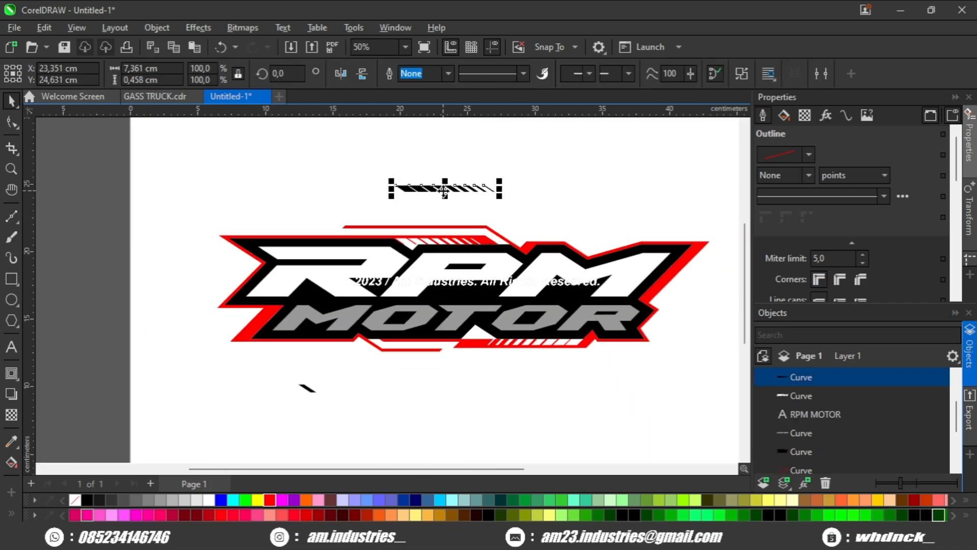
{"action": "key", "text": "Delete"}
Step: Select the whole logo and create a boundary shape around it
{"action": "scroll", "coordinate": [529, 338], "scroll_direction": "up", "scroll_amount": 1}
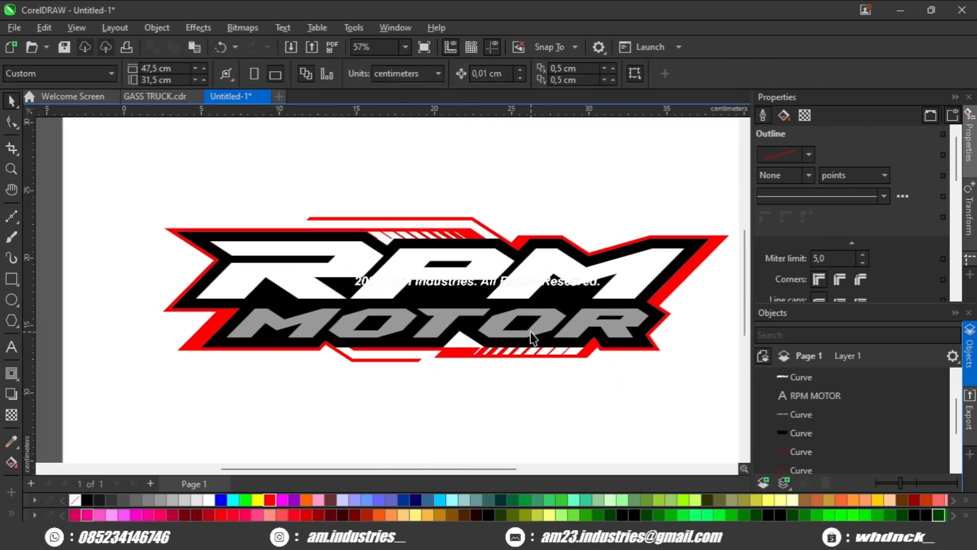
{"action": "scroll", "coordinate": [532, 338], "scroll_direction": "down", "scroll_amount": 2}
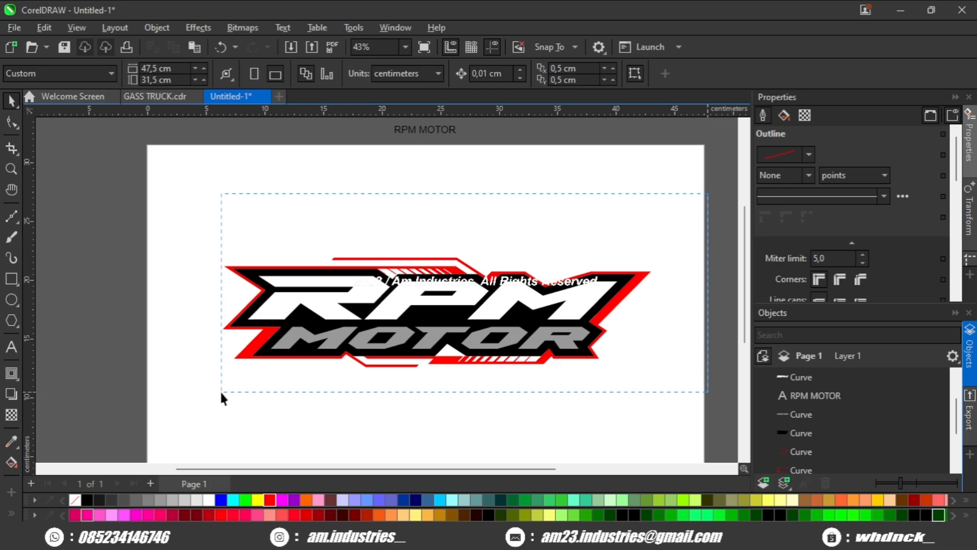
{"action": "left_click_drag", "start_coordinate": [222, 397], "coordinate": [222, 396]}
{"action": "scroll", "coordinate": [294, 316], "scroll_direction": "up", "scroll_amount": 2}
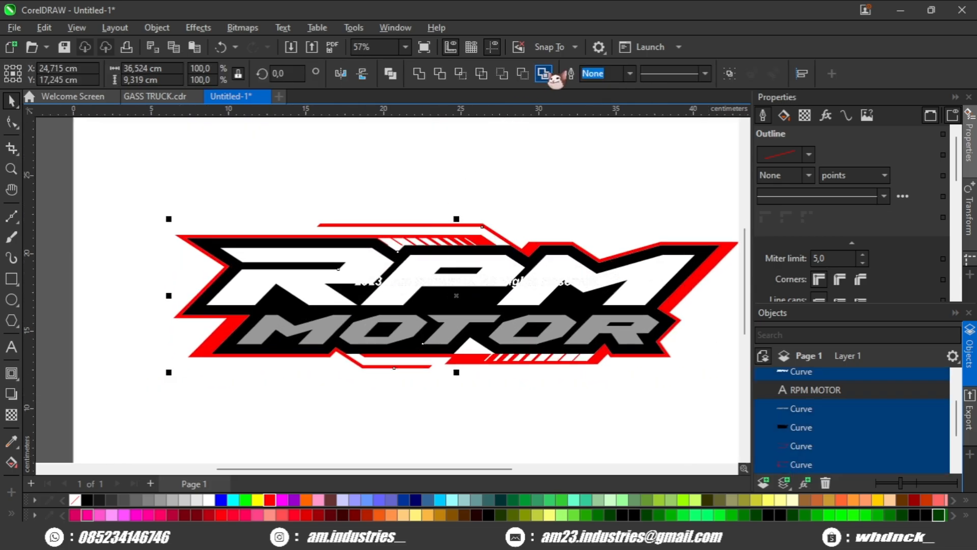
{"action": "left_click", "coordinate": [547, 75]}
{"action": "scroll", "coordinate": [458, 275], "scroll_direction": "up", "scroll_amount": 1}
{"action": "left_click_drag", "start_coordinate": [467, 362], "coordinate": [360, 295]}
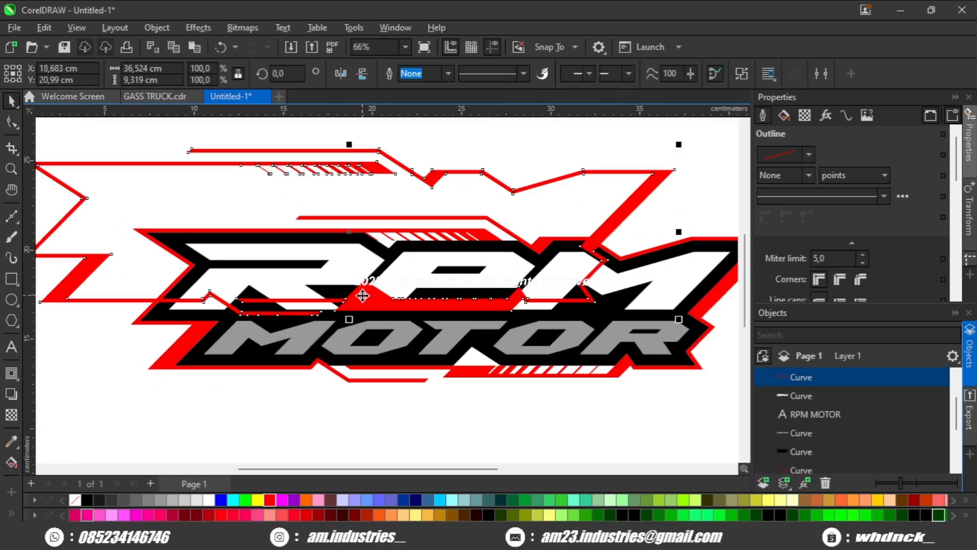
{"action": "key", "text": "ctrl+z"}
Step: Add an outward contour to the logo's boundary shape with the Contour tool
{"action": "left_click", "coordinate": [11, 373]}
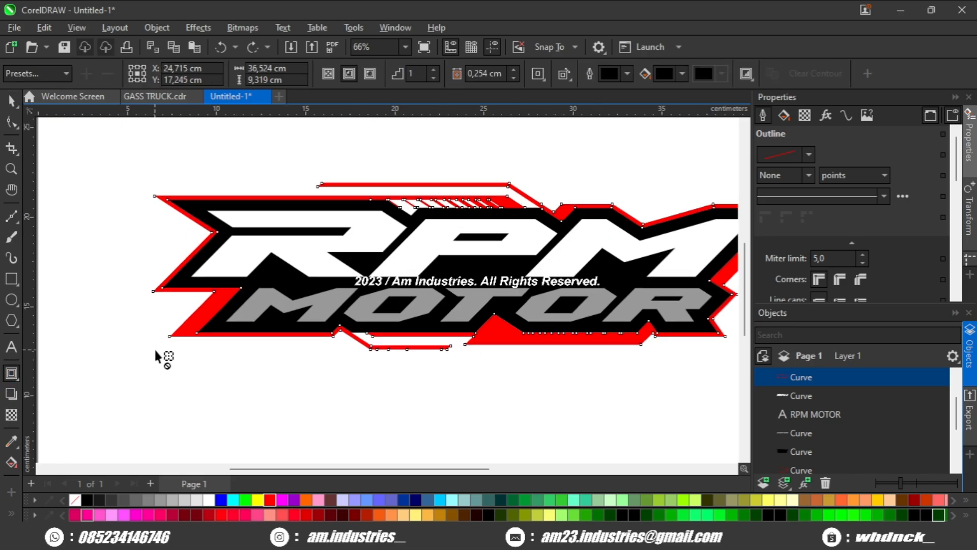
{"action": "left_click_drag", "start_coordinate": [184, 334], "coordinate": [205, 342]}
{"action": "scroll", "coordinate": [188, 358], "scroll_direction": "down", "scroll_amount": 2}
{"action": "scroll", "coordinate": [205, 312], "scroll_direction": "up", "scroll_amount": 1}
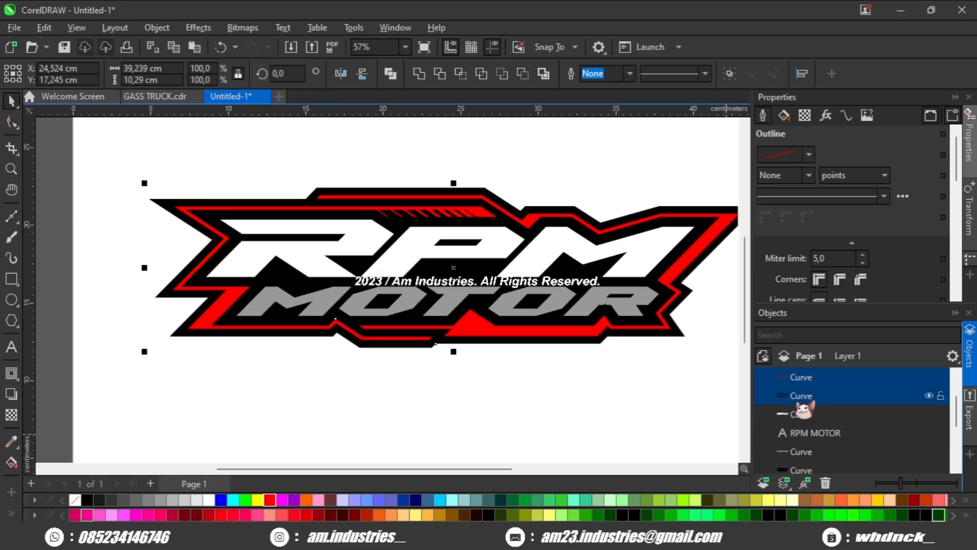
Step: Create a boundary from the contour, then delete the contour itself
{"action": "left_click", "coordinate": [544, 74]}
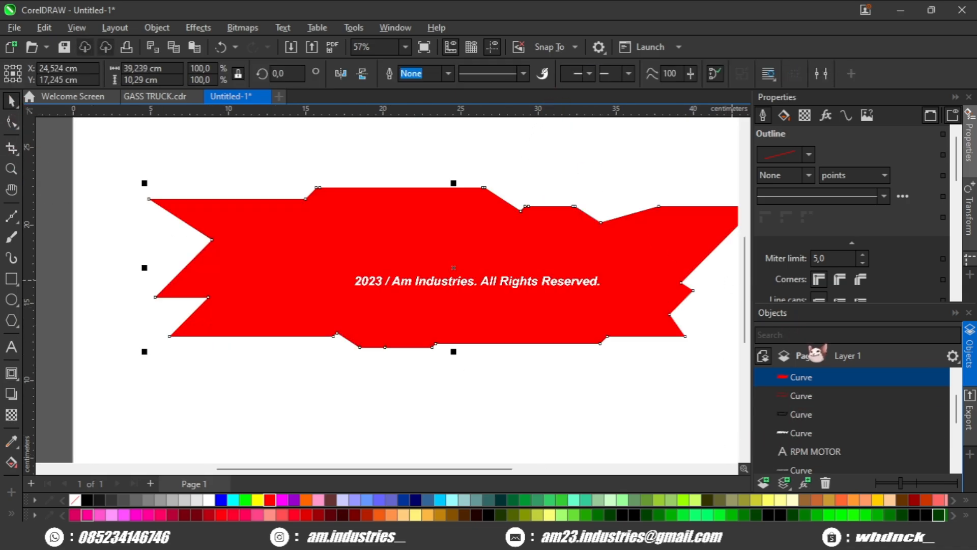
{"action": "left_click", "coordinate": [814, 396]}
{"action": "key", "text": "Delete"}
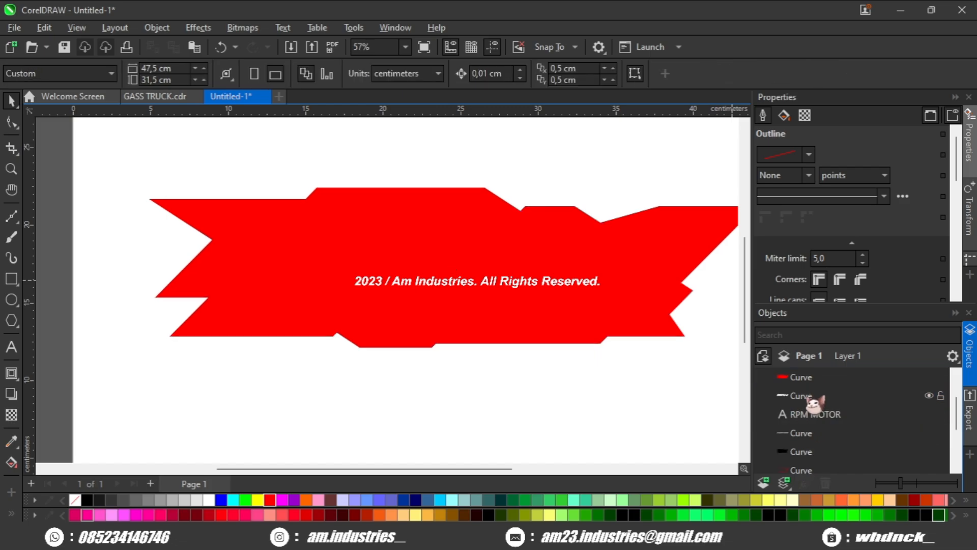
Step: Fill the new outer shape black and send it behind the logo
{"action": "left_click", "coordinate": [810, 377]}
{"action": "left_click", "coordinate": [87, 500]}
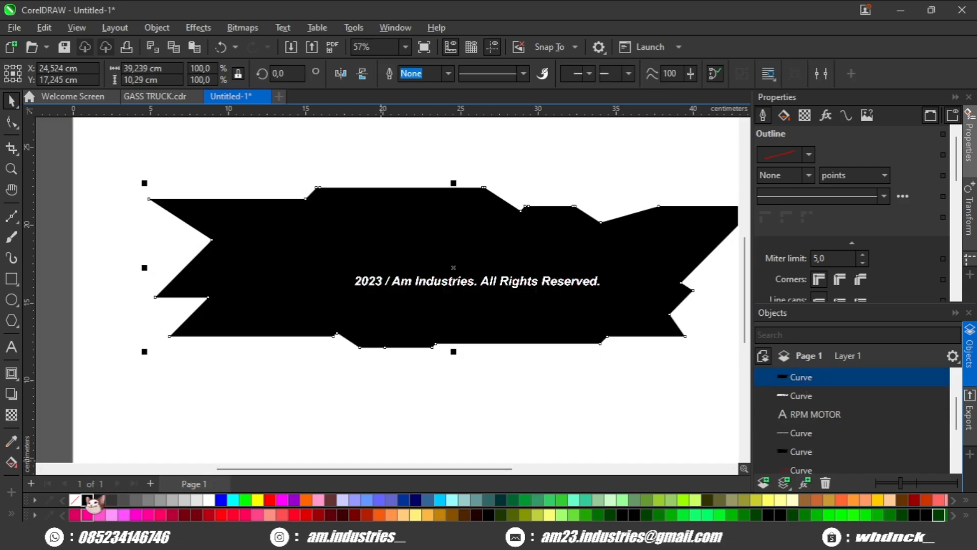
{"action": "key", "text": "shift+Page_Down"}
{"action": "left_click", "coordinate": [450, 392]}
{"action": "scroll", "coordinate": [331, 285], "scroll_direction": "up", "scroll_amount": 4}
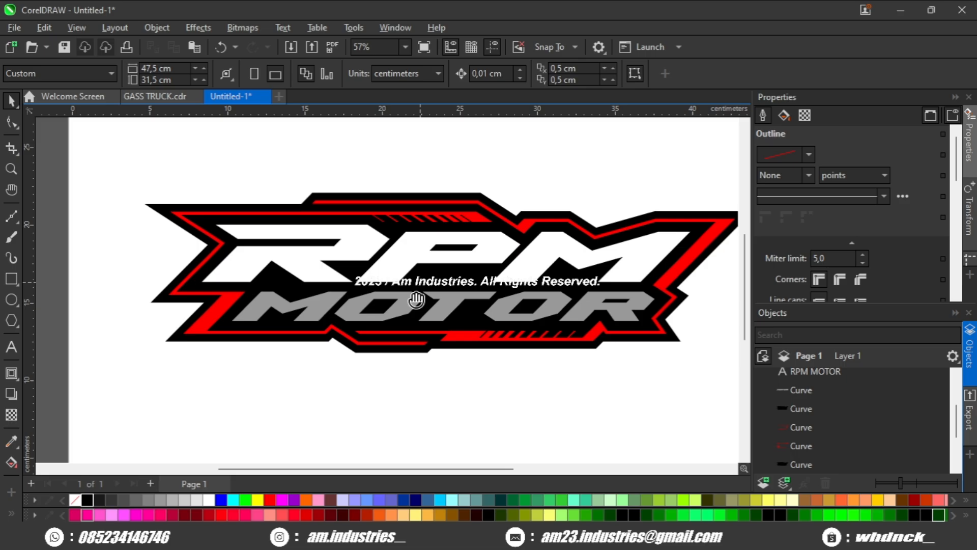
{"action": "scroll", "coordinate": [316, 278], "scroll_direction": "down", "scroll_amount": 4}
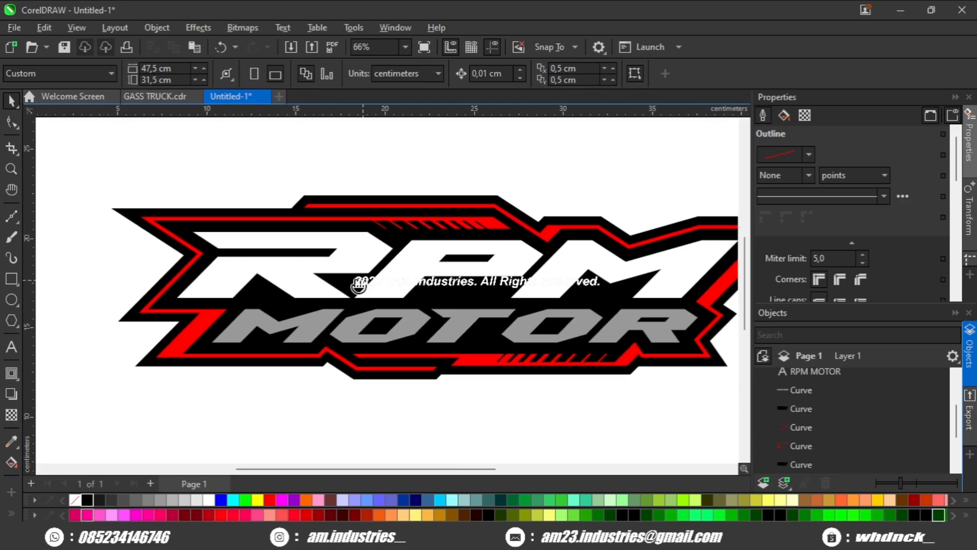
{"action": "scroll", "coordinate": [451, 234], "scroll_direction": "up", "scroll_amount": 3}
{"action": "left_click", "coordinate": [449, 225]}
{"action": "left_click_drag", "start_coordinate": [346, 255], "coordinate": [391, 254]}
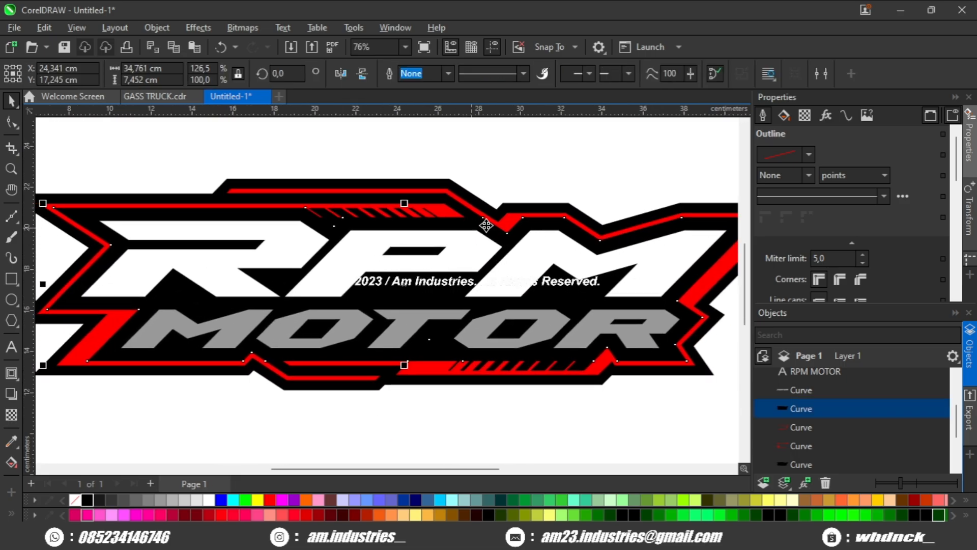
{"action": "left_click_drag", "start_coordinate": [503, 223], "coordinate": [525, 194]}
{"action": "key", "text": "ctrl+z"}
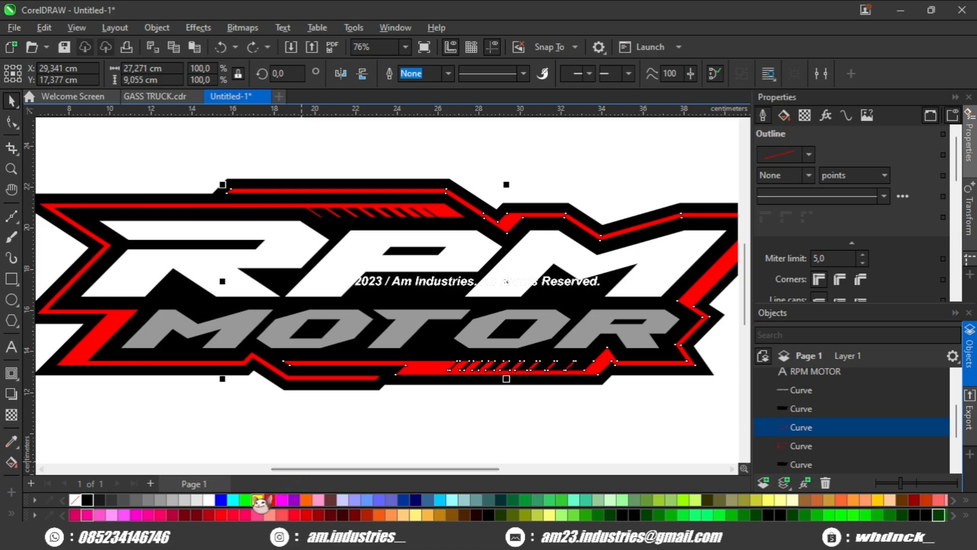
Step: Recolor the top and right red outline piece cyan
{"action": "left_click", "coordinate": [259, 500]}
{"action": "left_click", "coordinate": [270, 500]}
{"action": "left_click_drag", "start_coordinate": [302, 409], "coordinate": [357, 383]}
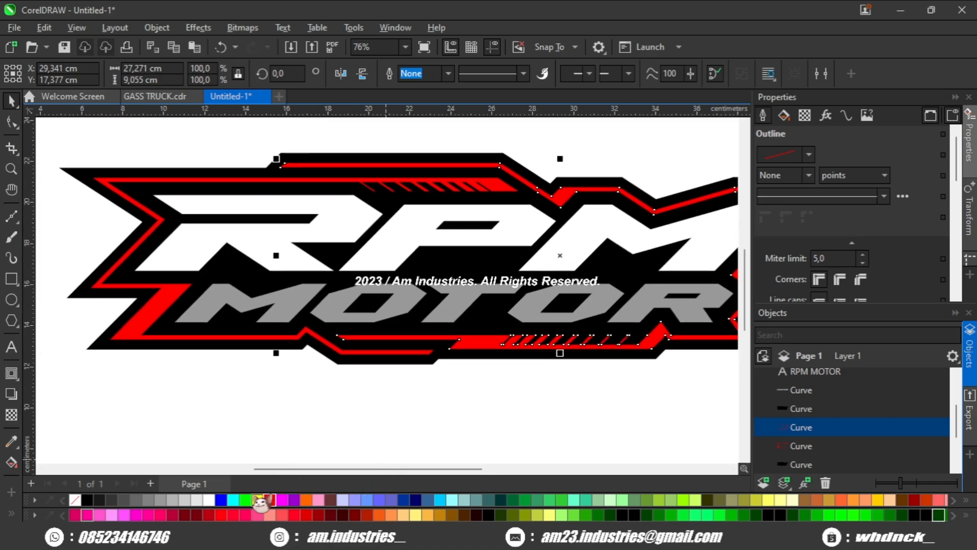
{"action": "scroll", "coordinate": [230, 515], "scroll_direction": "down", "scroll_amount": 7}
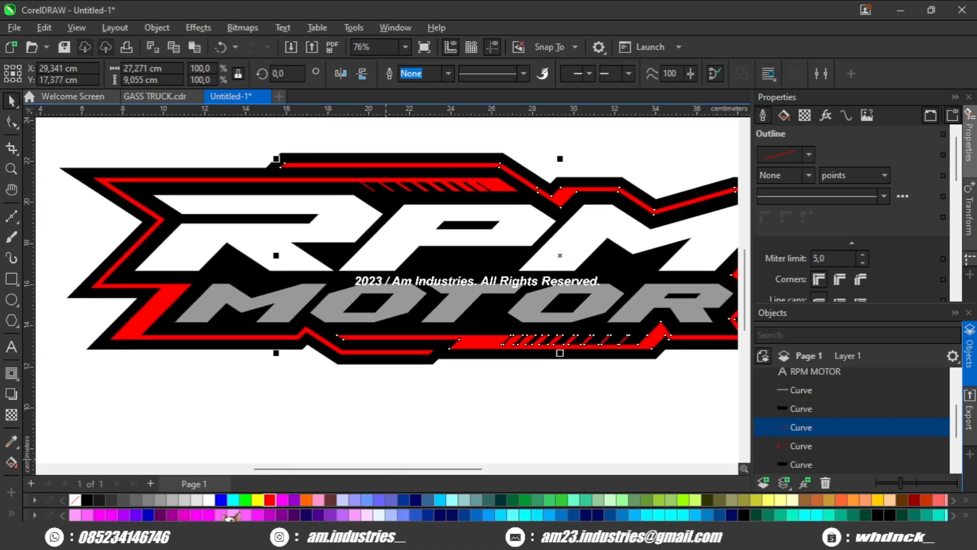
{"action": "scroll", "coordinate": [230, 515], "scroll_direction": "down", "scroll_amount": 6}
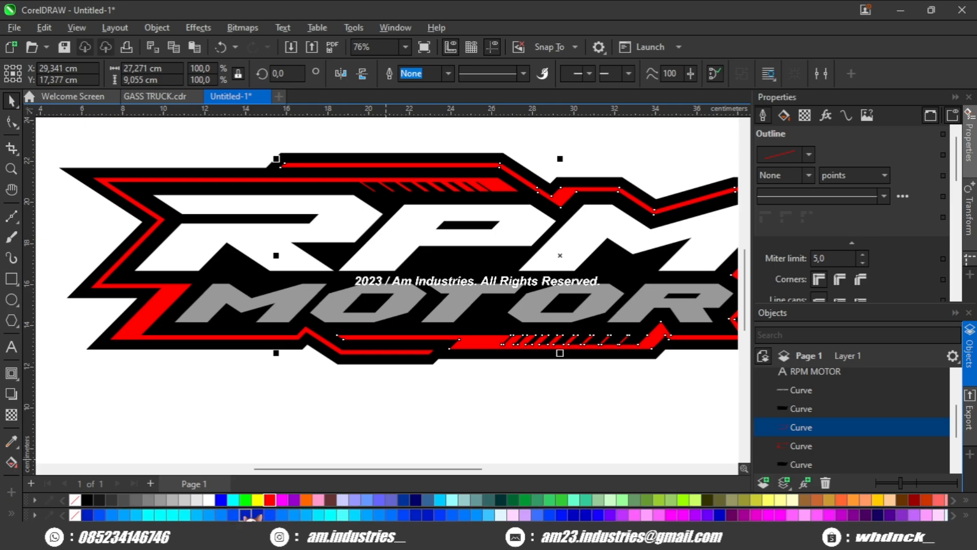
{"action": "left_click", "coordinate": [345, 514]}
{"action": "left_click", "coordinate": [355, 515]}
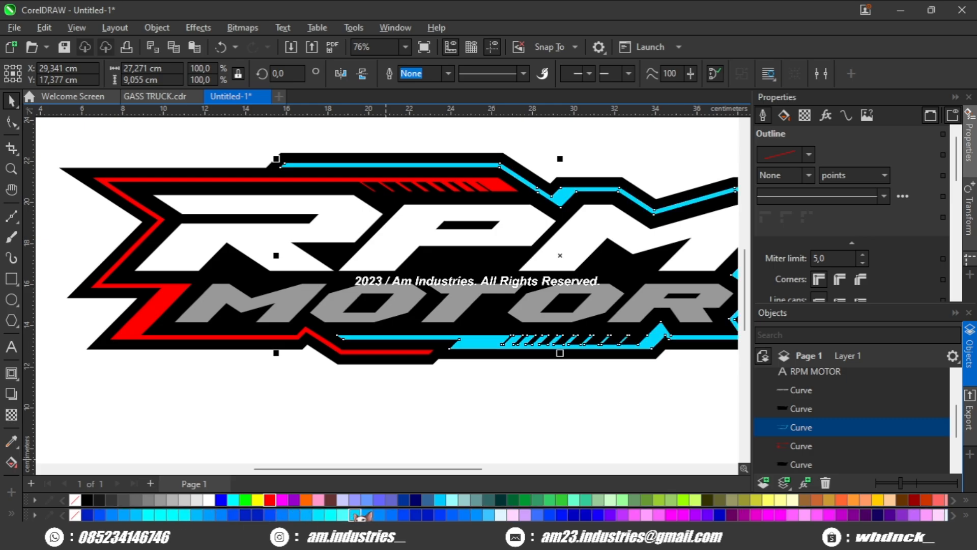
Step: Change the cyan outline piece to a lighter cyan
{"action": "left_click", "coordinate": [396, 437]}
{"action": "left_click_drag", "start_coordinate": [369, 397], "coordinate": [369, 414]}
{"action": "left_click", "coordinate": [464, 368]}
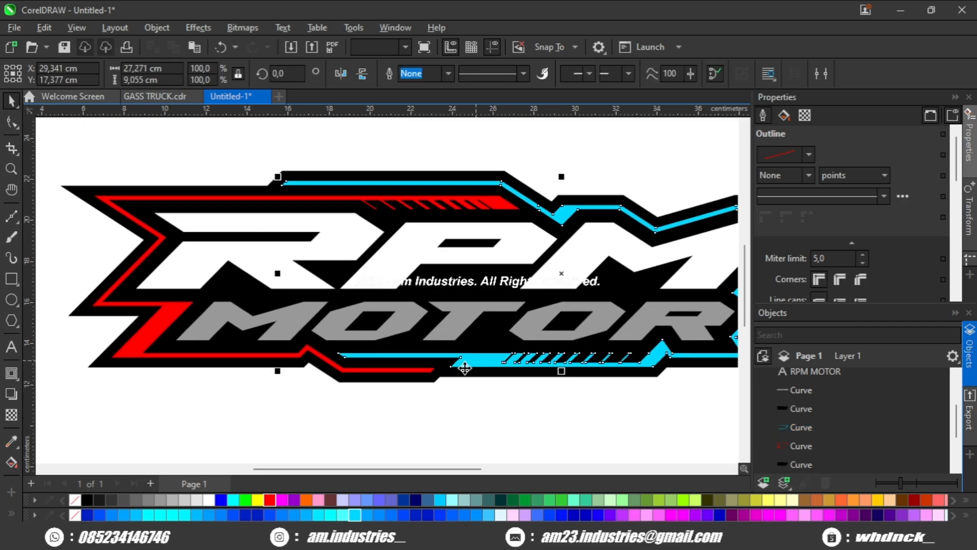
{"action": "left_click", "coordinate": [149, 513]}
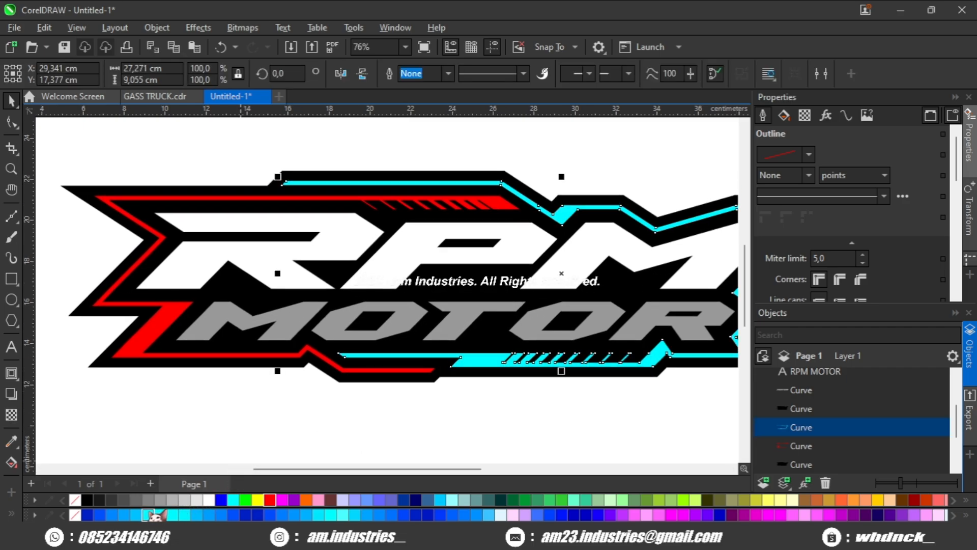
Step: Recolor the left red outline piece white
{"action": "left_click", "coordinate": [135, 349]}
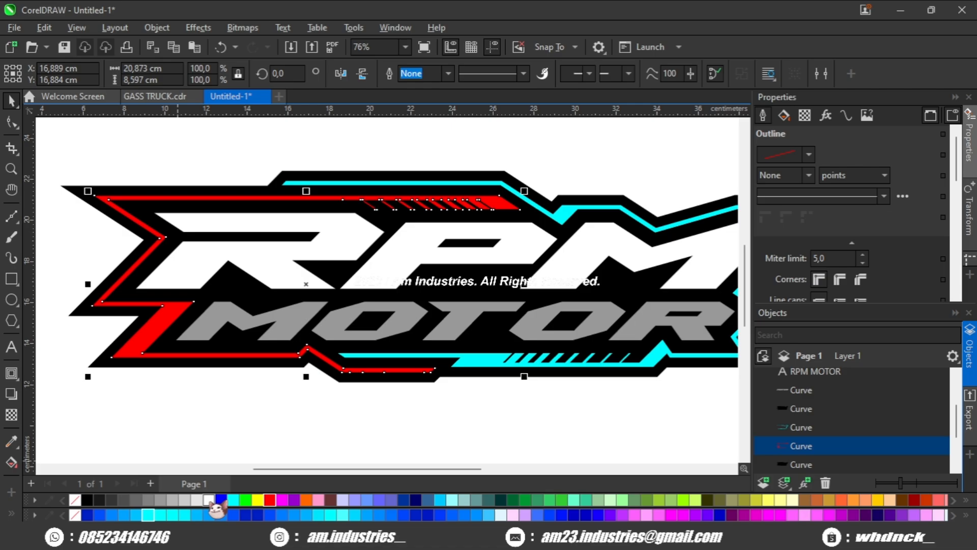
{"action": "left_click", "coordinate": [210, 501]}
{"action": "left_click", "coordinate": [216, 407]}
Step: Fill the RPM letters light gray
{"action": "scroll", "coordinate": [242, 292], "scroll_direction": "up", "scroll_amount": 1}
{"action": "left_click", "coordinate": [208, 268]}
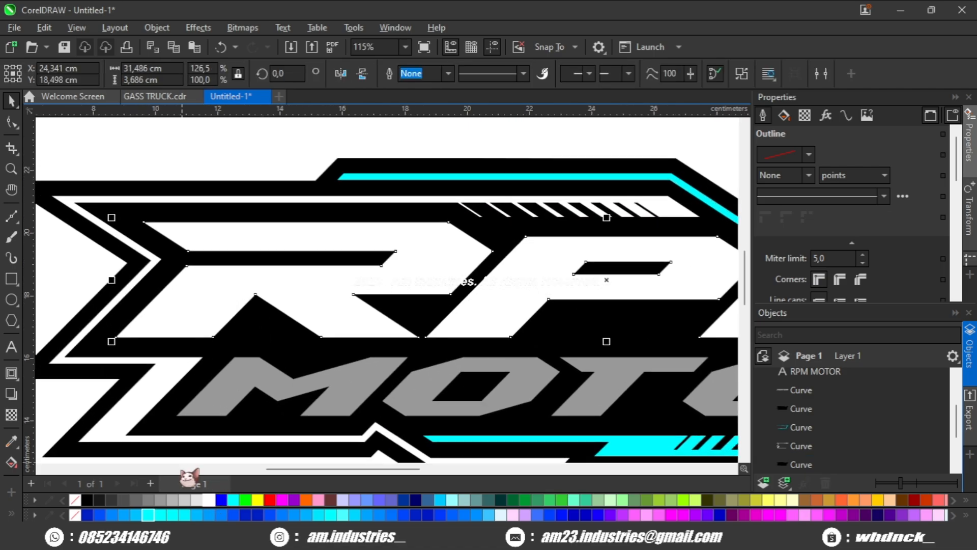
{"action": "left_click", "coordinate": [156, 504]}
{"action": "scroll", "coordinate": [200, 371], "scroll_direction": "down", "scroll_amount": 1}
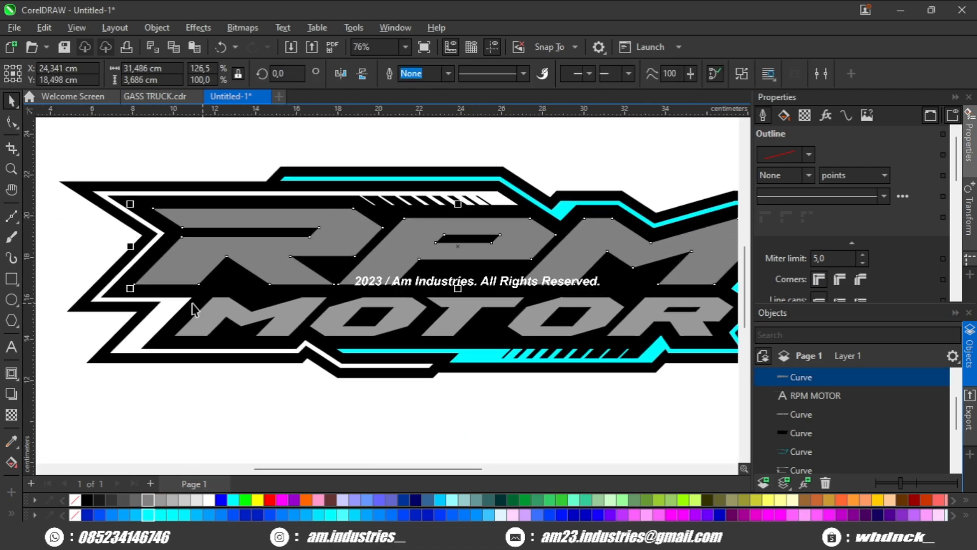
Step: Fill the MOTOR letters cyan
{"action": "left_click", "coordinate": [257, 328]}
{"action": "left_click_drag", "start_coordinate": [269, 345], "coordinate": [247, 365]}
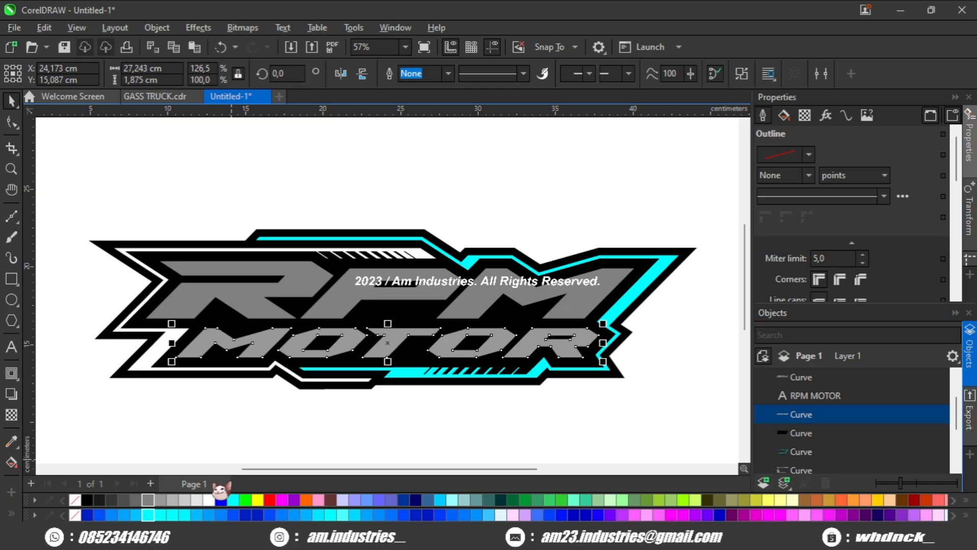
{"action": "left_click", "coordinate": [149, 514]}
{"action": "left_click", "coordinate": [213, 428]}
{"action": "left_click_drag", "start_coordinate": [328, 368], "coordinate": [297, 366]}
{"action": "scroll", "coordinate": [448, 328], "scroll_direction": "up", "scroll_amount": 1}
{"action": "scroll", "coordinate": [464, 334], "scroll_direction": "down", "scroll_amount": 1}
{"action": "left_click_drag", "start_coordinate": [402, 328], "coordinate": [407, 325]}
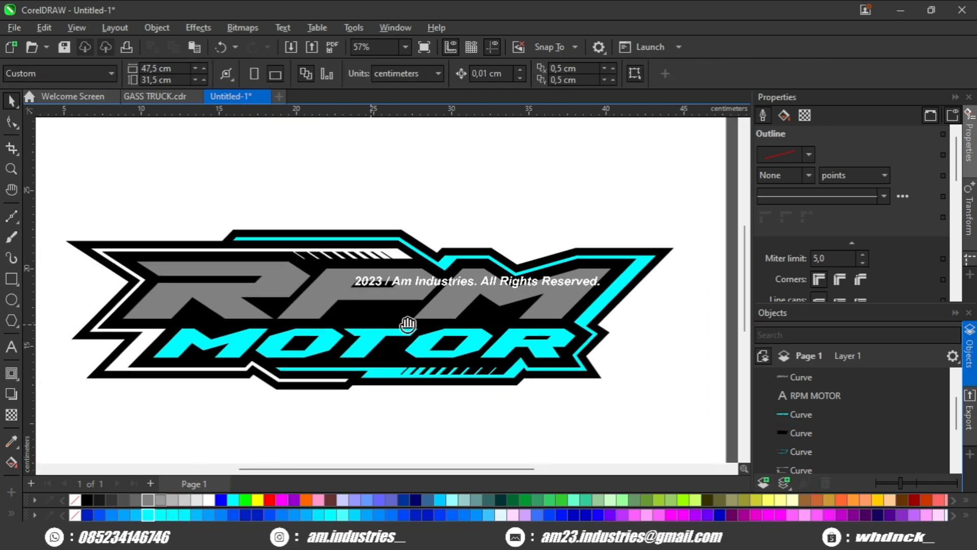
Step: Fill the RPM letters cyan and the MOTOR letters gray
{"action": "left_click", "coordinate": [352, 310]}
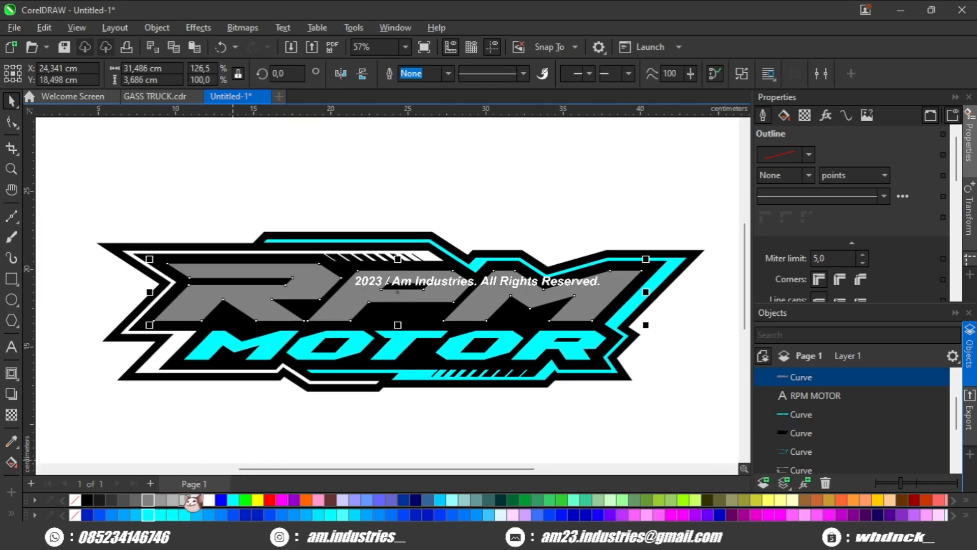
{"action": "left_click", "coordinate": [155, 514]}
{"action": "left_click", "coordinate": [265, 354]}
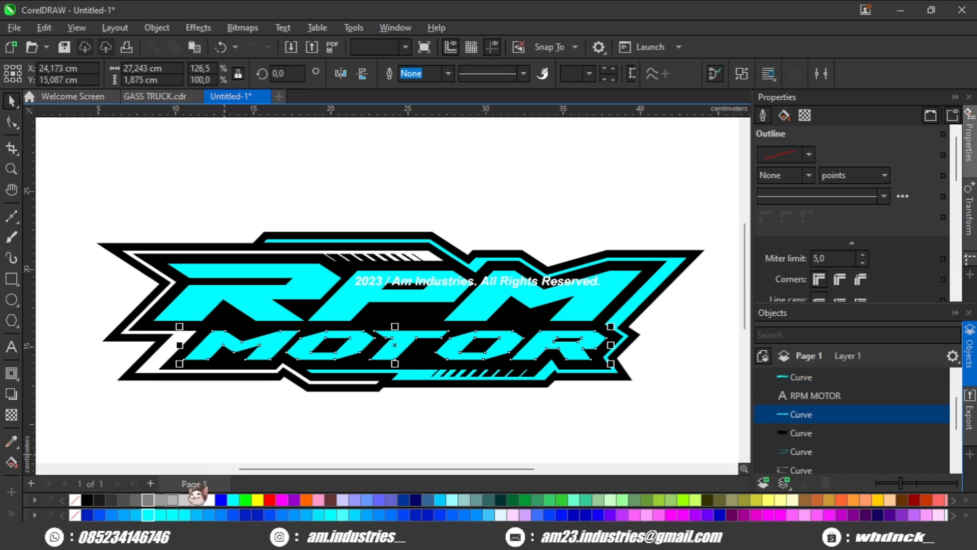
{"action": "left_click", "coordinate": [148, 499]}
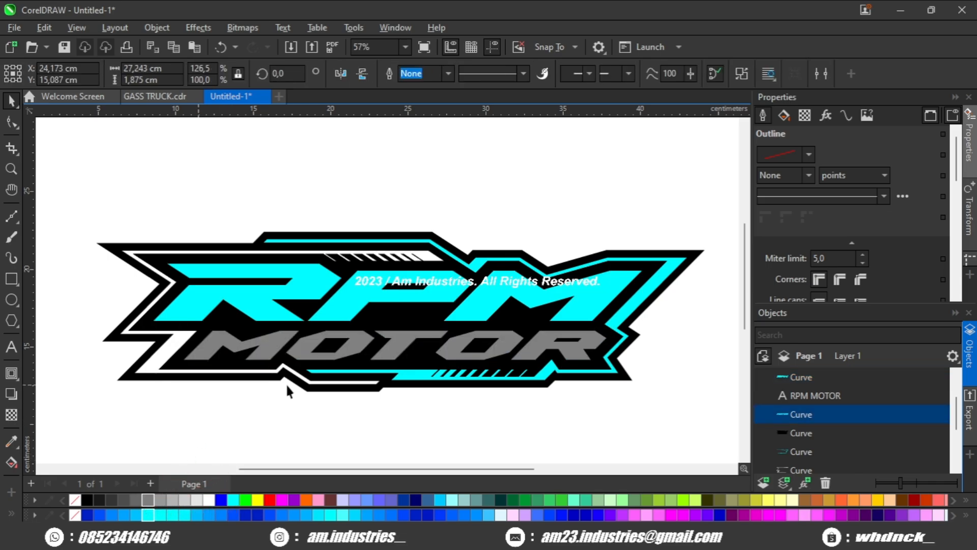
Step: Recolor the white left outline piece gray
{"action": "scroll", "coordinate": [165, 387], "scroll_direction": "up", "scroll_amount": 2}
{"action": "left_click", "coordinate": [164, 364]}
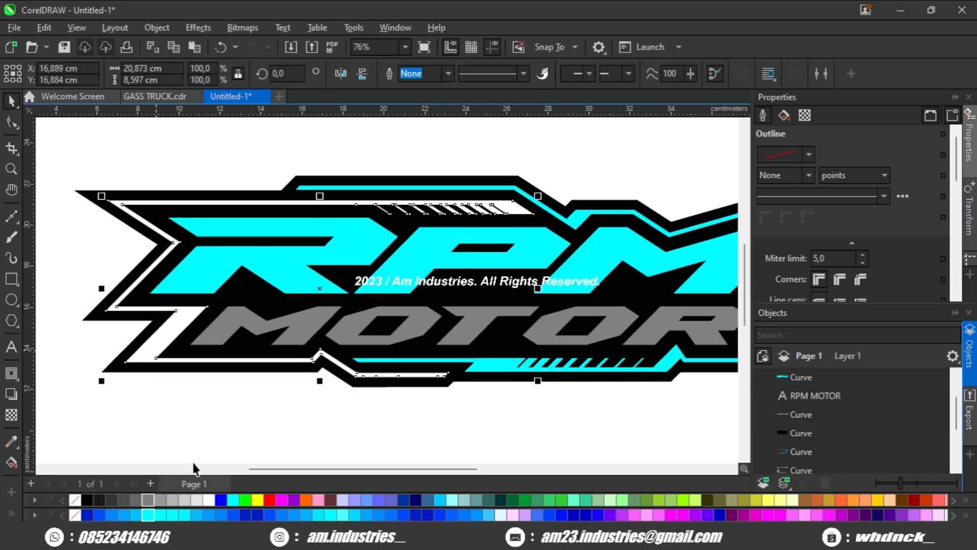
{"action": "left_click", "coordinate": [152, 499]}
{"action": "scroll", "coordinate": [185, 412], "scroll_direction": "down", "scroll_amount": 3}
Step: Select the whole logo and stretch it horizontally to about 110% width
{"action": "left_click", "coordinate": [274, 381]}
{"action": "scroll", "coordinate": [289, 351], "scroll_direction": "up", "scroll_amount": 2}
{"action": "left_click_drag", "start_coordinate": [295, 352], "coordinate": [272, 342]}
{"action": "scroll", "coordinate": [272, 341], "scroll_direction": "down", "scroll_amount": 1}
{"action": "left_click_drag", "start_coordinate": [329, 329], "coordinate": [297, 326]}
{"action": "scroll", "coordinate": [298, 326], "scroll_direction": "down", "scroll_amount": 1}
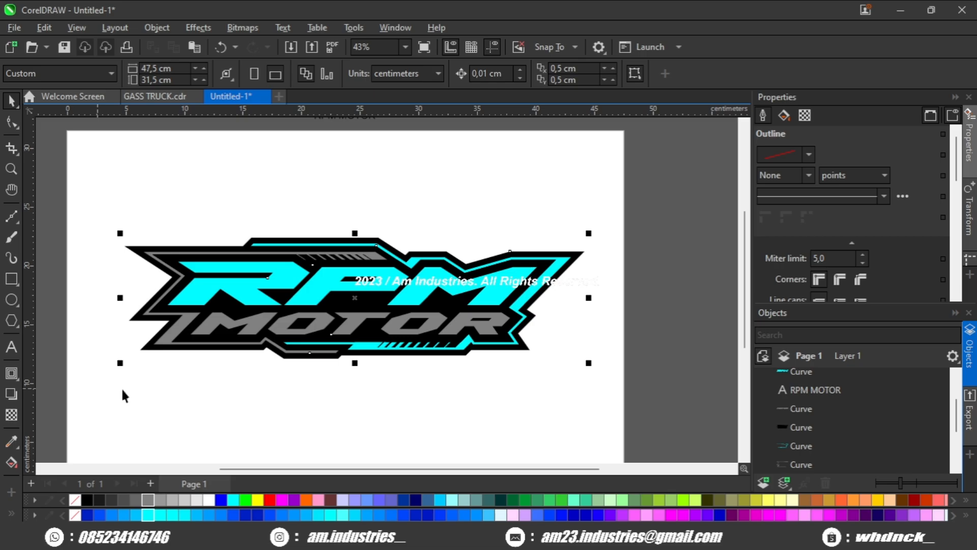
{"action": "left_click", "coordinate": [168, 380]}
{"action": "scroll", "coordinate": [262, 314], "scroll_direction": "up", "scroll_amount": 2}
{"action": "scroll", "coordinate": [282, 294], "scroll_direction": "down", "scroll_amount": 2}
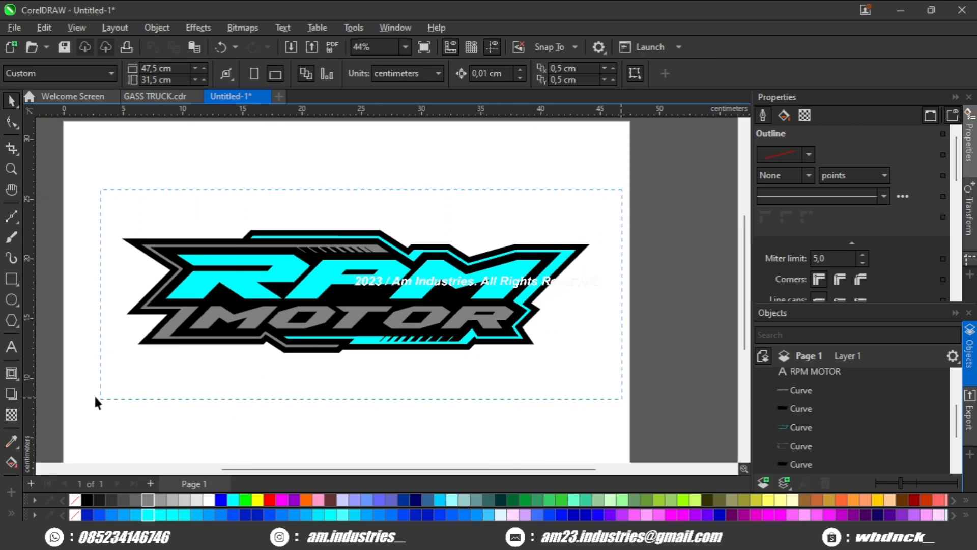
{"action": "left_click_drag", "start_coordinate": [96, 402], "coordinate": [97, 402]}
{"action": "left_click_drag", "start_coordinate": [597, 289], "coordinate": [620, 286]}
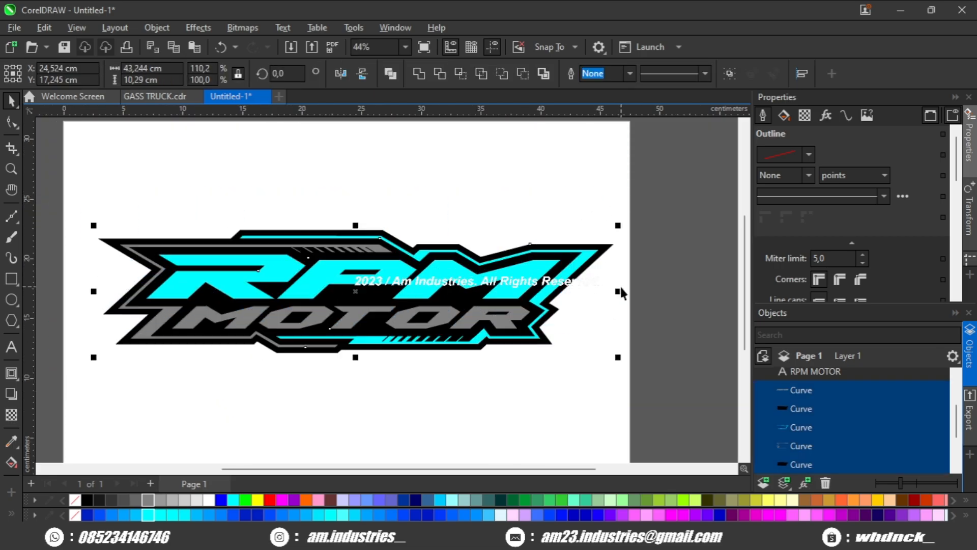
Step: Add a horizontal guide and draw a thin rectangle about 44 × 1.8 cm across the RPM letters
{"action": "scroll", "coordinate": [326, 305], "scroll_direction": "up", "scroll_amount": 1}
{"action": "scroll", "coordinate": [336, 321], "scroll_direction": "up", "scroll_amount": 2}
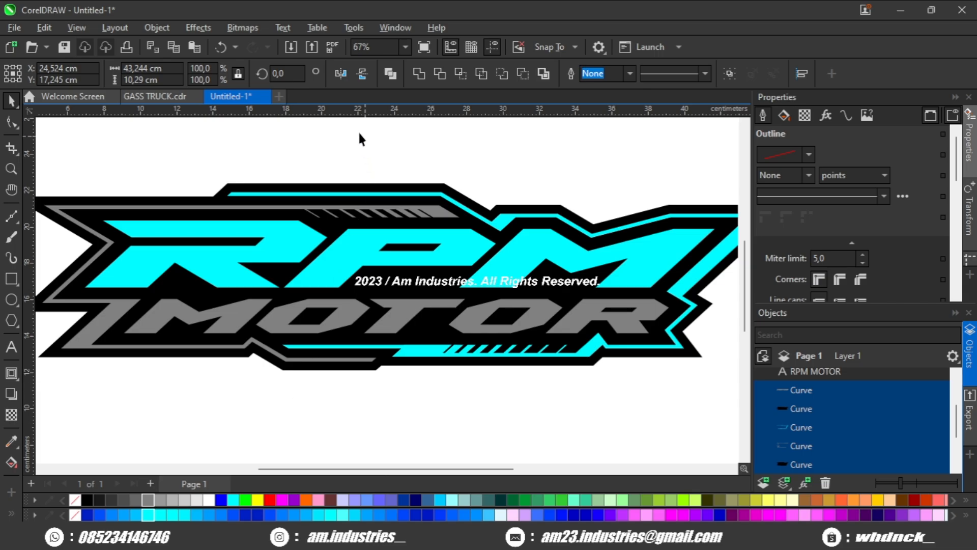
{"action": "left_click", "coordinate": [359, 139]}
{"action": "left_click_drag", "start_coordinate": [365, 113], "coordinate": [438, 264]}
{"action": "scroll", "coordinate": [407, 267], "scroll_direction": "down", "scroll_amount": 1}
{"action": "left_click", "coordinate": [11, 278]}
{"action": "left_click_drag", "start_coordinate": [95, 258], "coordinate": [701, 282]}
{"action": "left_click", "coordinate": [11, 104]}
{"action": "scroll", "coordinate": [354, 295], "scroll_direction": "up", "scroll_amount": 1}
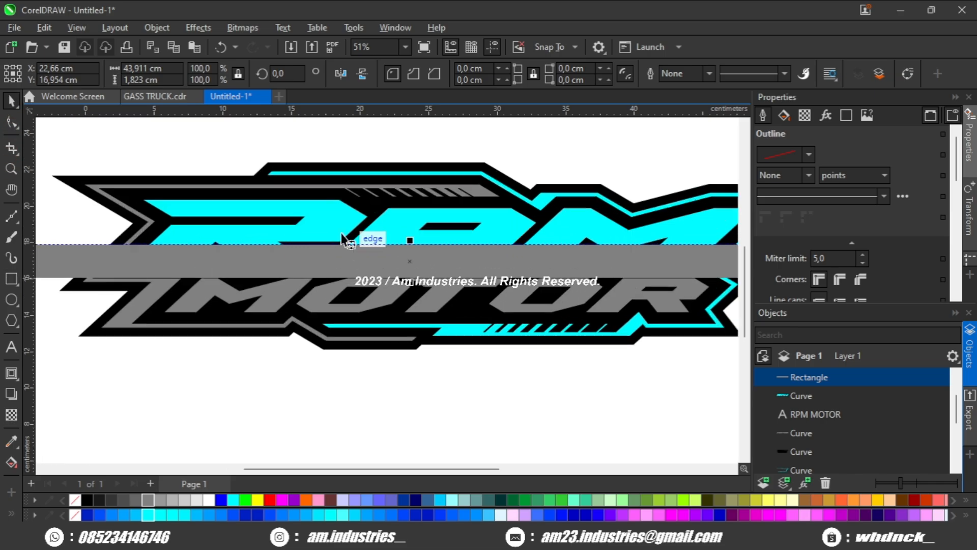
Step: Intersect the rectangle with the RPM letters, then delete the rectangle
{"action": "left_click", "coordinate": [338, 231], "text": "shift"}
{"action": "left_click", "coordinate": [459, 73]}
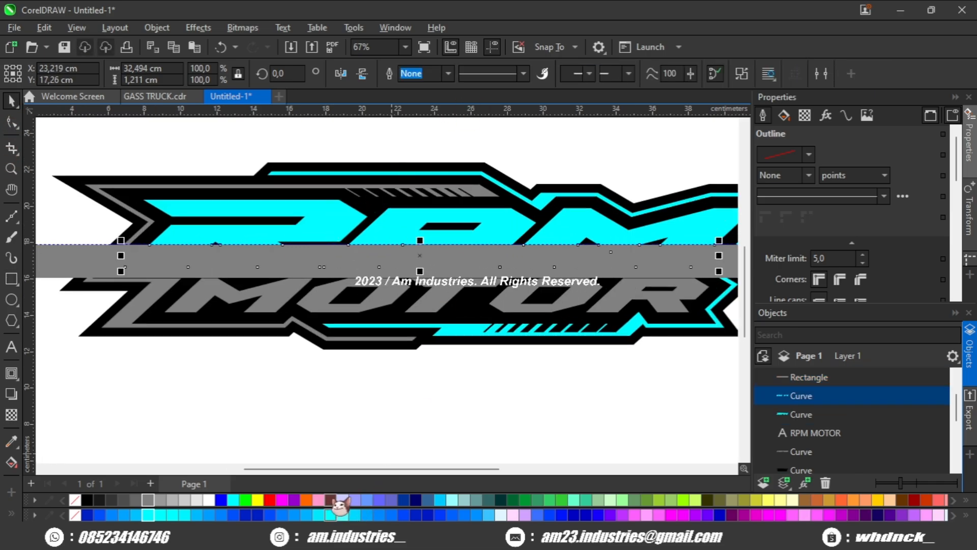
{"action": "left_click", "coordinate": [60, 281]}
{"action": "left_click", "coordinate": [44, 262]}
{"action": "key", "text": "Delete"}
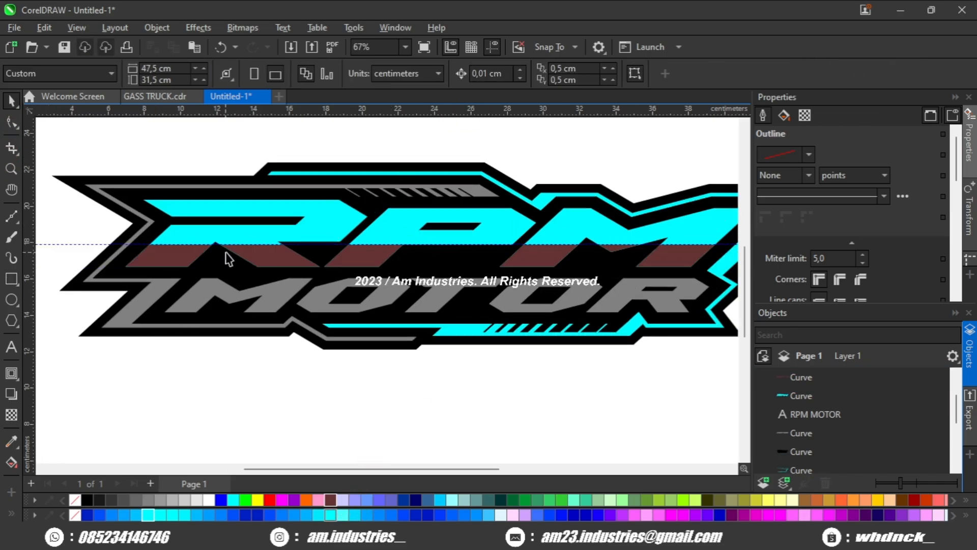
Step: Set the RPM letters' outline width to 4 pt
{"action": "left_click", "coordinate": [250, 238]}
{"action": "scroll", "coordinate": [818, 236], "scroll_direction": "down", "scroll_amount": 3}
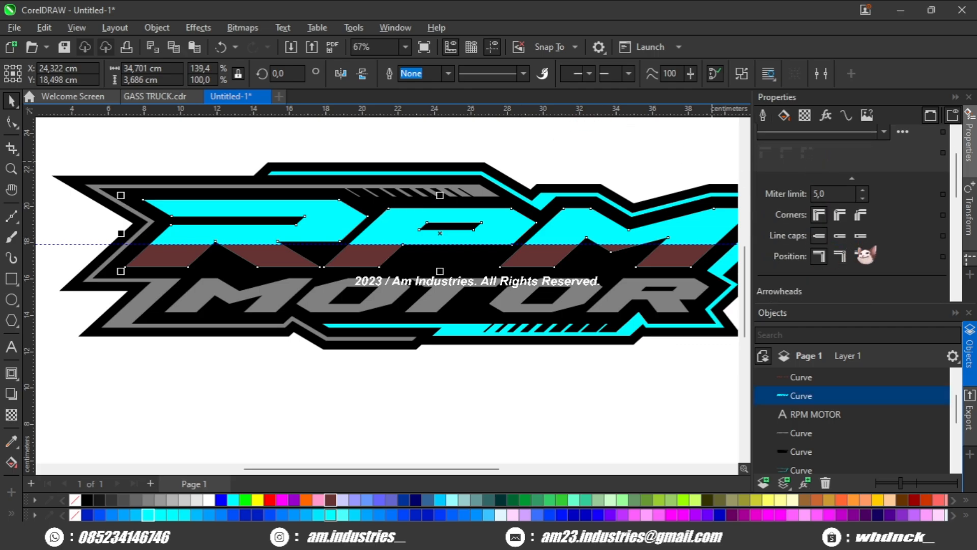
{"action": "scroll", "coordinate": [822, 224], "scroll_direction": "up", "scroll_amount": 3}
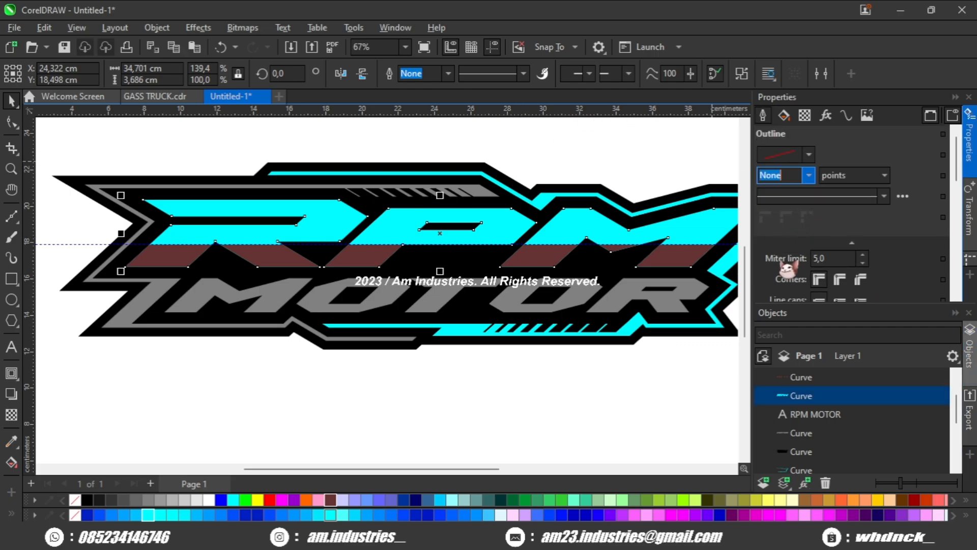
{"action": "type", "text": "3"}
{"action": "key", "text": "Return"}
{"action": "scroll", "coordinate": [712, 222], "scroll_direction": "up", "scroll_amount": 2}
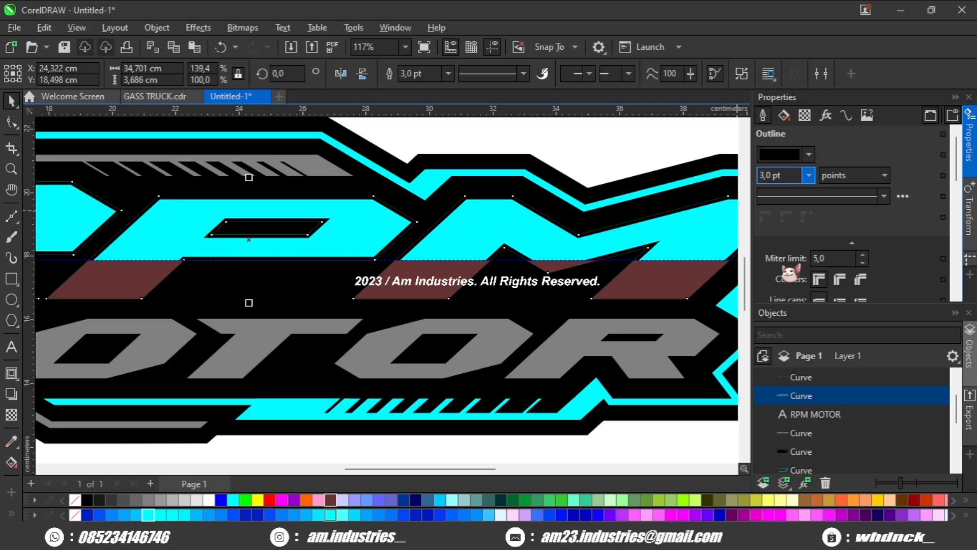
{"action": "type", "text": "4"}
{"action": "key", "text": "Return"}
Step: Convert the RPM letters' outline into a separate object
{"action": "scroll", "coordinate": [686, 284], "scroll_direction": "up", "scroll_amount": 1}
{"action": "left_click", "coordinate": [804, 396]}
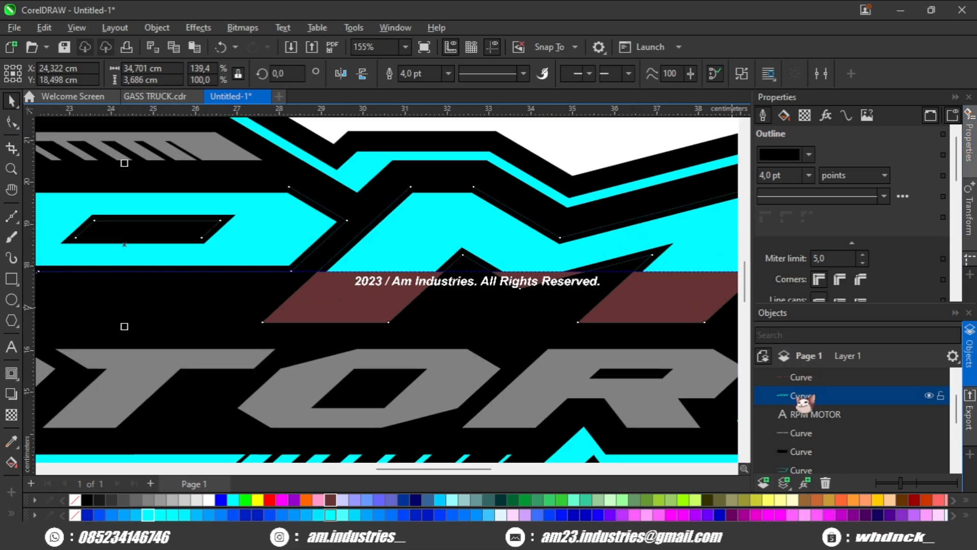
{"action": "scroll", "coordinate": [525, 340], "scroll_direction": "down", "scroll_amount": 1}
{"action": "key", "text": "ctrl+shift+q"}
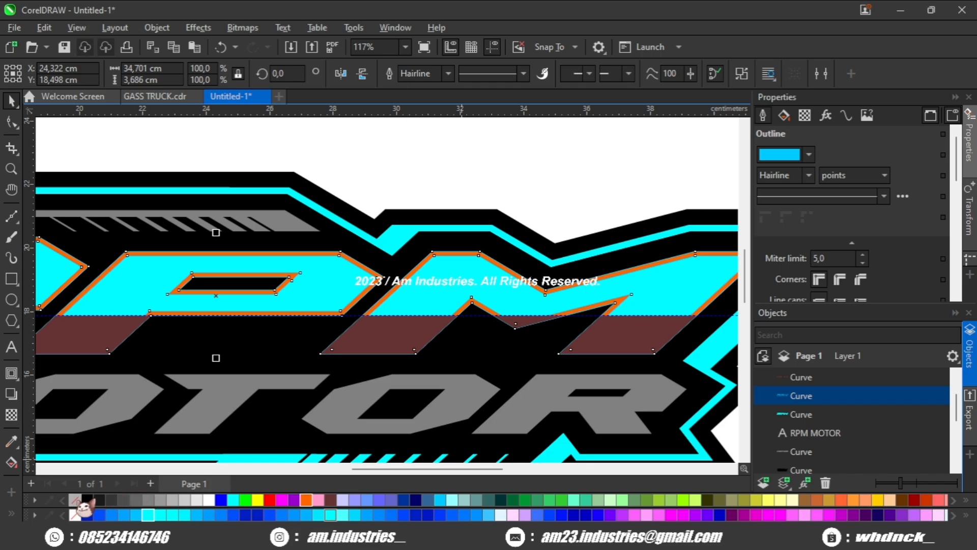
Step: Try applying Front Minus Back to the outline object and the band shape, and undo it
{"action": "scroll", "coordinate": [597, 281], "scroll_direction": "down", "scroll_amount": 2}
{"action": "scroll", "coordinate": [483, 259], "scroll_direction": "up", "scroll_amount": 2}
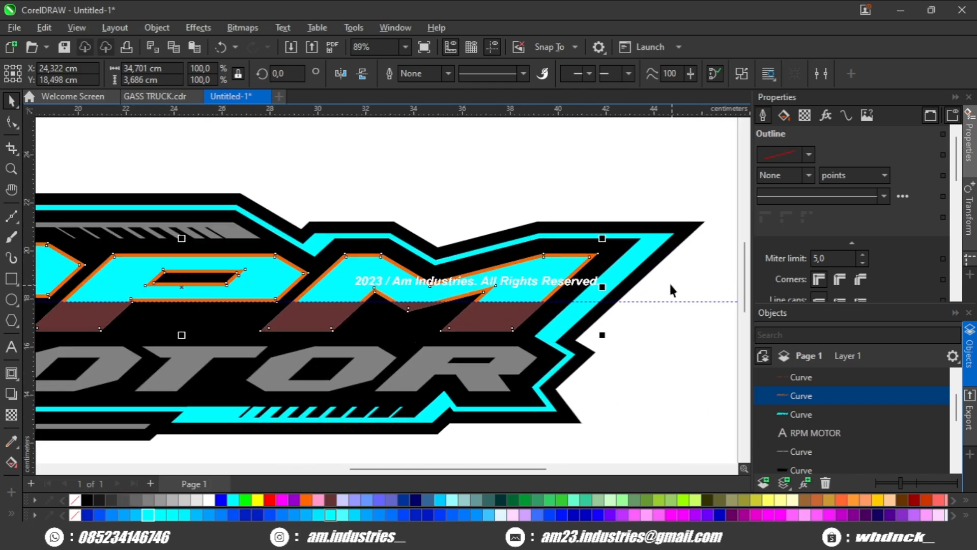
{"action": "left_click", "coordinate": [668, 281]}
{"action": "scroll", "coordinate": [580, 292], "scroll_direction": "up", "scroll_amount": 1}
{"action": "left_click", "coordinate": [558, 275]}
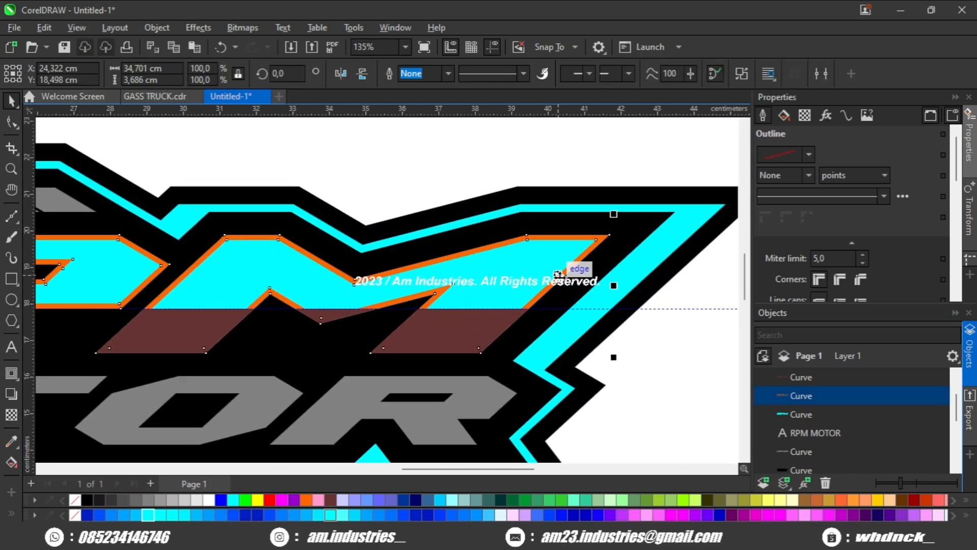
{"action": "left_click", "coordinate": [450, 335], "text": "shift"}
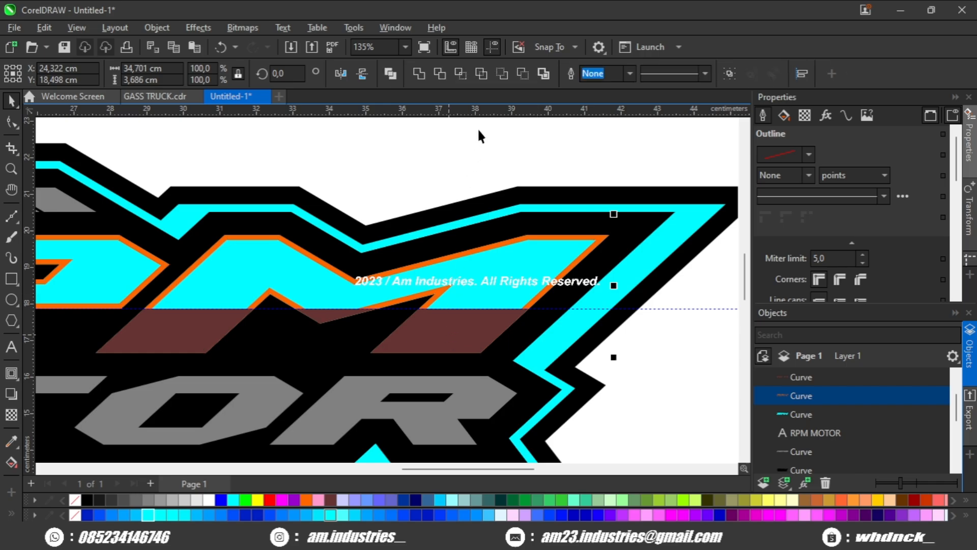
{"action": "left_click", "coordinate": [503, 74]}
{"action": "left_click", "coordinate": [510, 173]}
{"action": "scroll", "coordinate": [554, 256], "scroll_direction": "down", "scroll_amount": 2}
{"action": "scroll", "coordinate": [555, 256], "scroll_direction": "up", "scroll_amount": 2}
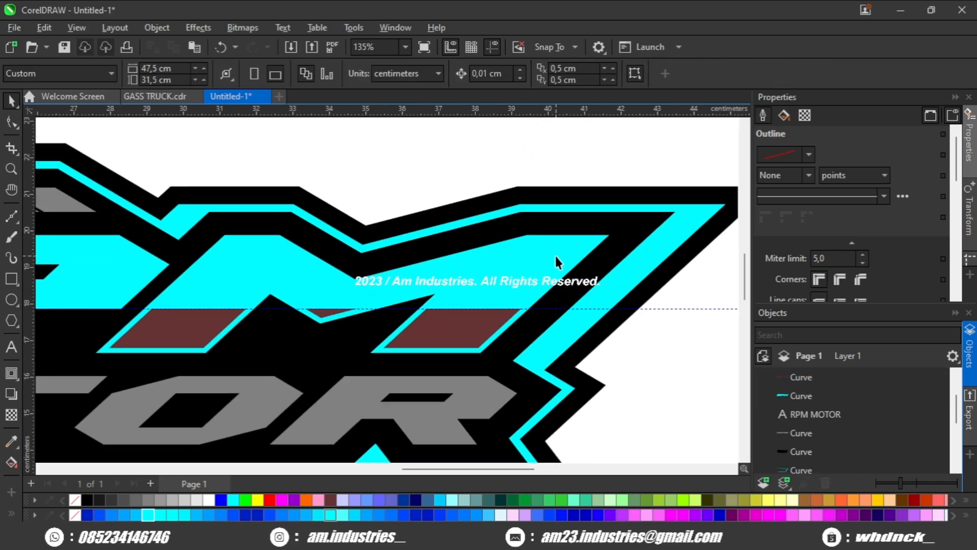
{"action": "key", "text": "ctrl+z"}
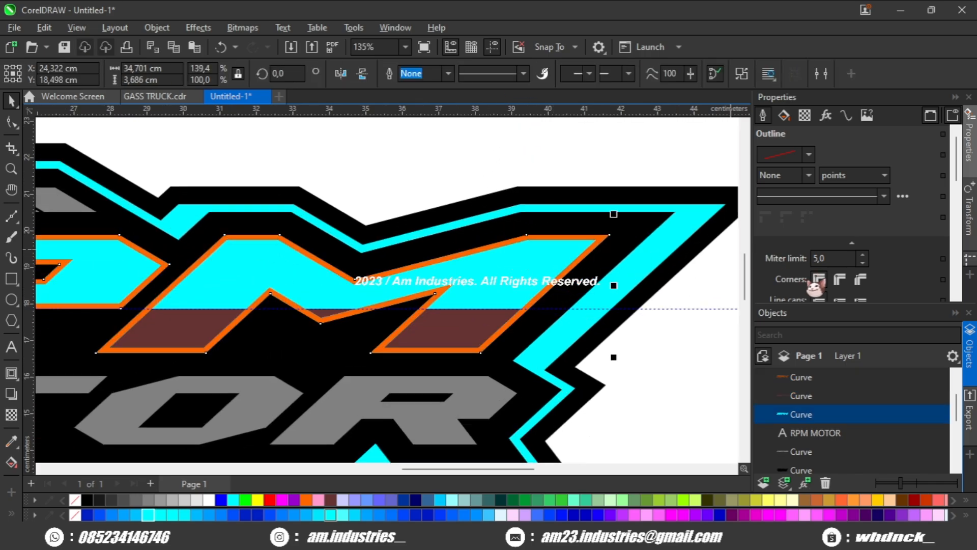
Step: Give the cyan RPM letters a pink outline
{"action": "scroll", "coordinate": [825, 279], "scroll_direction": "down", "scroll_amount": 2}
{"action": "scroll", "coordinate": [824, 279], "scroll_direction": "up", "scroll_amount": 2}
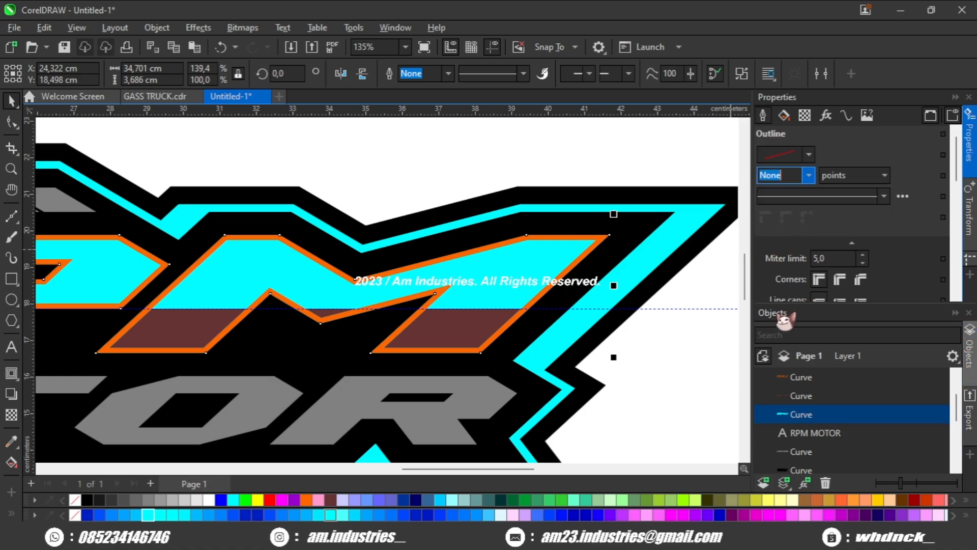
{"action": "right_click", "coordinate": [322, 500]}
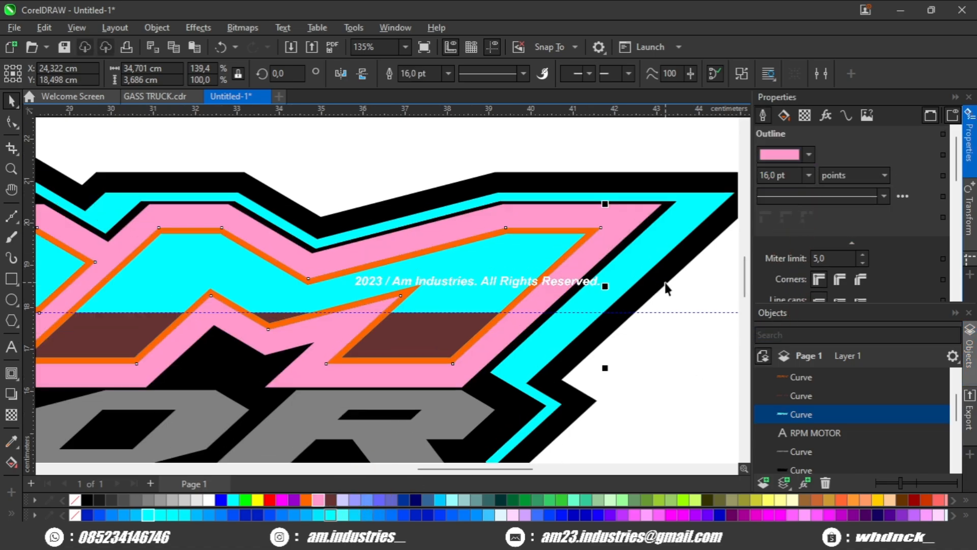
{"action": "scroll", "coordinate": [681, 273], "scroll_direction": "up", "scroll_amount": 1}
{"action": "scroll", "coordinate": [680, 272], "scroll_direction": "down", "scroll_amount": 1}
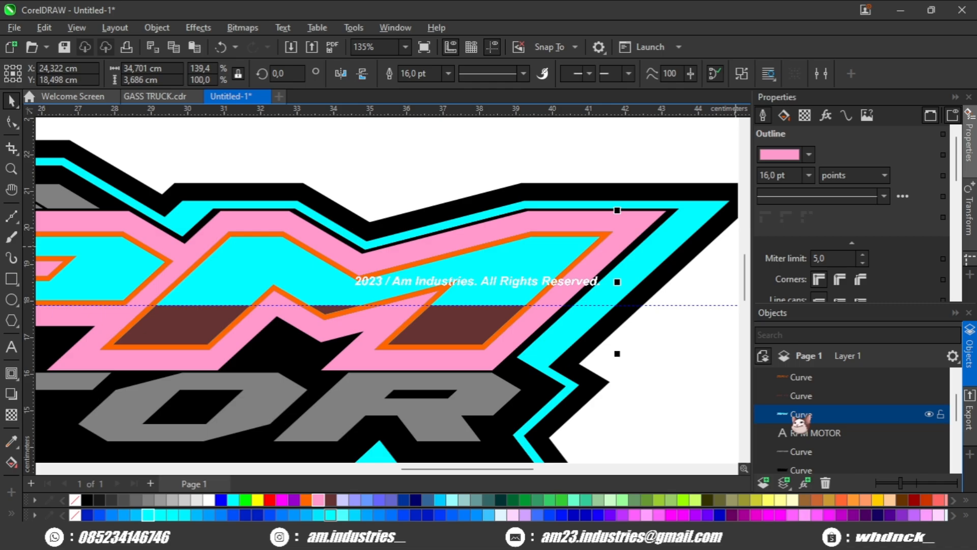
{"action": "left_click_drag", "start_coordinate": [799, 423], "coordinate": [799, 421]}
{"action": "scroll", "coordinate": [528, 322], "scroll_direction": "up", "scroll_amount": 3}
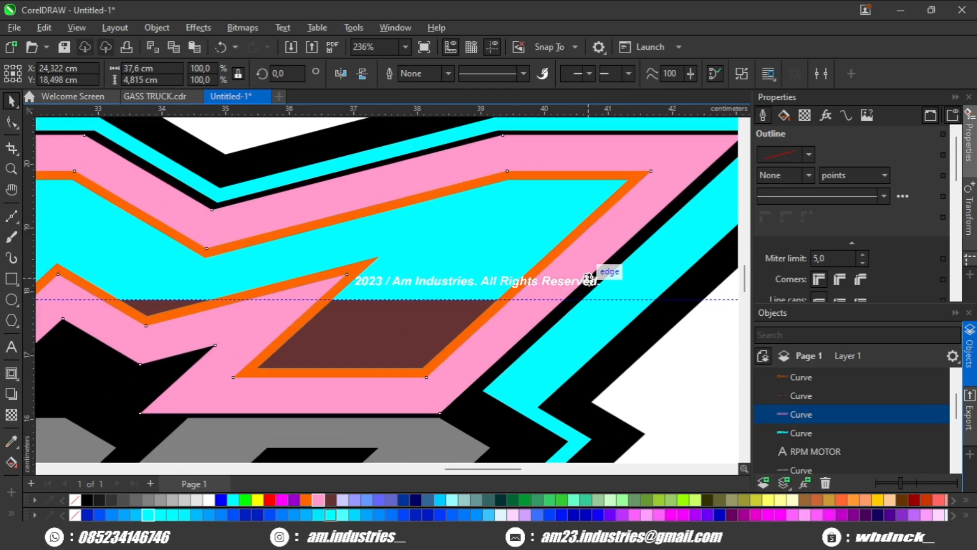
Step: Intersect the pink outline with the cyan RPM letters
{"action": "left_click_drag", "start_coordinate": [588, 277], "coordinate": [533, 283]}
{"action": "scroll", "coordinate": [533, 283], "scroll_direction": "down", "scroll_amount": 3}
{"action": "scroll", "coordinate": [549, 268], "scroll_direction": "up", "scroll_amount": 1}
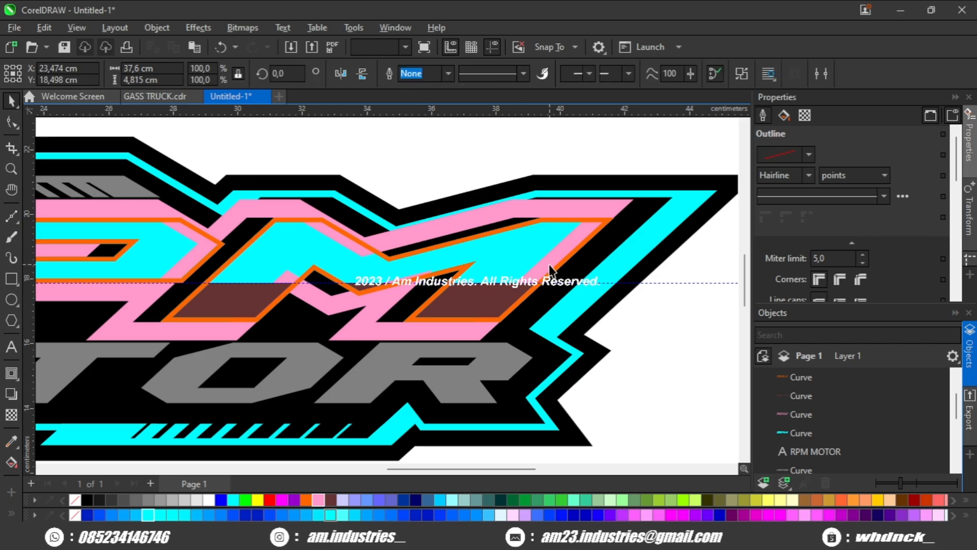
{"action": "left_click", "coordinate": [713, 305]}
{"action": "left_click", "coordinate": [553, 240]}
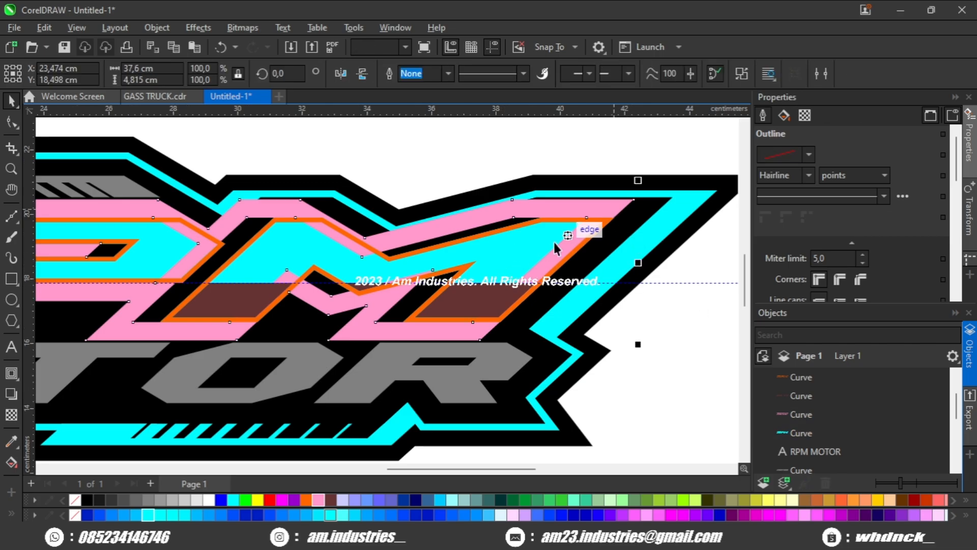
{"action": "left_click", "coordinate": [507, 204], "text": "shift"}
{"action": "left_click", "coordinate": [460, 74]}
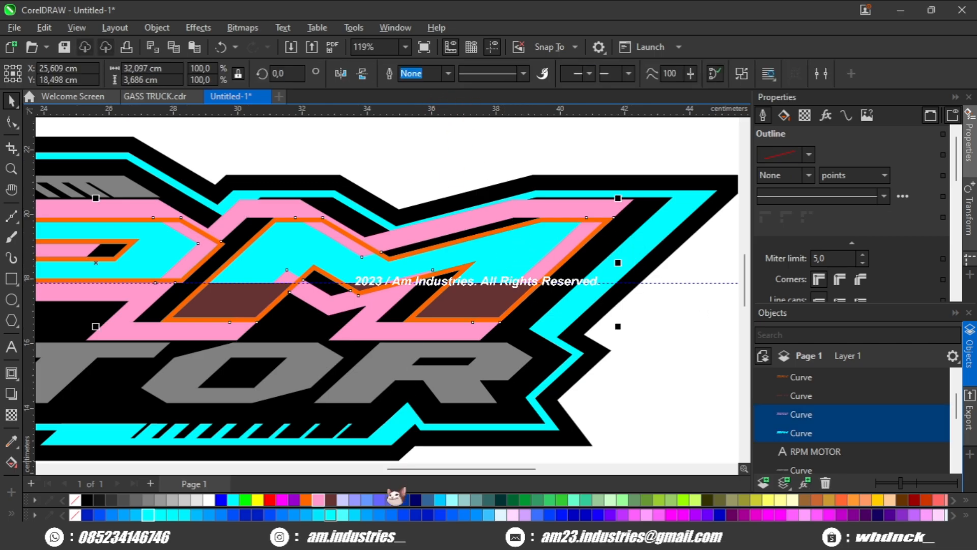
Step: Select and delete the pink outline object
{"action": "left_click", "coordinate": [622, 341]}
{"action": "left_click", "coordinate": [598, 214]}
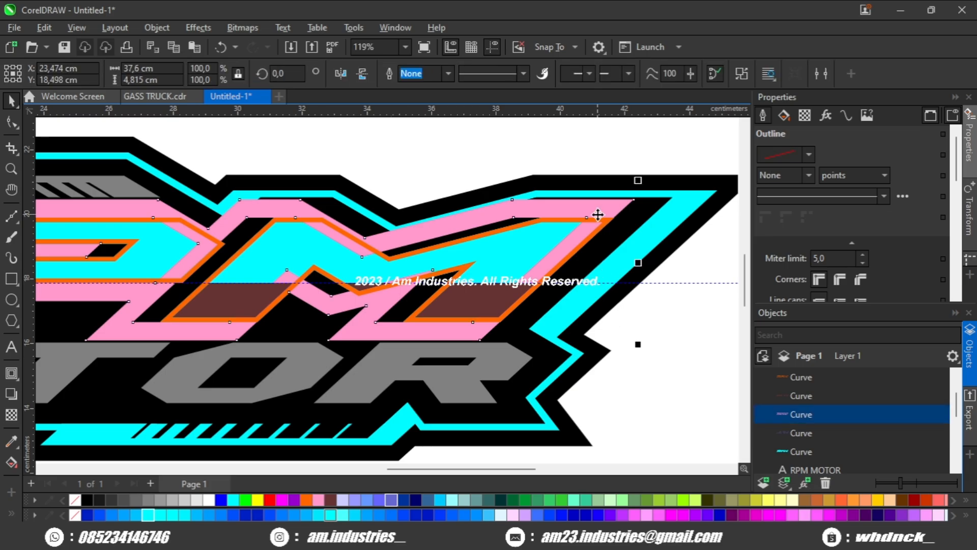
{"action": "key", "text": "Delete"}
Step: Trim away the orange outline object from the shape behind it with Back Minus Front
{"action": "scroll", "coordinate": [565, 242], "scroll_direction": "up", "scroll_amount": 1}
{"action": "left_click", "coordinate": [566, 243]}
{"action": "scroll", "coordinate": [546, 215], "scroll_direction": "up", "scroll_amount": 1}
{"action": "left_click", "coordinate": [512, 211], "text": "shift"}
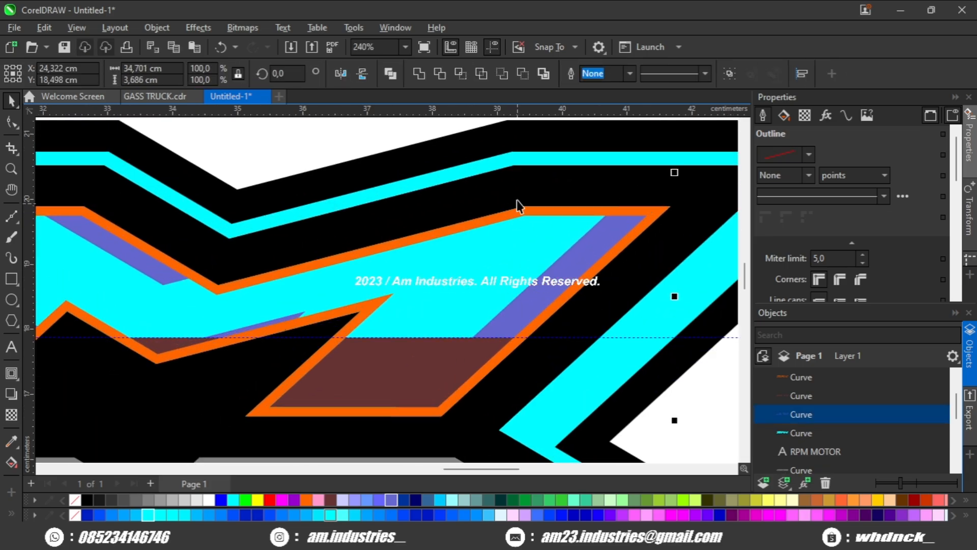
{"action": "scroll", "coordinate": [517, 199], "scroll_direction": "down", "scroll_amount": 1}
{"action": "left_click", "coordinate": [523, 76]}
{"action": "scroll", "coordinate": [555, 213], "scroll_direction": "down", "scroll_amount": 1}
{"action": "left_click", "coordinate": [611, 345]}
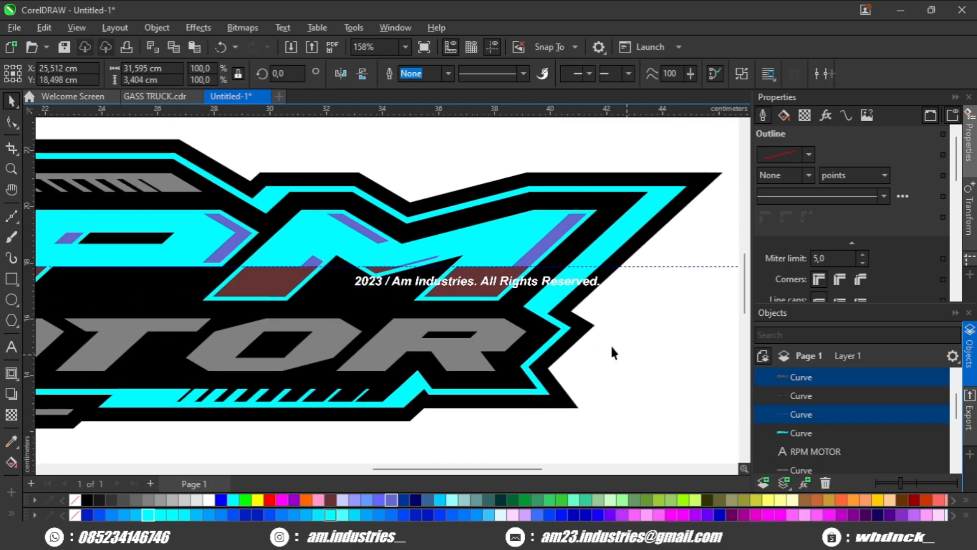
Step: Select the maroon highlight shapes inside the RPM letters and fill them blue
{"action": "left_click", "coordinate": [535, 255]}
{"action": "left_click", "coordinate": [503, 277], "text": "shift"}
{"action": "left_click", "coordinate": [457, 75]}
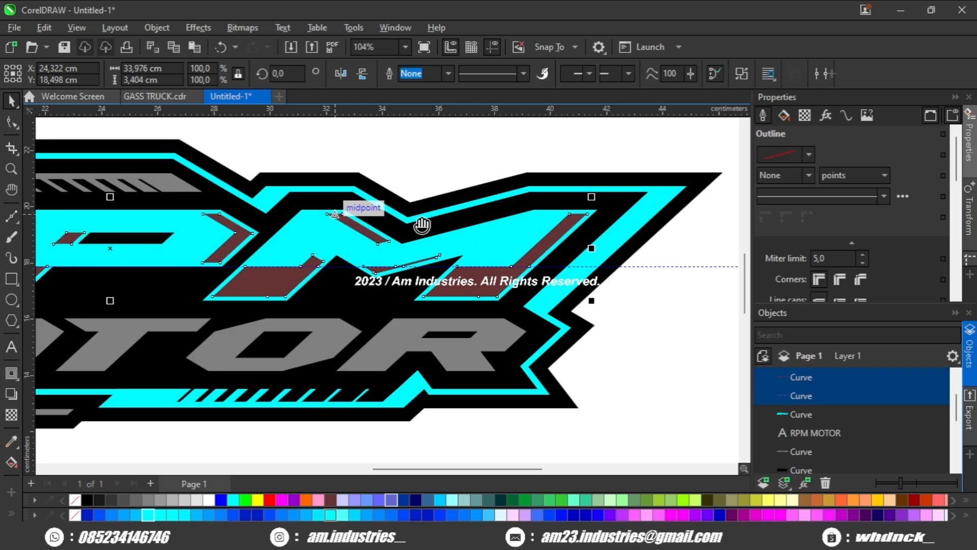
{"action": "scroll", "coordinate": [421, 222], "scroll_direction": "down", "scroll_amount": 1}
{"action": "scroll", "coordinate": [348, 254], "scroll_direction": "down", "scroll_amount": 1}
{"action": "scroll", "coordinate": [382, 257], "scroll_direction": "up", "scroll_amount": 2}
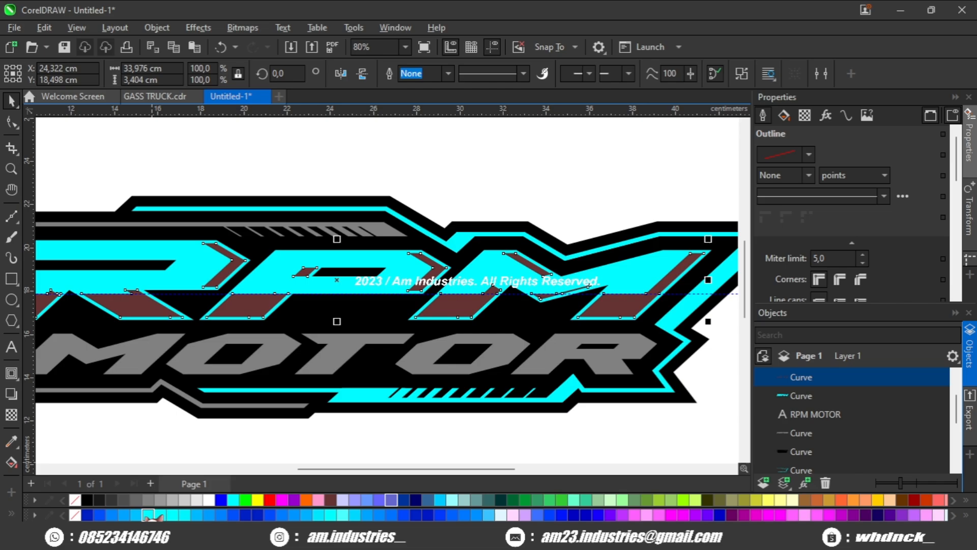
{"action": "left_click", "coordinate": [135, 515]}
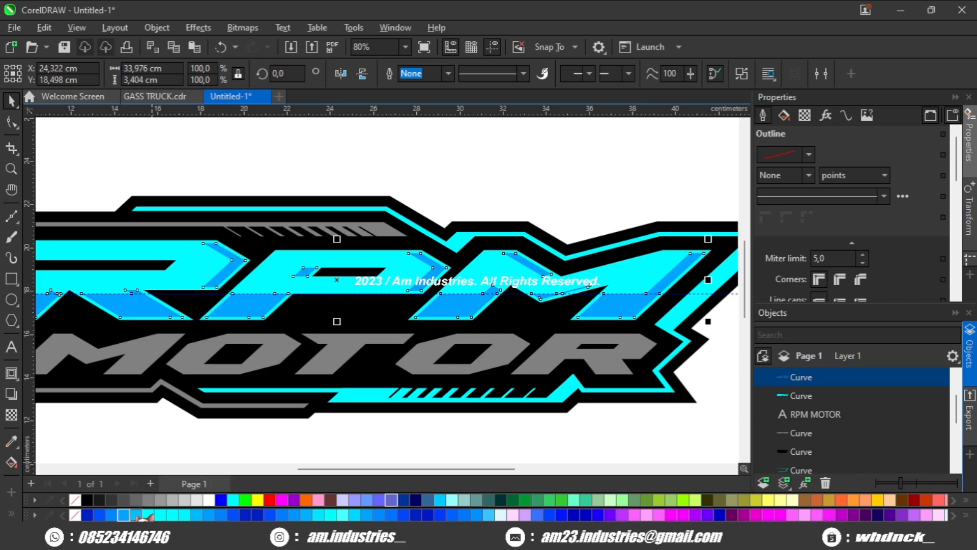
Step: Move the horizontal guideline down and draw a rectangle along it across the lower half of the MOTOR letters
{"action": "left_click", "coordinate": [310, 432]}
{"action": "scroll", "coordinate": [313, 433], "scroll_direction": "down", "scroll_amount": 3}
{"action": "left_click_drag", "start_coordinate": [319, 431], "coordinate": [351, 395]}
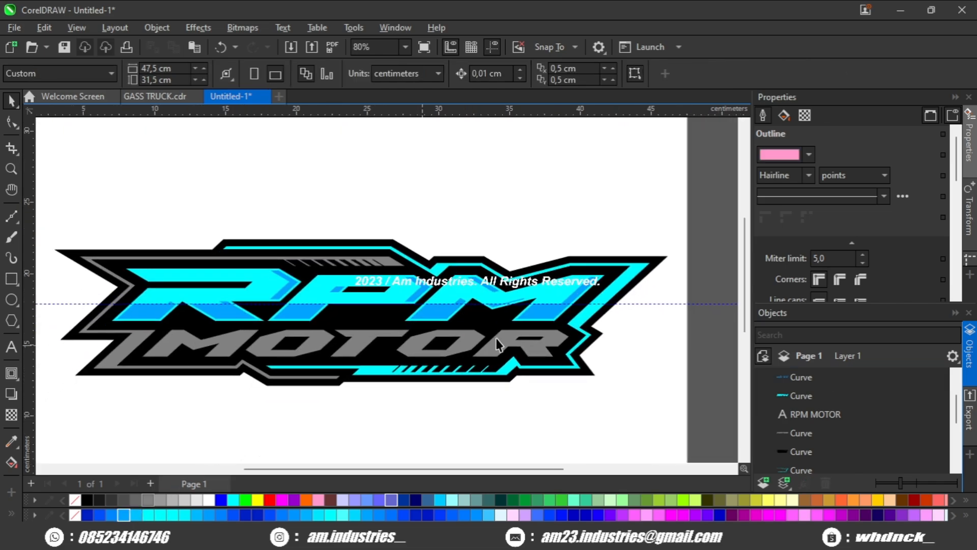
{"action": "left_click_drag", "start_coordinate": [617, 303], "coordinate": [467, 366]}
{"action": "scroll", "coordinate": [619, 306], "scroll_direction": "up", "scroll_amount": 2}
{"action": "scroll", "coordinate": [471, 368], "scroll_direction": "down", "scroll_amount": 2}
{"action": "left_click", "coordinate": [453, 427]}
{"action": "left_click_drag", "start_coordinate": [314, 426], "coordinate": [371, 377]}
{"action": "scroll", "coordinate": [82, 329], "scroll_direction": "up", "scroll_amount": 1}
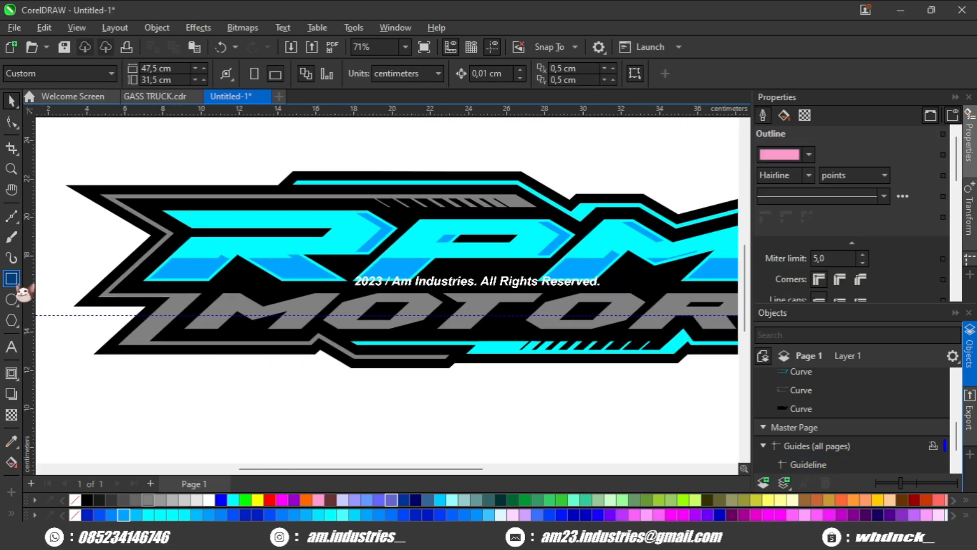
{"action": "left_click", "coordinate": [12, 280]}
{"action": "left_click_drag", "start_coordinate": [94, 315], "coordinate": [720, 340]}
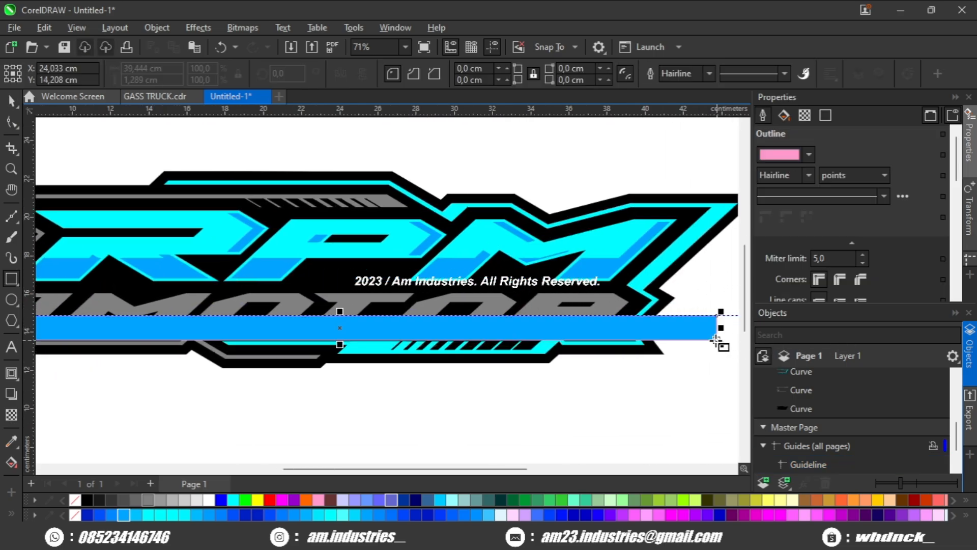
Step: Intersect the rectangle with the gray MOTOR letters
{"action": "left_click", "coordinate": [11, 100]}
{"action": "scroll", "coordinate": [241, 281], "scroll_direction": "up", "scroll_amount": 1}
{"action": "left_click", "coordinate": [302, 306], "text": "shift"}
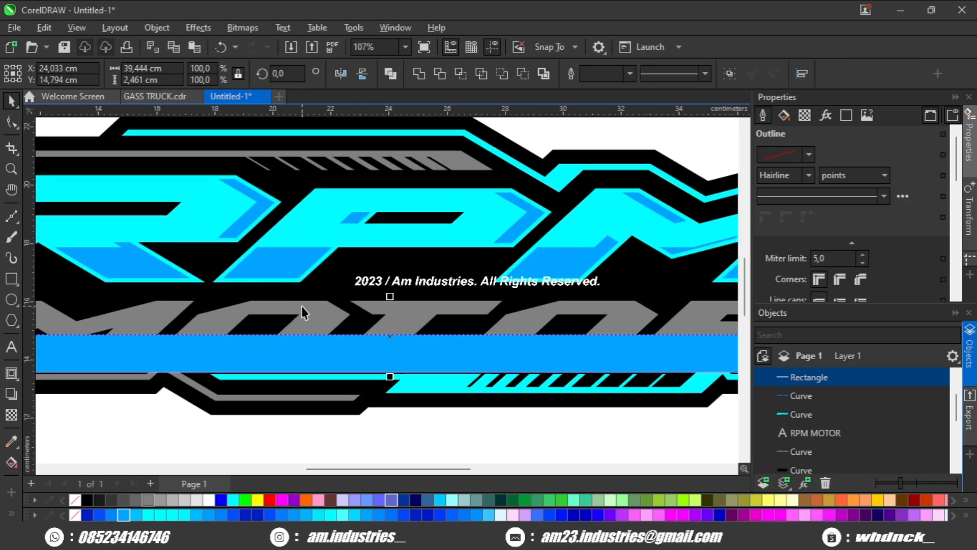
{"action": "scroll", "coordinate": [303, 305], "scroll_direction": "down", "scroll_amount": 1}
{"action": "left_click_drag", "start_coordinate": [304, 305], "coordinate": [316, 288]}
{"action": "left_click", "coordinate": [481, 75]}
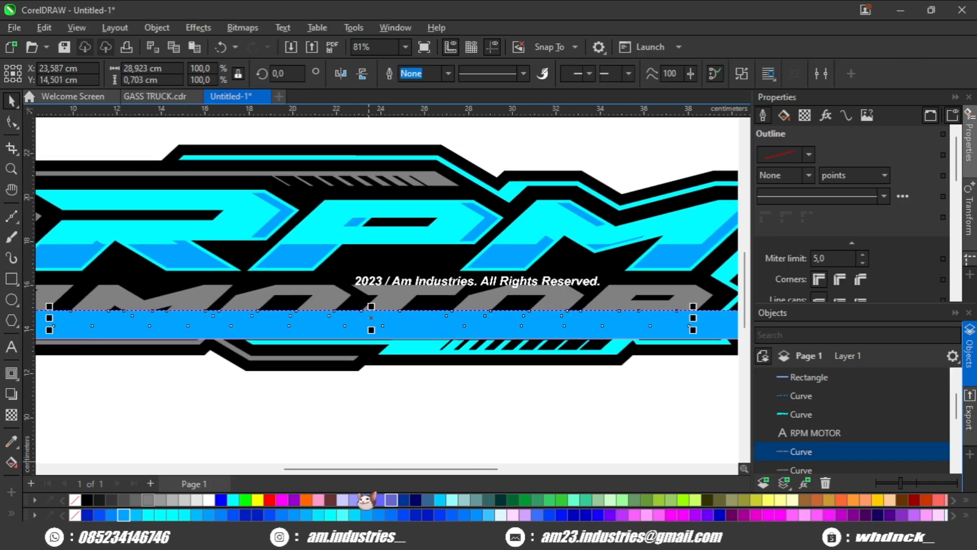
Step: Delete the rectangle over the MOTOR letters
{"action": "left_click_drag", "start_coordinate": [485, 425], "coordinate": [316, 434]}
{"action": "left_click", "coordinate": [636, 332]}
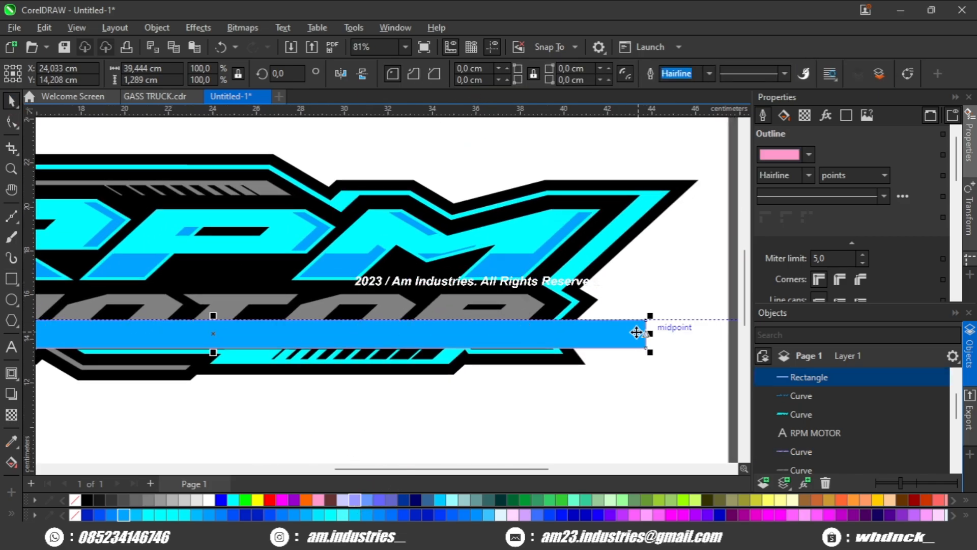
{"action": "key", "text": "Delete"}
Step: Set the outline width of the gray MOTOR shape to 4
{"action": "scroll", "coordinate": [498, 336], "scroll_direction": "up", "scroll_amount": 1}
{"action": "left_click", "coordinate": [497, 327]}
{"action": "scroll", "coordinate": [498, 328], "scroll_direction": "up", "scroll_amount": 2}
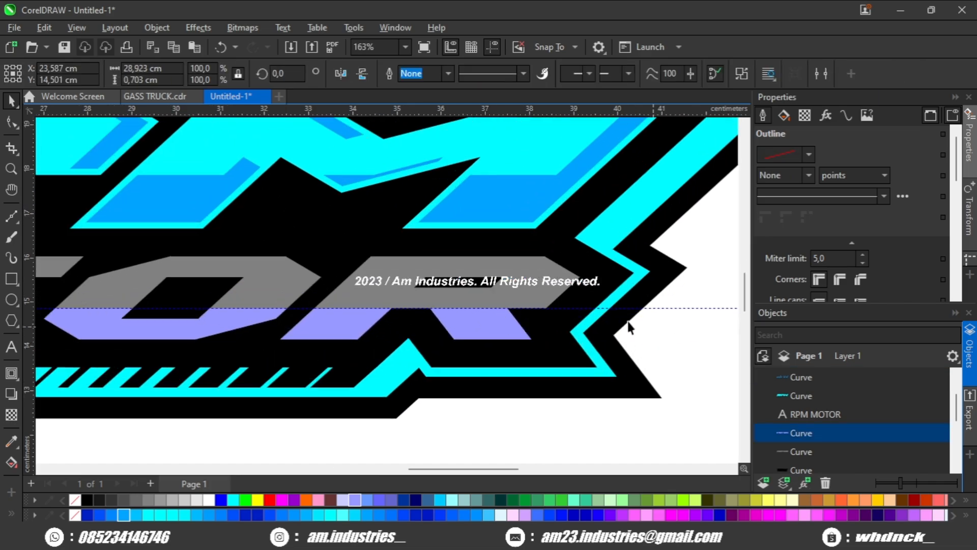
{"action": "left_click", "coordinate": [628, 324]}
{"action": "left_click", "coordinate": [551, 279]}
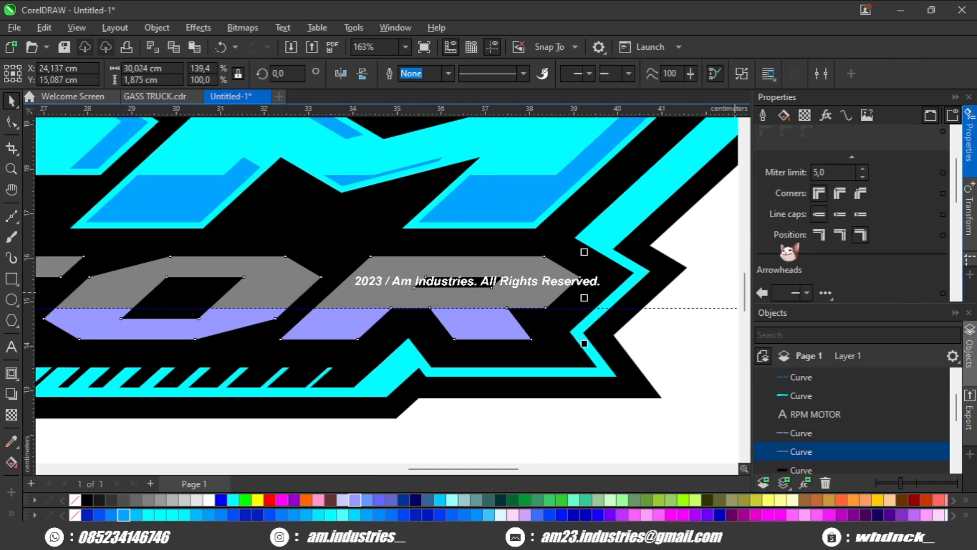
{"action": "left_click", "coordinate": [803, 177]}
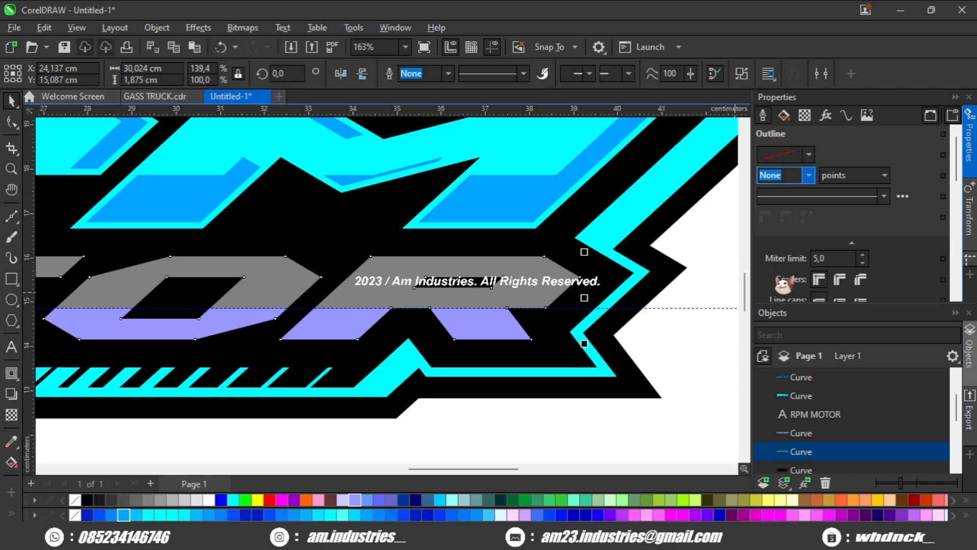
{"action": "type", "text": "4"}
{"action": "key", "text": "Return"}
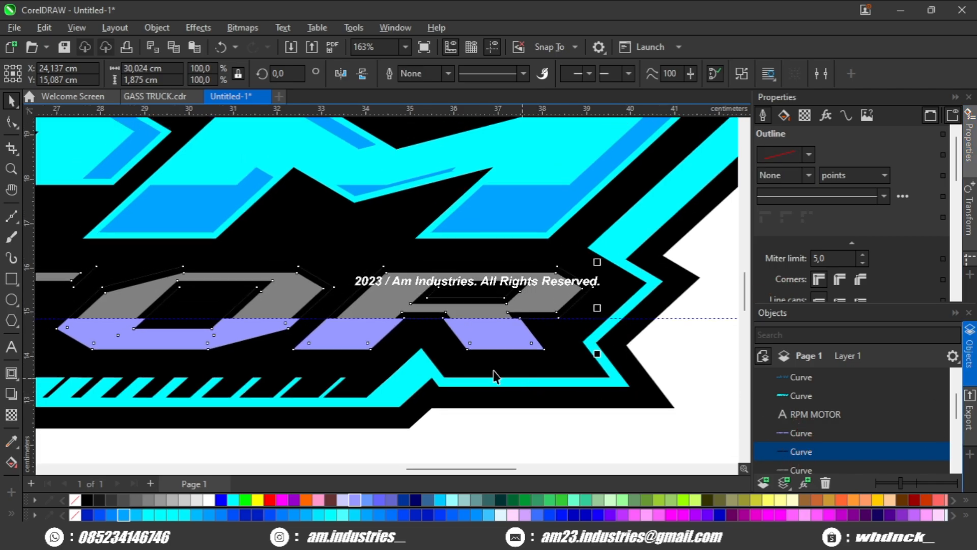
{"action": "scroll", "coordinate": [493, 370], "scroll_direction": "up", "scroll_amount": 2}
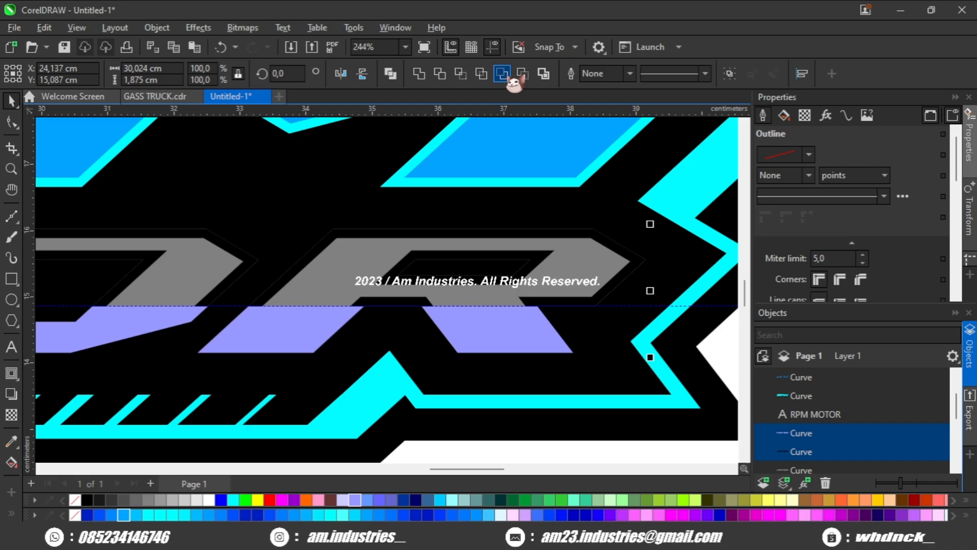
{"action": "scroll", "coordinate": [447, 397], "scroll_direction": "down", "scroll_amount": 2}
{"action": "left_click", "coordinate": [446, 407]}
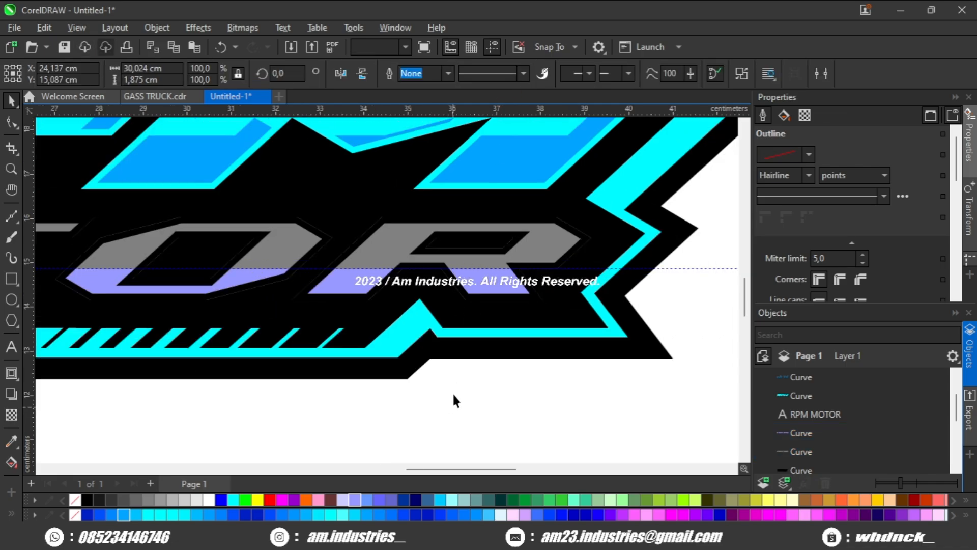
Step: Give the gray MOTOR letters a 16 pt light cyan outline
{"action": "left_click", "coordinate": [407, 237]}
{"action": "scroll", "coordinate": [900, 234], "scroll_direction": "down", "scroll_amount": 3}
{"action": "left_click", "coordinate": [820, 256]}
{"action": "scroll", "coordinate": [821, 234], "scroll_direction": "up", "scroll_amount": 3}
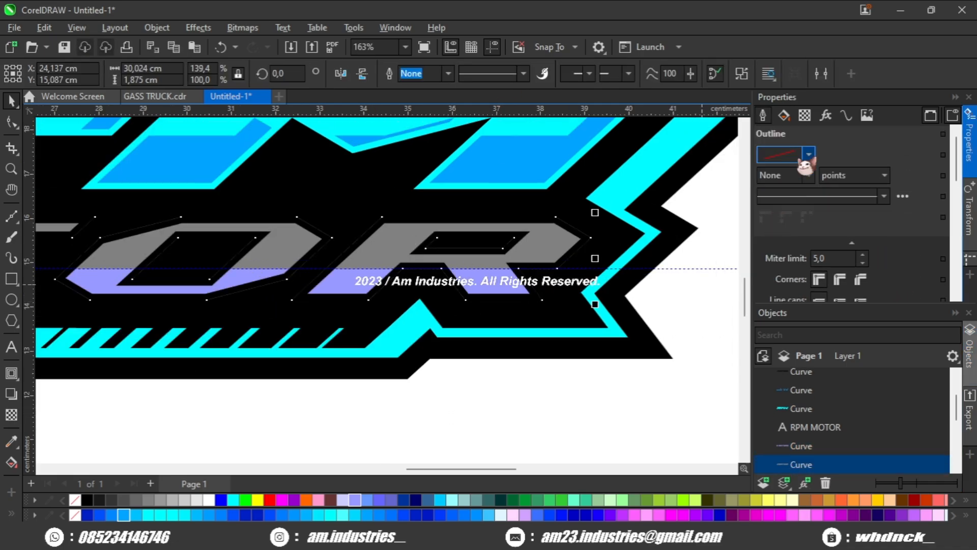
{"action": "scroll", "coordinate": [686, 312], "scroll_direction": "up", "scroll_amount": 1}
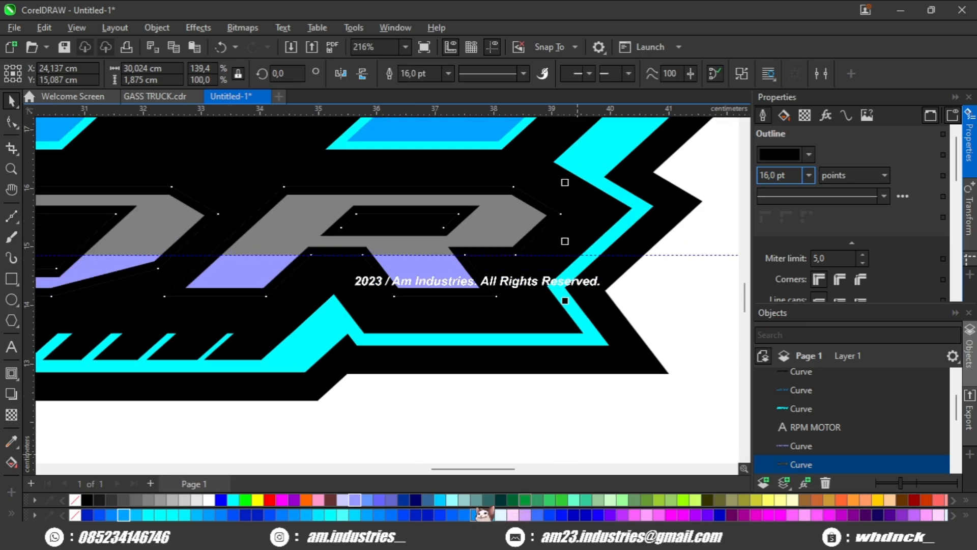
{"action": "right_click", "coordinate": [452, 500]}
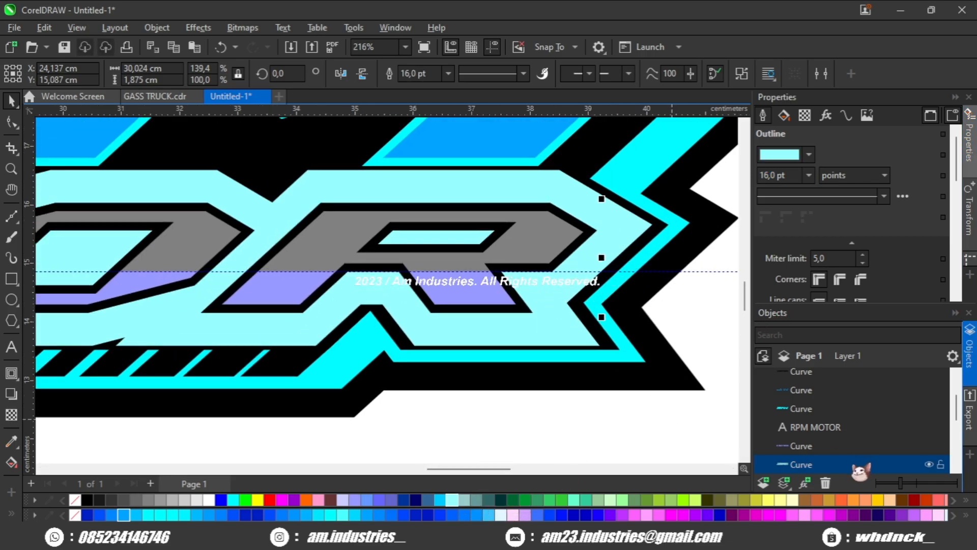
Step: Intersect the light cyan outline with the MOTOR shape beneath it, then delete the light cyan outline
{"action": "scroll", "coordinate": [590, 238], "scroll_direction": "up", "scroll_amount": 3}
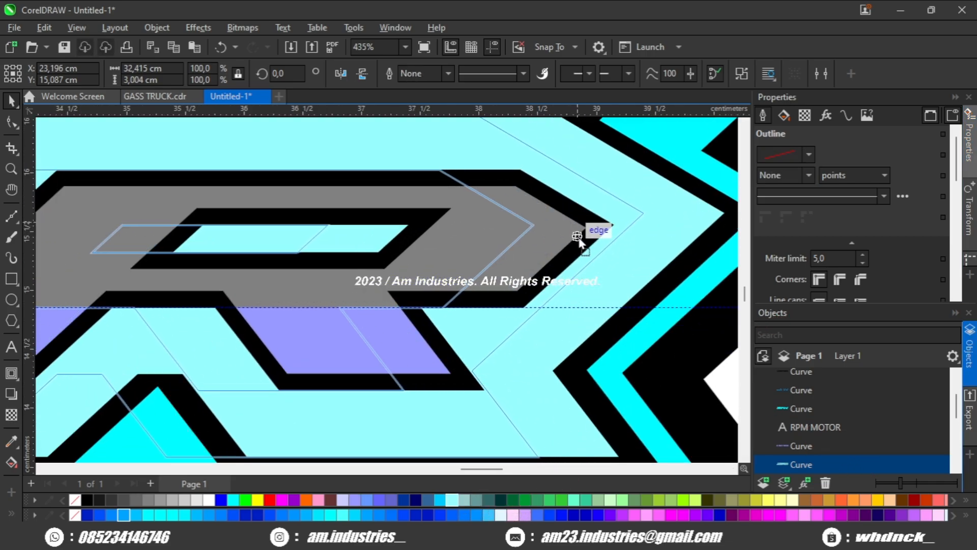
{"action": "scroll", "coordinate": [580, 237], "scroll_direction": "down", "scroll_amount": 3}
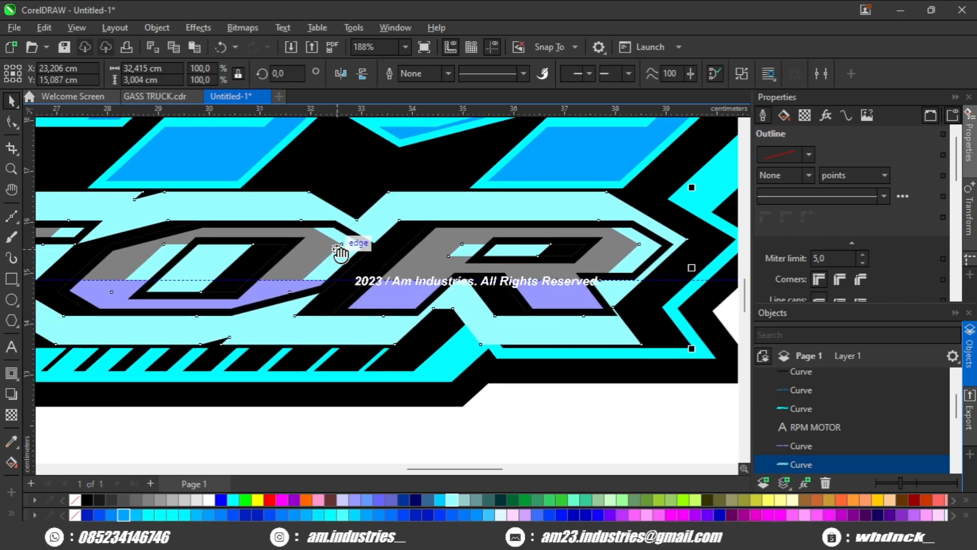
{"action": "left_click_drag", "start_coordinate": [337, 250], "coordinate": [386, 252]}
{"action": "scroll", "coordinate": [424, 259], "scroll_direction": "down", "scroll_amount": 1}
{"action": "scroll", "coordinate": [615, 215], "scroll_direction": "up", "scroll_amount": 1}
{"action": "left_click_drag", "start_coordinate": [626, 207], "coordinate": [563, 242]}
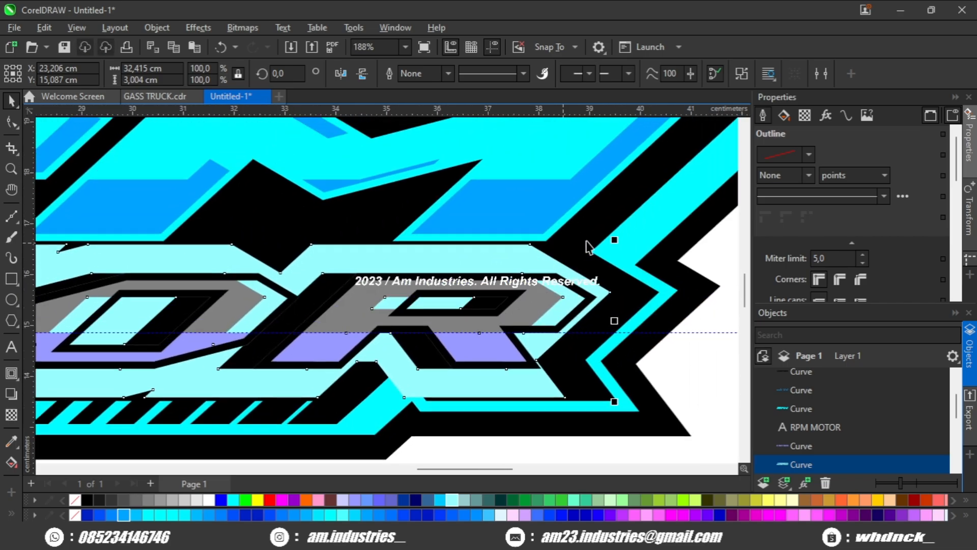
{"action": "scroll", "coordinate": [515, 312], "scroll_direction": "up", "scroll_amount": 3}
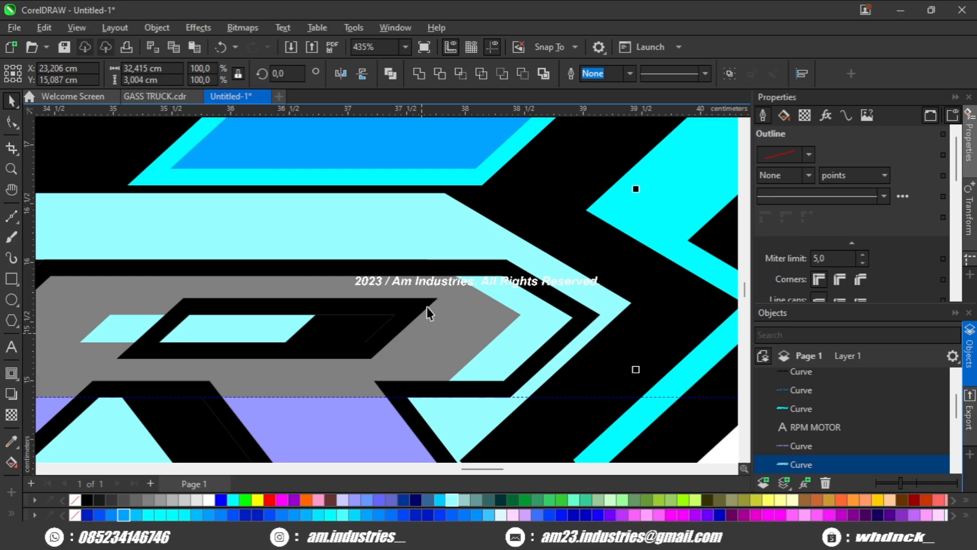
{"action": "left_click", "coordinate": [461, 74]}
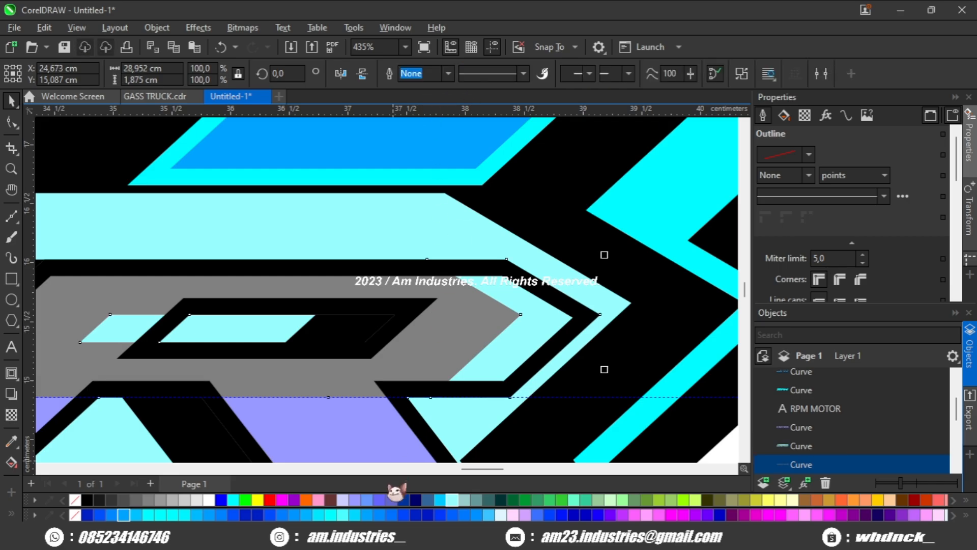
{"action": "scroll", "coordinate": [527, 291], "scroll_direction": "down", "scroll_amount": 1}
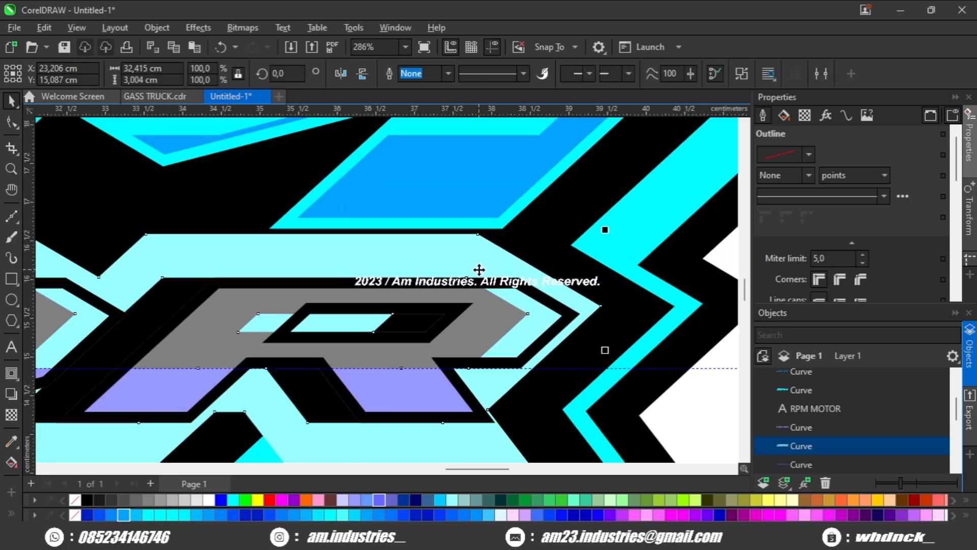
{"action": "key", "text": "Delete"}
Step: Apply Back Minus Front to the overlapping MOTOR shapes
{"action": "left_click", "coordinate": [536, 314]}
{"action": "scroll", "coordinate": [539, 325], "scroll_direction": "up", "scroll_amount": 1}
{"action": "left_click", "coordinate": [584, 308], "text": "shift"}
{"action": "scroll", "coordinate": [554, 263], "scroll_direction": "down", "scroll_amount": 1}
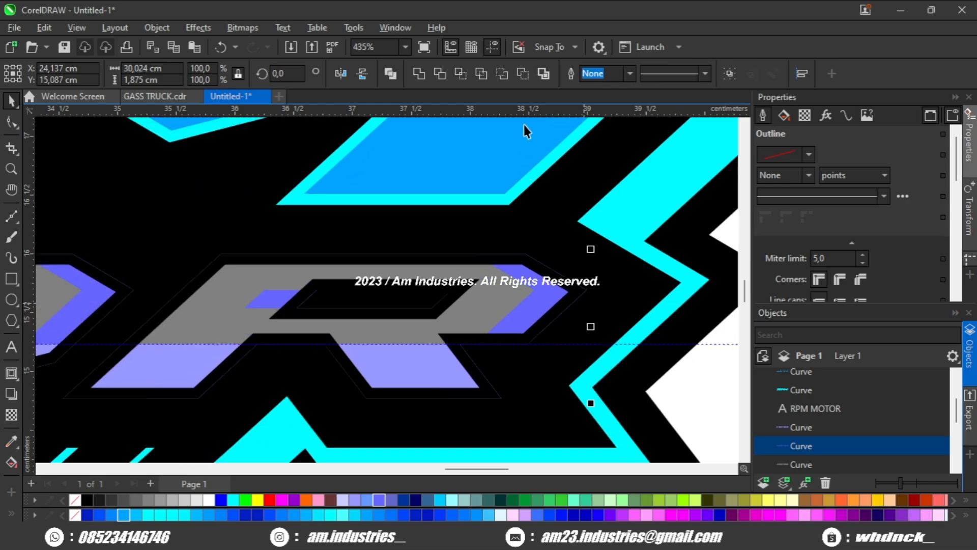
{"action": "left_click", "coordinate": [523, 75]}
Step: Select and delete the horizontal guideline
{"action": "scroll", "coordinate": [466, 250], "scroll_direction": "down", "scroll_amount": 1}
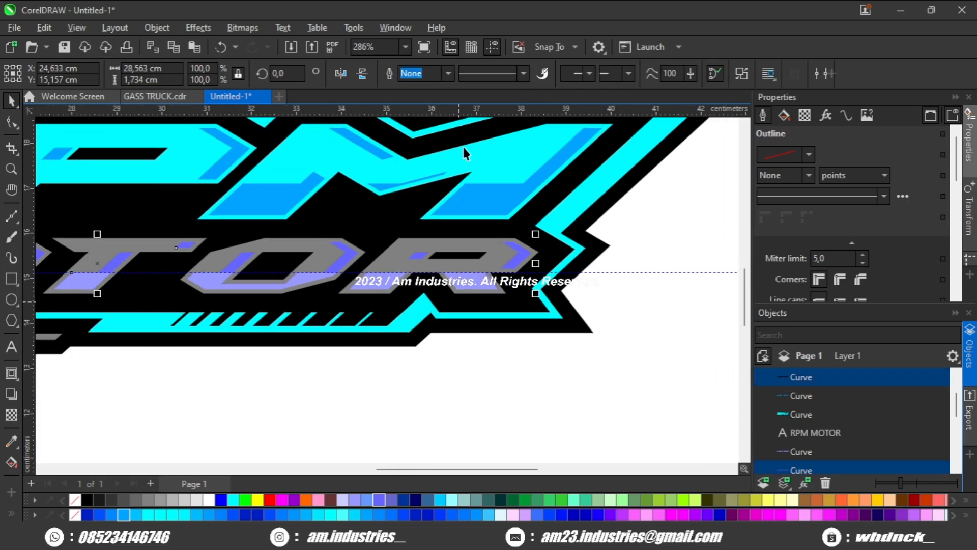
{"action": "scroll", "coordinate": [497, 211], "scroll_direction": "down", "scroll_amount": 3}
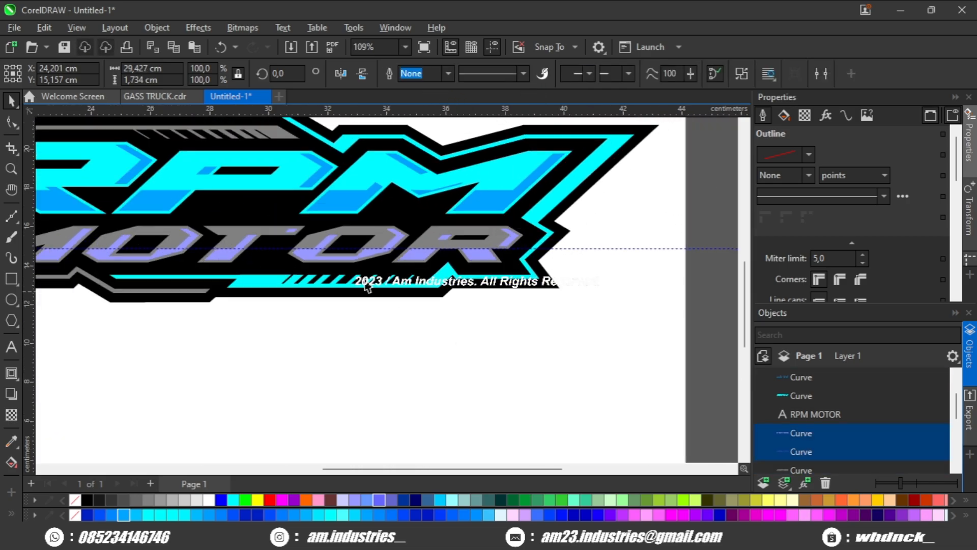
{"action": "left_click", "coordinate": [627, 279]}
{"action": "left_click", "coordinate": [621, 277]}
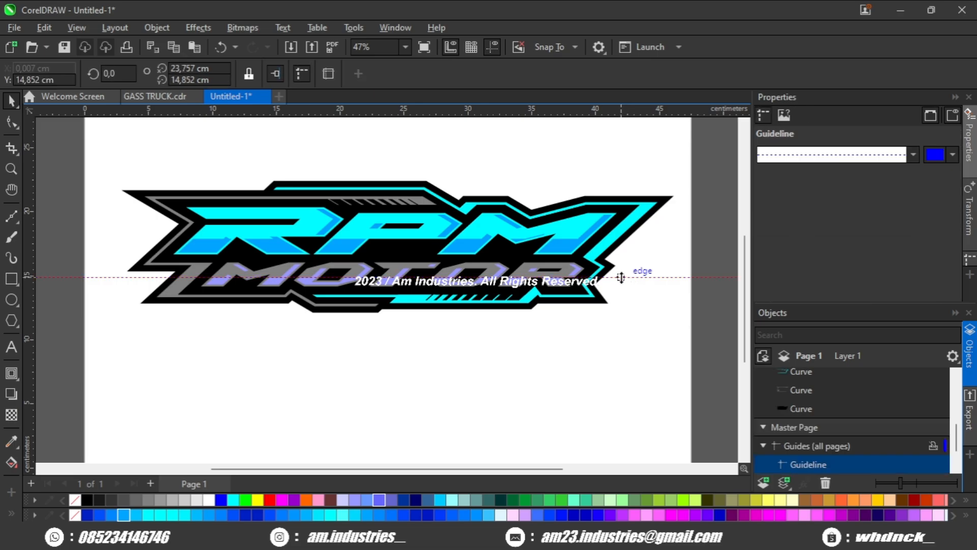
{"action": "key", "text": "Delete"}
Step: Recolor the cyan RPM letters gray
{"action": "scroll", "coordinate": [266, 282], "scroll_direction": "up", "scroll_amount": 2}
{"action": "scroll", "coordinate": [265, 282], "scroll_direction": "up", "scroll_amount": 1}
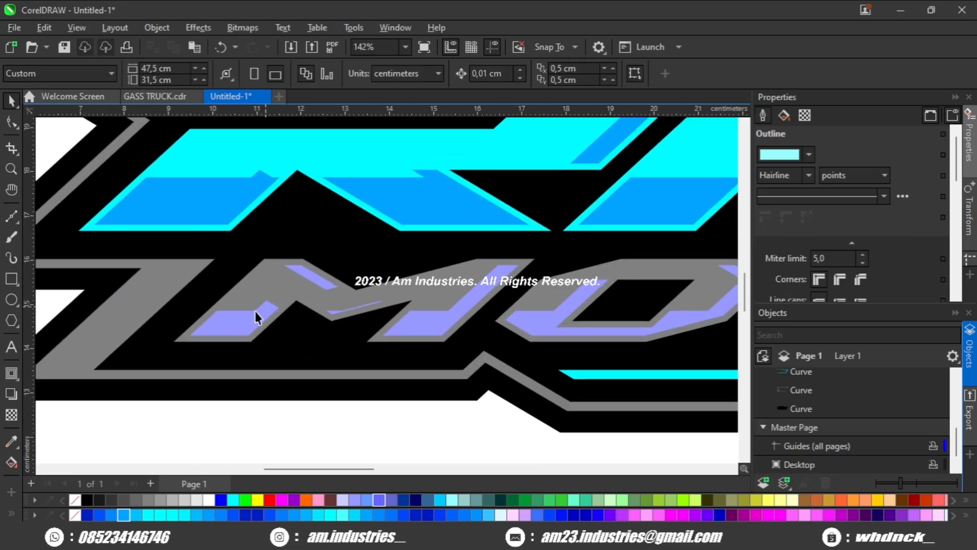
{"action": "left_click", "coordinate": [252, 315]}
{"action": "scroll", "coordinate": [242, 327], "scroll_direction": "up", "scroll_amount": 3}
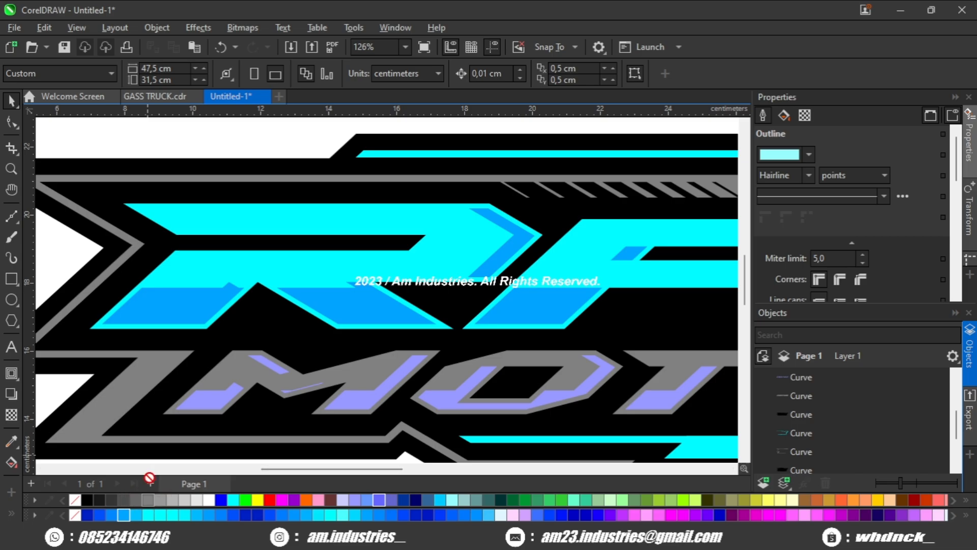
{"action": "left_click_drag", "start_coordinate": [205, 279], "coordinate": [206, 278]}
{"action": "scroll", "coordinate": [211, 296], "scroll_direction": "down", "scroll_amount": 3}
{"action": "scroll", "coordinate": [216, 301], "scroll_direction": "up", "scroll_amount": 2}
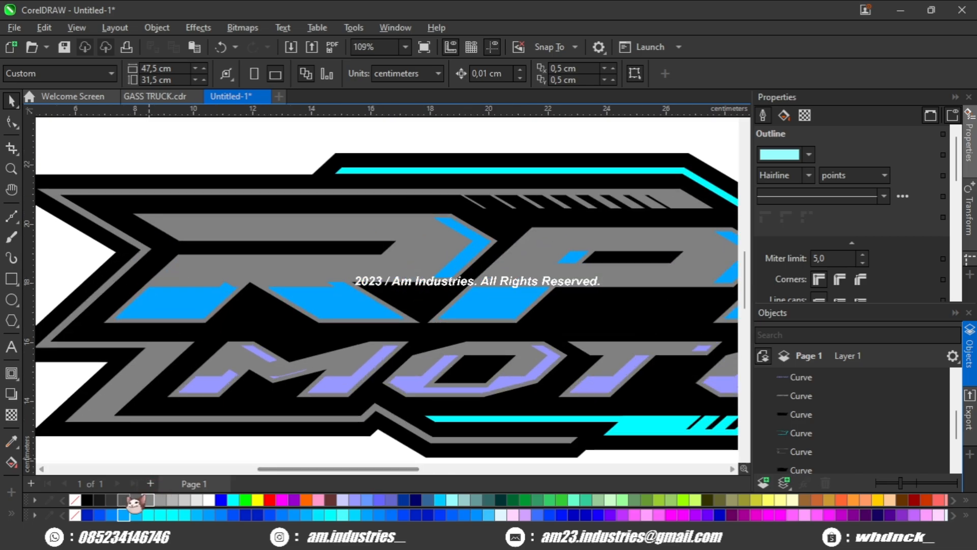
{"action": "left_click_drag", "start_coordinate": [126, 499], "coordinate": [214, 304]}
Step: Recolor the RPM letters white
{"action": "scroll", "coordinate": [251, 322], "scroll_direction": "down", "scroll_amount": 4}
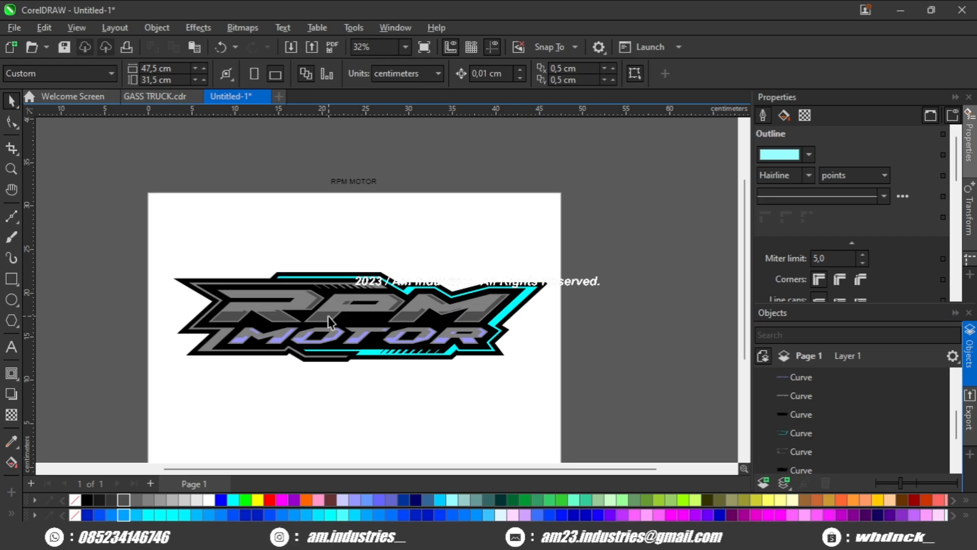
{"action": "scroll", "coordinate": [331, 323], "scroll_direction": "up", "scroll_amount": 1}
{"action": "scroll", "coordinate": [309, 336], "scroll_direction": "up", "scroll_amount": 6}
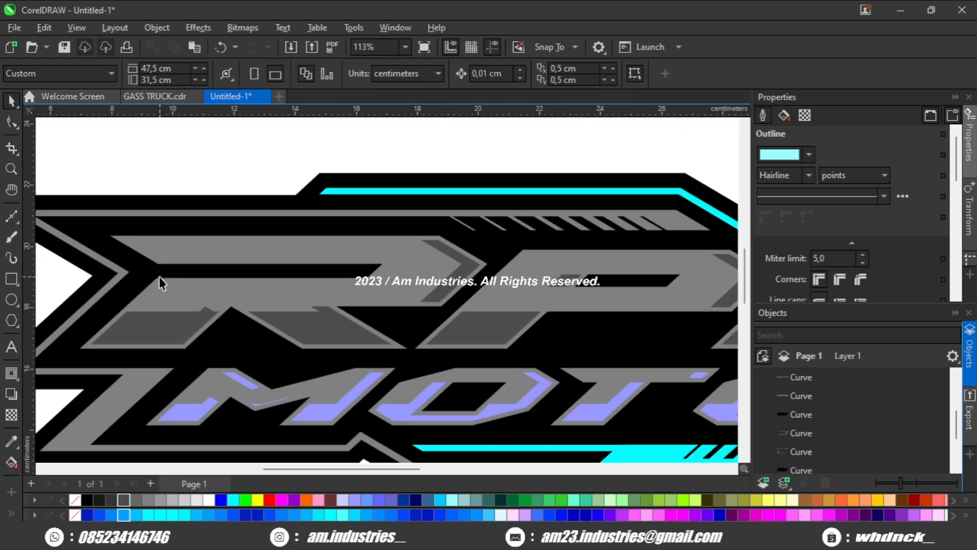
{"action": "scroll", "coordinate": [173, 310], "scroll_direction": "up", "scroll_amount": 2}
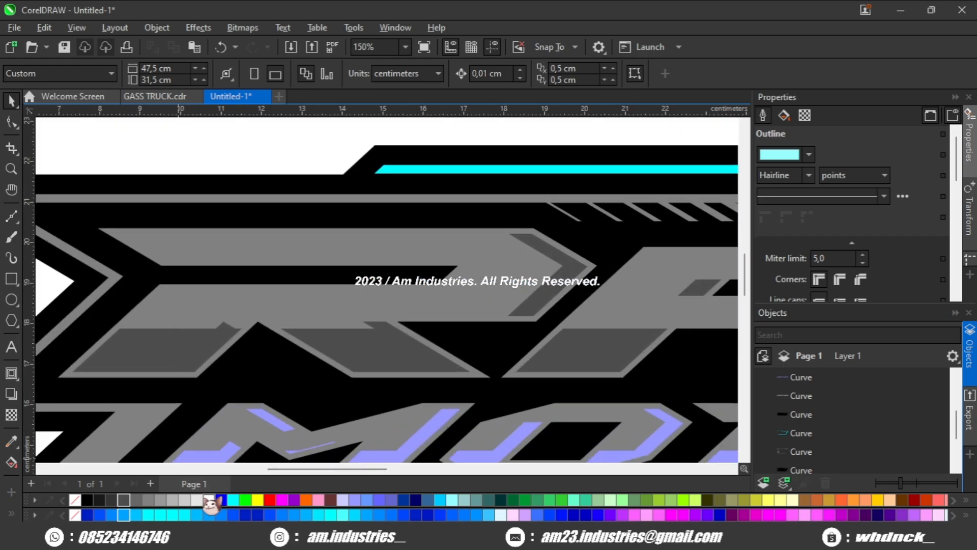
{"action": "left_click_drag", "start_coordinate": [172, 324], "coordinate": [172, 324]}
{"action": "scroll", "coordinate": [172, 324], "scroll_direction": "down", "scroll_amount": 2}
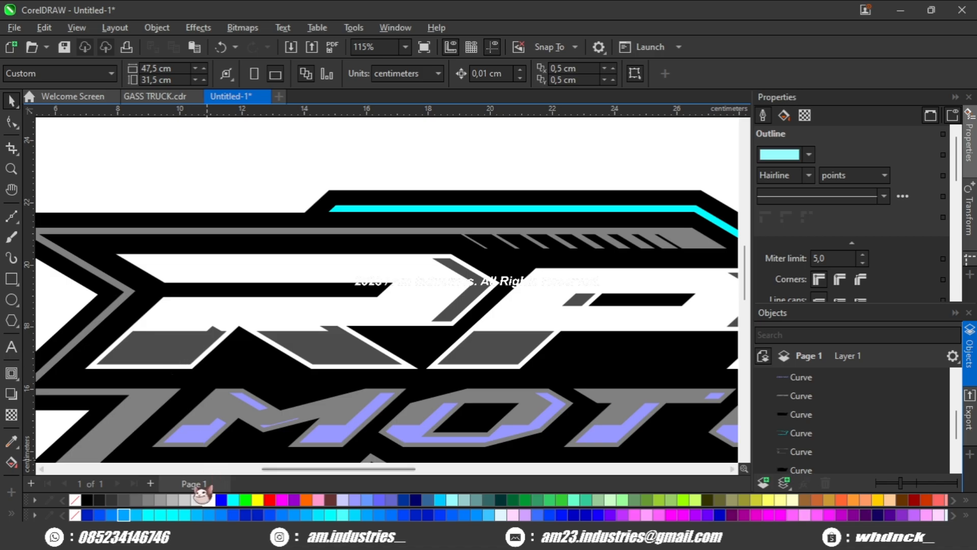
Step: Recolor the lower faces of the RPM letters light gray
{"action": "left_click_drag", "start_coordinate": [175, 501], "coordinate": [189, 342]}
{"action": "scroll", "coordinate": [203, 346], "scroll_direction": "down", "scroll_amount": 6}
{"action": "left_click_drag", "start_coordinate": [328, 350], "coordinate": [328, 311]}
{"action": "scroll", "coordinate": [293, 335], "scroll_direction": "up", "scroll_amount": 1}
{"action": "scroll", "coordinate": [298, 322], "scroll_direction": "up", "scroll_amount": 1}
{"action": "scroll", "coordinate": [278, 336], "scroll_direction": "up", "scroll_amount": 1}
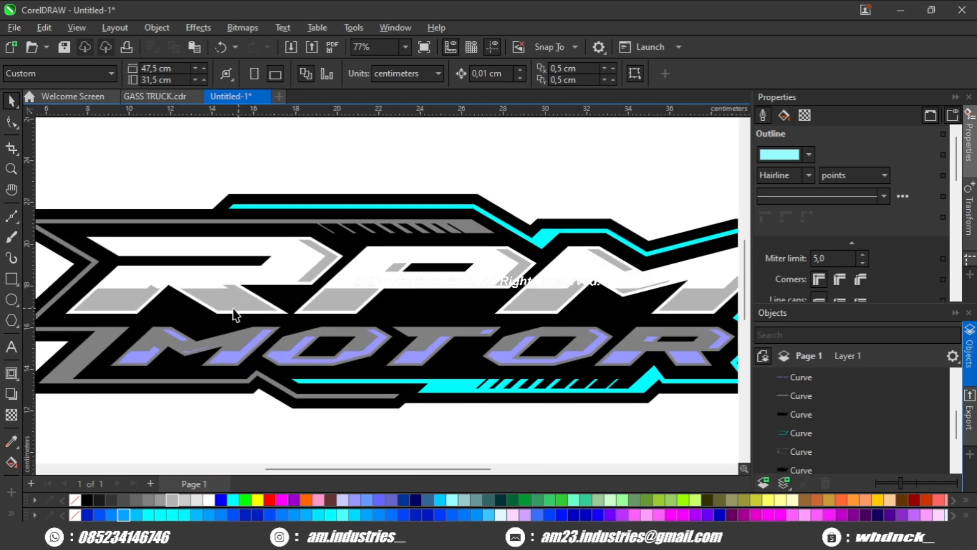
Step: Recolor the RPM letters cyan and their lower faces blue
{"action": "left_click_drag", "start_coordinate": [233, 307], "coordinate": [316, 349]}
{"action": "scroll", "coordinate": [220, 454], "scroll_direction": "up", "scroll_amount": 2}
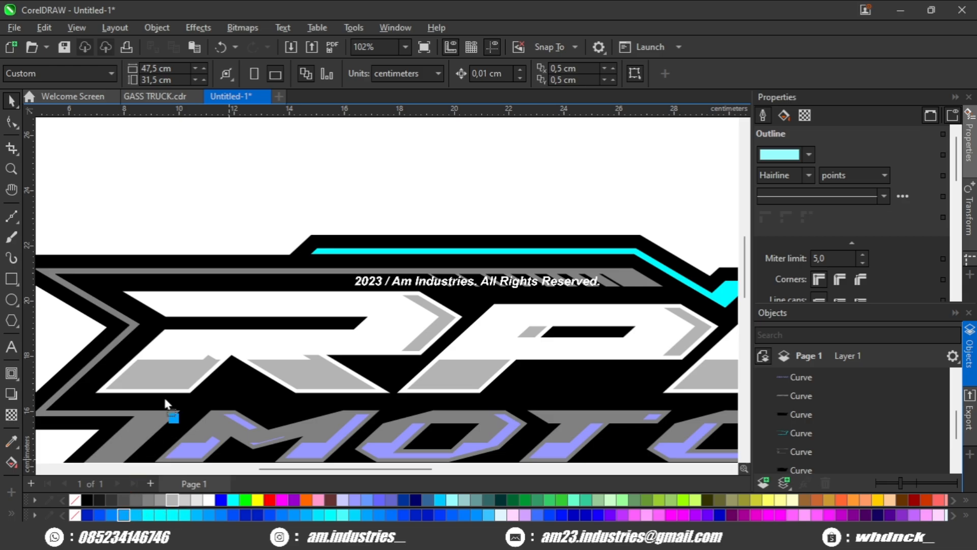
{"action": "left_click_drag", "start_coordinate": [164, 404], "coordinate": [168, 402]}
{"action": "left_click_drag", "start_coordinate": [136, 515], "coordinate": [175, 393]}
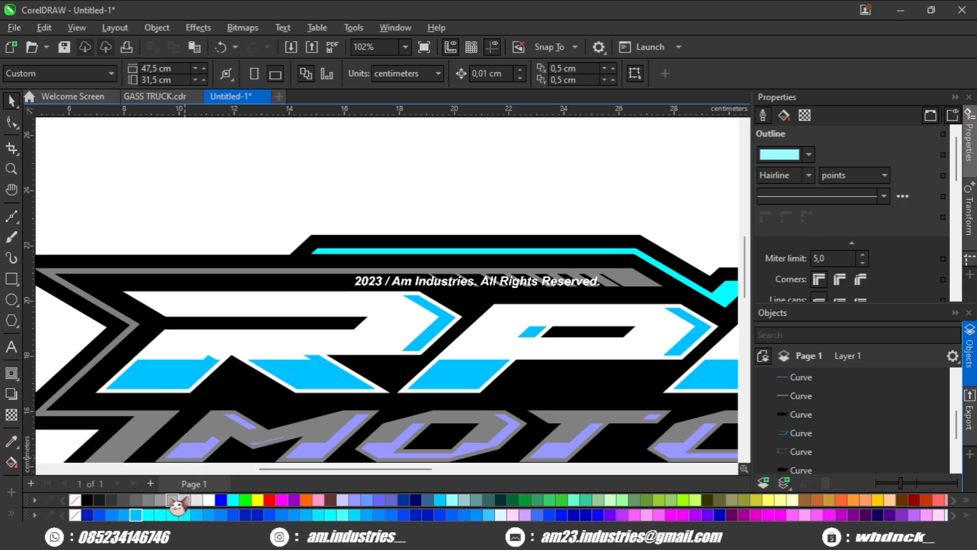
{"action": "left_click_drag", "start_coordinate": [198, 332], "coordinate": [199, 333]}
{"action": "scroll", "coordinate": [224, 370], "scroll_direction": "down", "scroll_amount": 6}
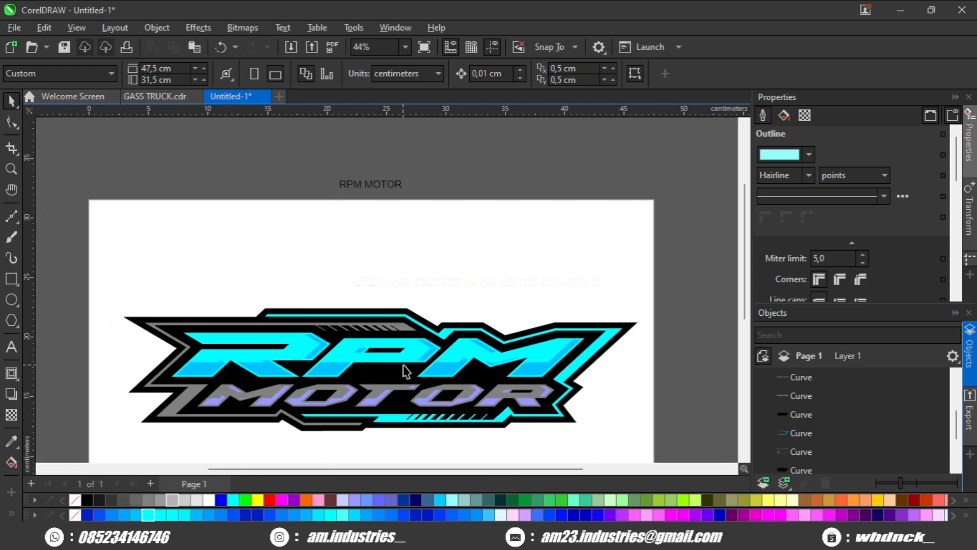
Step: Recolor the MOTOR letters white with light gray lower faces
{"action": "left_click_drag", "start_coordinate": [402, 365], "coordinate": [356, 355]}
{"action": "scroll", "coordinate": [356, 351], "scroll_direction": "up", "scroll_amount": 3}
{"action": "left_click_drag", "start_coordinate": [250, 354], "coordinate": [326, 311]}
{"action": "left_click_drag", "start_coordinate": [300, 364], "coordinate": [384, 372]}
{"action": "scroll", "coordinate": [310, 338], "scroll_direction": "up", "scroll_amount": 5}
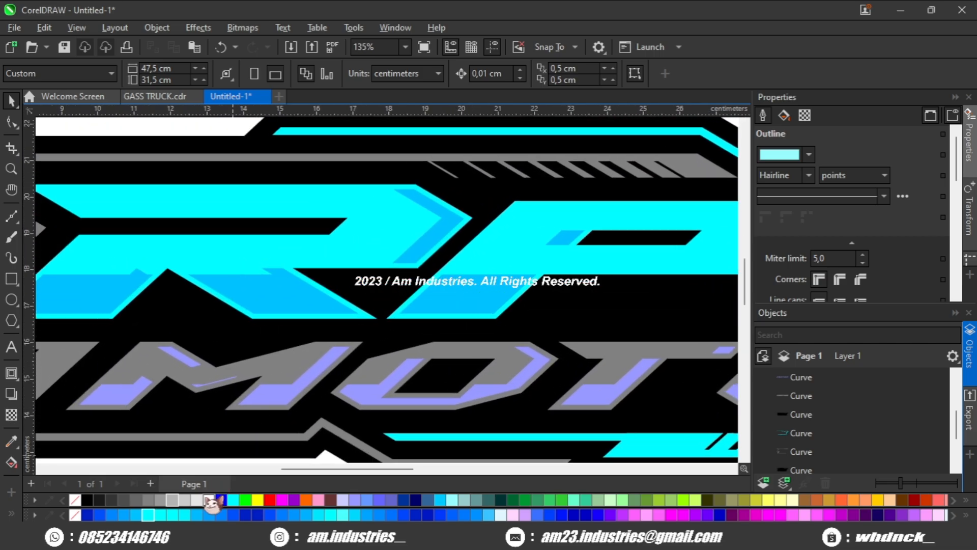
{"action": "left_click_drag", "start_coordinate": [225, 379], "coordinate": [258, 403]}
{"action": "scroll", "coordinate": [262, 397], "scroll_direction": "down", "scroll_amount": 2}
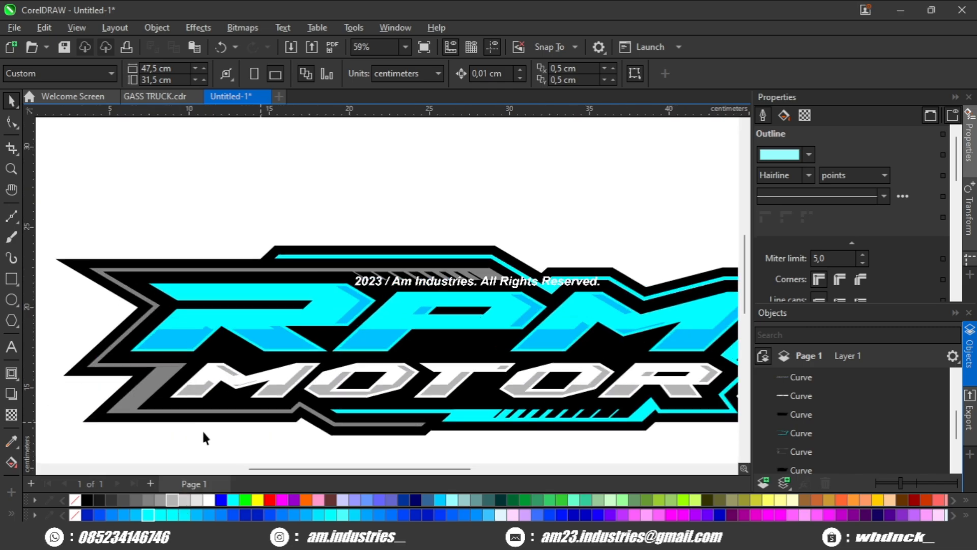
{"action": "scroll", "coordinate": [153, 389], "scroll_direction": "down", "scroll_amount": 3}
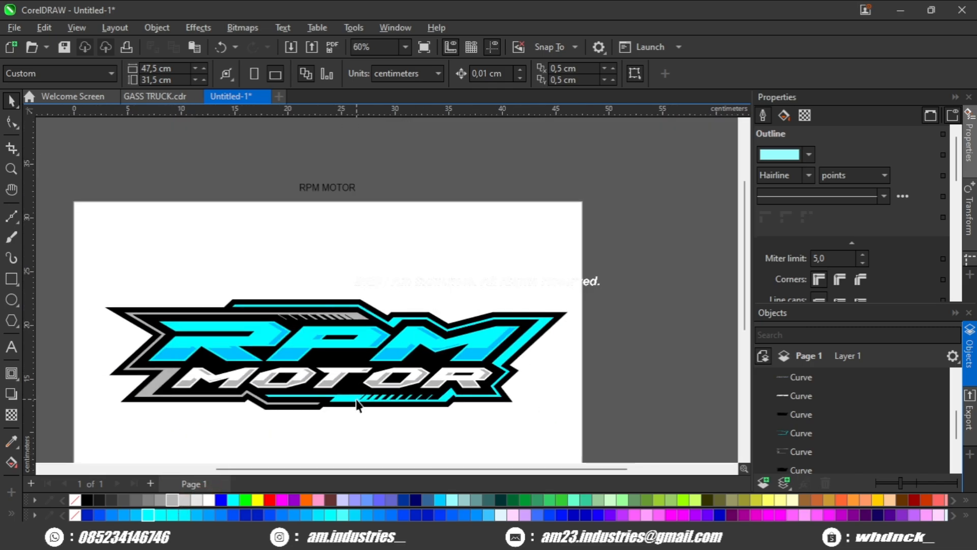
Step: Try recoloring the cyan outline accents blue, then revert them to cyan
{"action": "scroll", "coordinate": [419, 411], "scroll_direction": "up", "scroll_amount": 1}
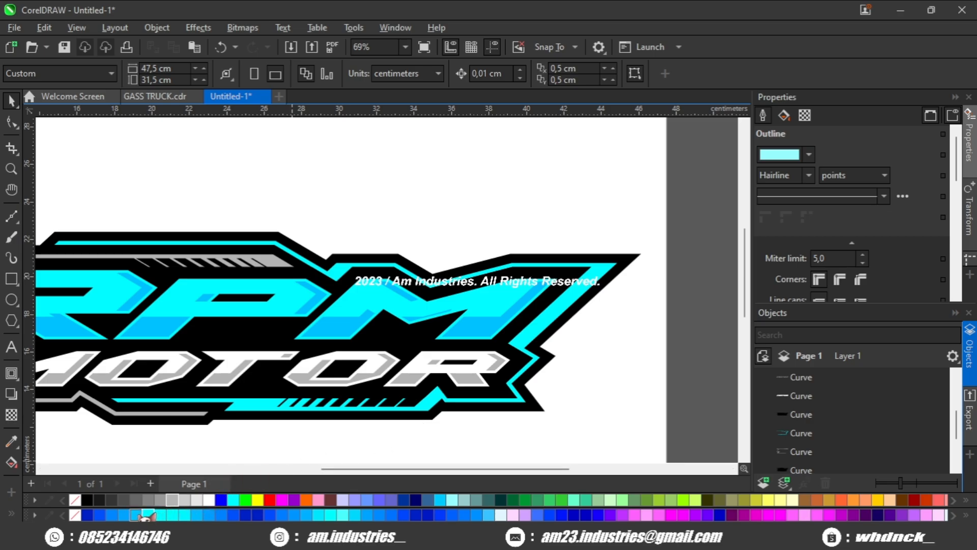
{"action": "left_click_drag", "start_coordinate": [246, 411], "coordinate": [247, 412]}
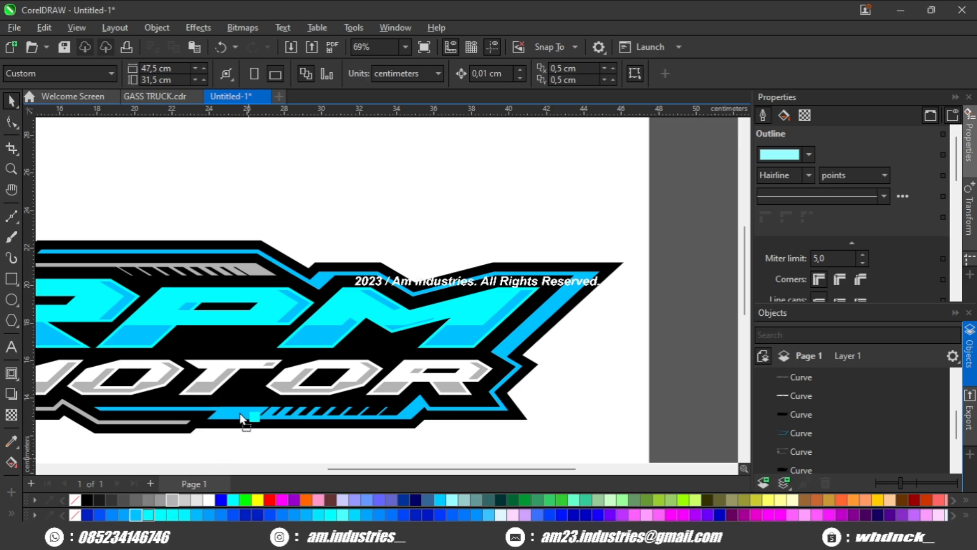
{"action": "left_click_drag", "start_coordinate": [241, 418], "coordinate": [244, 420]}
{"action": "scroll", "coordinate": [257, 426], "scroll_direction": "down", "scroll_amount": 2}
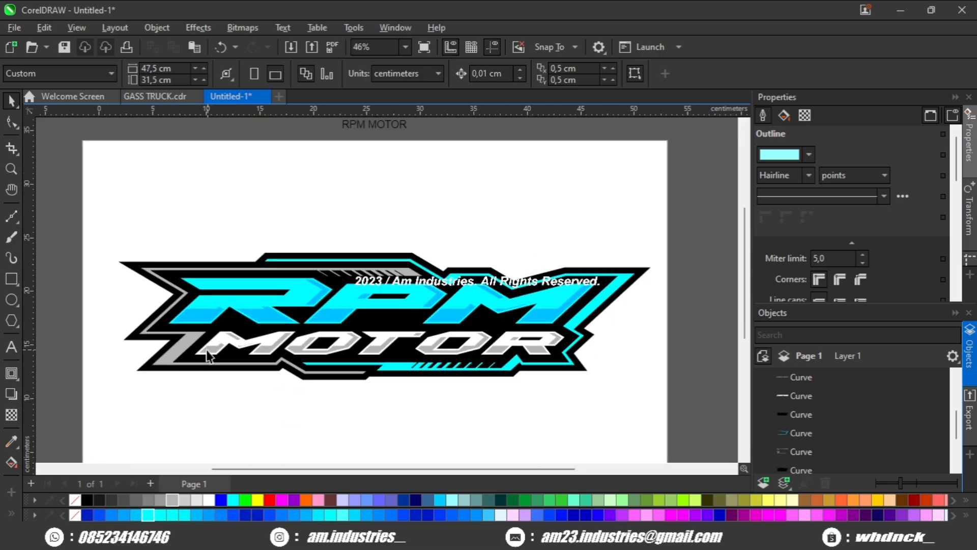
Step: Select all logo objects, group them and center the group on the page
{"action": "scroll", "coordinate": [208, 356], "scroll_direction": "up", "scroll_amount": 2}
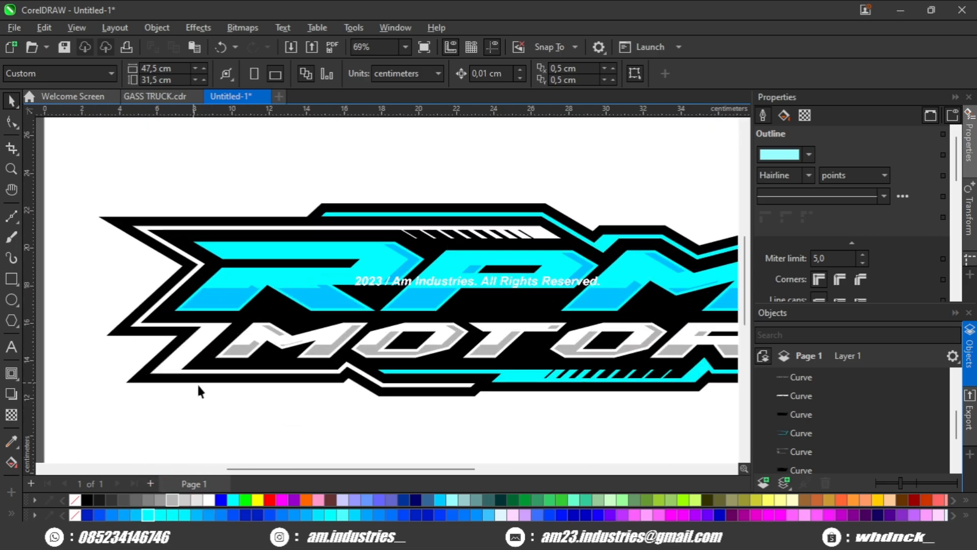
{"action": "scroll", "coordinate": [203, 379], "scroll_direction": "down", "scroll_amount": 3}
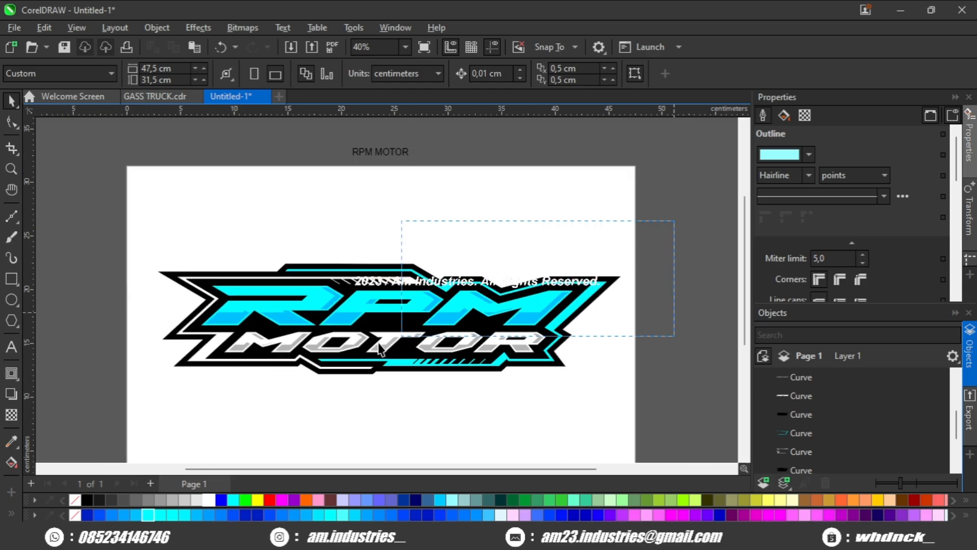
{"action": "left_click_drag", "start_coordinate": [93, 402], "coordinate": [93, 402]}
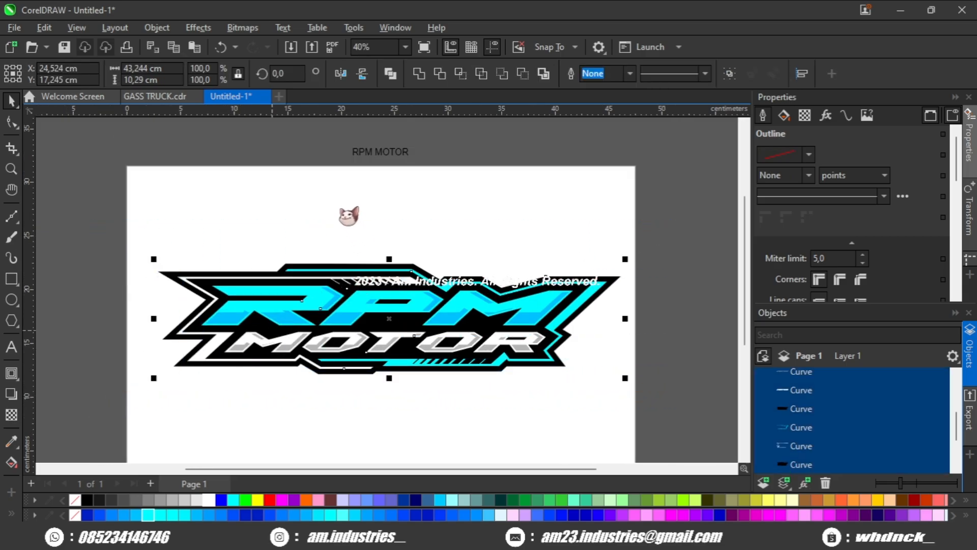
{"action": "key", "text": "ctrl+g"}
{"action": "key", "text": "p"}
{"action": "left_click", "coordinate": [434, 257]}
{"action": "left_click_drag", "start_coordinate": [431, 283], "coordinate": [431, 281]}
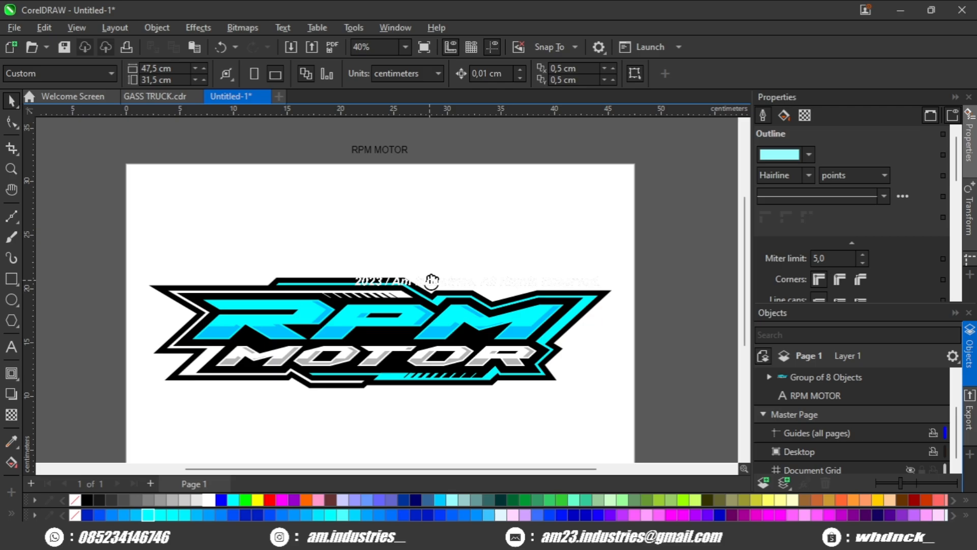
Step: Draw a background rectangle about 49 x 20 cm, fill it blue and remove its outline
{"action": "scroll", "coordinate": [410, 253], "scroll_direction": "down", "scroll_amount": 1}
{"action": "left_click", "coordinate": [11, 278]}
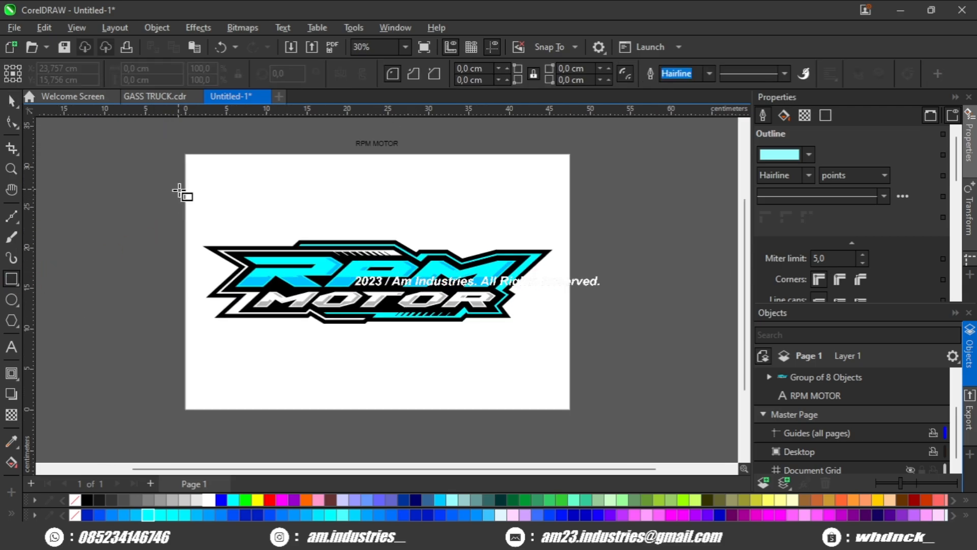
{"action": "left_click_drag", "start_coordinate": [178, 189], "coordinate": [577, 355]}
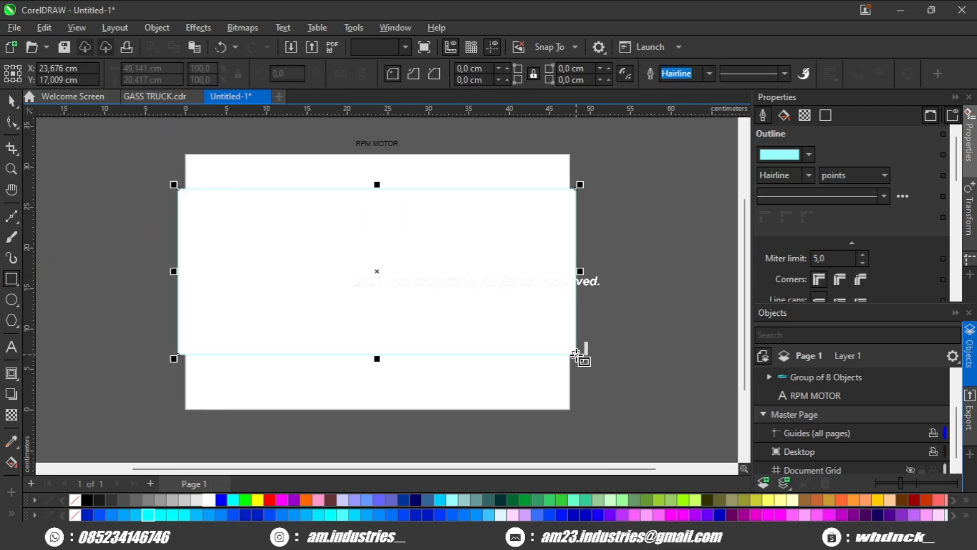
{"action": "left_click", "coordinate": [135, 515]}
{"action": "right_click", "coordinate": [75, 515]}
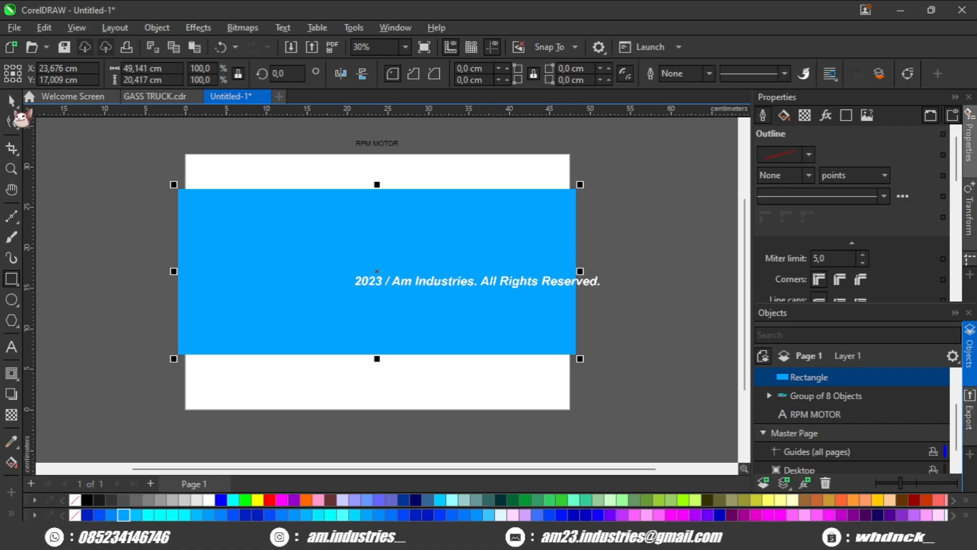
Step: Center the blue rectangle on the page and send it behind the logo
{"action": "key", "text": "p"}
{"action": "key", "text": "shift+Page_Down"}
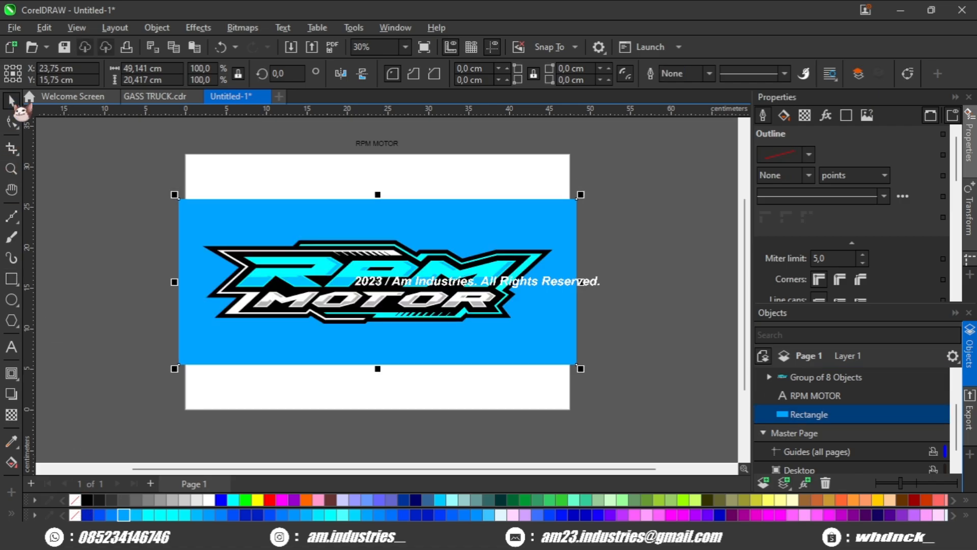
{"action": "left_click", "coordinate": [144, 258]}
{"action": "scroll", "coordinate": [409, 277], "scroll_direction": "up", "scroll_amount": 3}
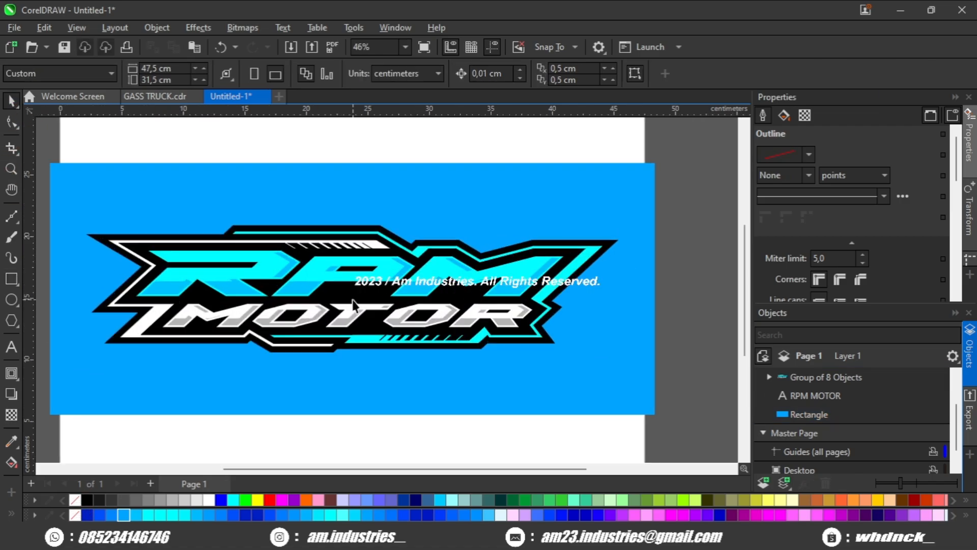
{"action": "scroll", "coordinate": [356, 297], "scroll_direction": "up", "scroll_amount": 1}
{"action": "left_click_drag", "start_coordinate": [339, 299], "coordinate": [367, 299]}
{"action": "scroll", "coordinate": [364, 310], "scroll_direction": "down", "scroll_amount": 1}
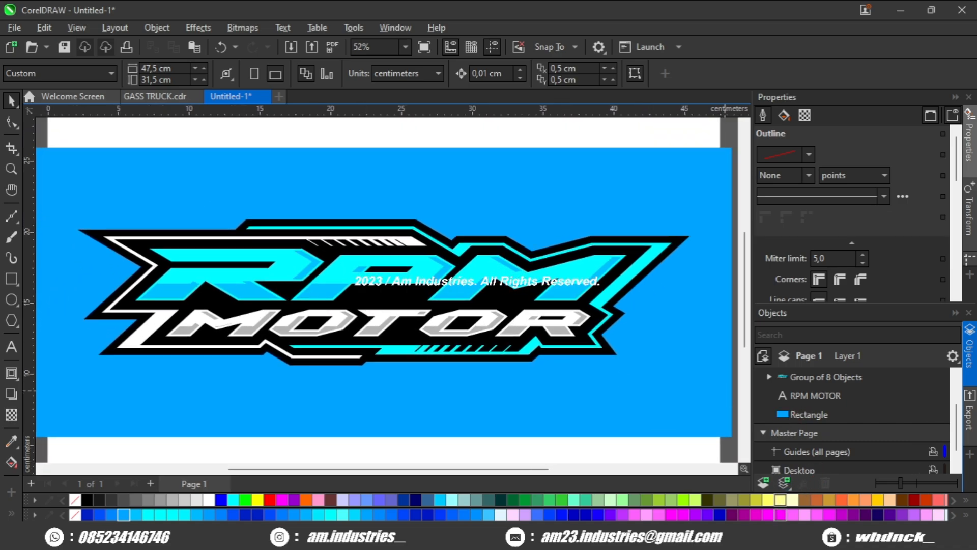